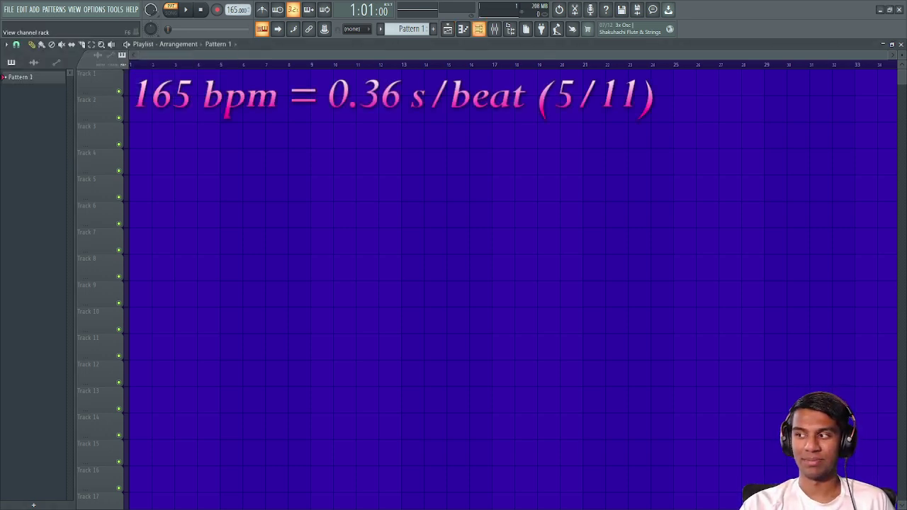
left_click(479, 29)
left_click(479, 29)
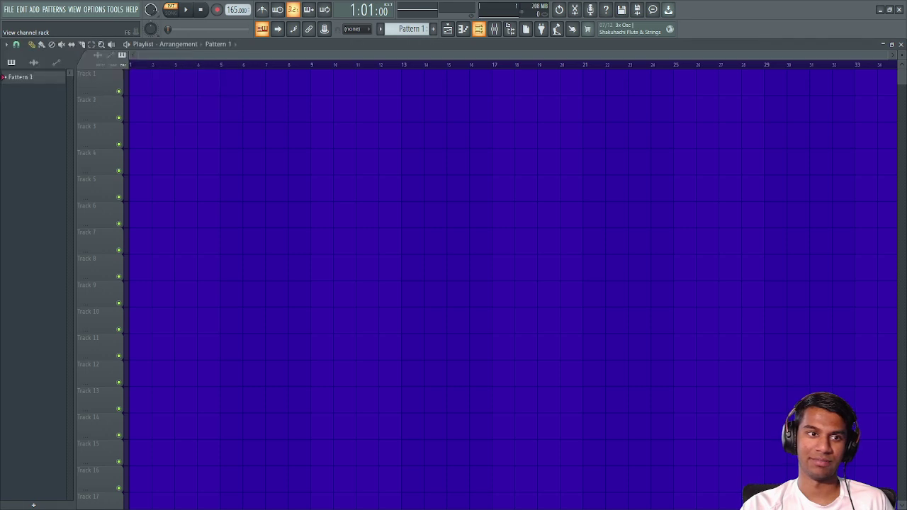
left_click(479, 29)
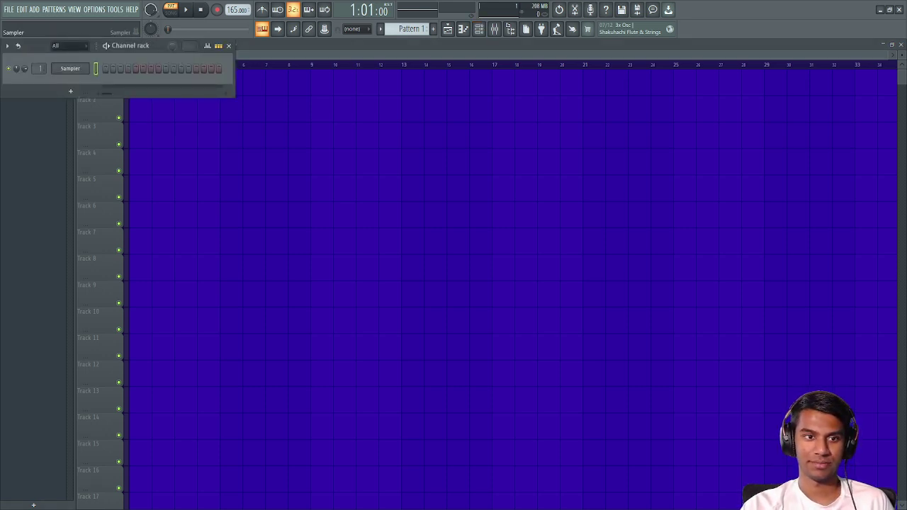
right_click(70, 69)
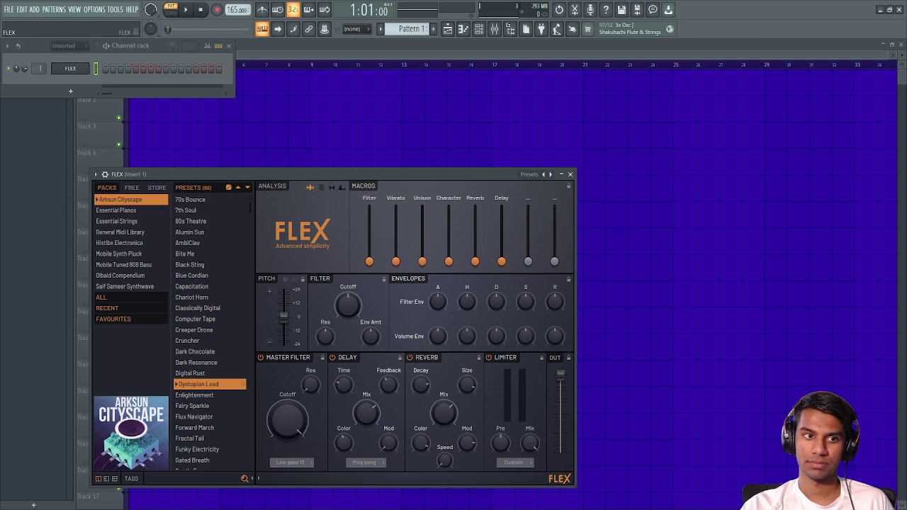
right_click(70, 69)
left_click(103, 234)
left_click(482, 286)
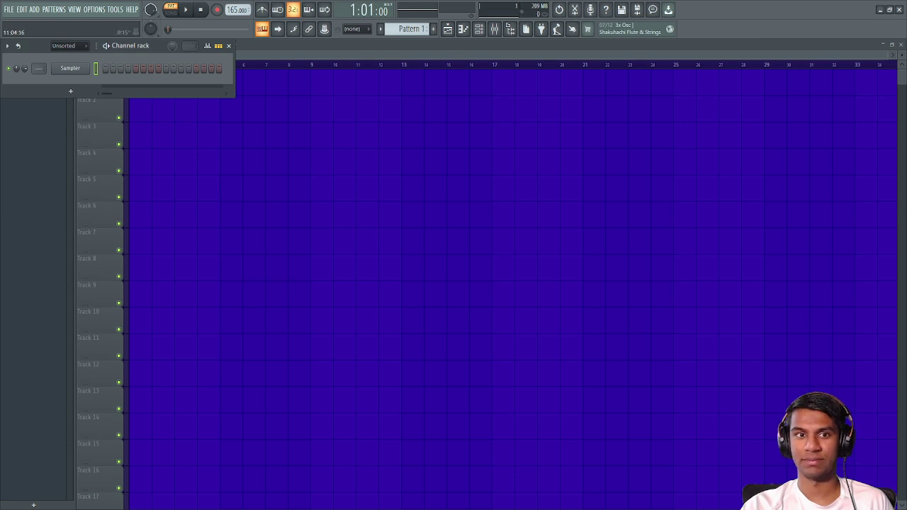
Step: Set the project tempo to 186 BPM and hide the channel rack
left_click_drag(233, 10, 233, 1)
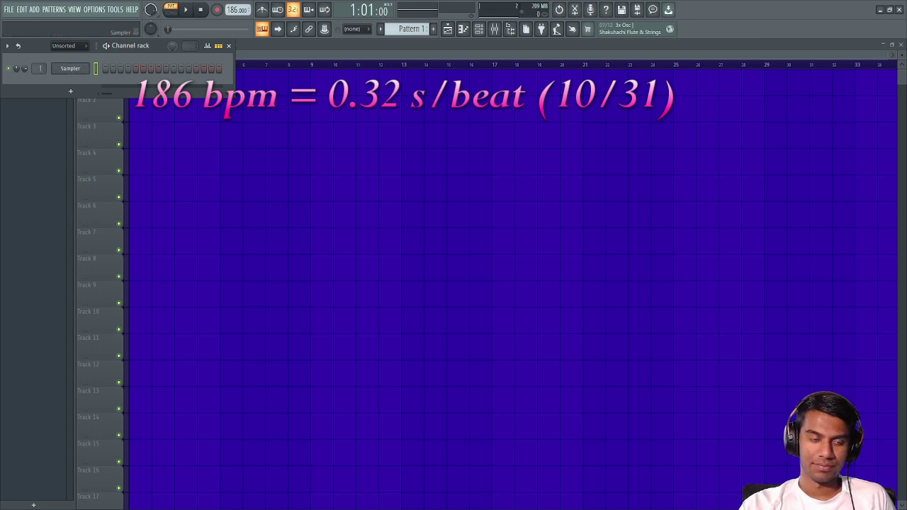
key("F6")
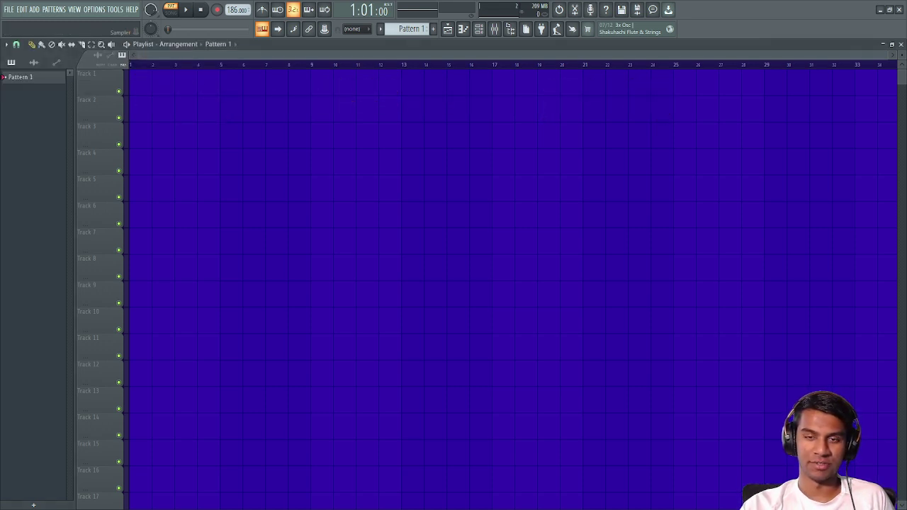
Step: Load the MB Sub (1) sample from the Metro Boomin Drum Kit's 808s folder into the Sampler channel
left_click(16, 44)
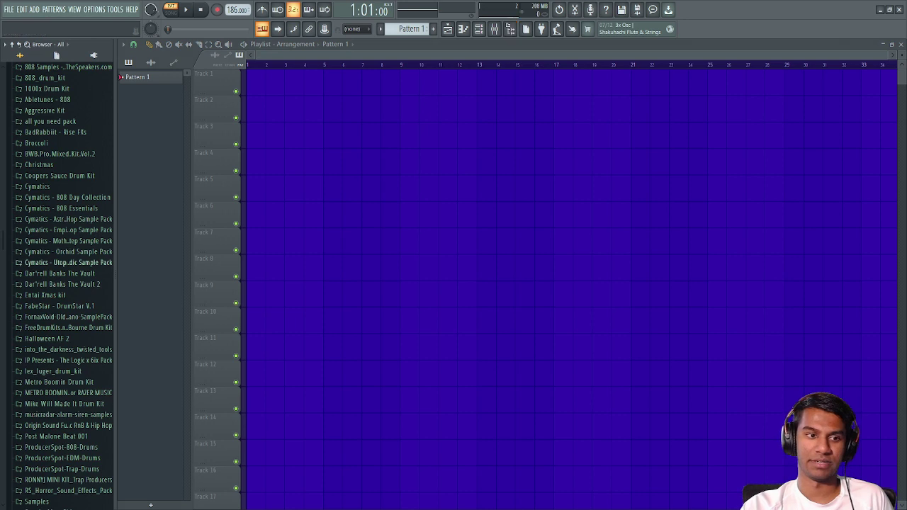
scroll(56, 354, "down", 4)
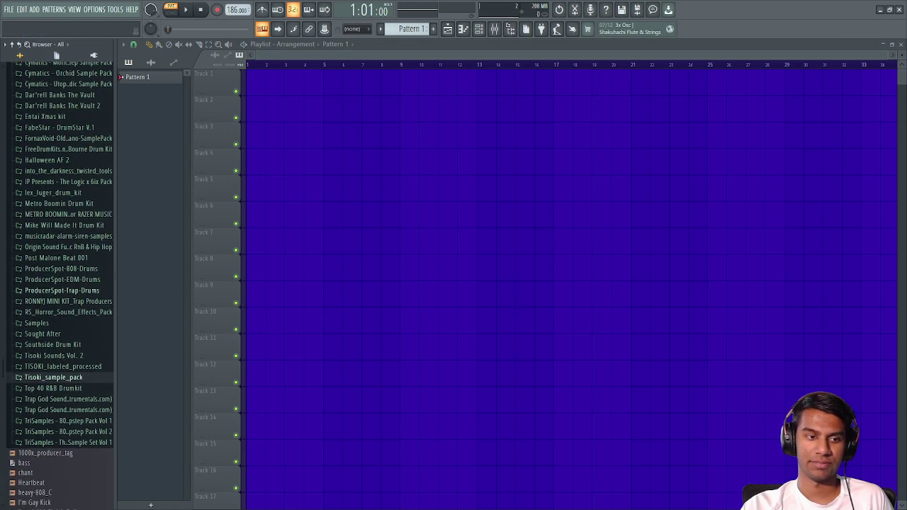
left_click(59, 204)
left_click(37, 214)
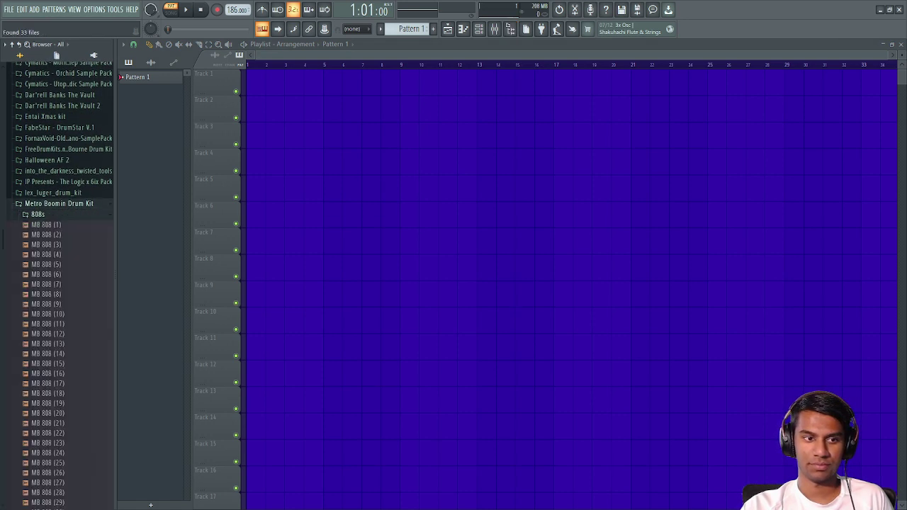
left_click(479, 29)
scroll(57, 283, "down", 4)
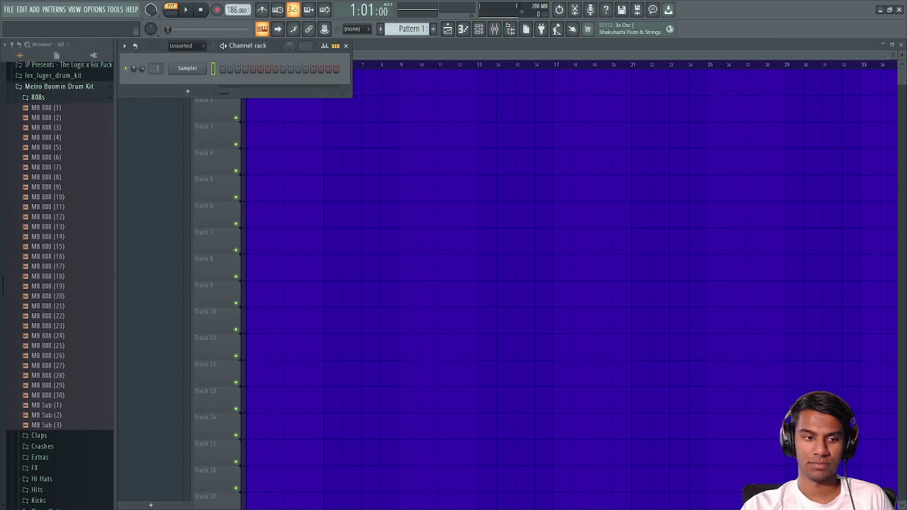
left_click_drag(50, 403, 187, 69)
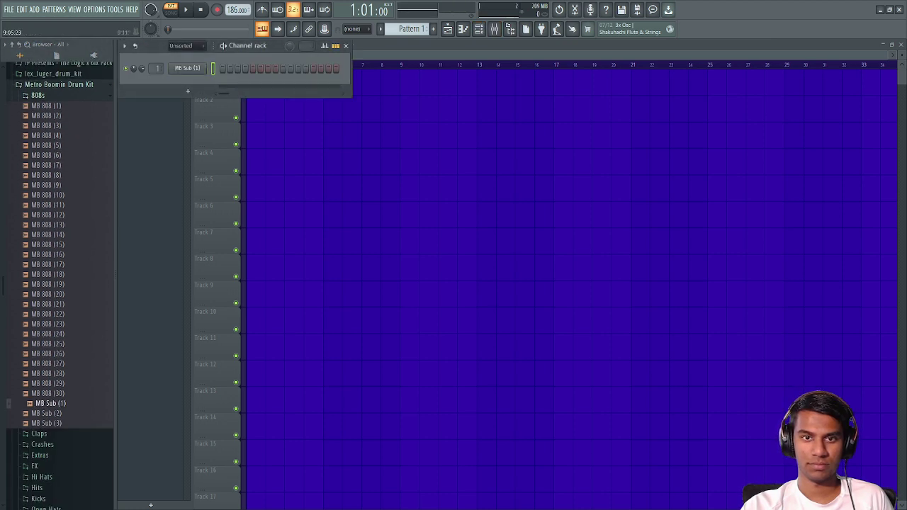
left_click(510, 28)
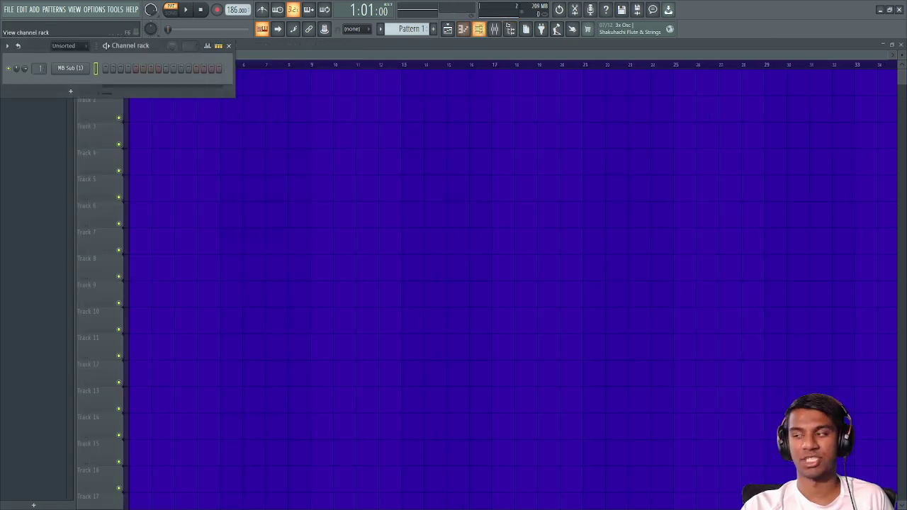
left_click(478, 28)
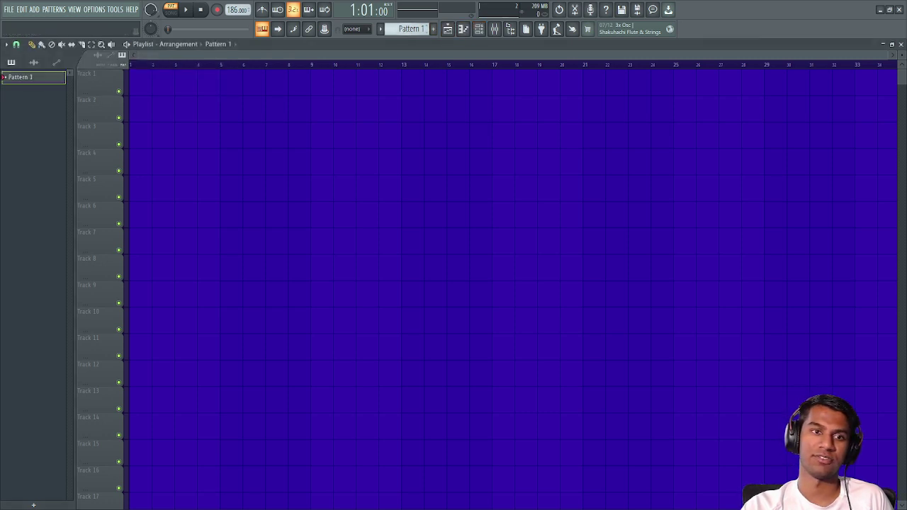
Step: In the MB Sub (1) piano roll, place A4 notes on beats 1 and 4 of bar 1, beat 4 of bar 2 and beat 1 of bar 3, and preview them
left_click(463, 29)
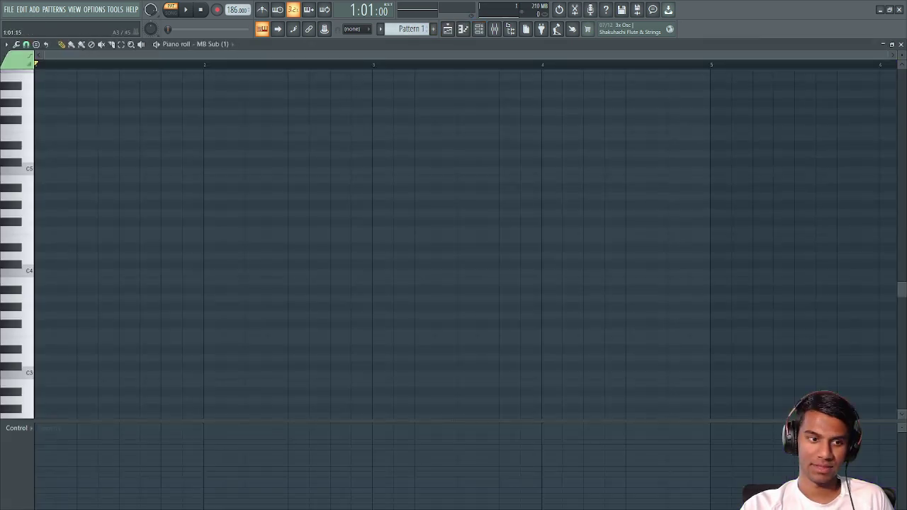
right_click(46, 298)
scroll(46, 298, "up", 3)
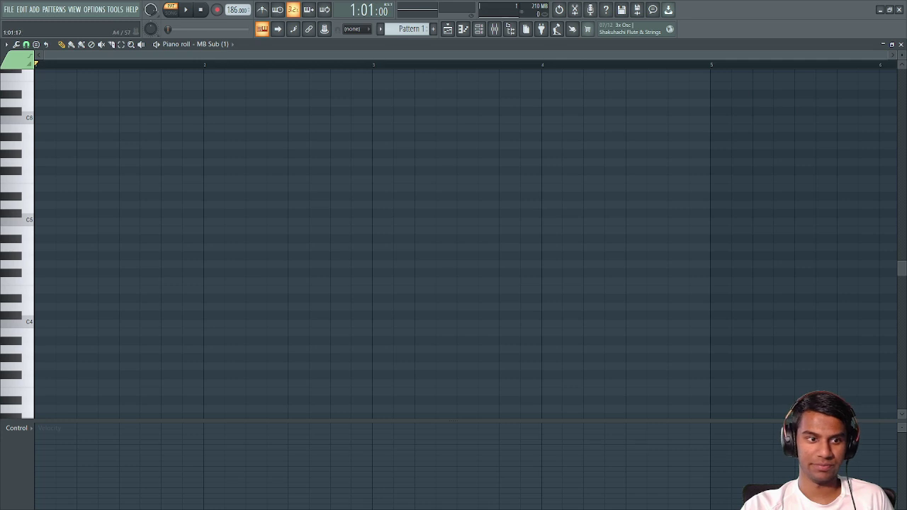
left_click(44, 247)
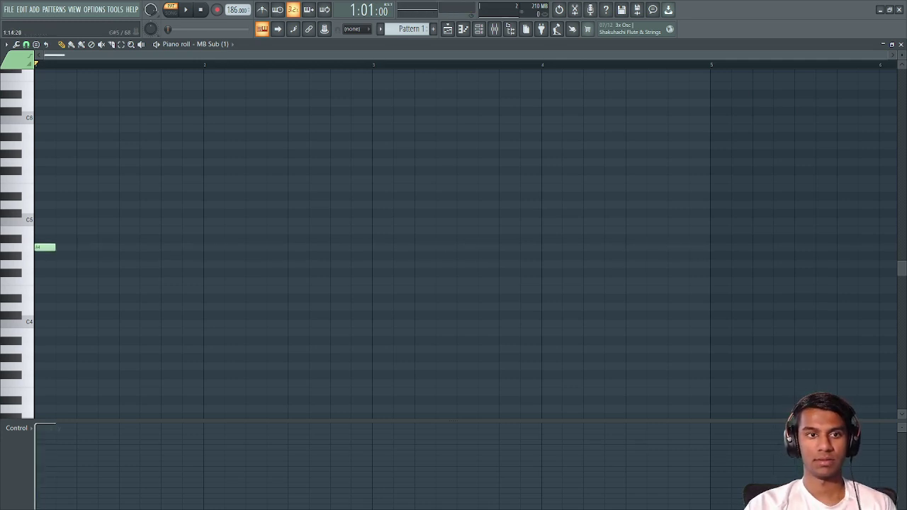
key("space")
key("space")
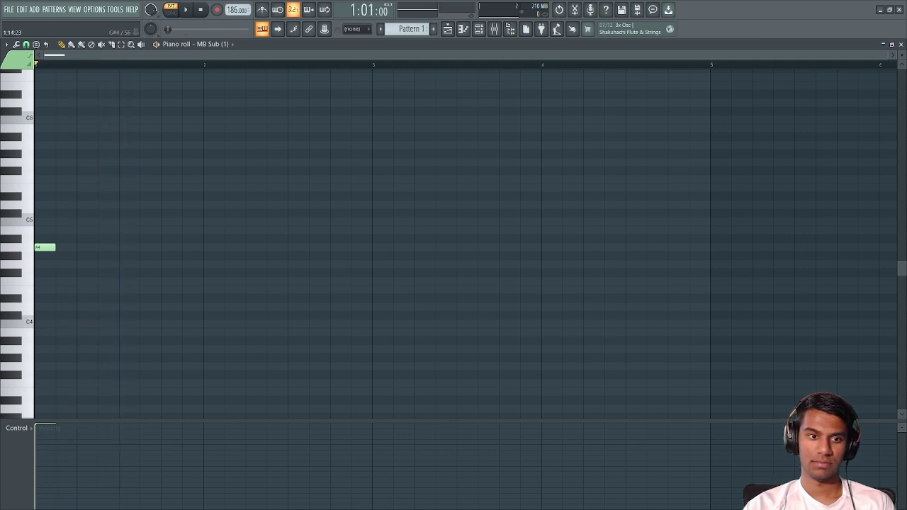
left_click(167, 247)
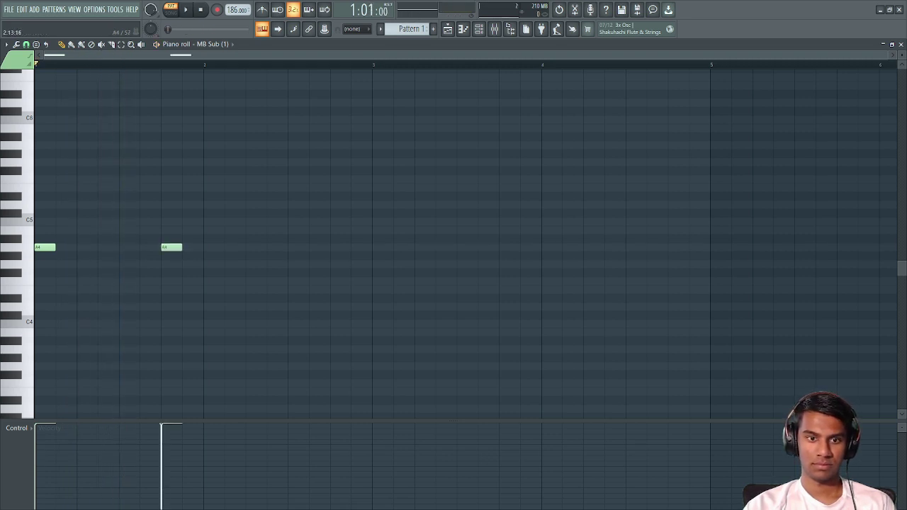
left_click(336, 247)
left_click(378, 247)
key("space")
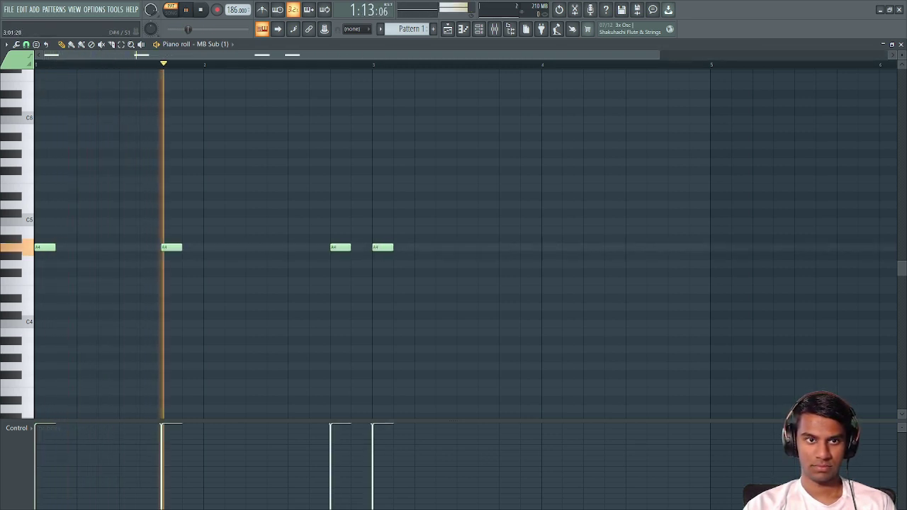
key("space")
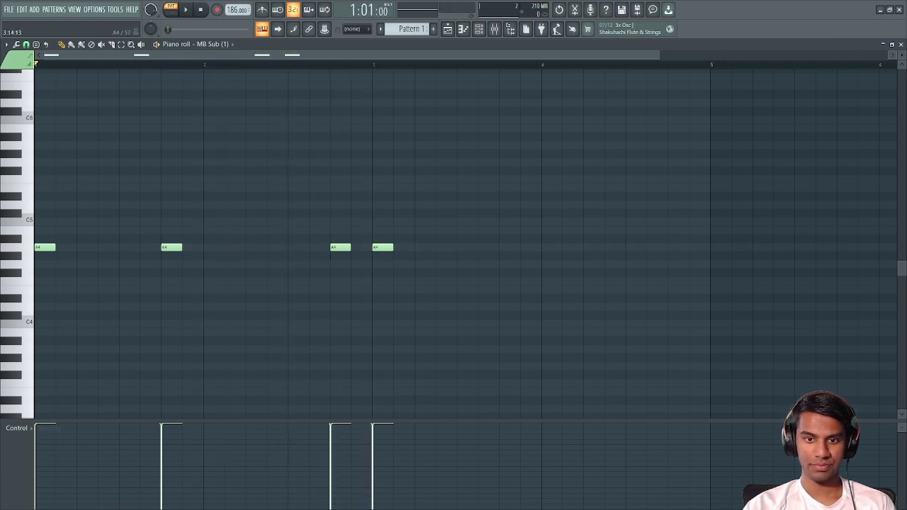
left_click(514, 248)
right_click(509, 247)
right_click(382, 247)
left_click(377, 247)
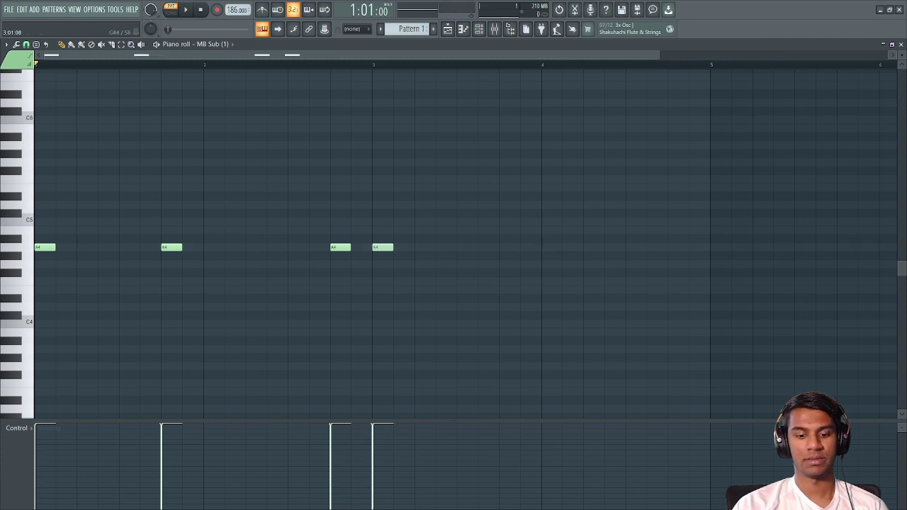
Step: Extend all the A4 notes so each reaches the next one, and delete the last note at bar 3
key("ctrl+a")
key("ctrl+l")
right_click(384, 247)
key("space")
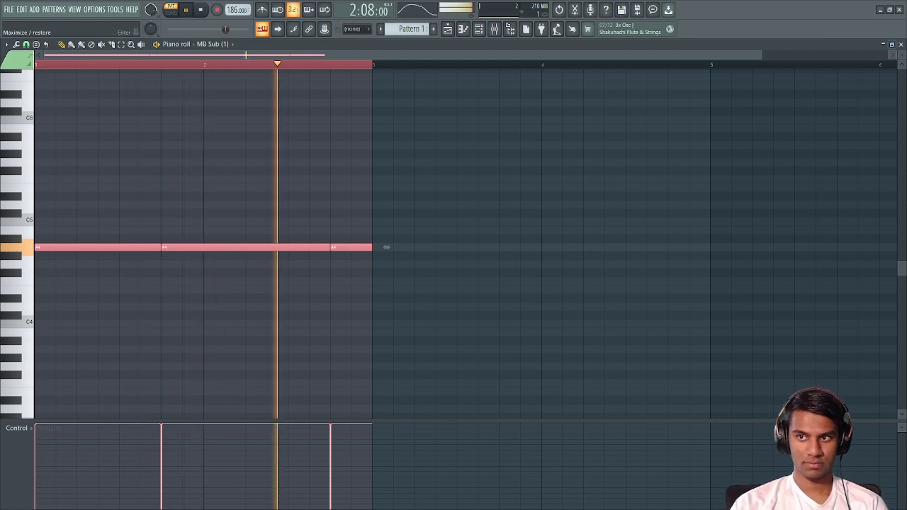
Step: Place Pattern 1 on Track 1 at bars 1 and 3 of the playlist, and add a new Pattern 2 clip on Track 2
left_click(900, 44)
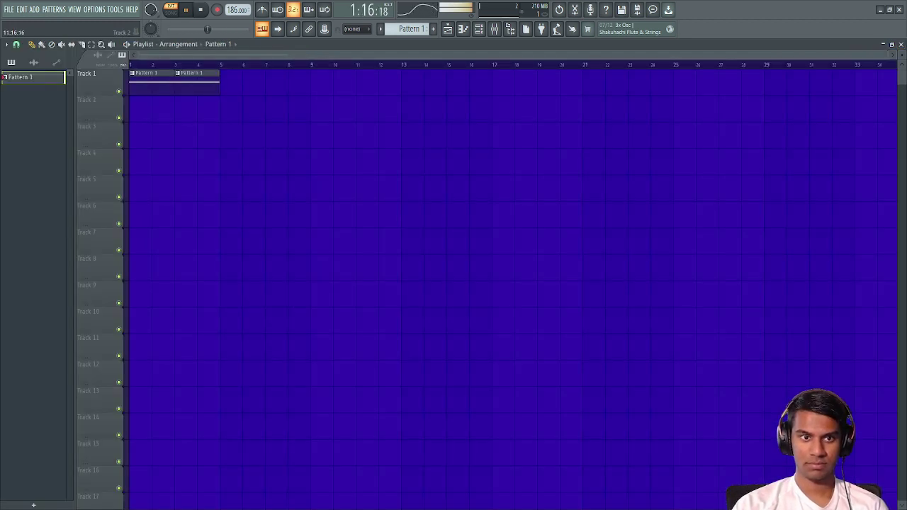
key("space")
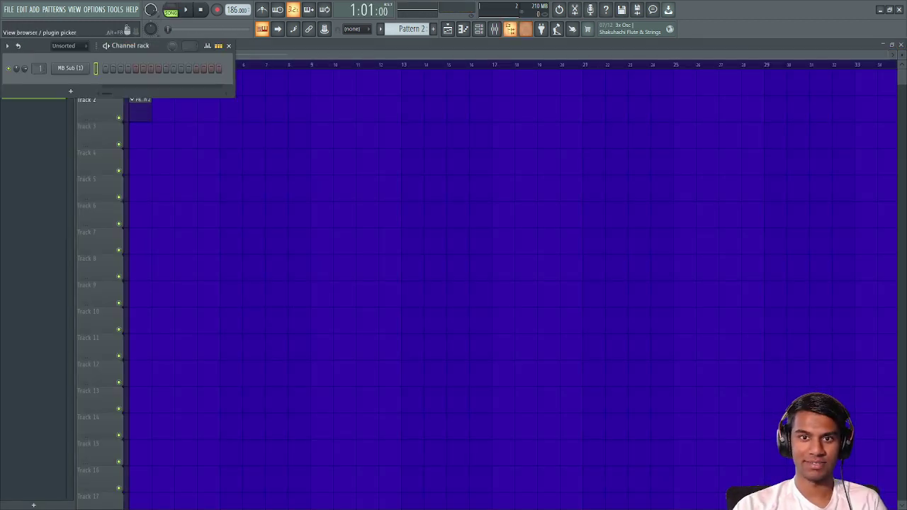
Step: Audition the five snare one-shots in the TISOKI_snares folder of the TISOKI_labeled_processed pack
left_click(510, 29)
left_click(59, 89)
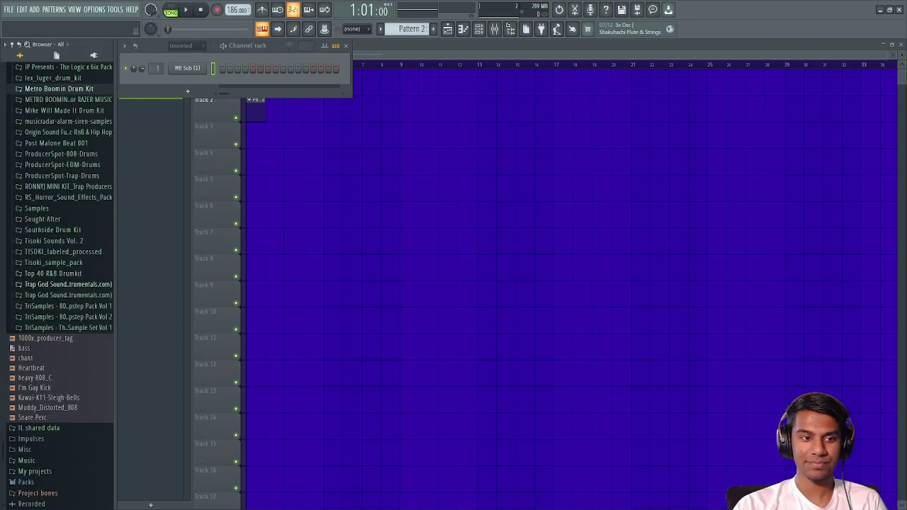
left_click(63, 251)
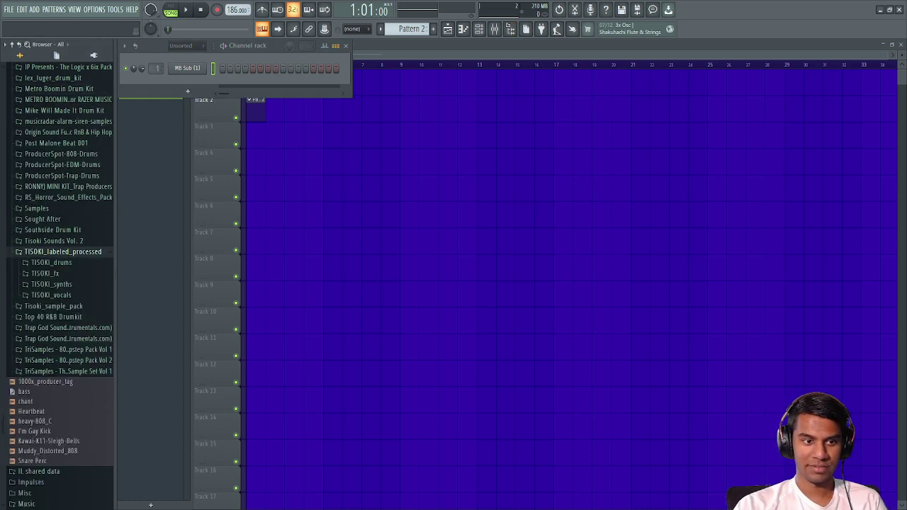
left_click(51, 262)
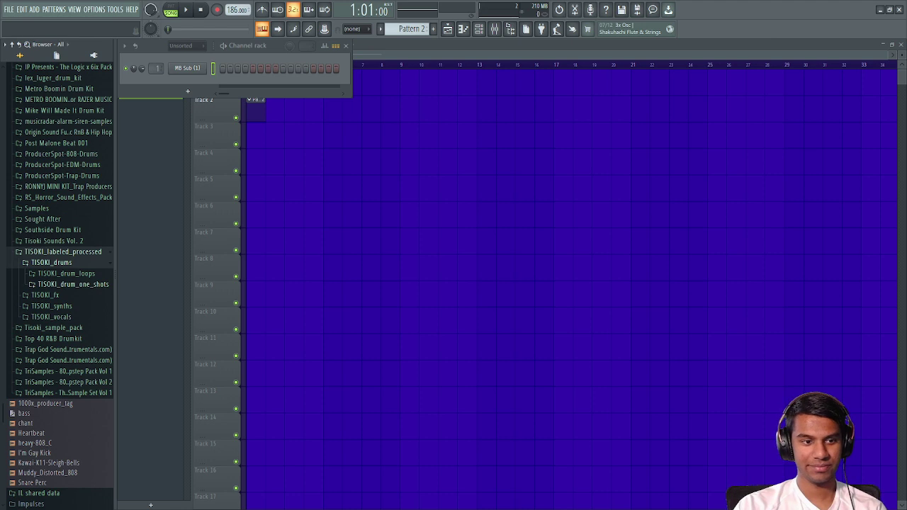
left_click(73, 284)
left_click(65, 338)
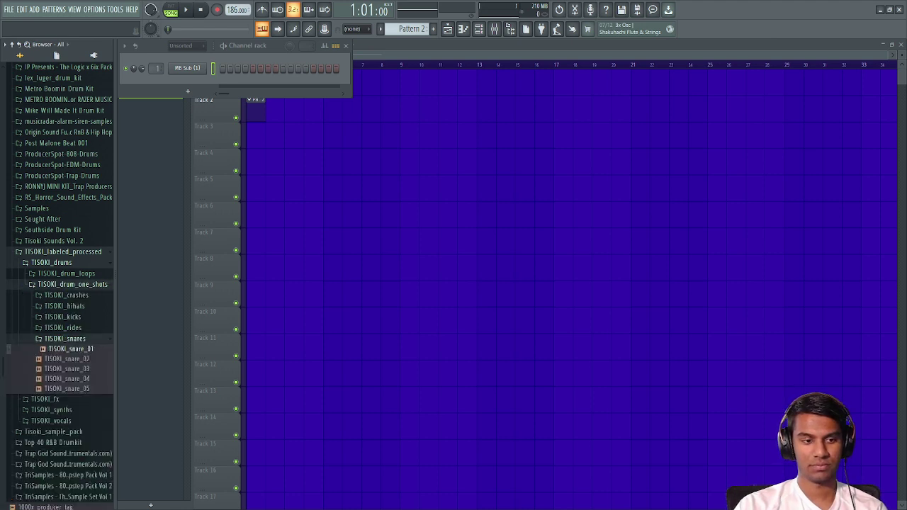
key("Down")
key("Down")
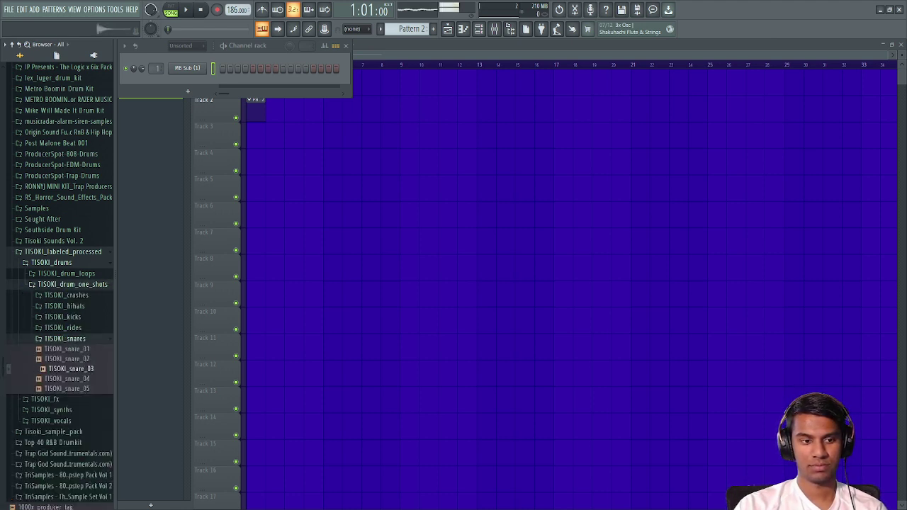
key("Down")
key("Down")
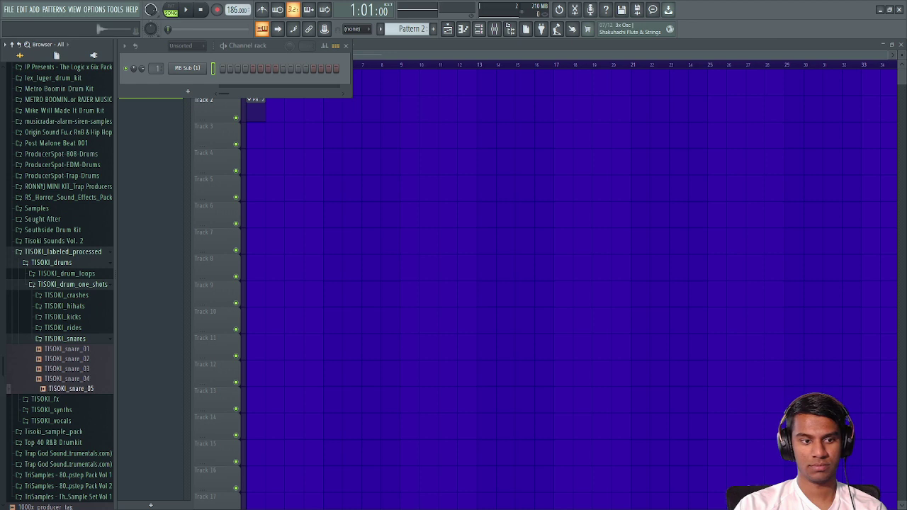
key("Up")
key("Up")
key("Up")
key("Up")
key("Up")
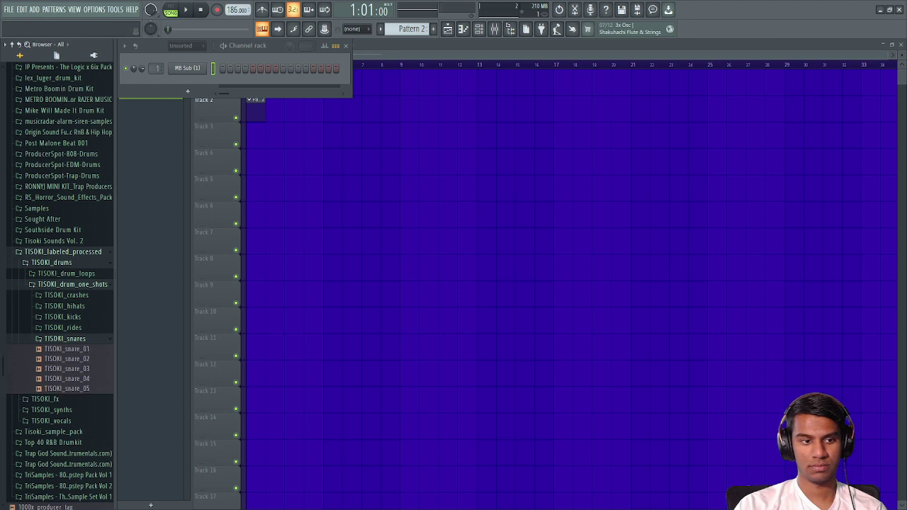
Step: Audition the snare samples in the Tisoki_snares folder of Tisoki_sample_pack, returning to Tisoki_snare_01
left_click(63, 251)
left_click(53, 263)
left_click(51, 338)
left_click(56, 348)
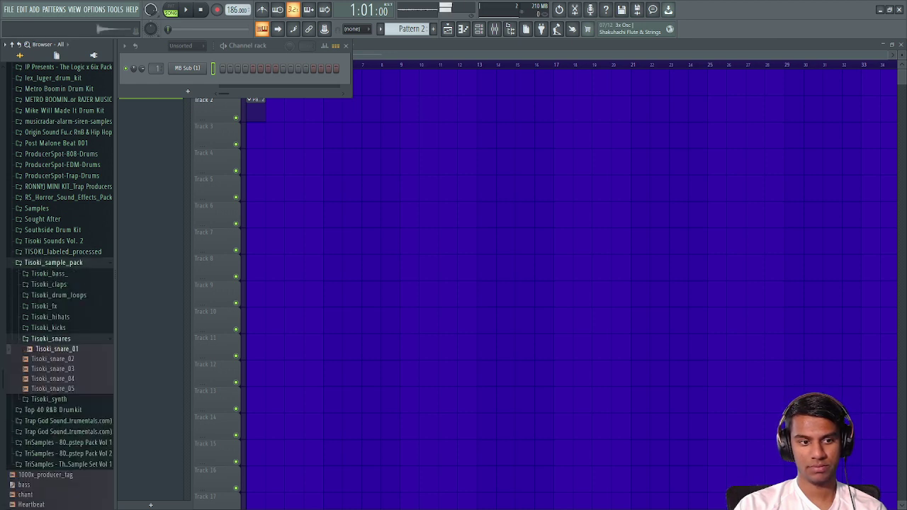
key("Down")
key("Down")
key("Down")
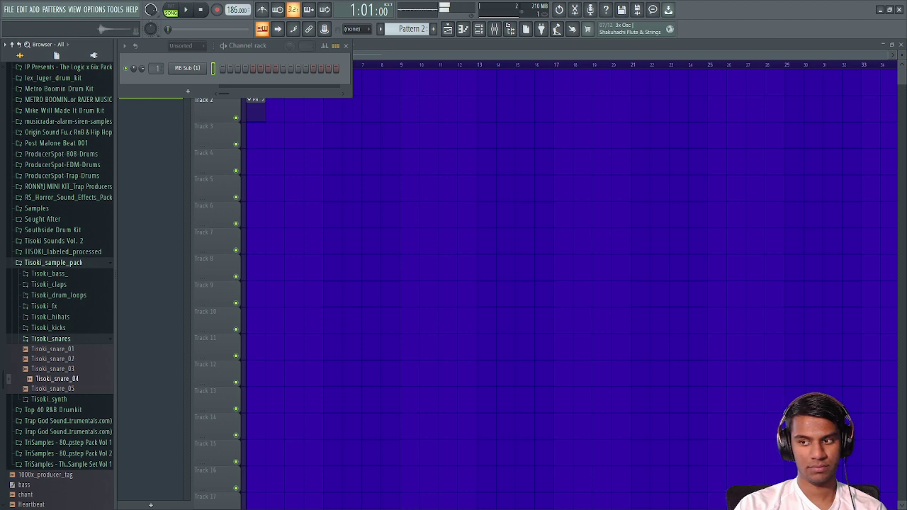
key("Down")
key("Up")
key("Up")
key("Up")
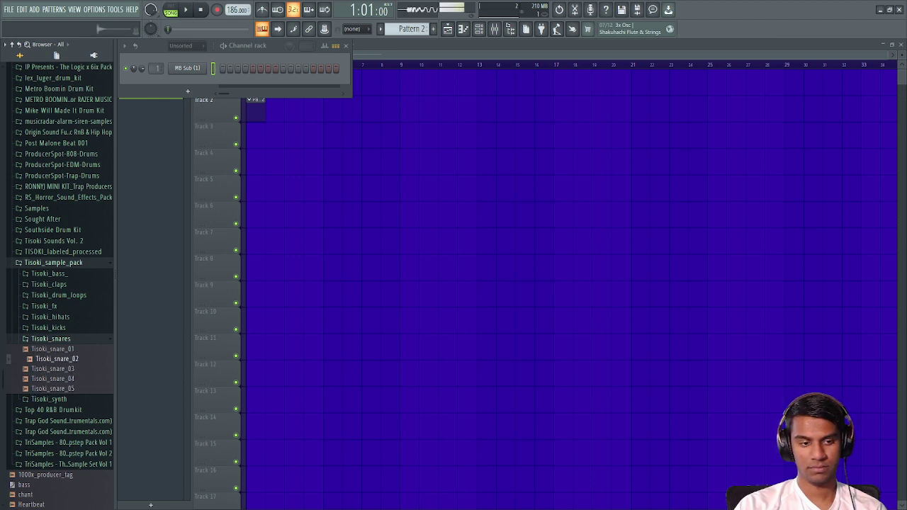
key("Up")
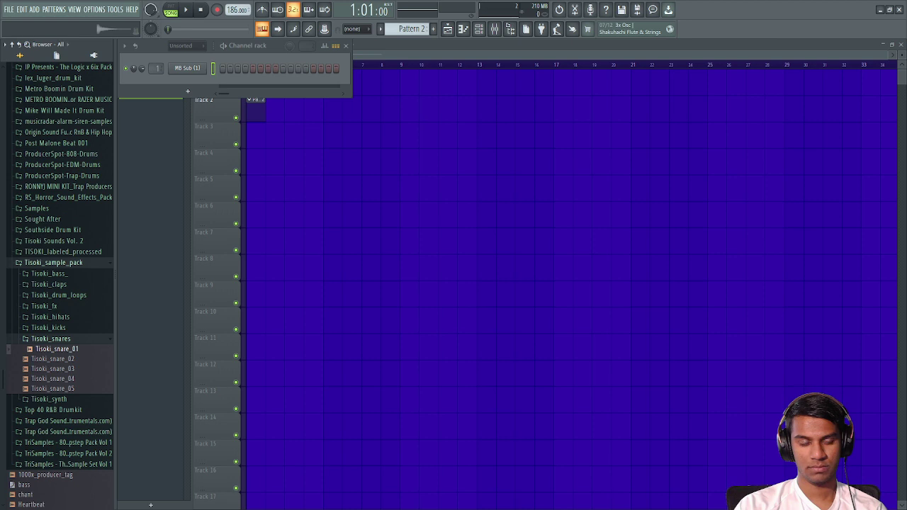
Step: Audition the remaining samples in the Tisoki_snares folder and add Tisoki_snare_05 as a new channel
key("Down")
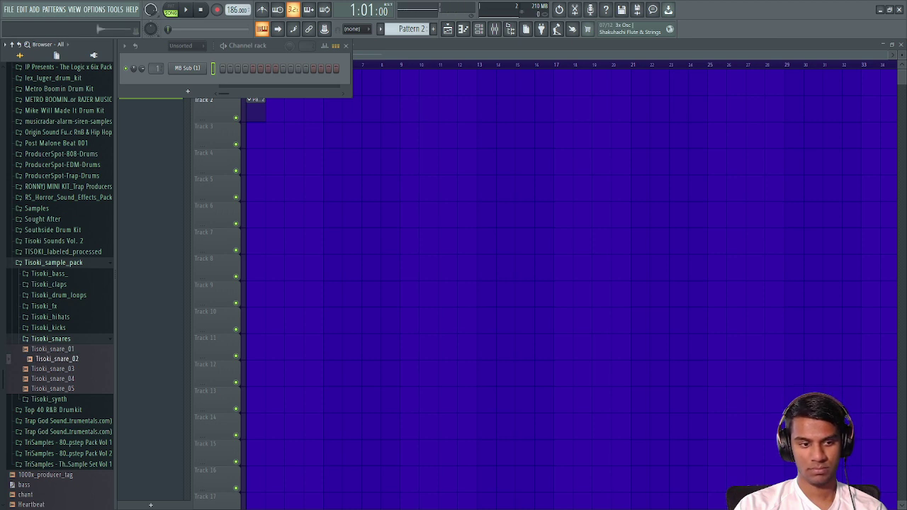
key("Down")
key("Down")
key("Down")
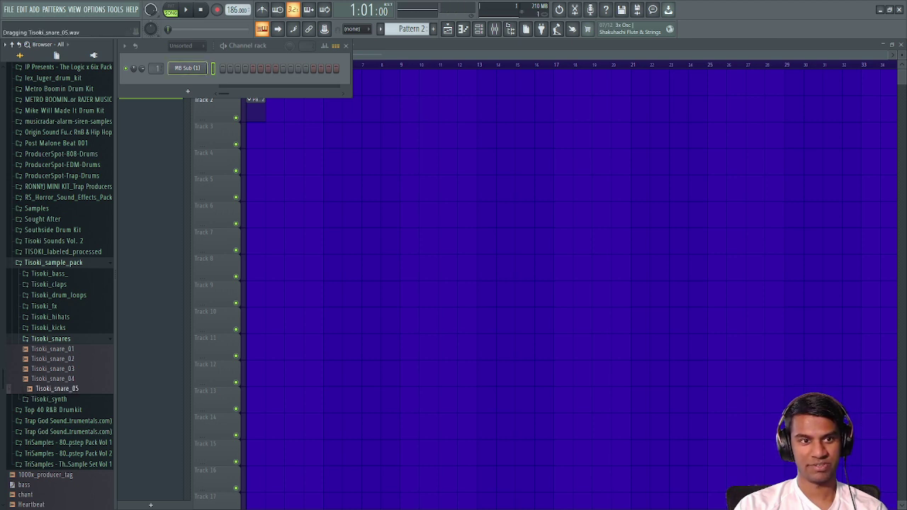
key("Return")
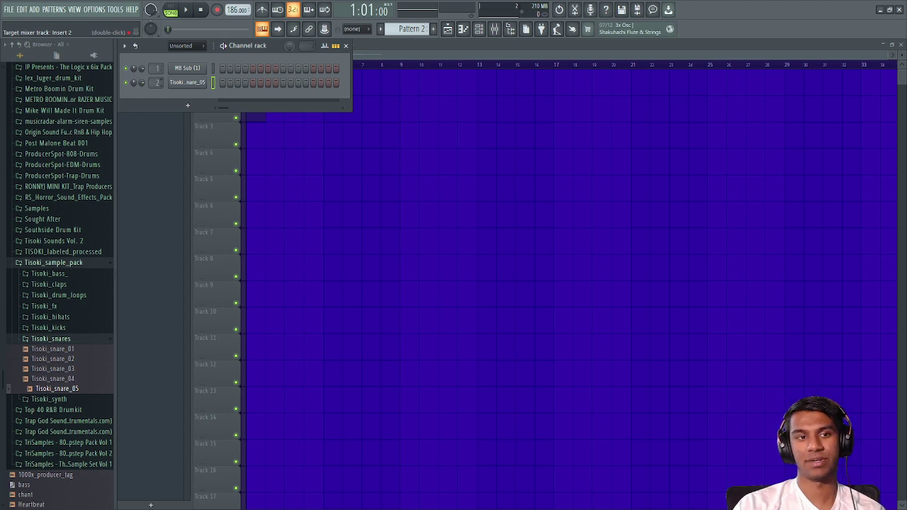
key("F6")
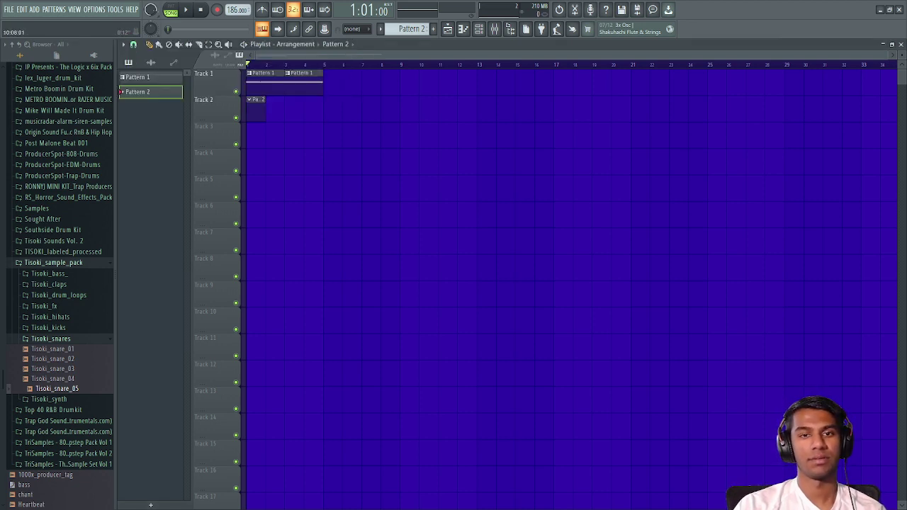
Step: Add C5 snare notes on beat 3 of each of the four bars in Pattern 2, and play back the arrangement
key("F7")
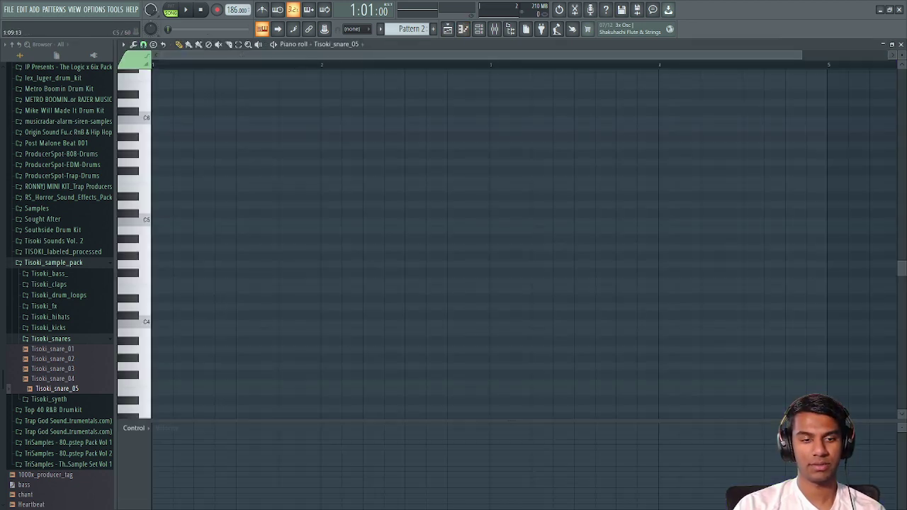
left_click(242, 221)
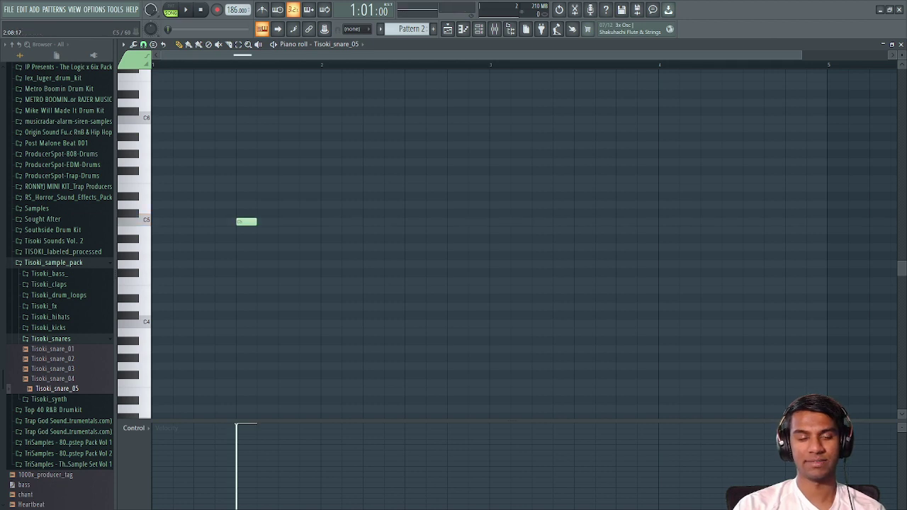
left_click(415, 222)
left_click(584, 222)
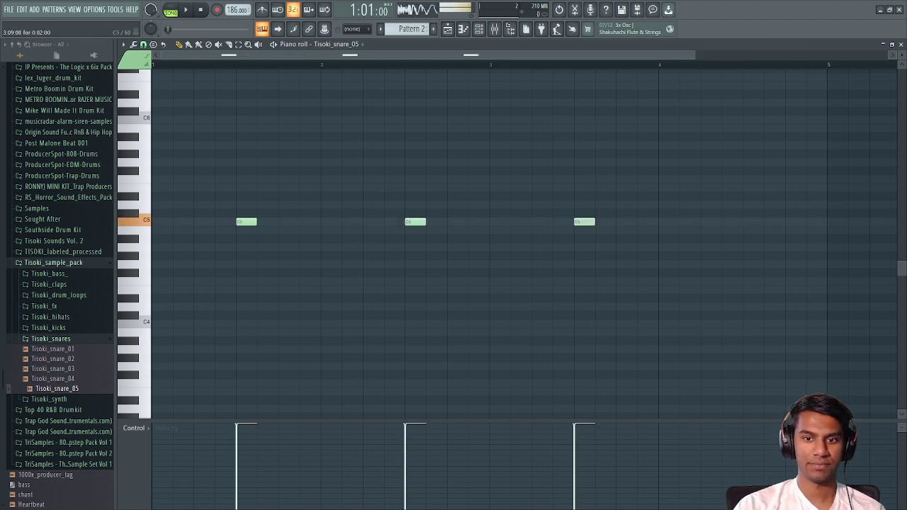
left_click(753, 221)
key("space")
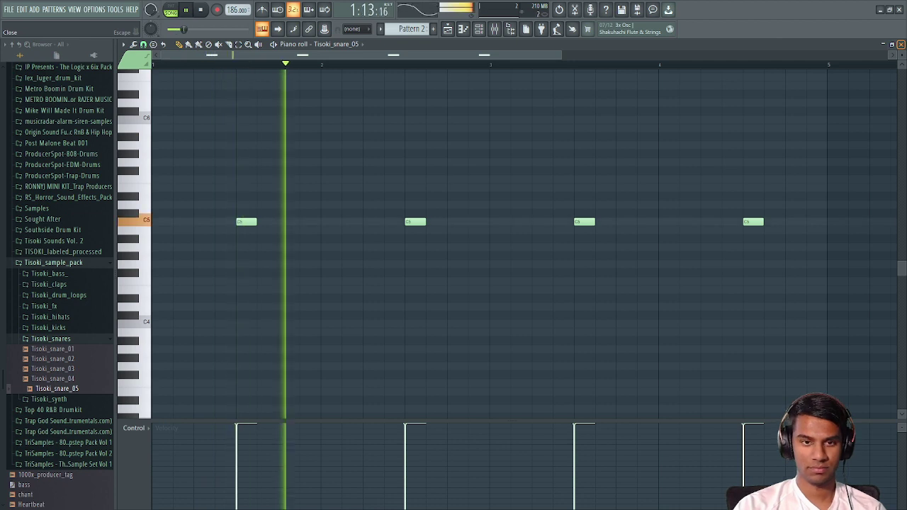
key("F5")
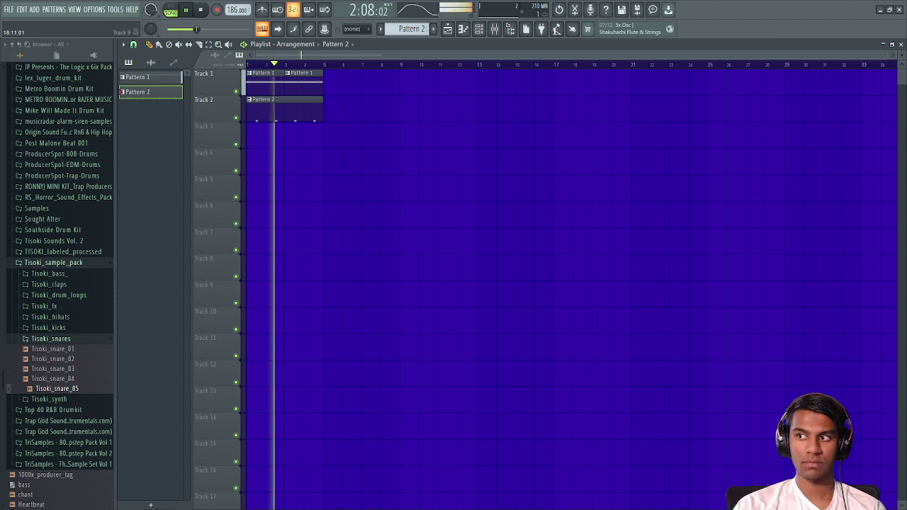
key("space")
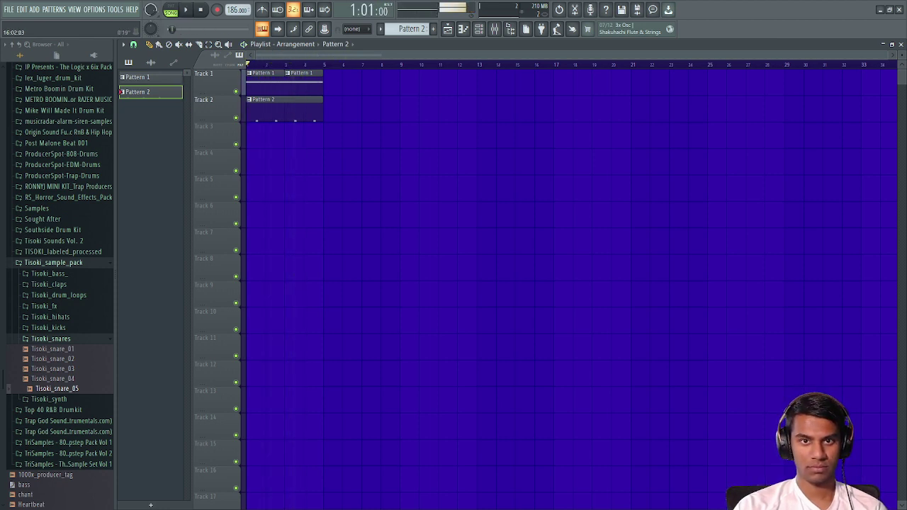
Step: In Pattern 1, delete the last A4 sub note and extend the second one to bar 3, and play back the result
left_click(462, 29)
scroll(410, 29, "up", 1)
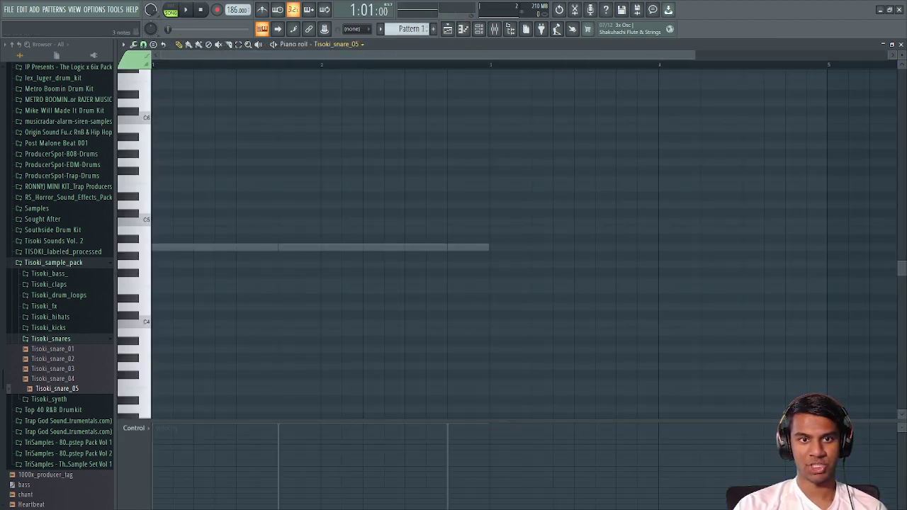
right_click(369, 247)
left_click_drag(447, 247, 488, 248)
key("space")
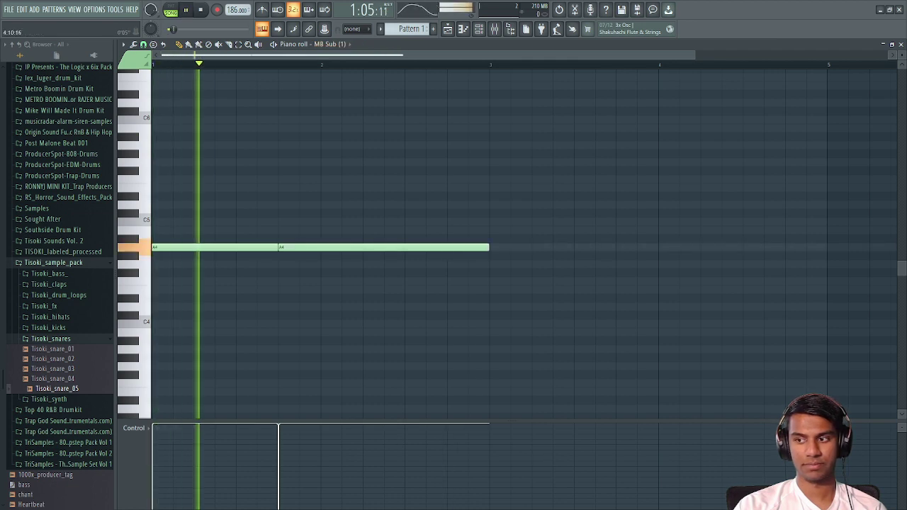
key("F5")
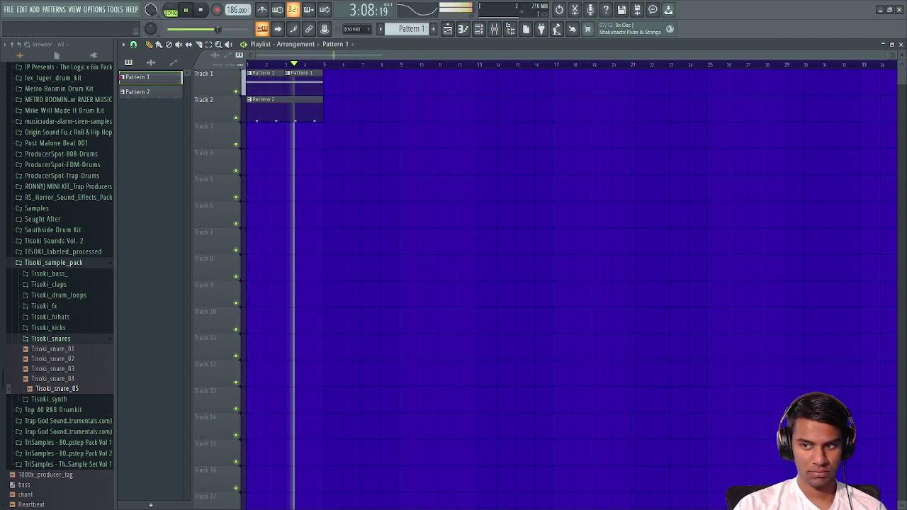
key("space")
Step: Audition the closed hi-hats in the Tisoki_hihats folder and add Tisoki_hihat_closed_02 as a new channel
left_click(51, 338)
left_click(50, 317)
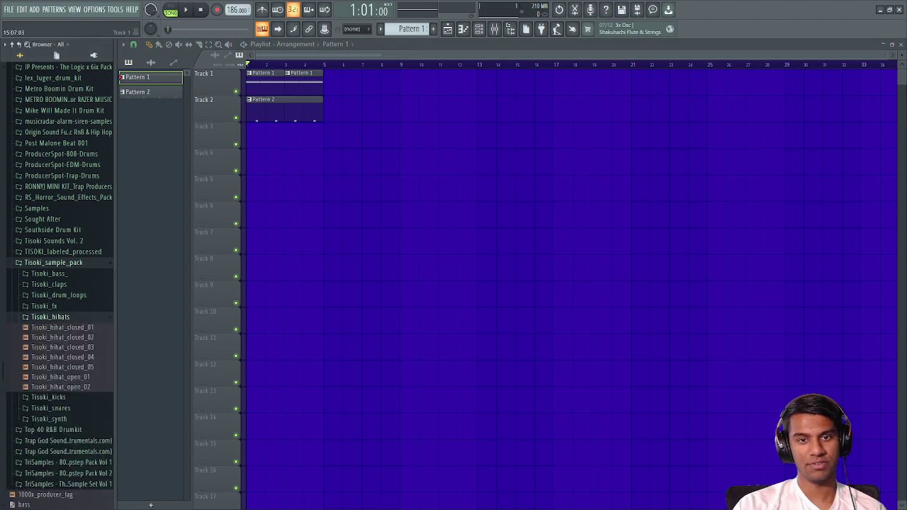
left_click(479, 29)
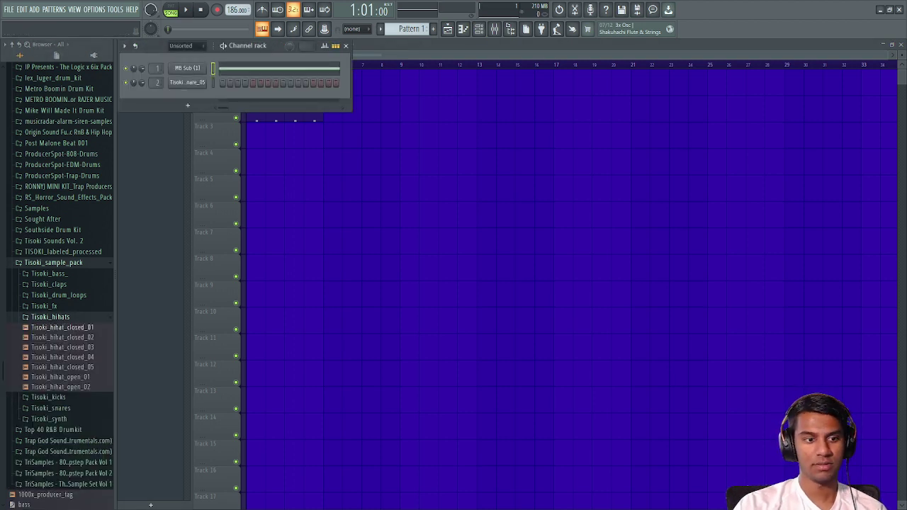
left_click(64, 327)
left_click(65, 338)
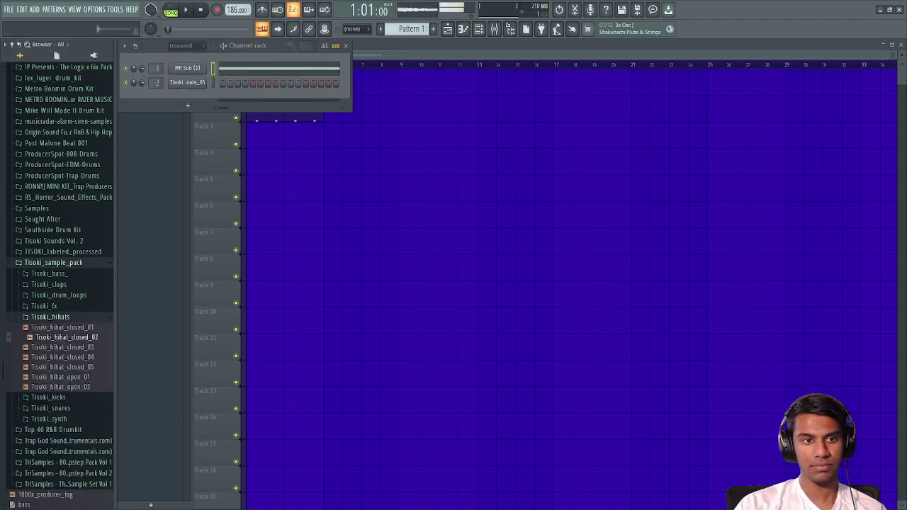
left_click_drag(65, 337, 157, 96)
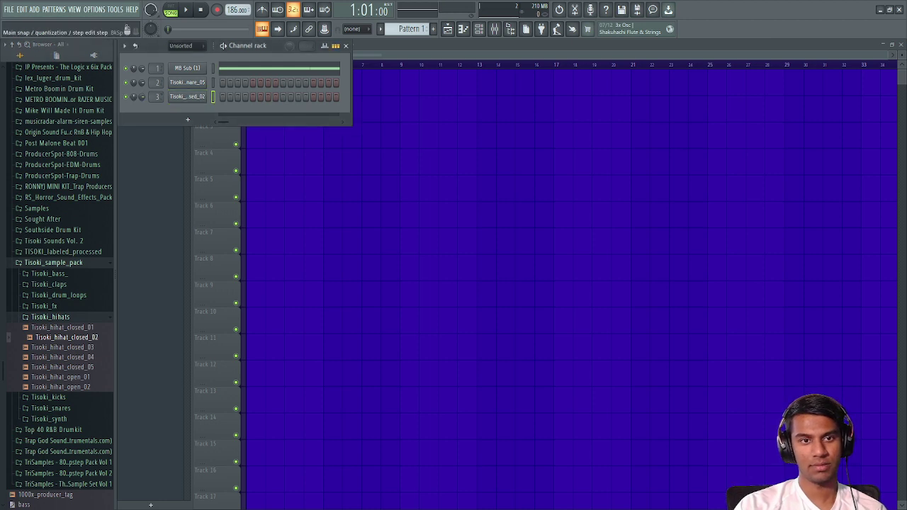
Step: Create Pattern 3 and place its clip on Track 3 at bar 1 of the playlist
left_click(433, 30)
key("Return")
left_click(346, 46)
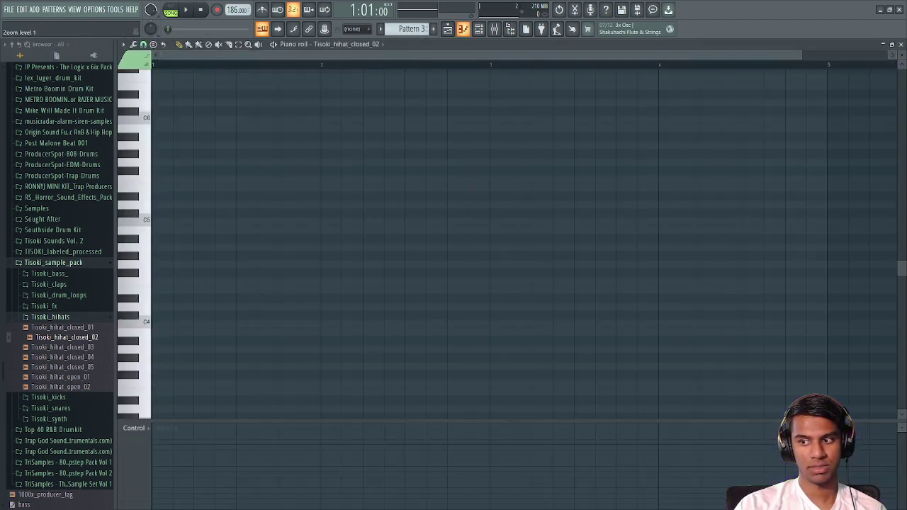
Step: Add half-beat C5 hi-hat notes in Pattern 3 on beats 1, 2 and 4 of bar 1 and beats 2, 3 and 4 of bar 2
key("F7")
left_click(163, 222)
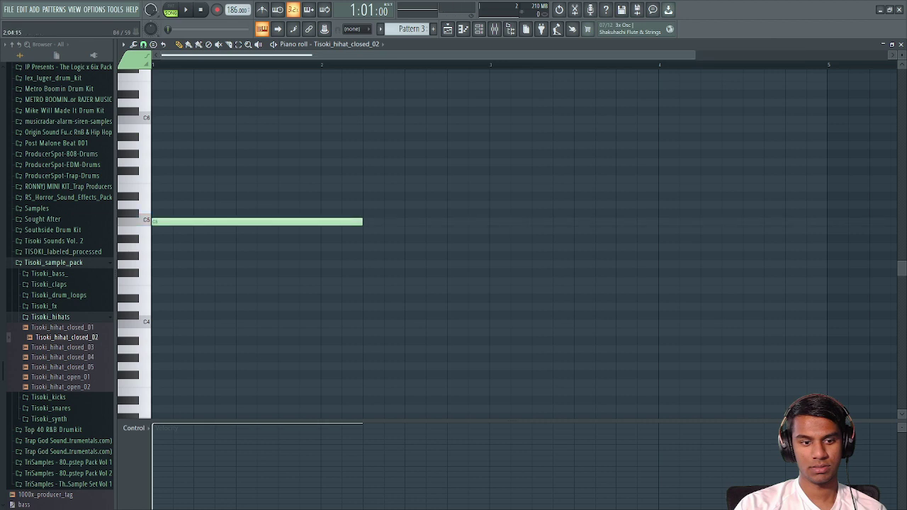
left_click_drag(362, 222, 172, 221)
left_click(162, 222)
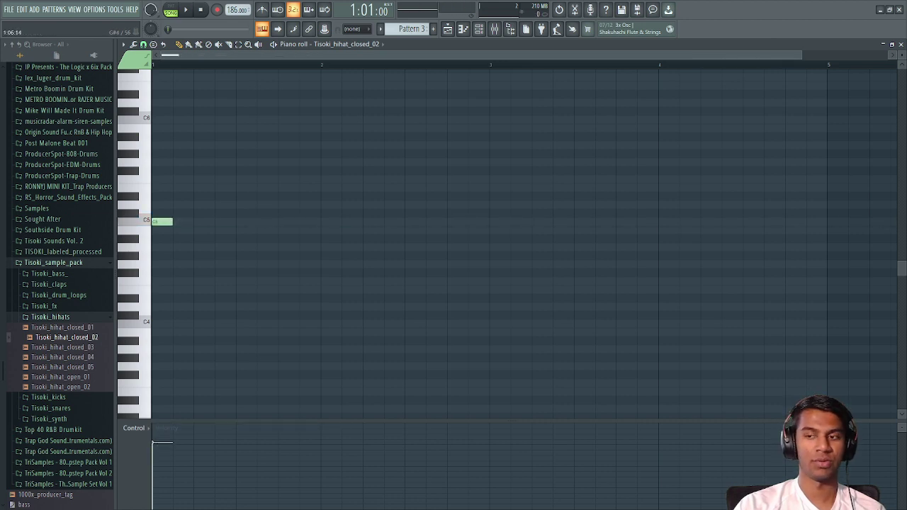
scroll(512, 245, "up", 2)
left_click(198, 246)
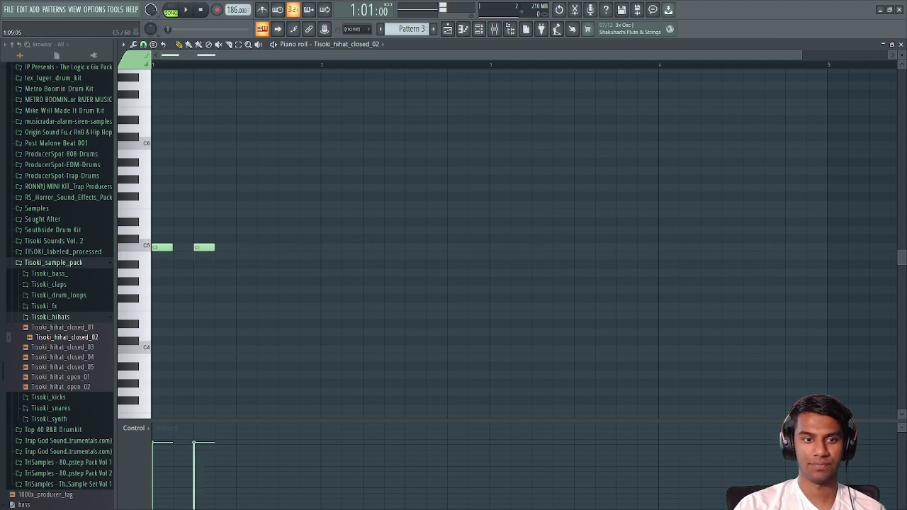
key("space")
left_click_drag(356, 247, 373, 248)
left_click(413, 247)
left_click(456, 248)
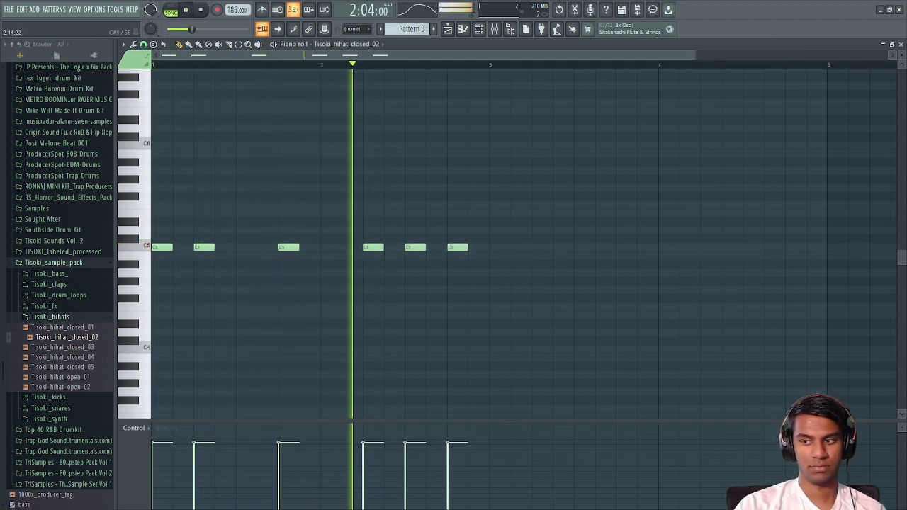
Step: Add C5 hi-hats on beats 1, 2 and 4 of bar 3 and beats 2 to 4 of bar 4, doubling the last, and play back
key("z")
key("z")
left_click_drag(606, 247, 626, 247)
left_click(711, 247)
left_click(795, 247)
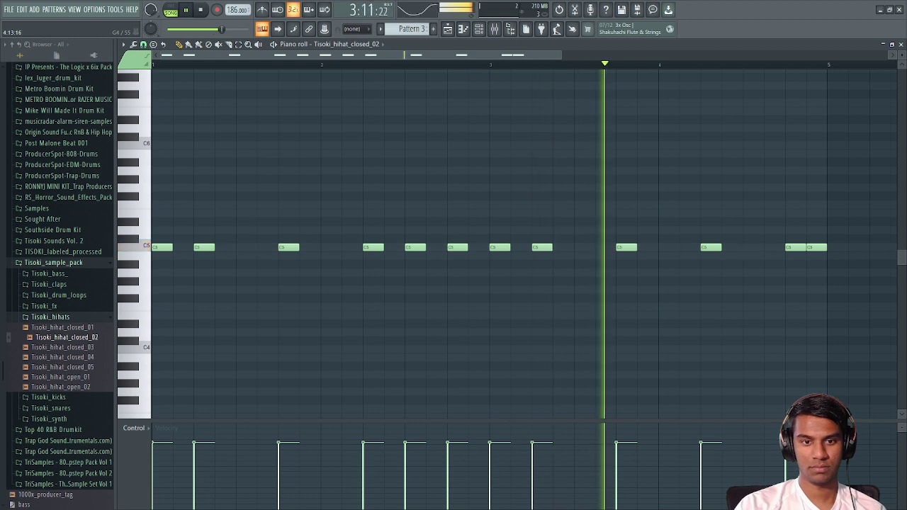
key("z")
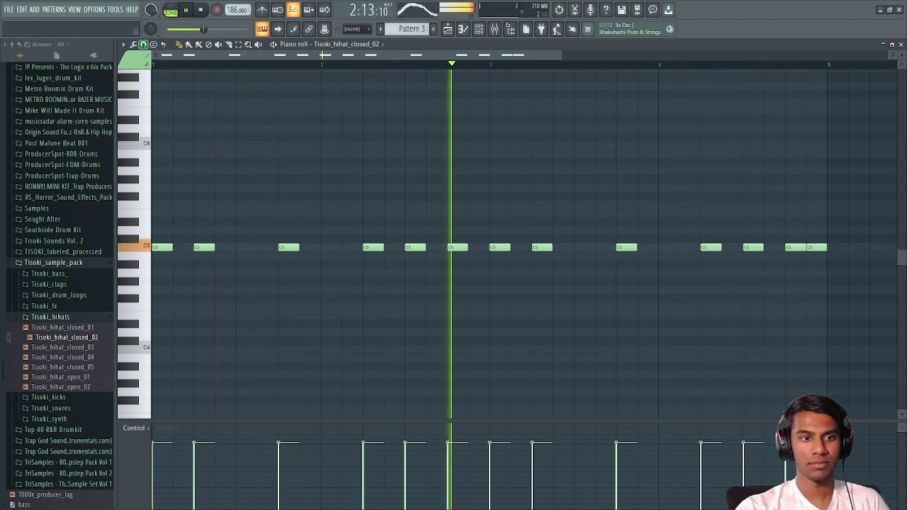
key("F5")
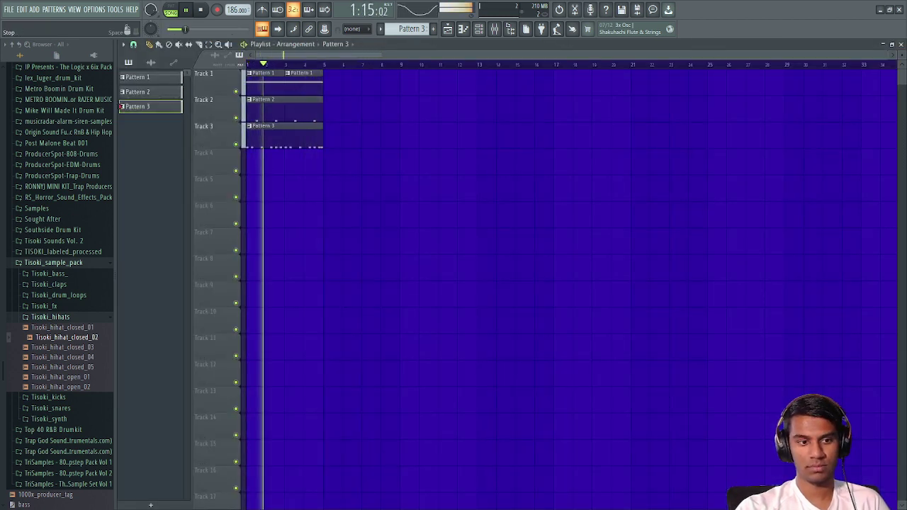
key("space")
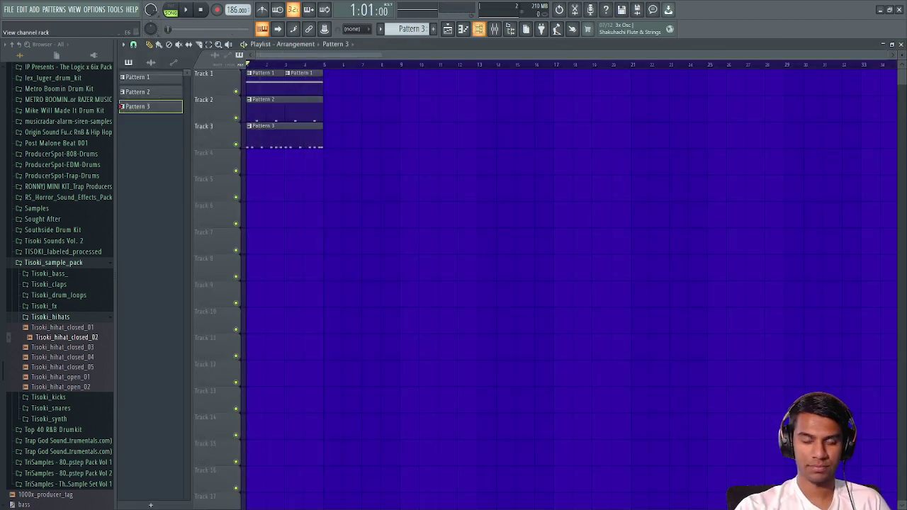
Step: Add Tisoki_hihat_open_02 as a new channel, and place a new Pattern 4 on Track 4 at bars 1 and 3
left_click(479, 29)
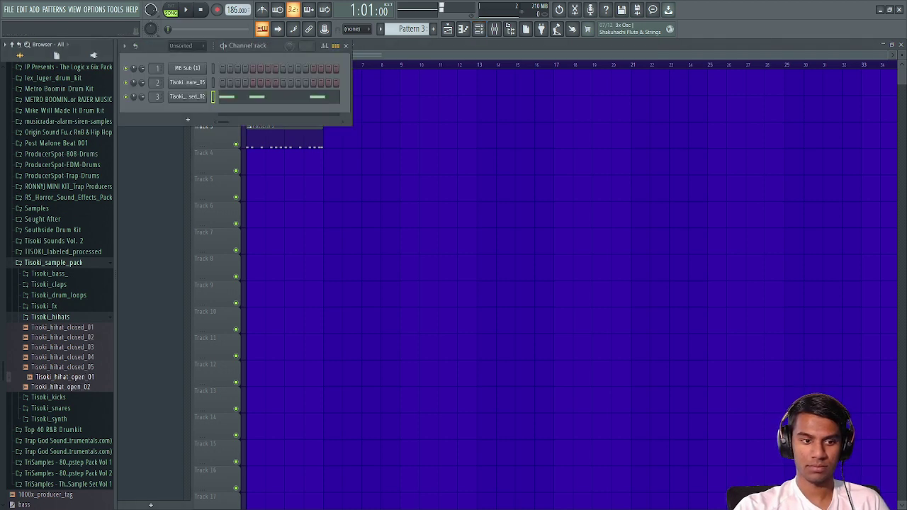
left_click_drag(65, 387, 184, 105)
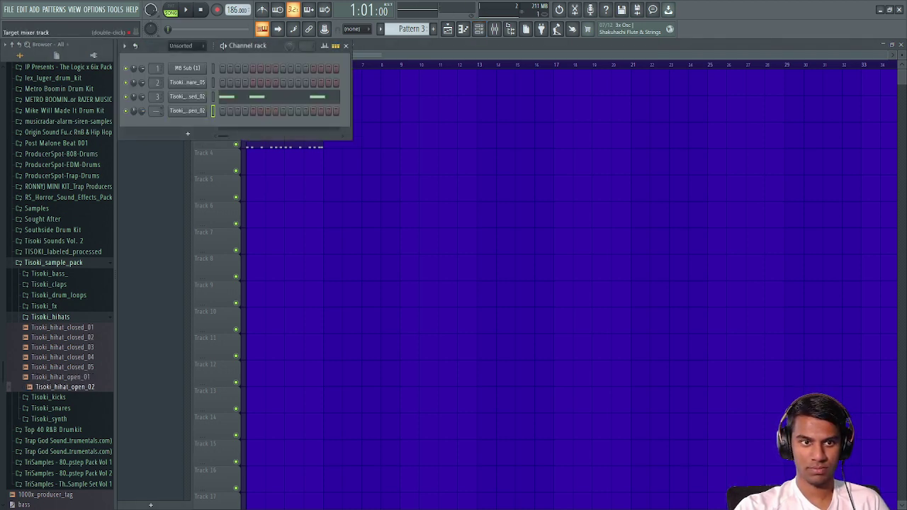
left_click(433, 29)
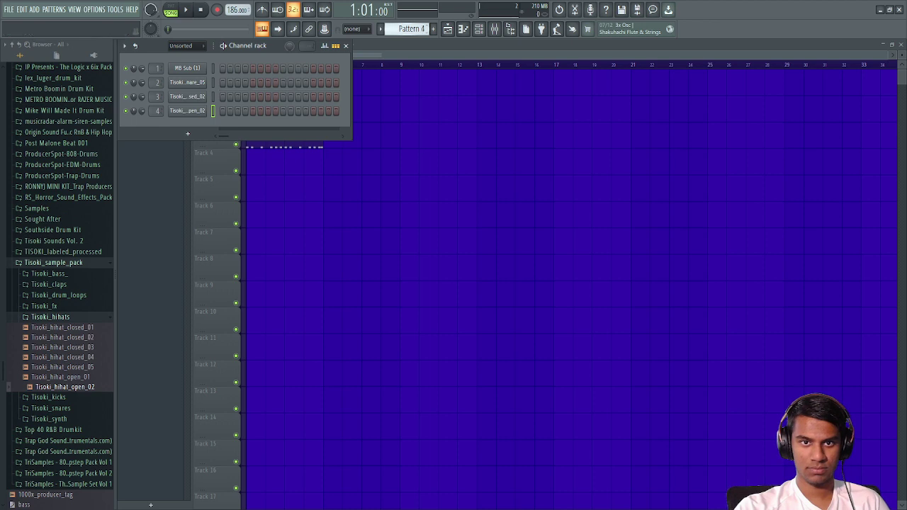
left_click(479, 28)
left_click(254, 162)
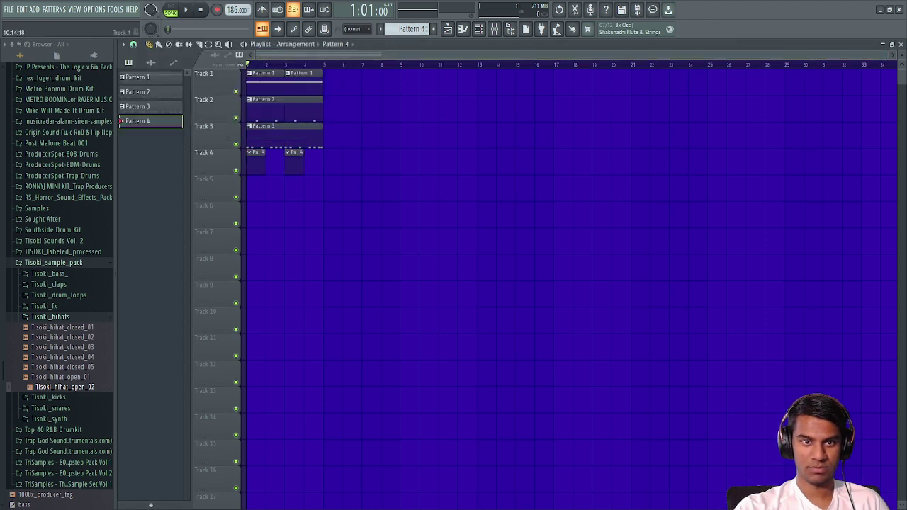
Step: Add a C5 open hi-hat note on beat 2 of bar 1 in Pattern 4, and play back the arrangement
key("F7")
left_click(207, 246)
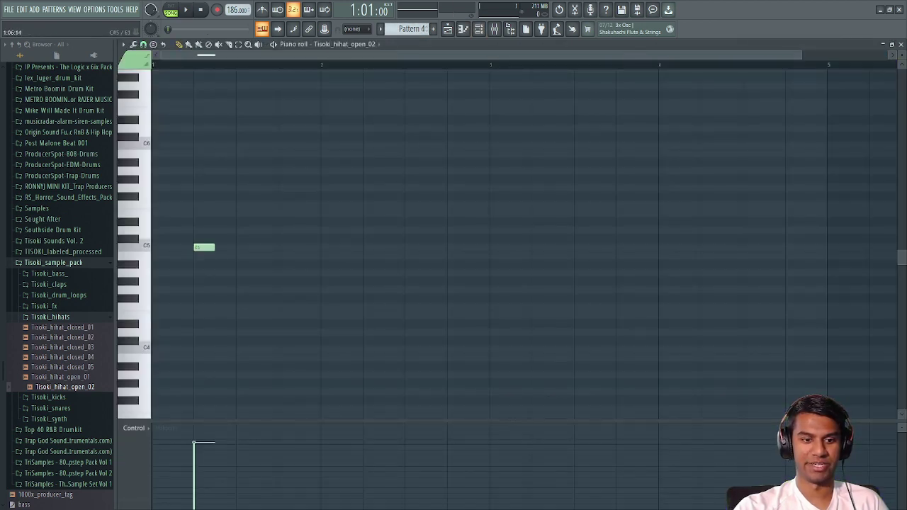
key("space")
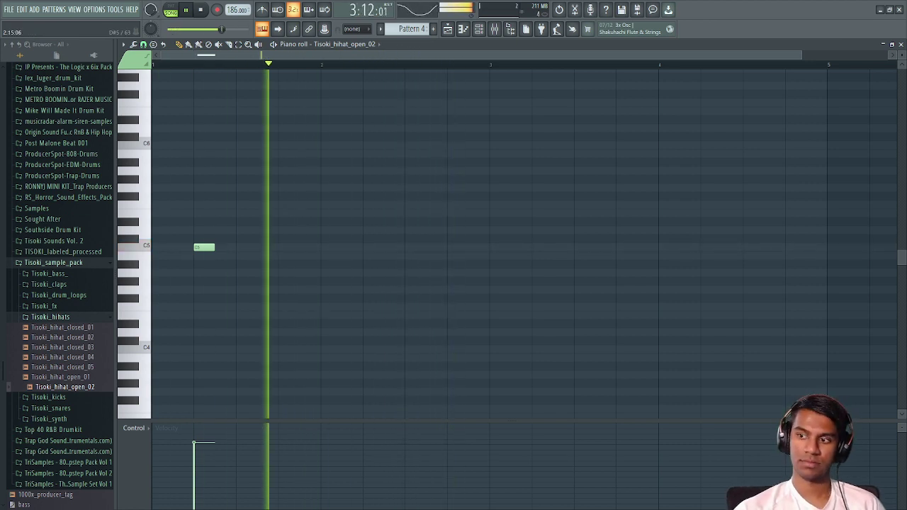
key("F5")
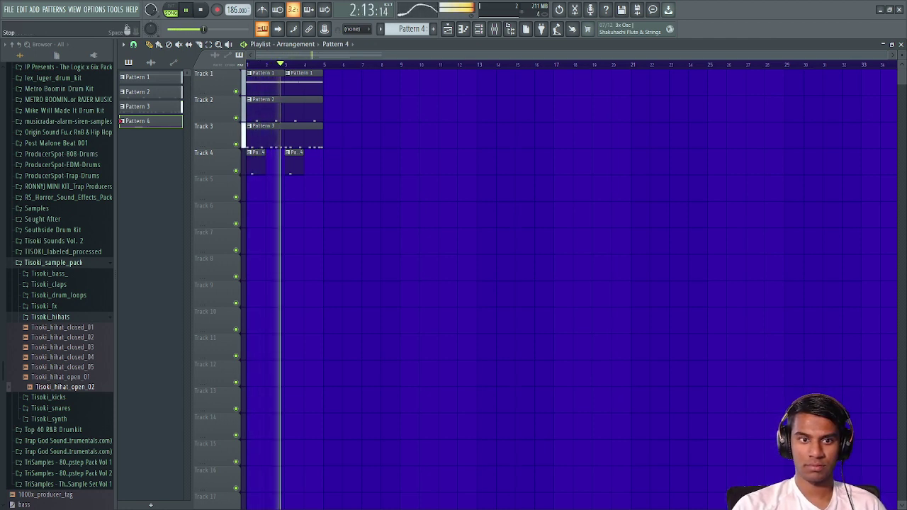
key("space")
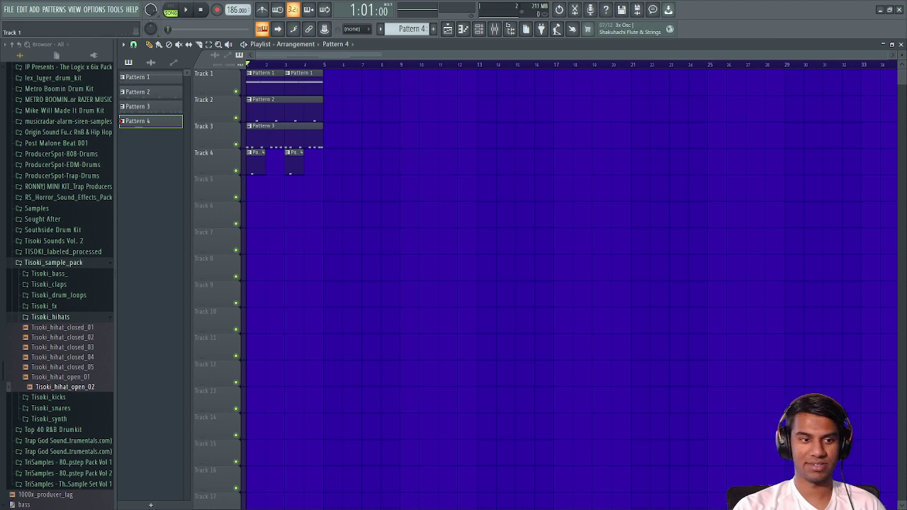
left_click(50, 317)
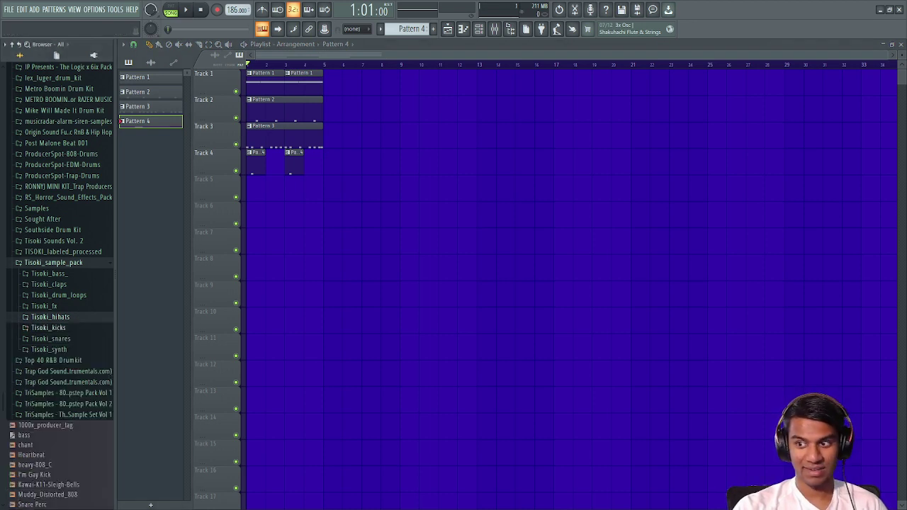
Step: Audition the kick samples in the Tisoki_kicks folder of Tisoki_sample_pack, with the channel rack open
left_click(48, 327)
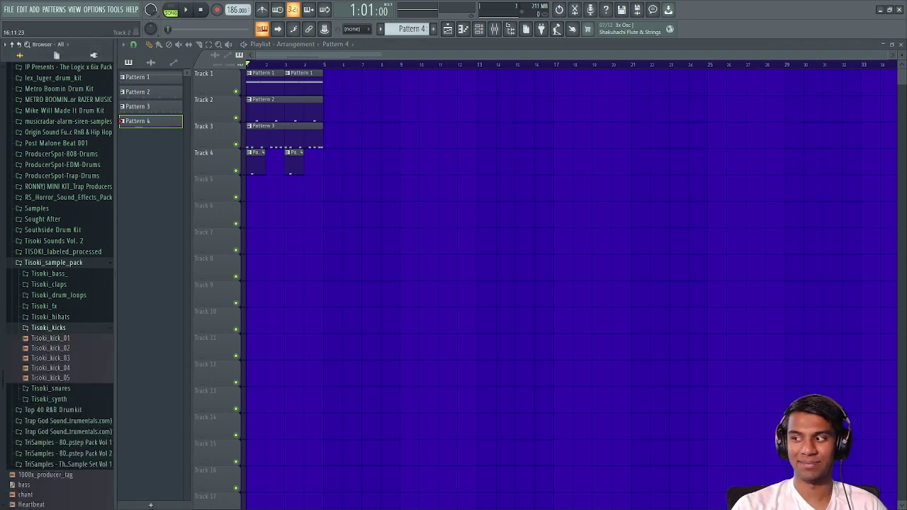
left_click(479, 29)
left_click(51, 347)
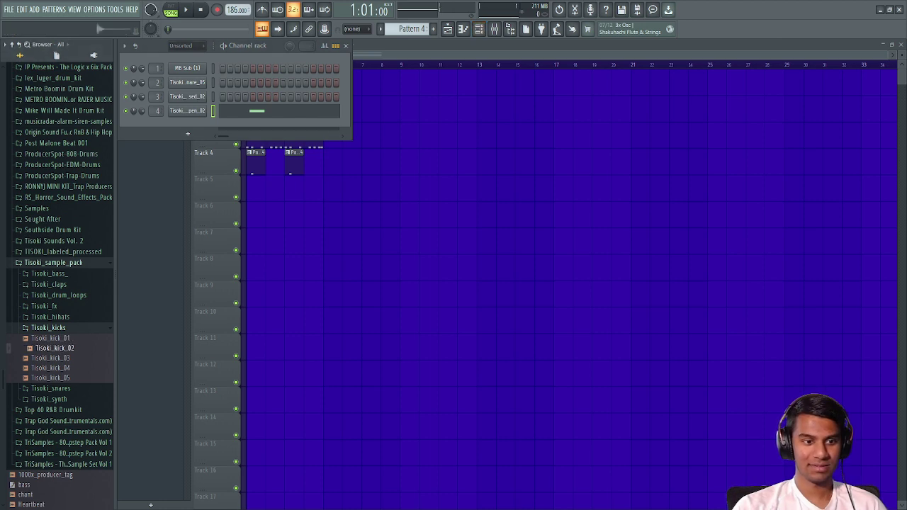
left_click(50, 338)
left_click(50, 358)
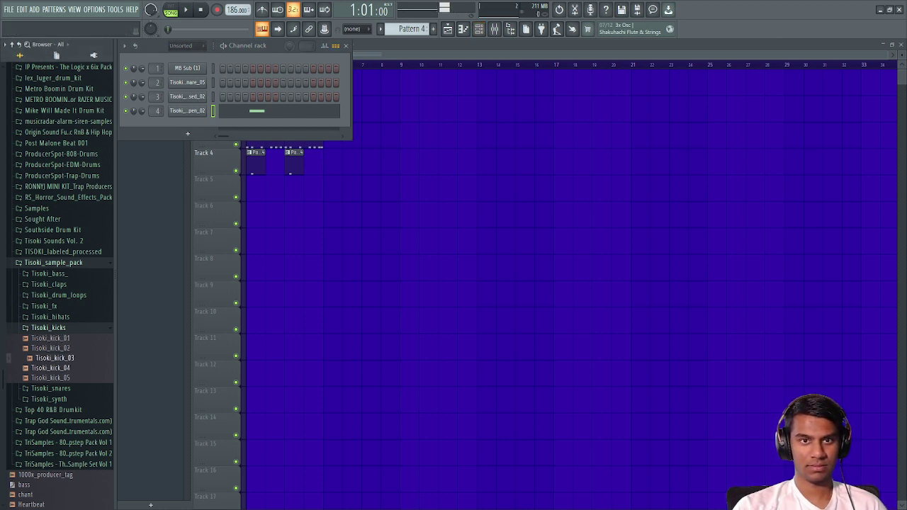
left_click(50, 367)
left_click(50, 378)
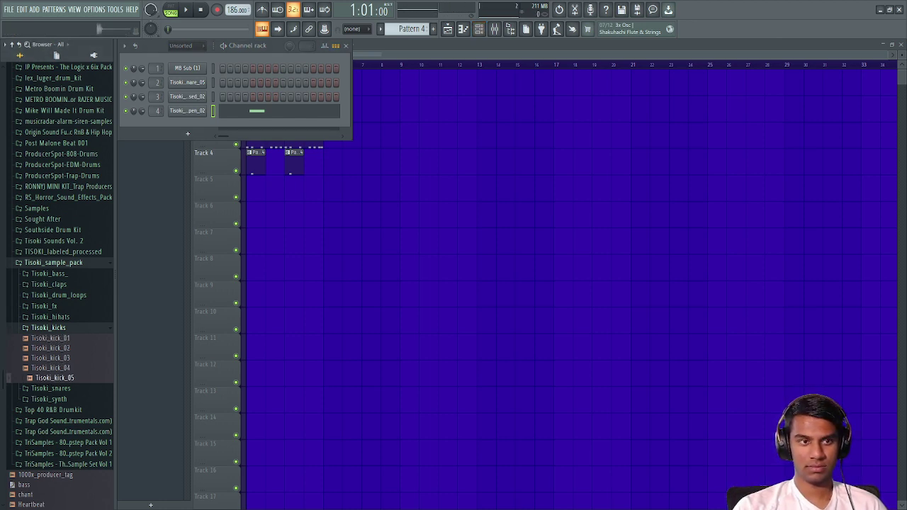
Step: Audition the kick samples in the TISOKI_kicks one-shots folder of TISOKI_labeled_processed
left_click(53, 263)
left_click(62, 251)
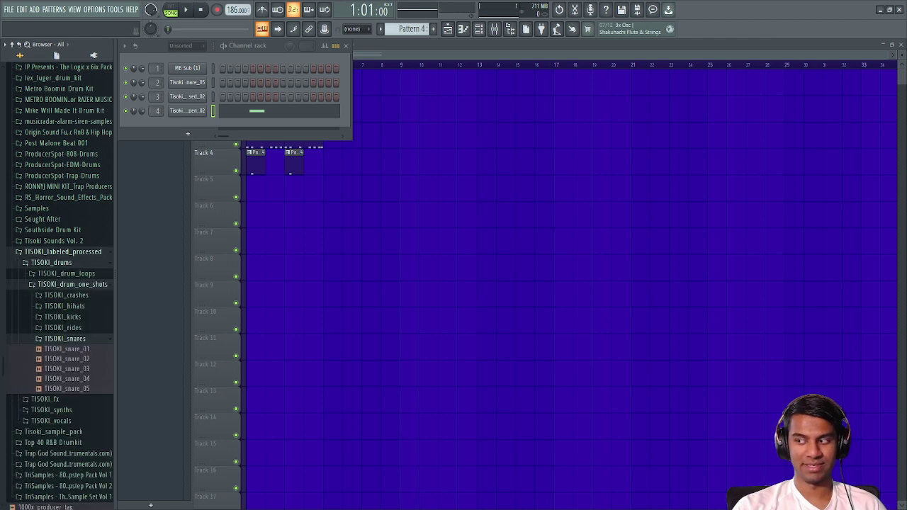
left_click(65, 338)
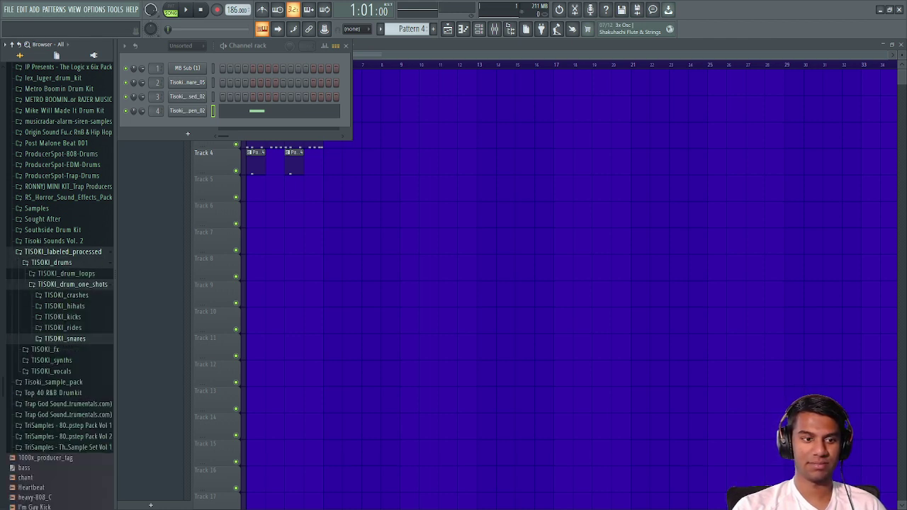
left_click(63, 328)
left_click(63, 328)
left_click(62, 317)
left_click(68, 327)
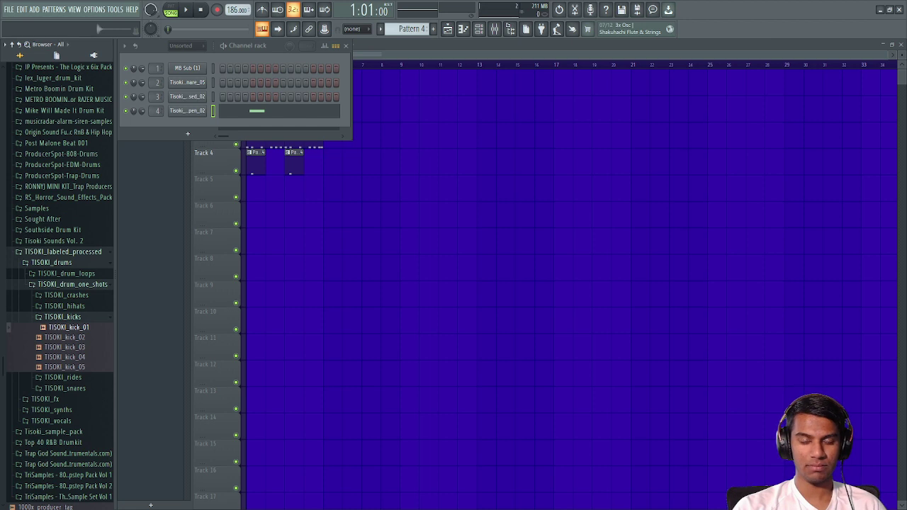
key("Down")
key("Down")
key("Down")
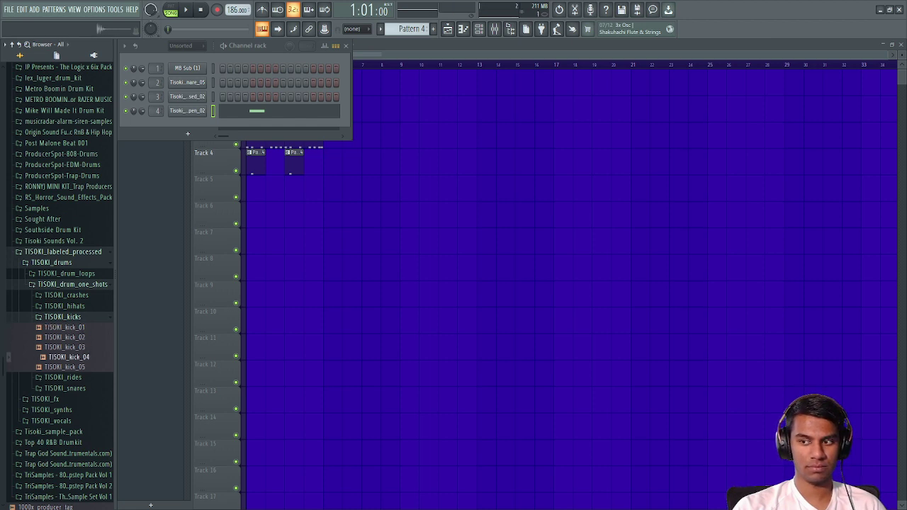
key("Down")
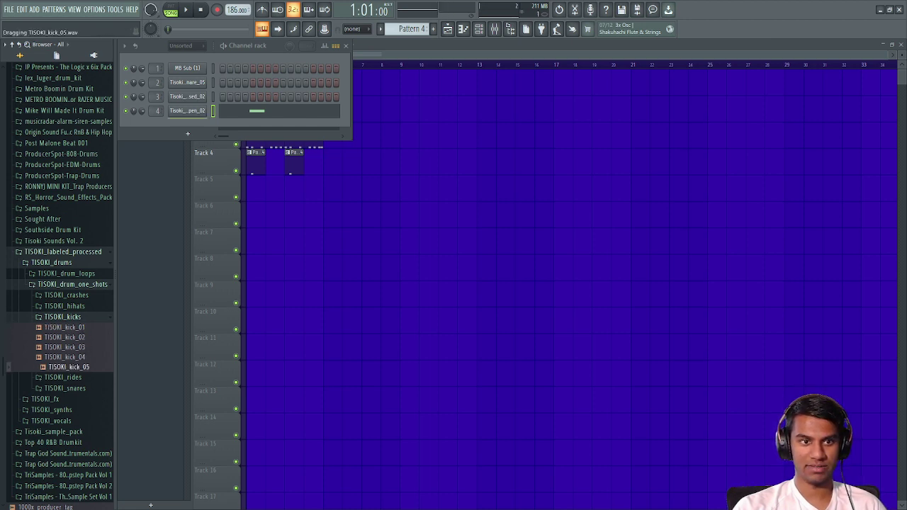
Step: Add TISOKI_kick_05 as a new channel on mixer track 5, and place a new Pattern 5 on playlist Track 5 at bar 1
left_click_drag(156, 120, 156, 125)
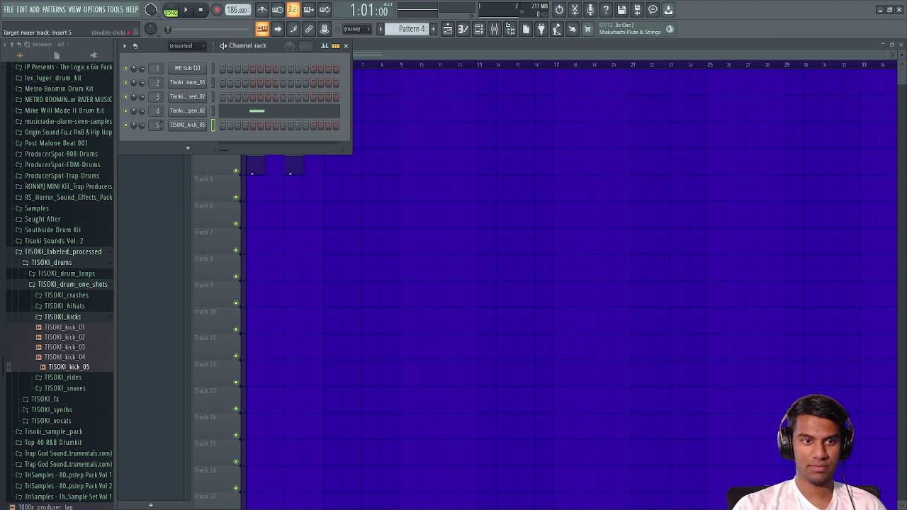
scroll(411, 29, "up", 1)
left_click(346, 46)
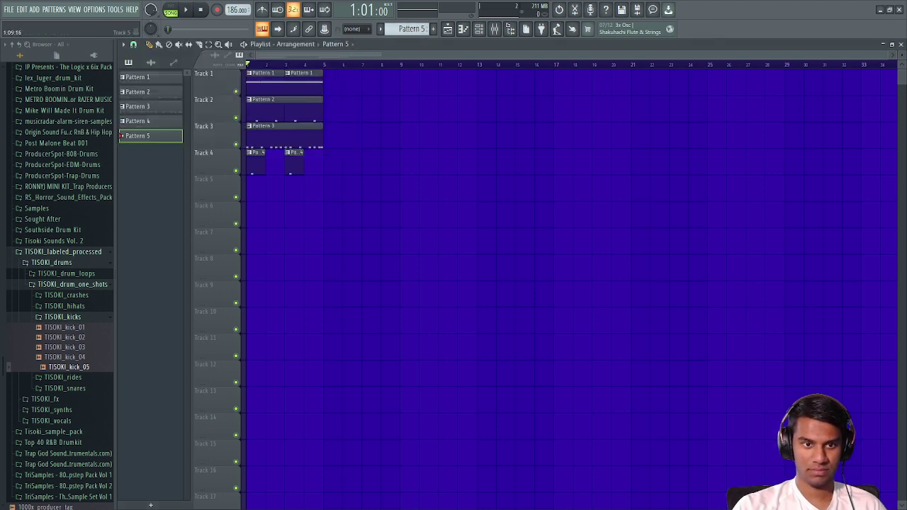
left_click(257, 187)
Step: Add a half-beat C5 kick note at the start of bar 1 in Pattern 5, hide the browser, and play back
left_click(463, 29)
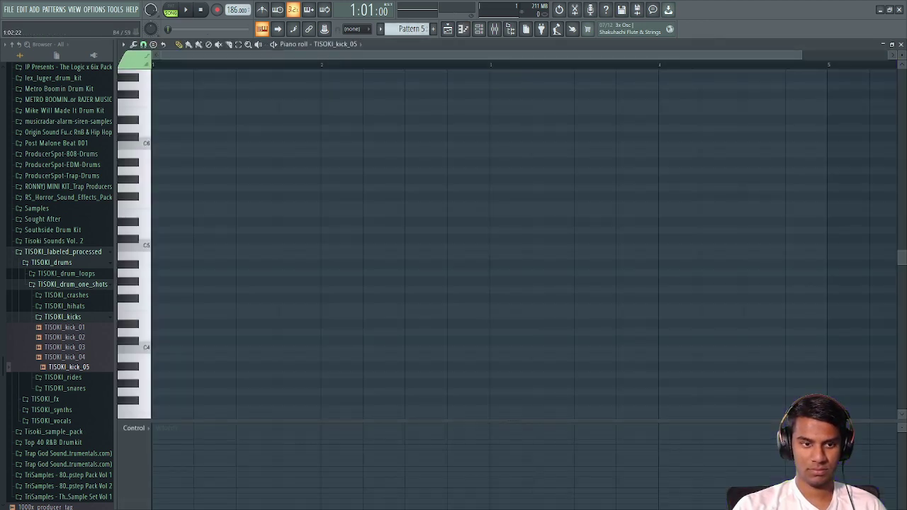
left_click(161, 247)
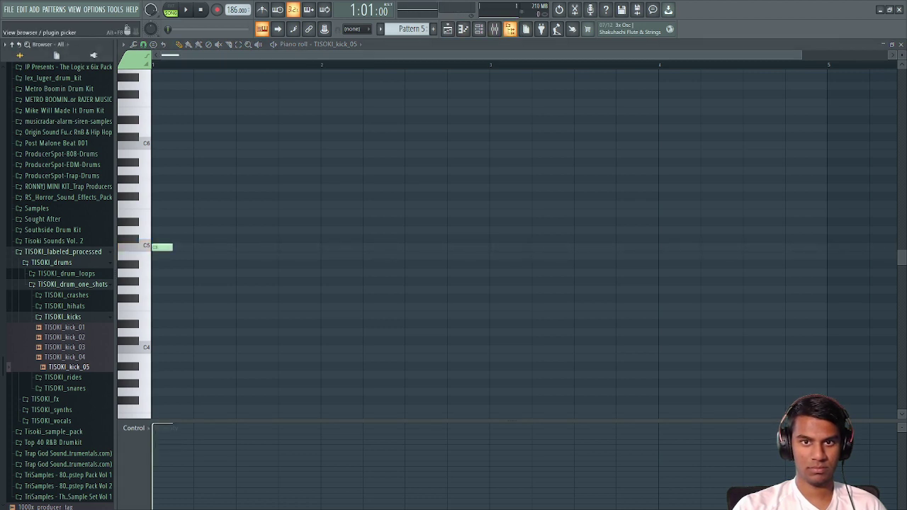
left_click(509, 29)
key("space")
key("space")
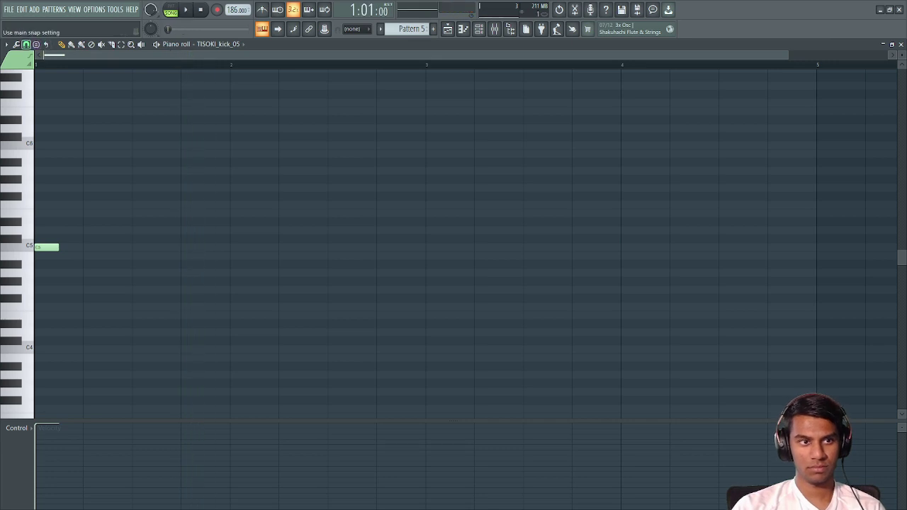
key("space")
key("space")
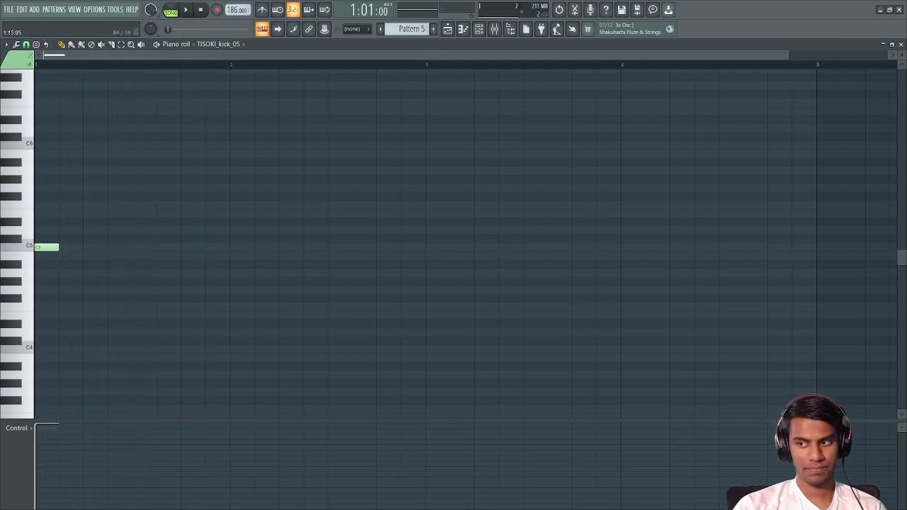
key("space")
key("space")
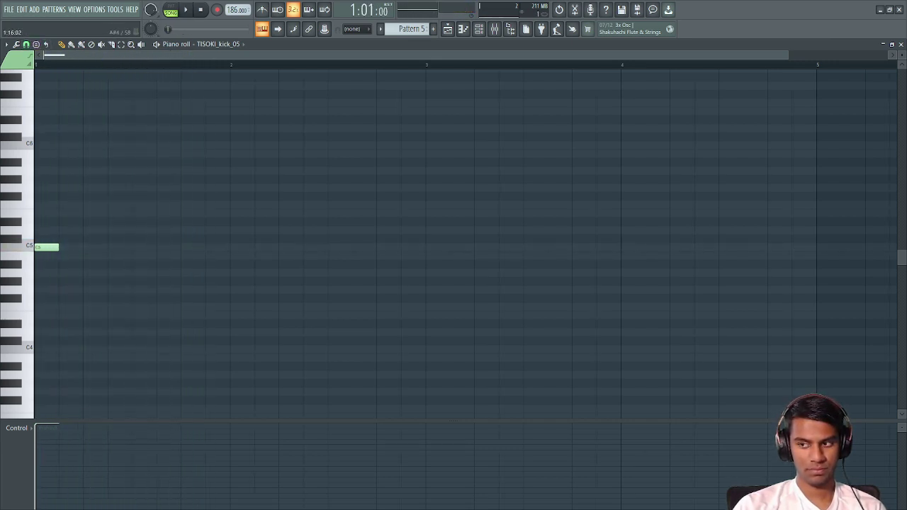
Step: Add half-beat C5 kicks on the second half of beat 3 and on beat 4 of bar 1, and play back
left_click(164, 247)
left_click(190, 247)
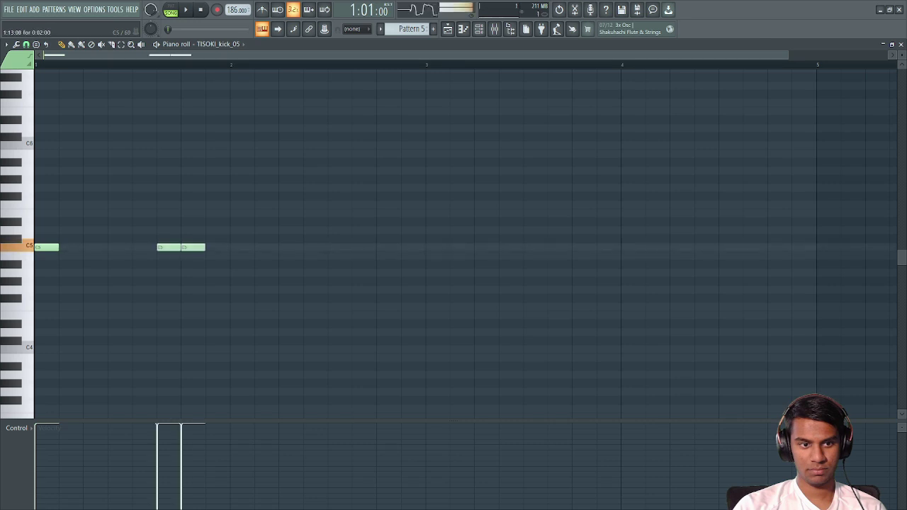
key("space")
key("space")
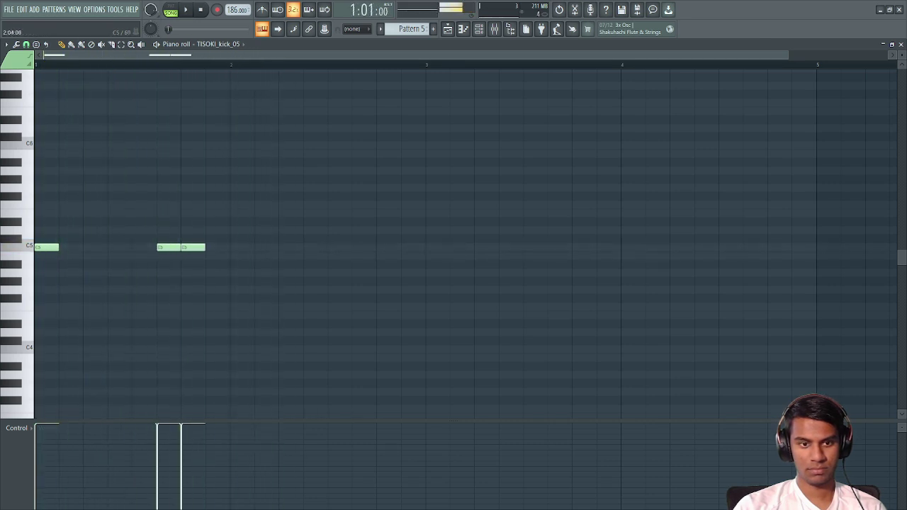
Step: Add half-beat C5 kicks on beats 2 and 4 of bar 2 in Pattern 5, and play back
left_click(286, 246)
key("space")
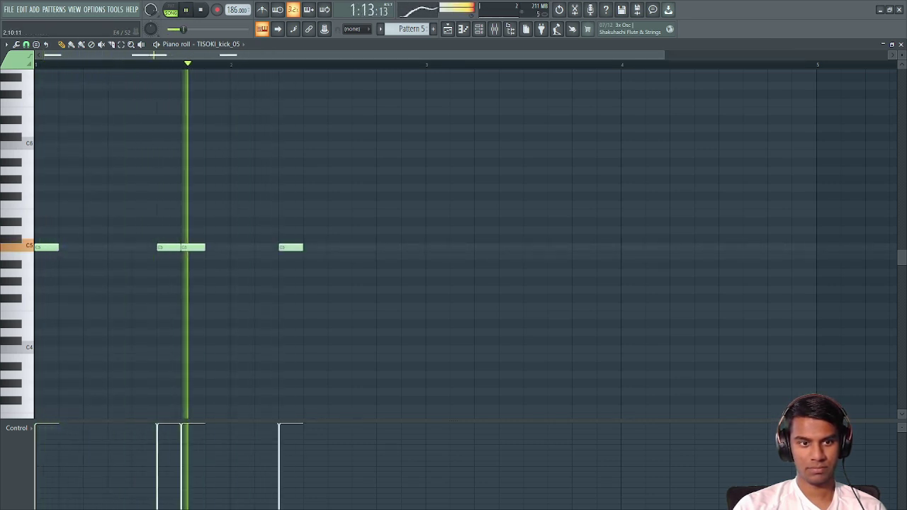
key("space")
left_click(433, 246)
left_click_drag(434, 246, 385, 246)
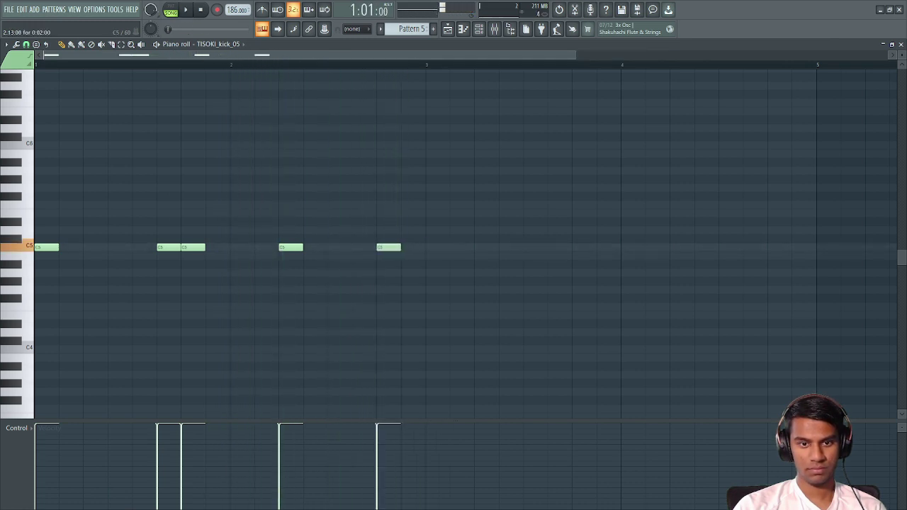
key("space")
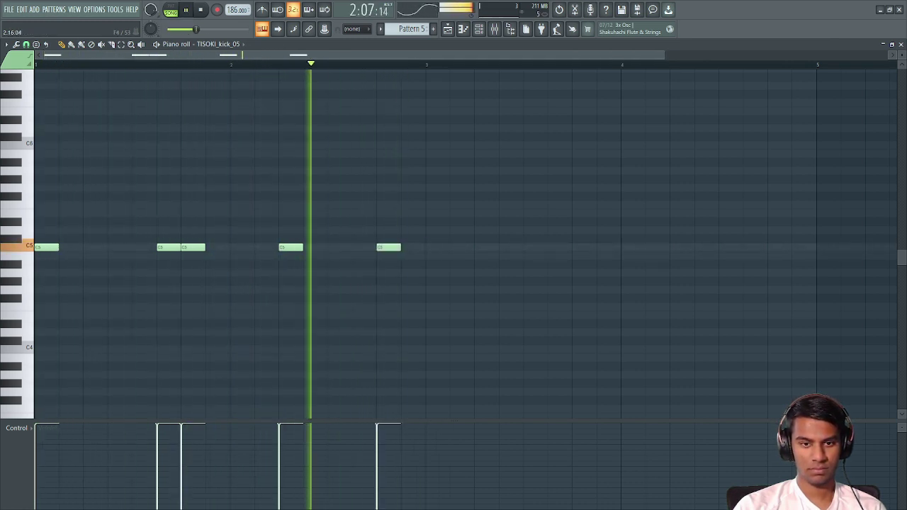
key("space")
Step: In bar 1, replace the kick just before beat 4 with one on beat 3, and shift the beat 4 kick half a beat later
right_click(162, 247)
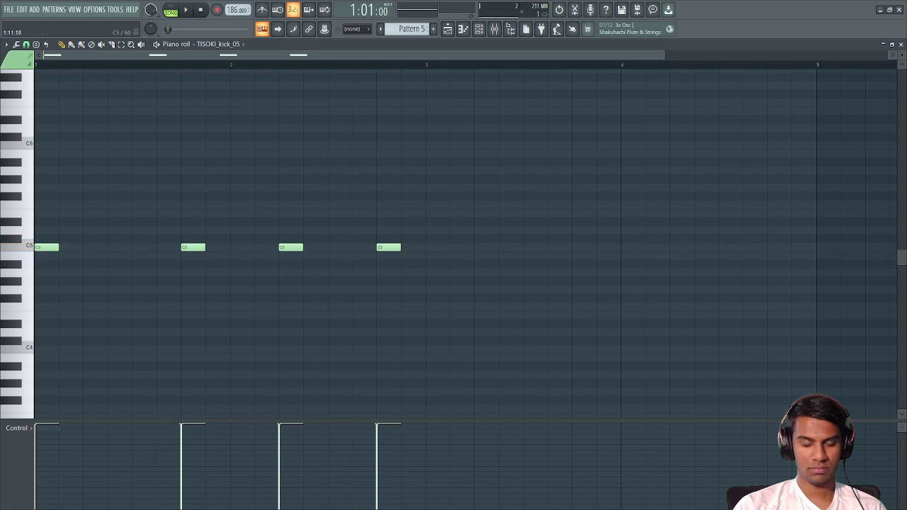
left_click(144, 247)
left_click_drag(192, 247, 217, 246)
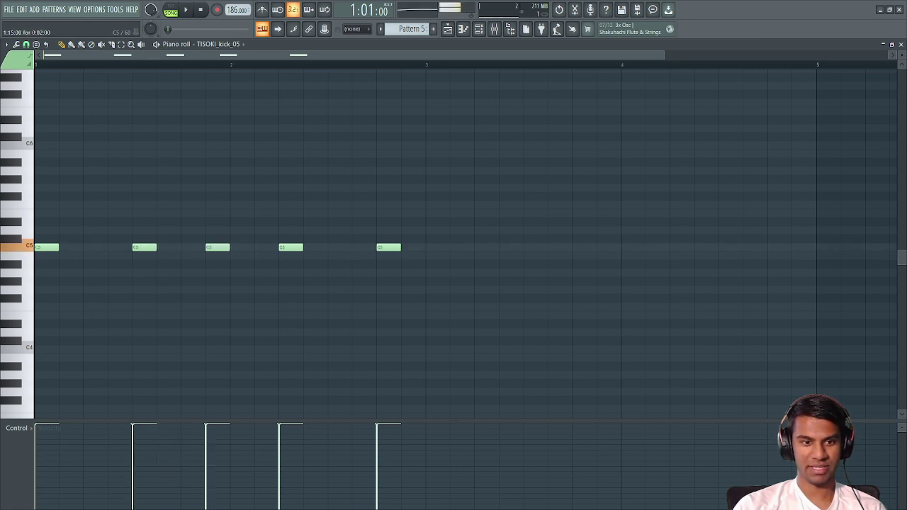
key("space")
key("space")
Step: Remove the beat 3 kick from bar 1, replace the last one with a kick on beat 4, and play back
right_click(143, 246)
left_click(193, 246)
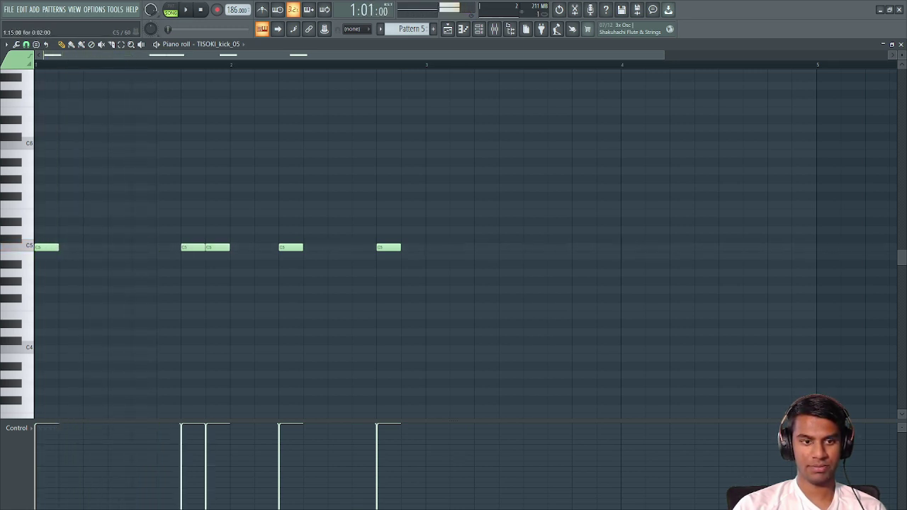
right_click(217, 247)
key("space")
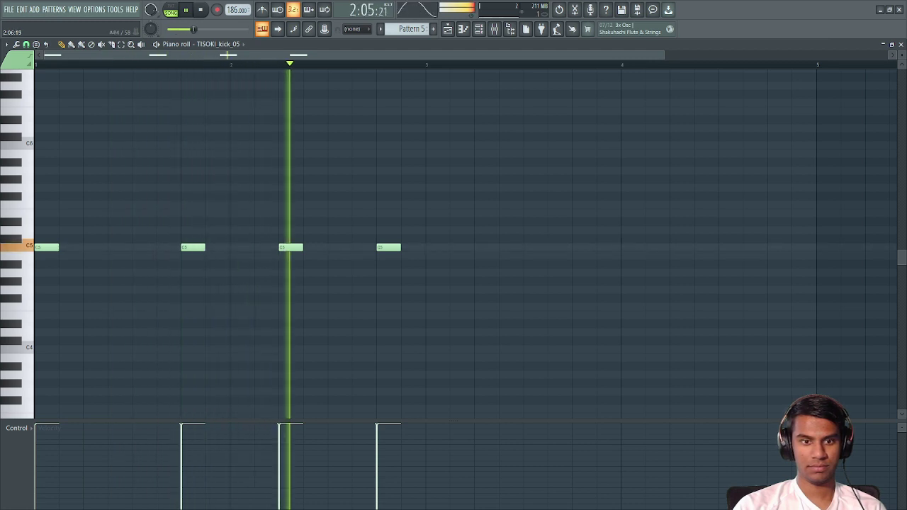
key("space")
Step: Replace the kick on beat 4 of bar 2 with one half a beat earlier, and play back
left_click(363, 247)
right_click(389, 247)
key("space")
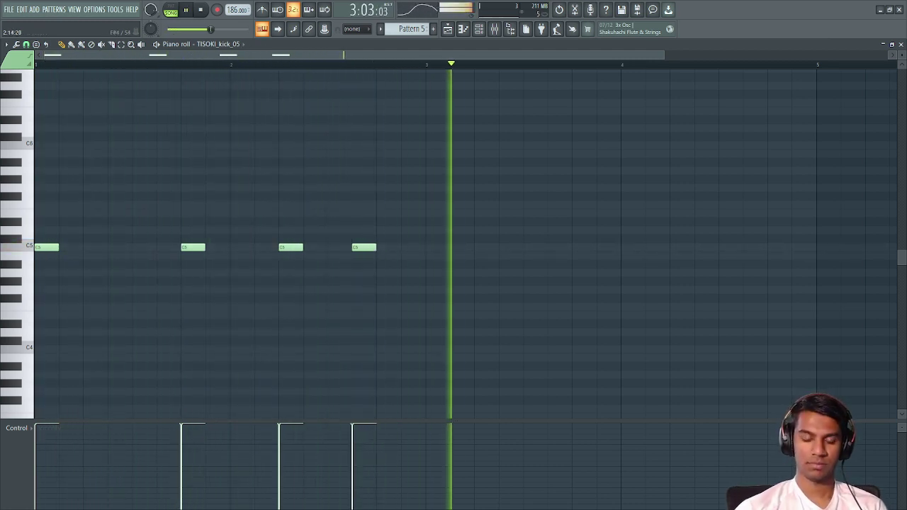
Step: Place a second Pattern 5 clip at bar 3 on playlist Track 5, and play back the arrangement
key("F5")
key("space")
left_click(180, 188)
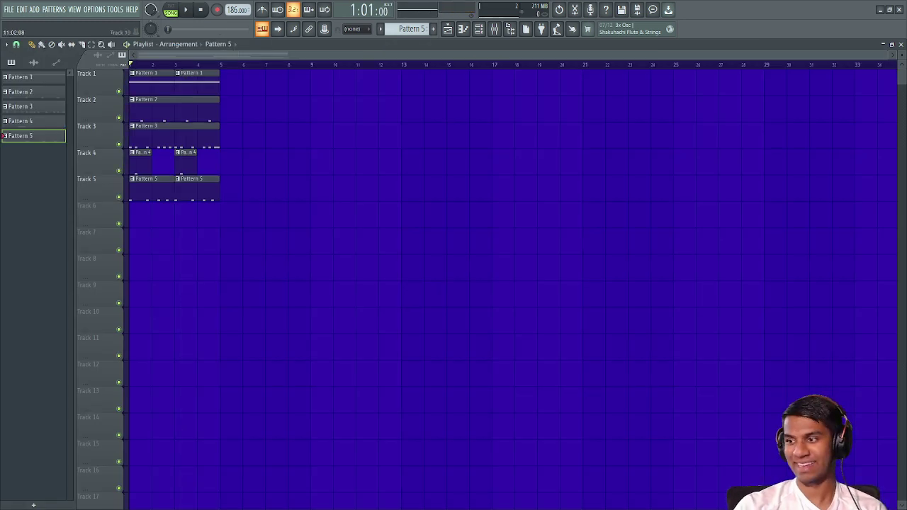
key("space")
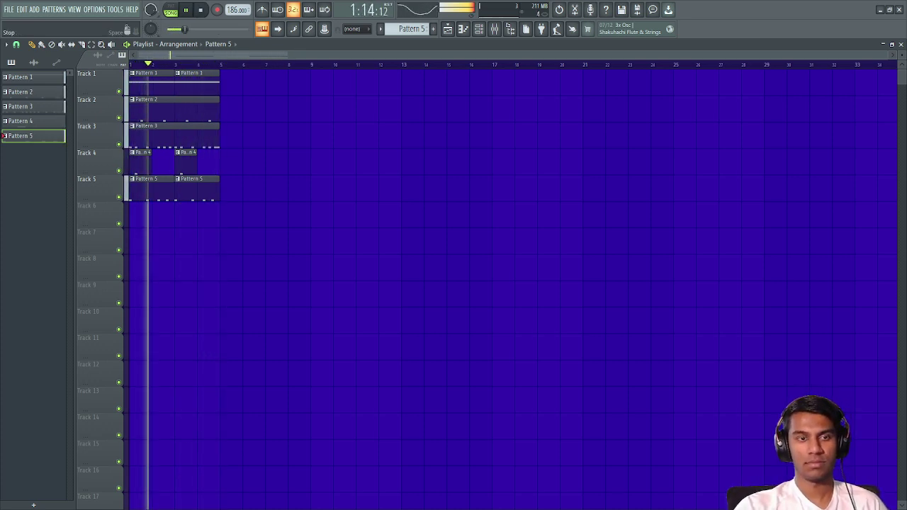
key("space")
Step: Mute Track 1 and play back the arrangement without the sub bass
left_click(119, 91)
left_click(119, 91)
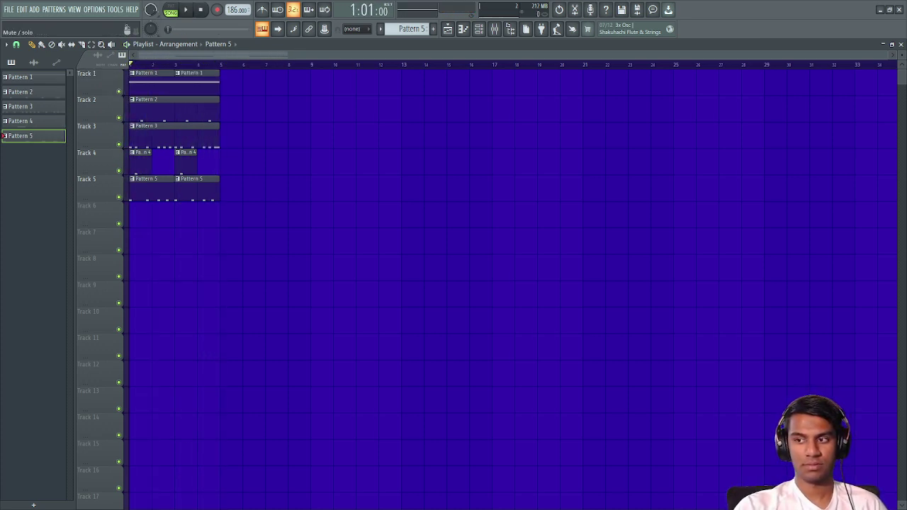
left_click(119, 91)
key("space")
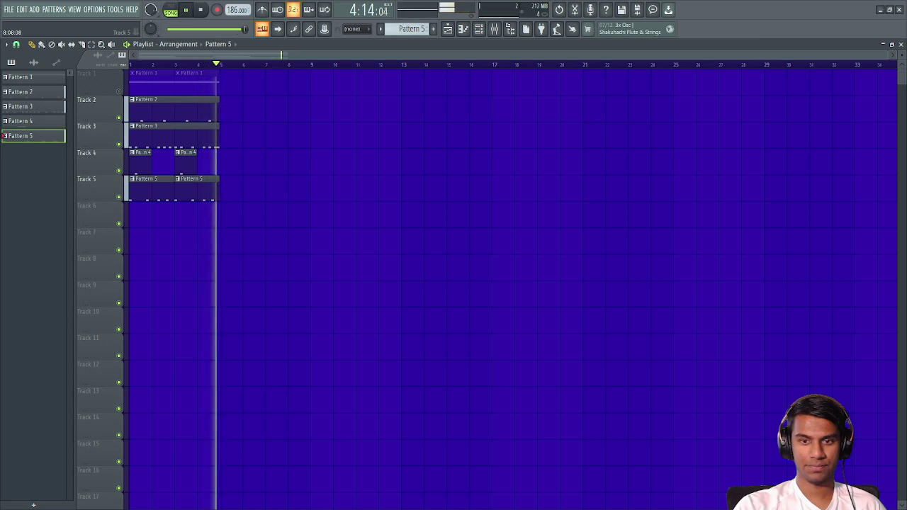
key("space")
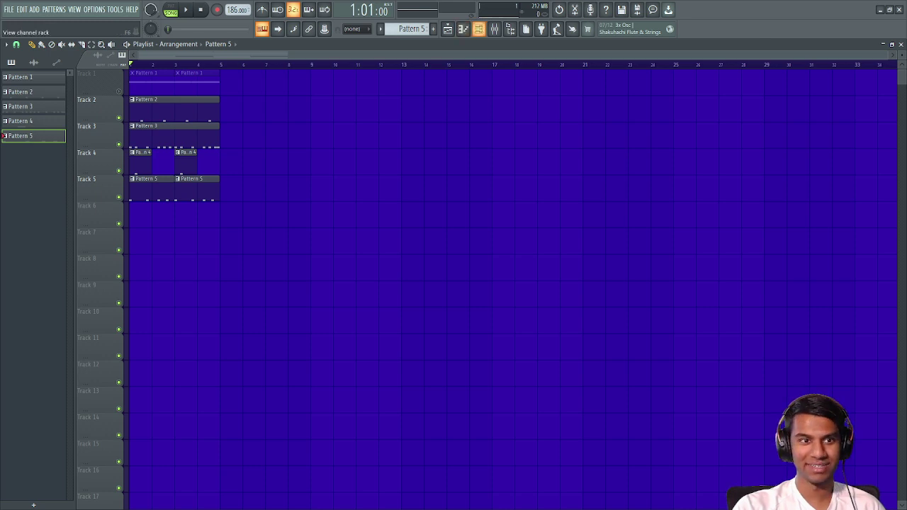
Step: Clear the sub bass notes from Pattern 1, delete its clips from Track 1 and unmute the track, and play back the drums
left_click(462, 28)
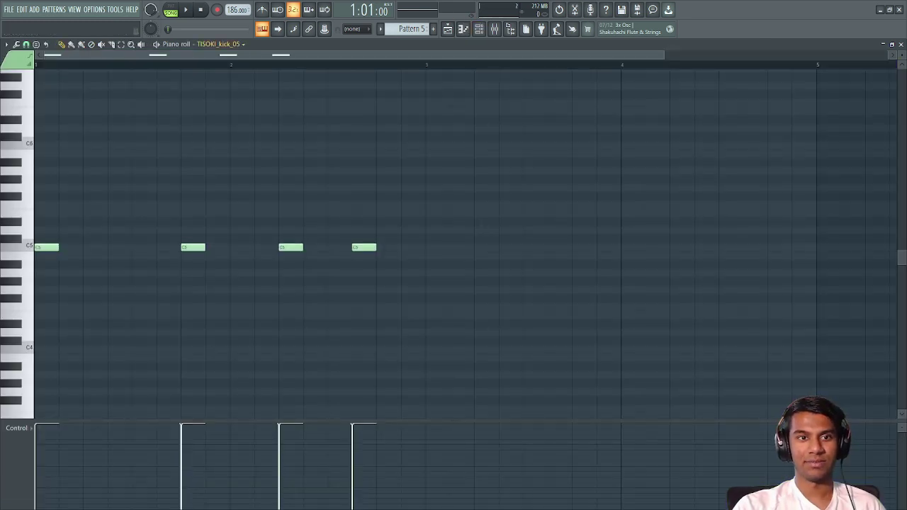
left_click(227, 78)
scroll(409, 29, "up", 4)
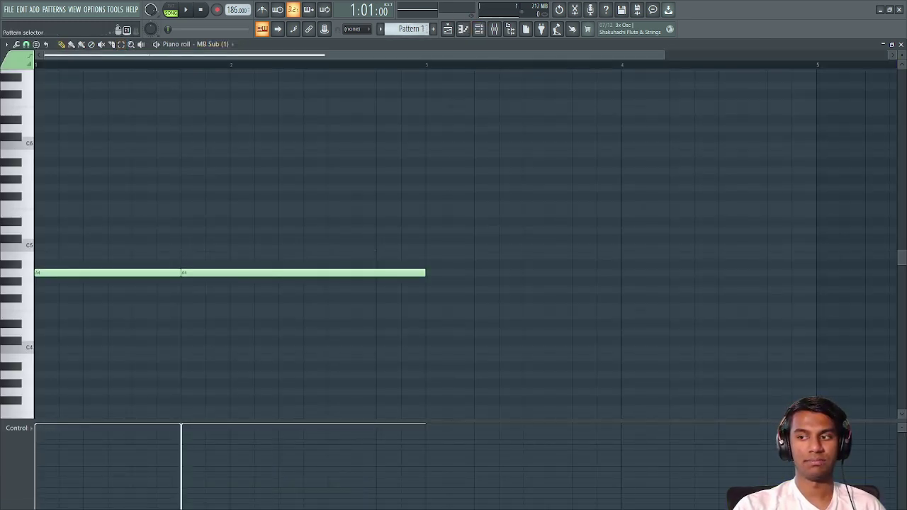
key("F5")
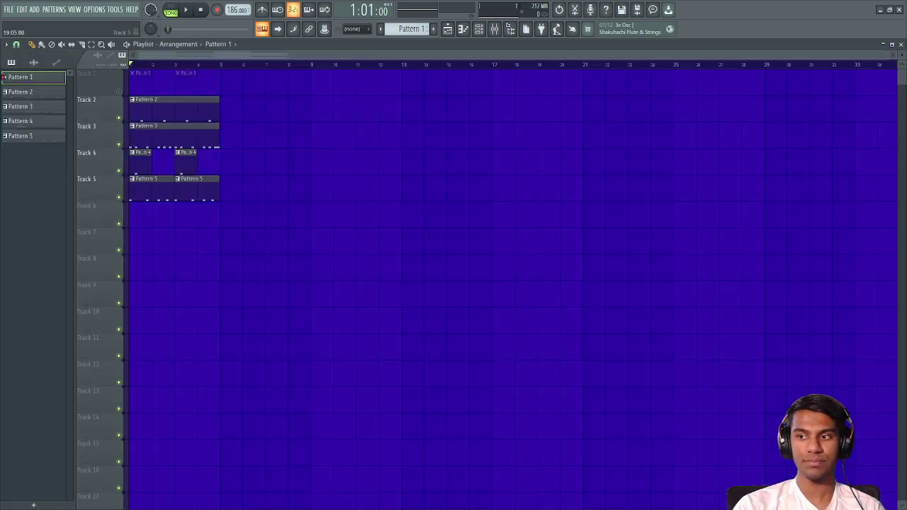
key("space")
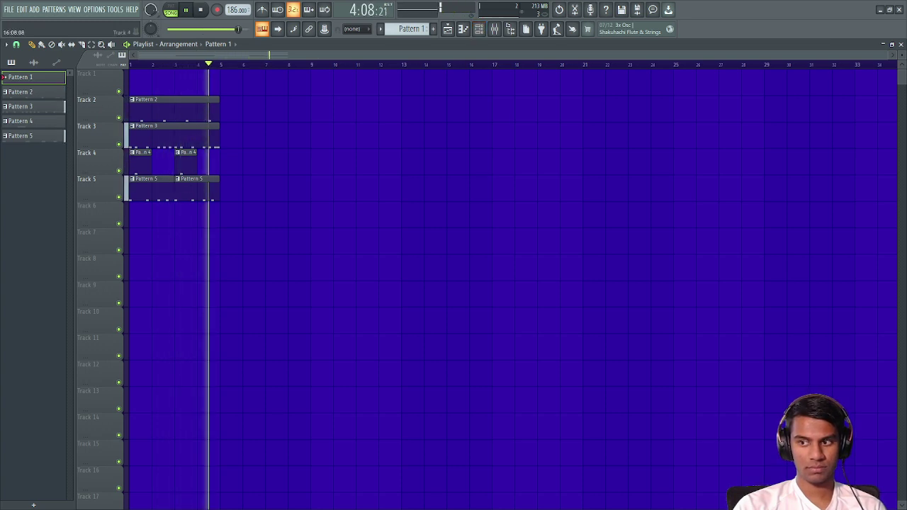
Step: Stop playback, add a FLEX channel with the Bosendorfer lite preset from the Essential Pianos pack, and try out notes on it
key("space")
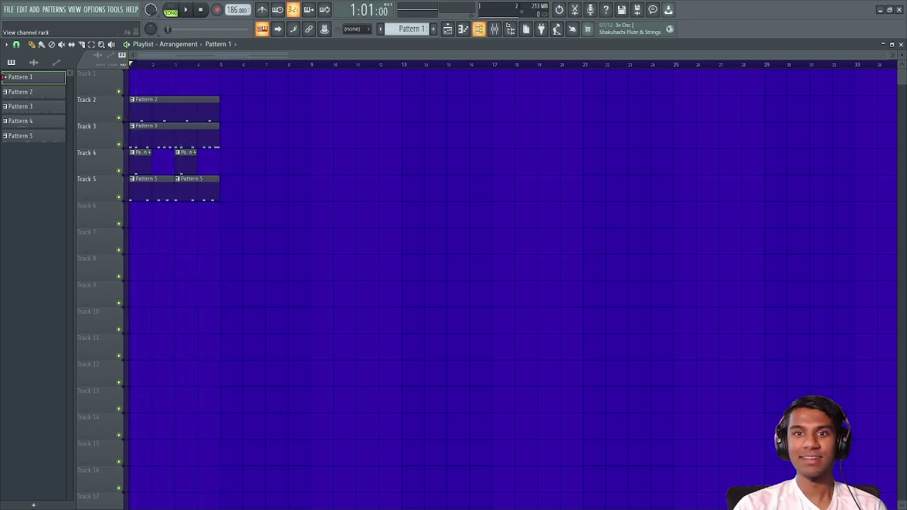
left_click(479, 29)
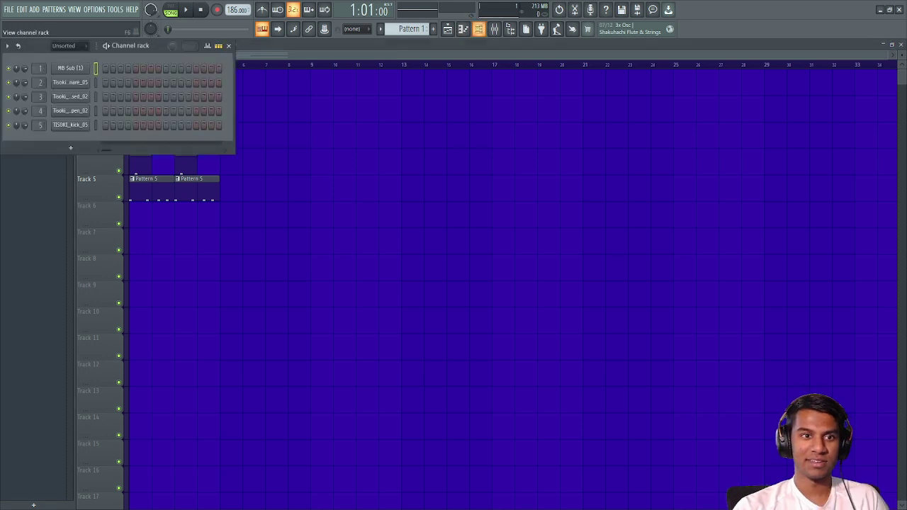
left_click(71, 148)
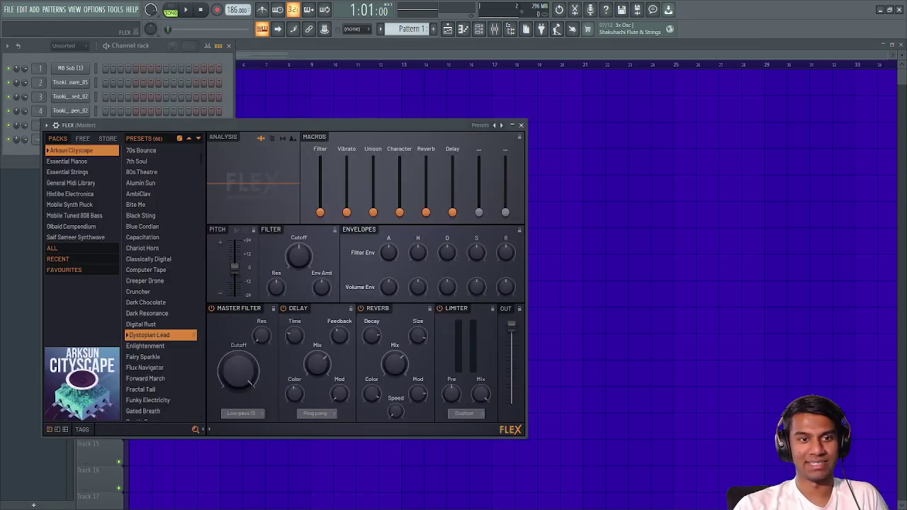
left_click(68, 161)
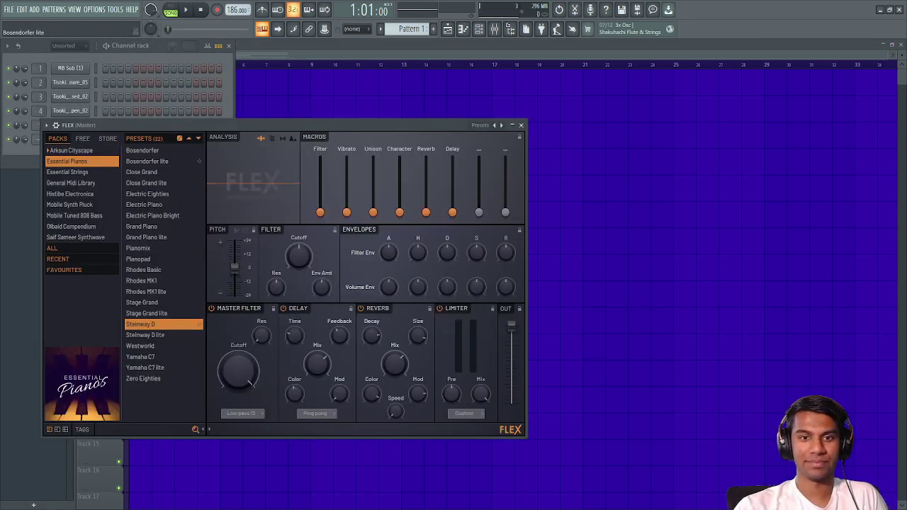
left_click(147, 161)
left_click(520, 126)
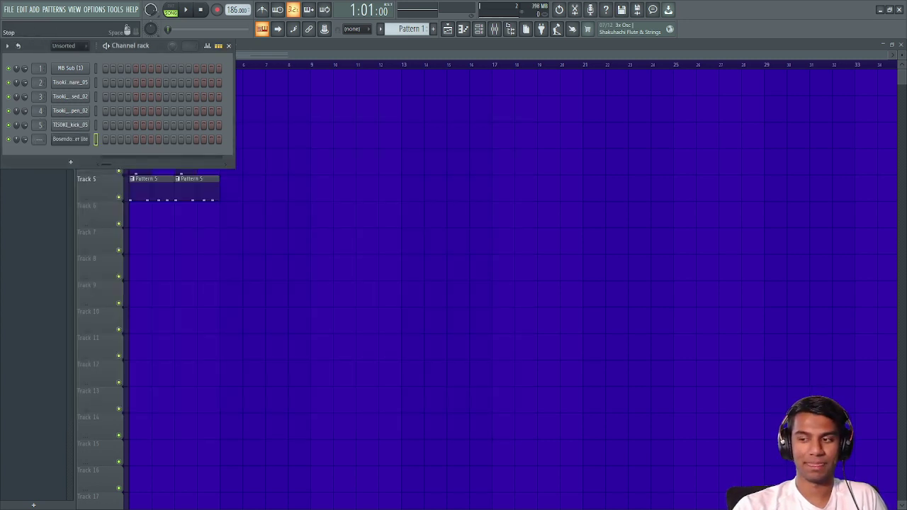
key("F6")
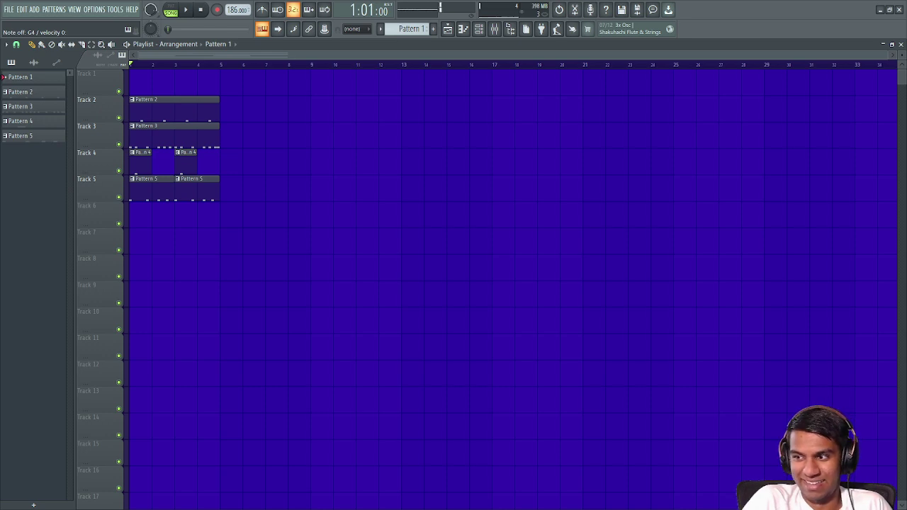
key("z")
key("x")
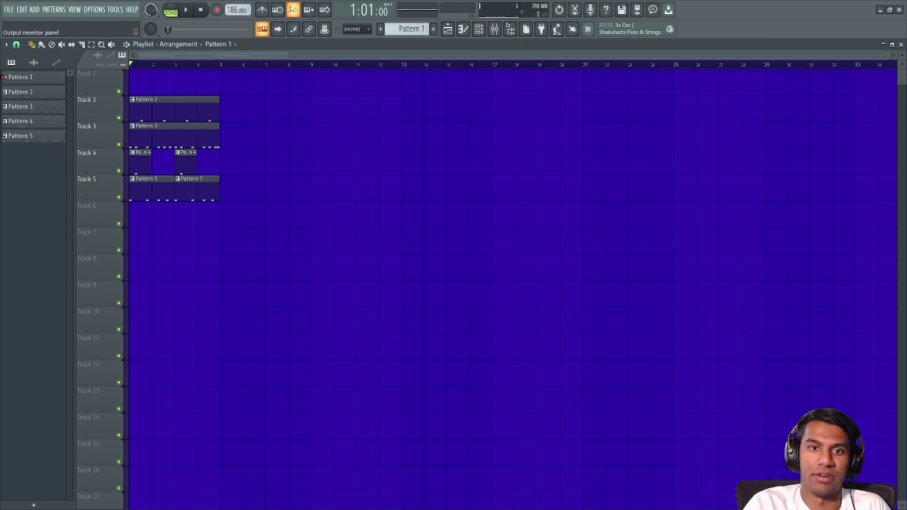
Step: Record an eight-bar piano chord progression into the empty Pattern 6 with the metronome on
scroll(407, 29, "down", 5)
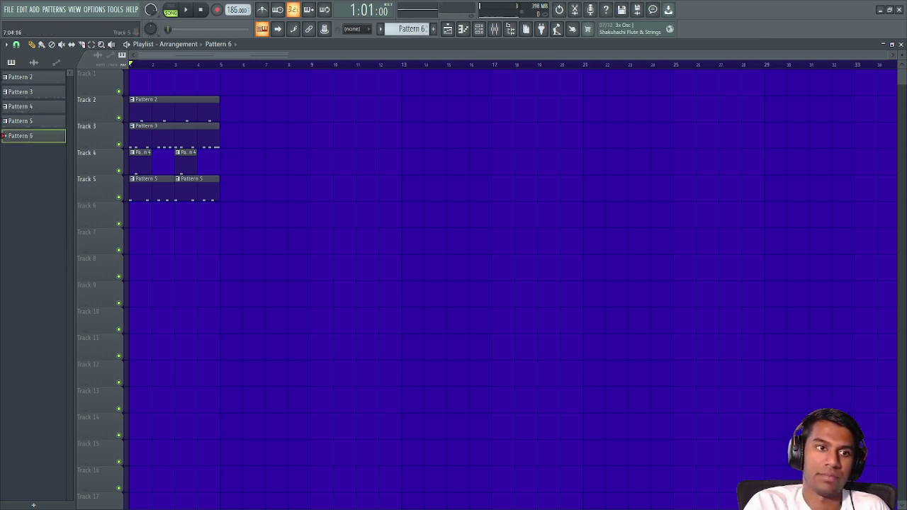
left_click(217, 9)
left_click(262, 10)
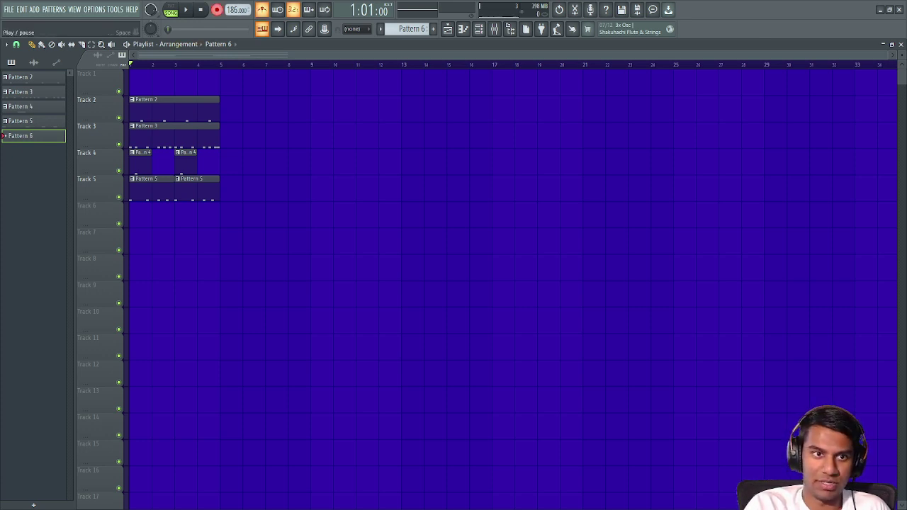
key("space")
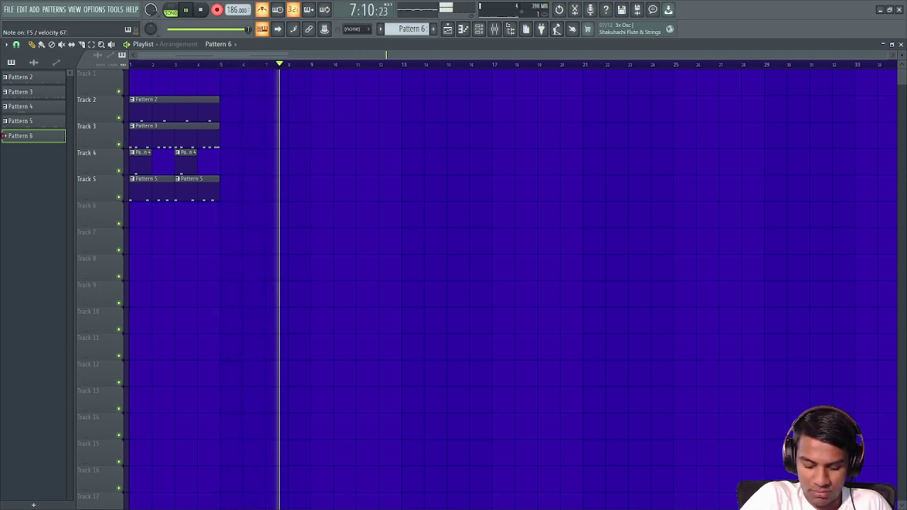
key("space")
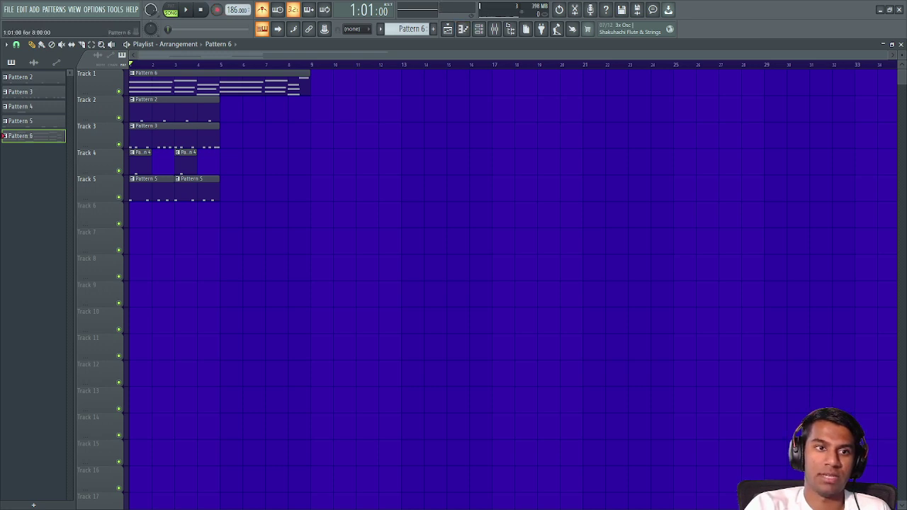
Step: Turn off the metronome and quantize all piano notes in Pattern 6 to the grid, closing the gaps between successive chords
left_click(462, 29)
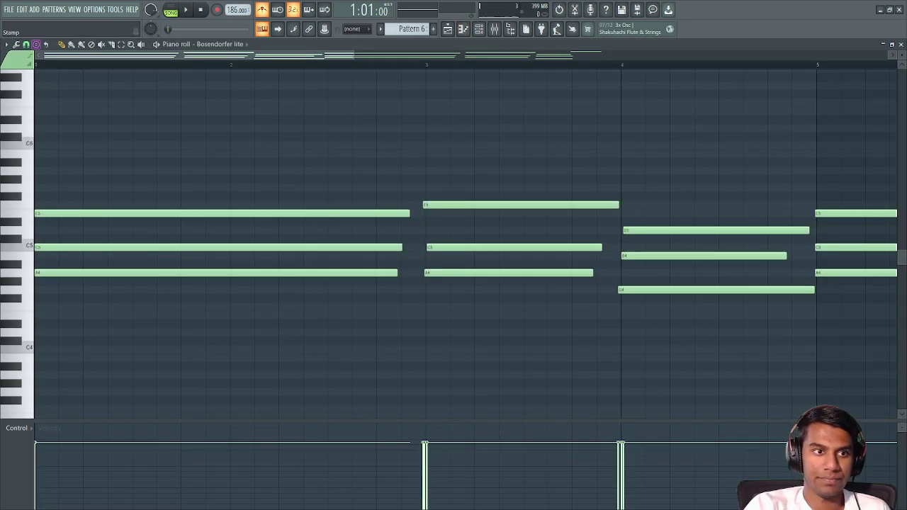
key("ctrl+a")
key("ctrl+q")
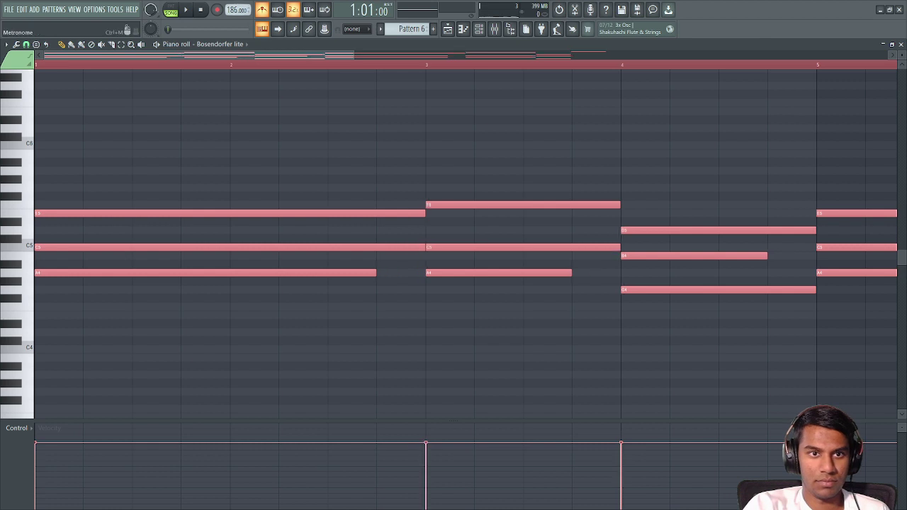
left_click(262, 10)
scroll(499, 94, "down", 5)
key("ctrl+z")
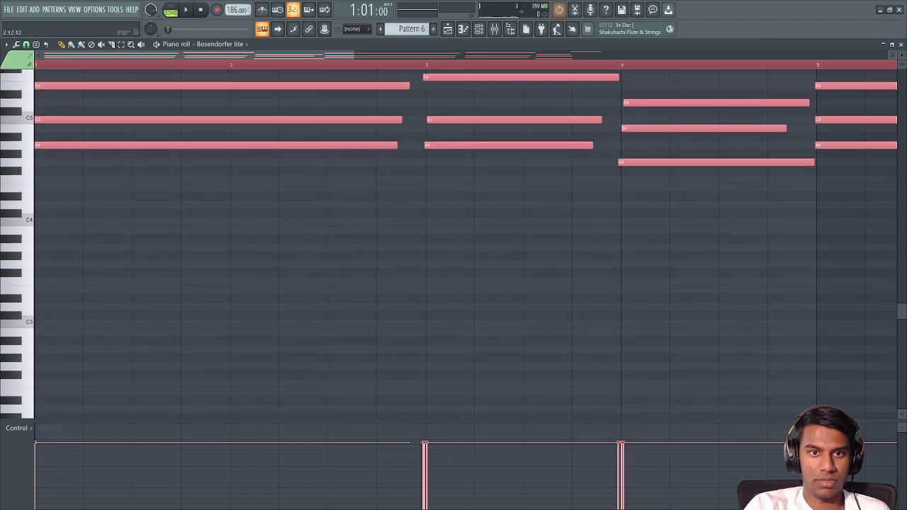
scroll(749, 184, "down", 4)
scroll(749, 184, "up", 3)
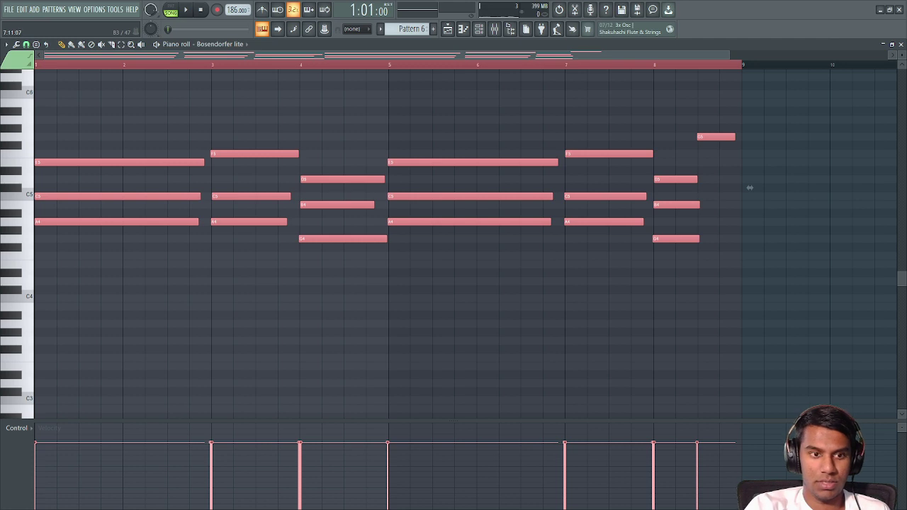
key("ctrl+q")
key("ctrl+l")
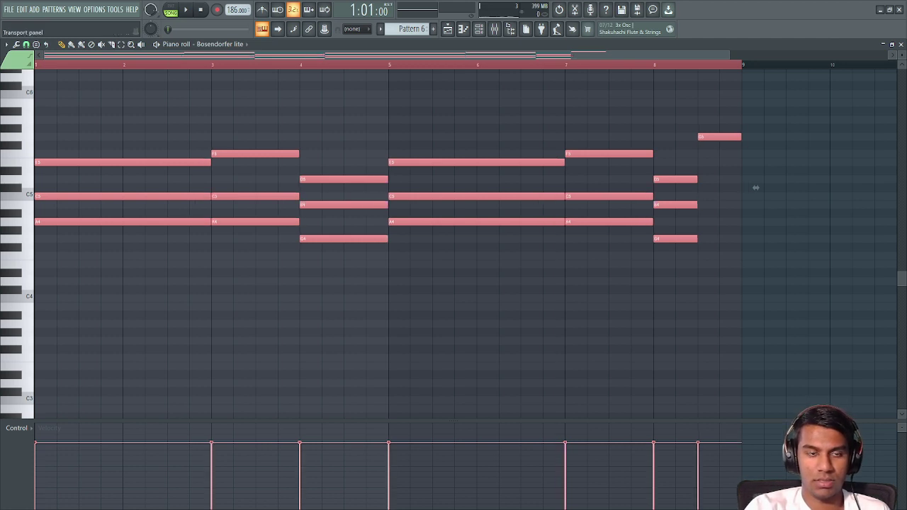
Step: Extend the two lower notes of the final chord, G4 and B4, to the end of bar 8, and play back the pattern
left_click_drag(734, 286, 670, 170)
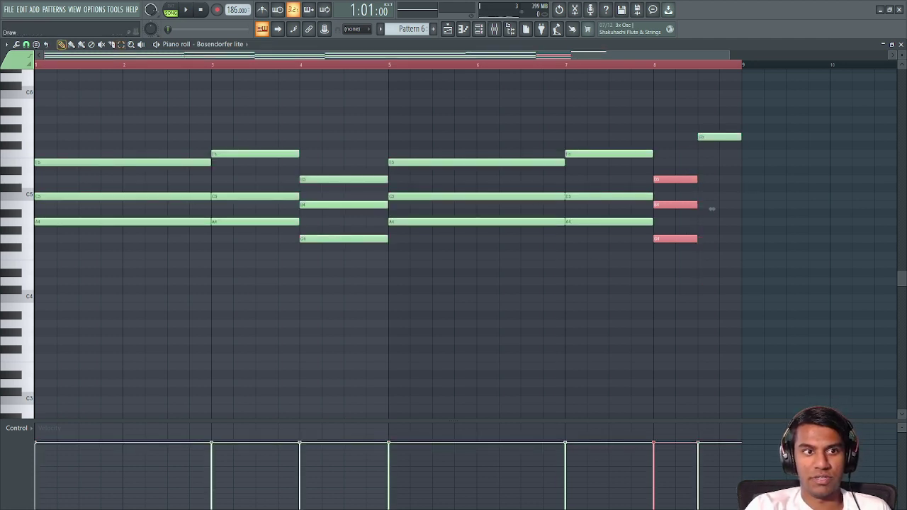
left_click_drag(712, 209, 749, 207)
left_click(792, 187)
right_click(793, 188)
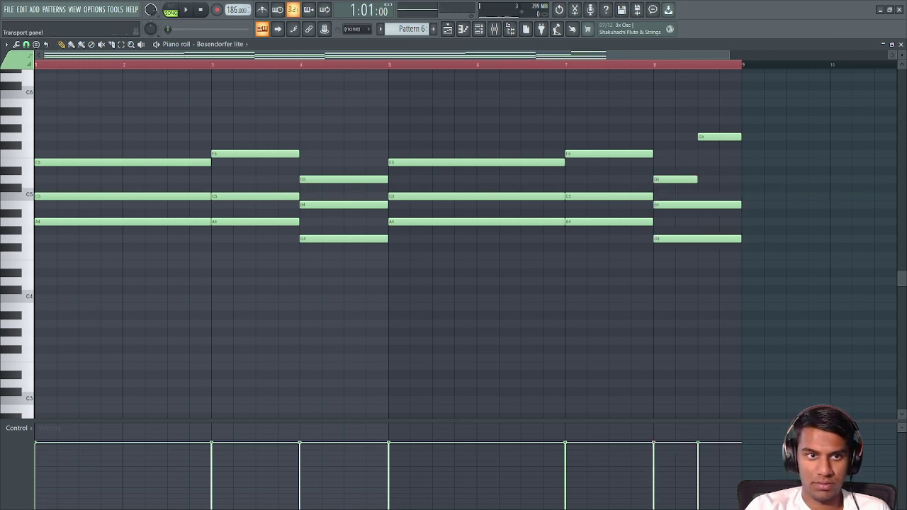
key("space")
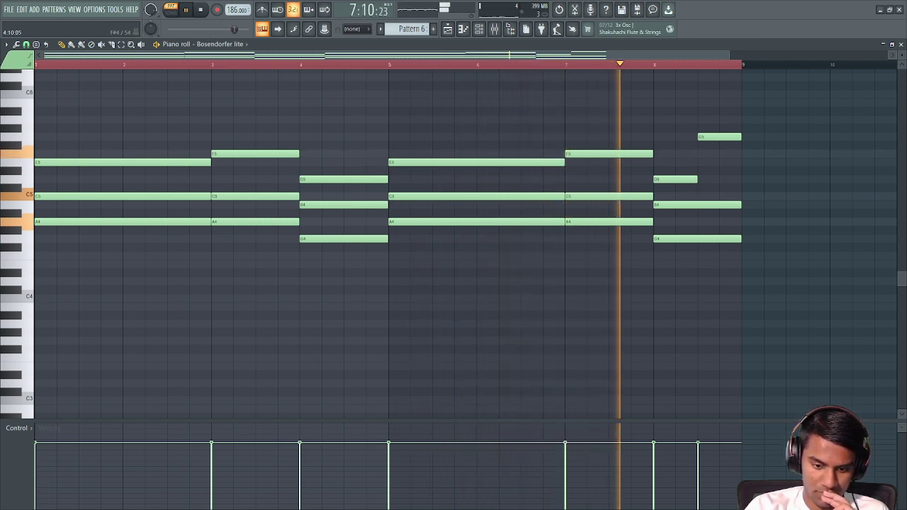
key("space")
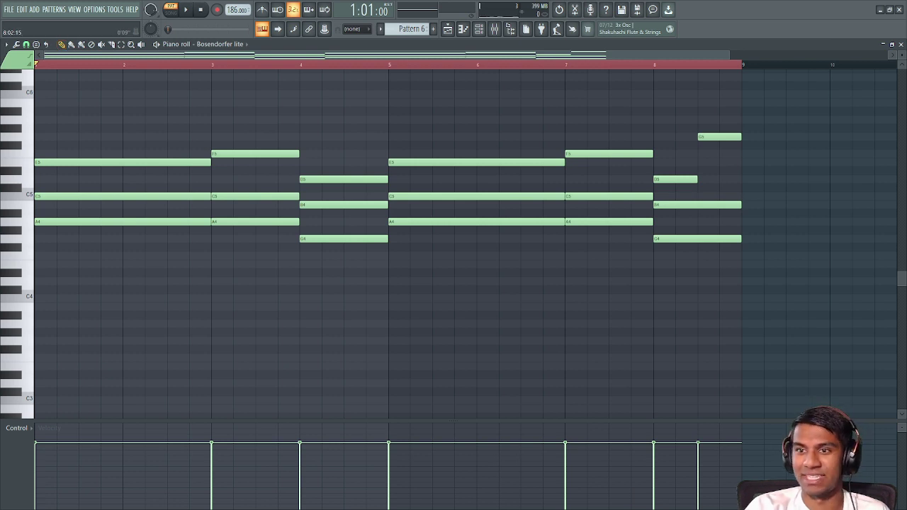
Step: Move the Pattern 6 clip to Track 6 and duplicate the drum clips on Tracks 2 to 5 into bars 5 to 8
key("Escape")
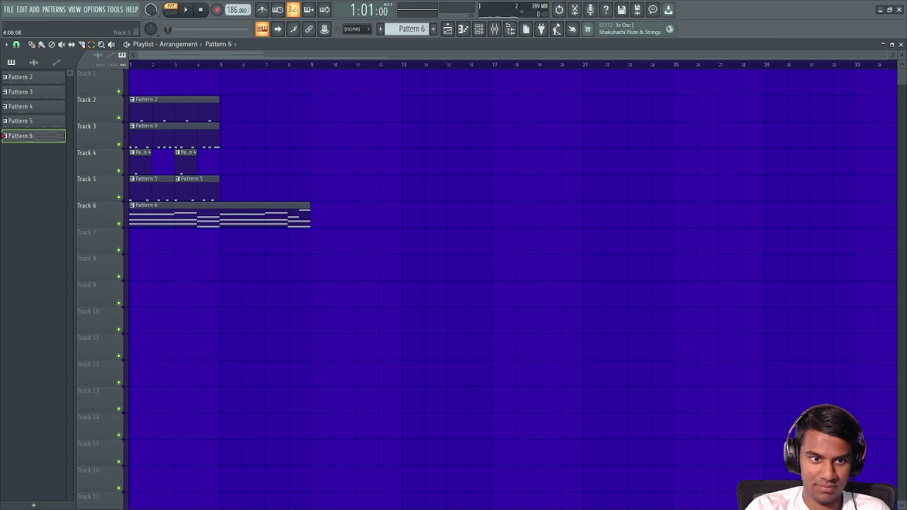
left_click_drag(208, 191, 141, 79)
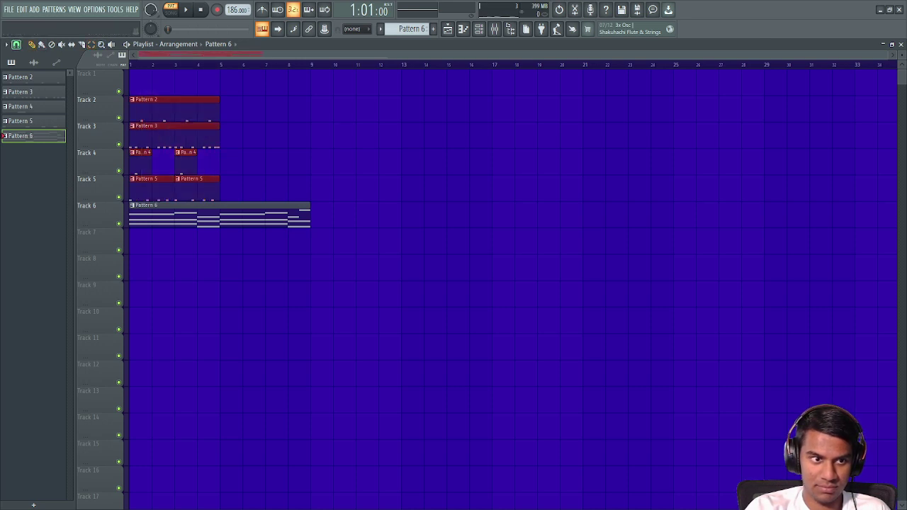
key("ctrl+b")
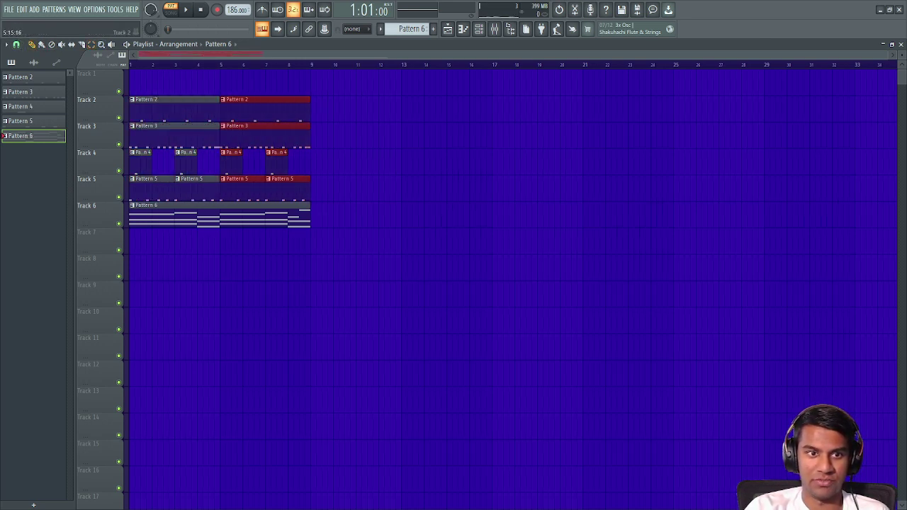
Step: Audition the 808 Bass A sample from the 808 Bass folder of TriSamples Pack Vol 1
left_click(478, 29)
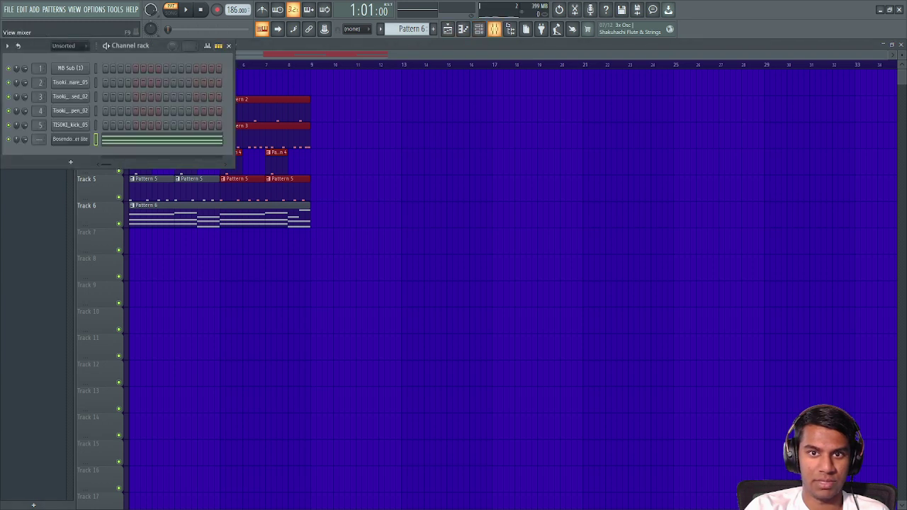
left_click(510, 28)
left_click(63, 251)
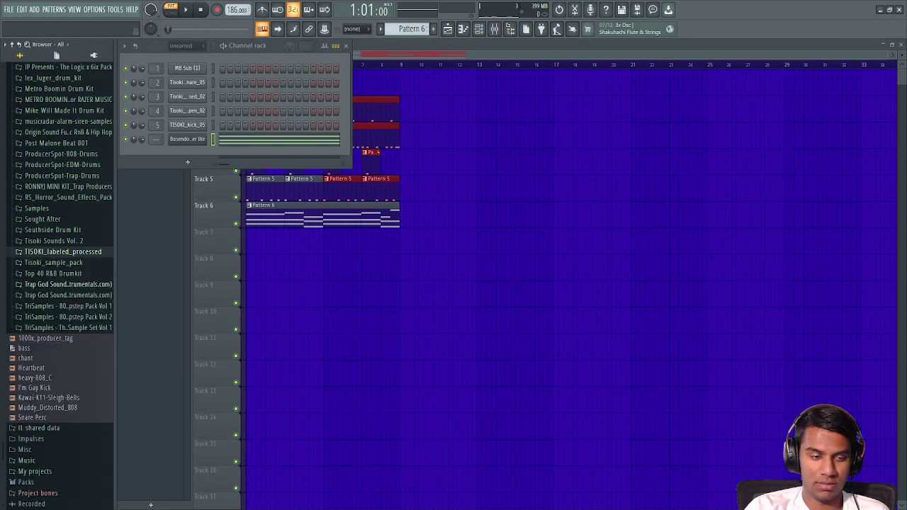
left_click(66, 316)
left_click(66, 306)
left_click(44, 317)
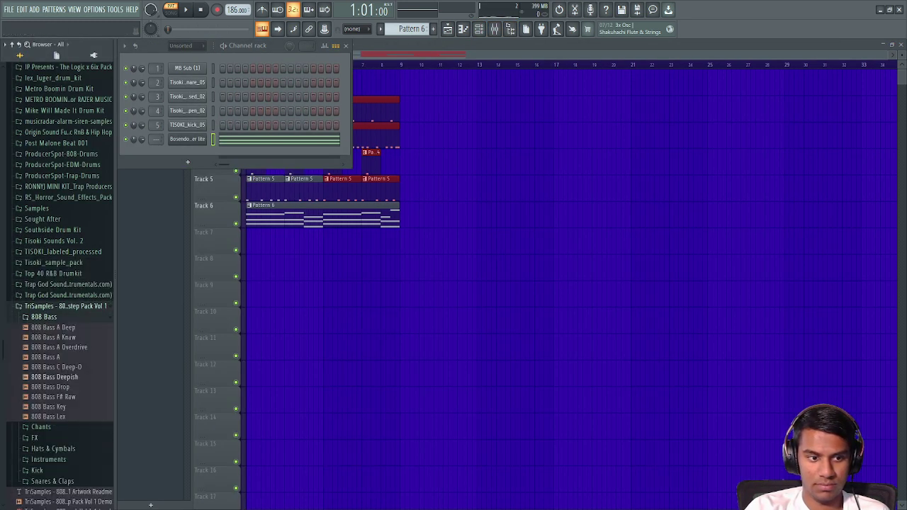
left_click(50, 357)
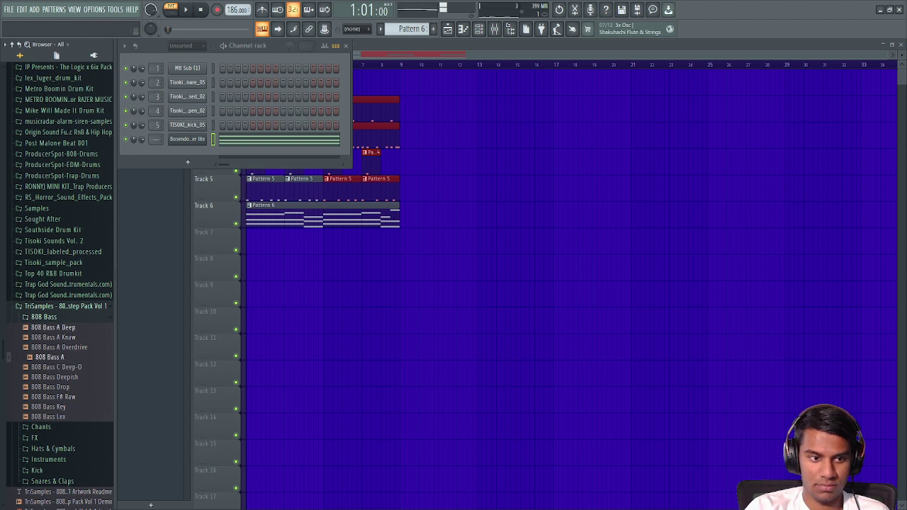
left_click(41, 426)
left_click(66, 306)
Step: Replace the MB Sub channel with the 808 Bass Am Long sample from the 808s folder of TriSamples Pack Vol 2, and open its settings
left_click(66, 317)
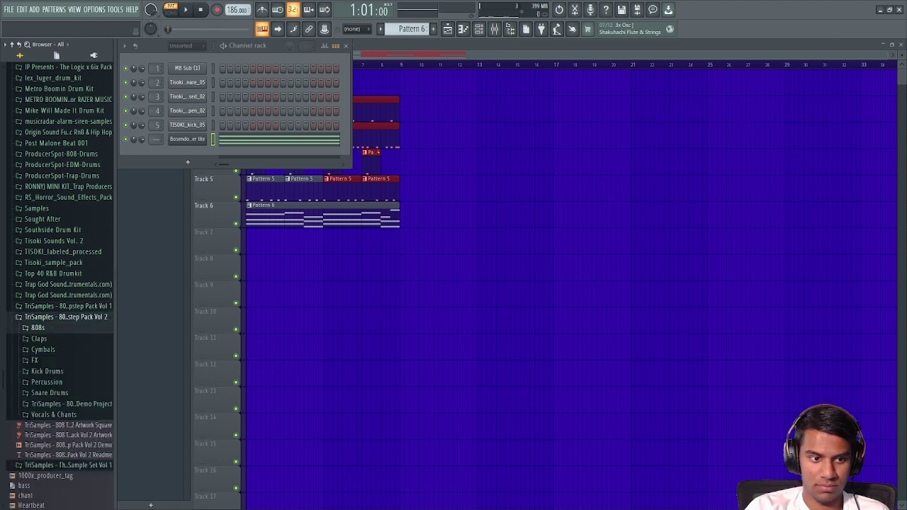
left_click(39, 327)
left_click(63, 348)
left_click(54, 338)
left_click(56, 358)
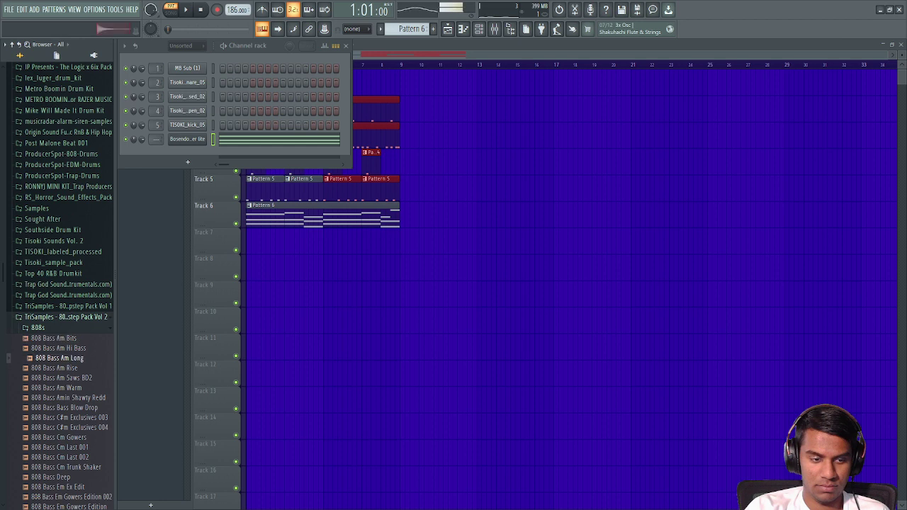
left_click_drag(58, 358, 187, 69)
left_click(187, 68)
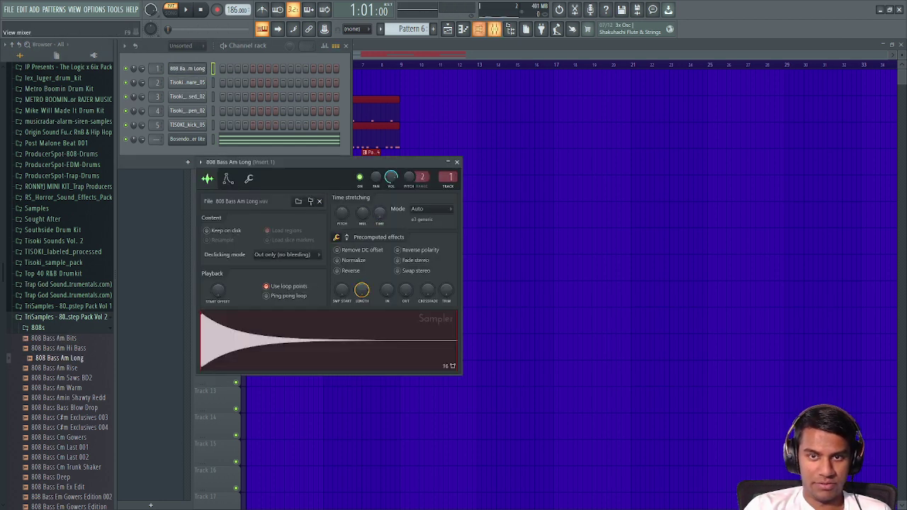
Step: Load the GTune tuner on mixer Insert 1 and fine-tune the 808 Bass Am Long channel by -26 cents, testing it with a note
left_click(494, 29)
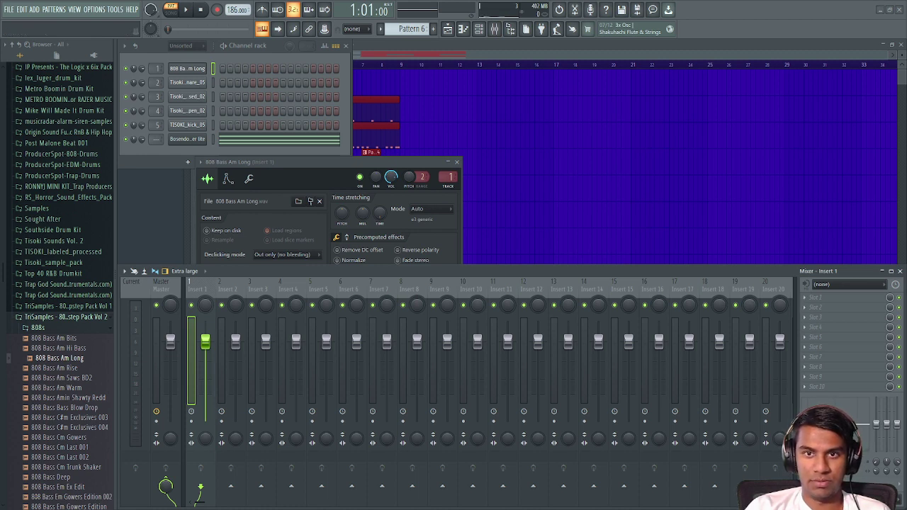
key("ctrl+s")
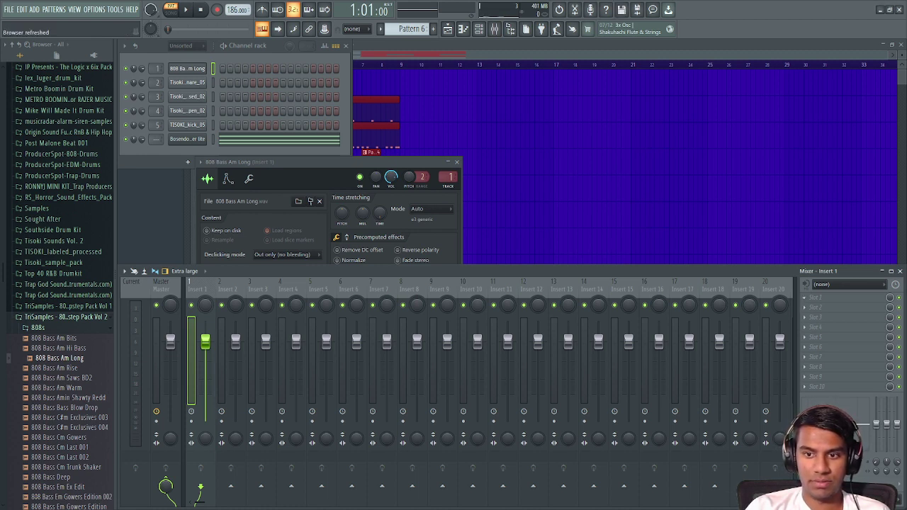
key("z")
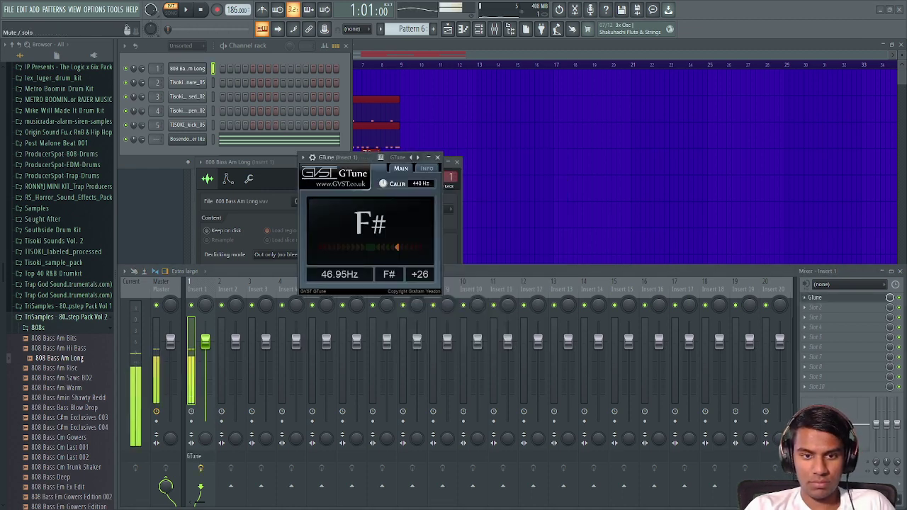
left_click(248, 179)
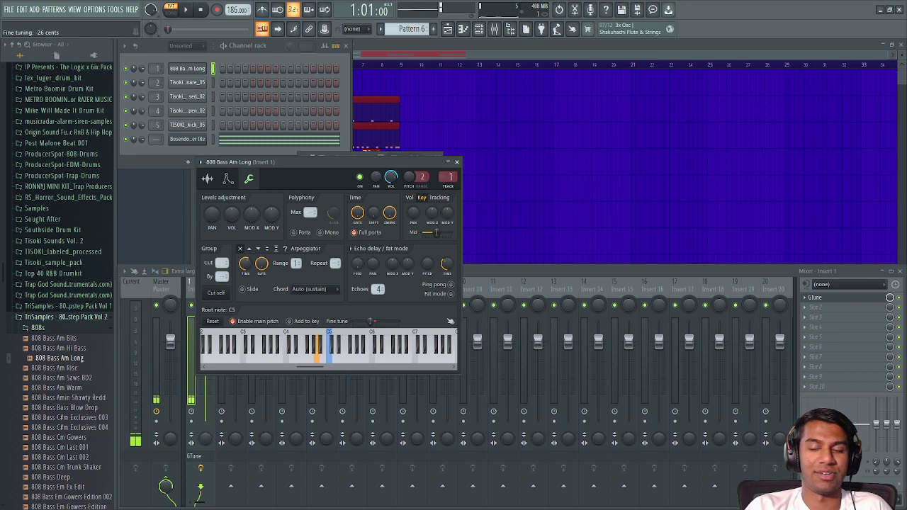
key("n")
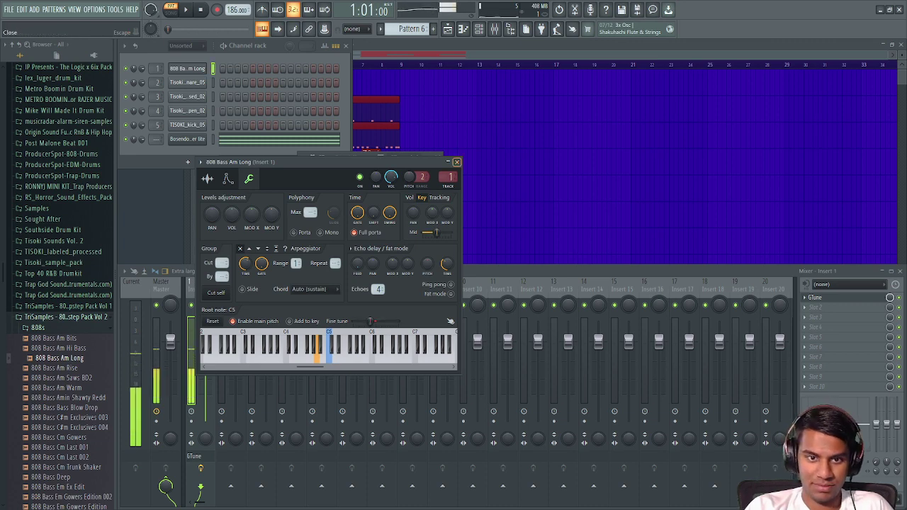
Step: Set the 808 Bass Am Long channel's root note to A4 and its cut group to 2 by 2, playing test notes into GTune
left_click_drag(382, 162, 636, 231)
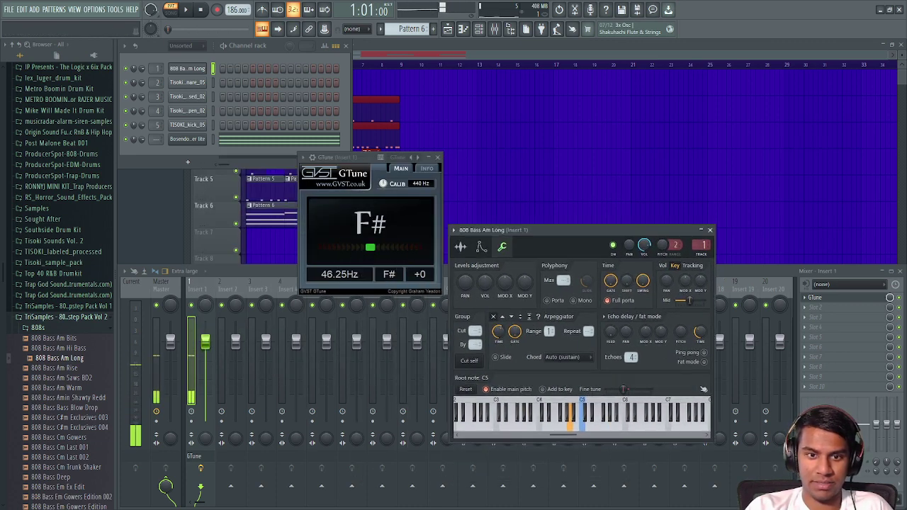
key("q")
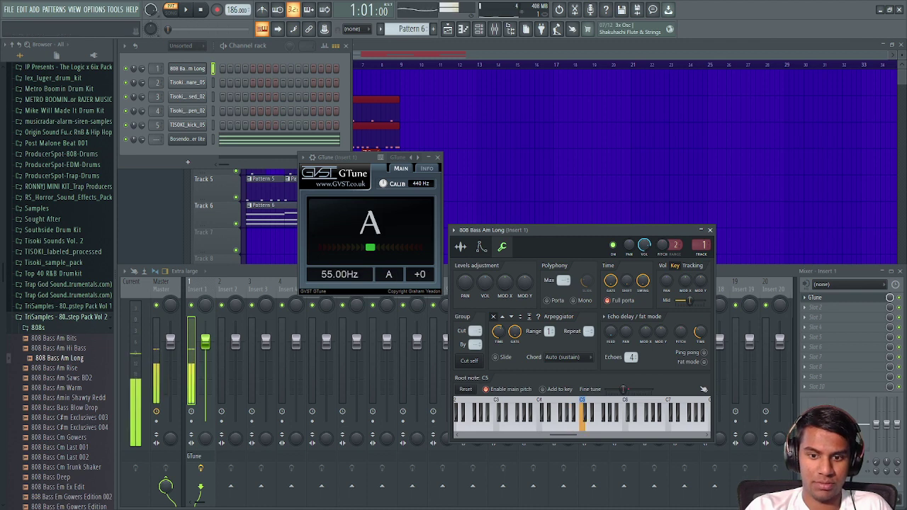
right_click(569, 423)
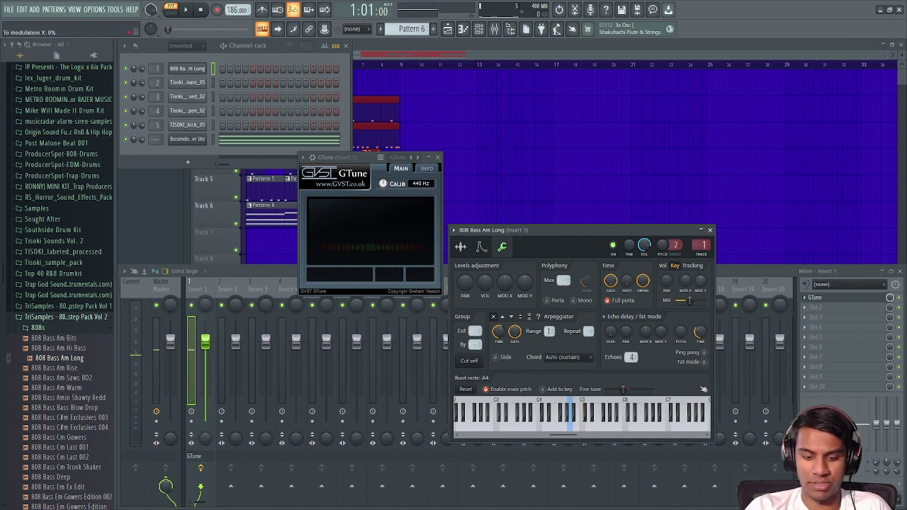
key("i")
key("w")
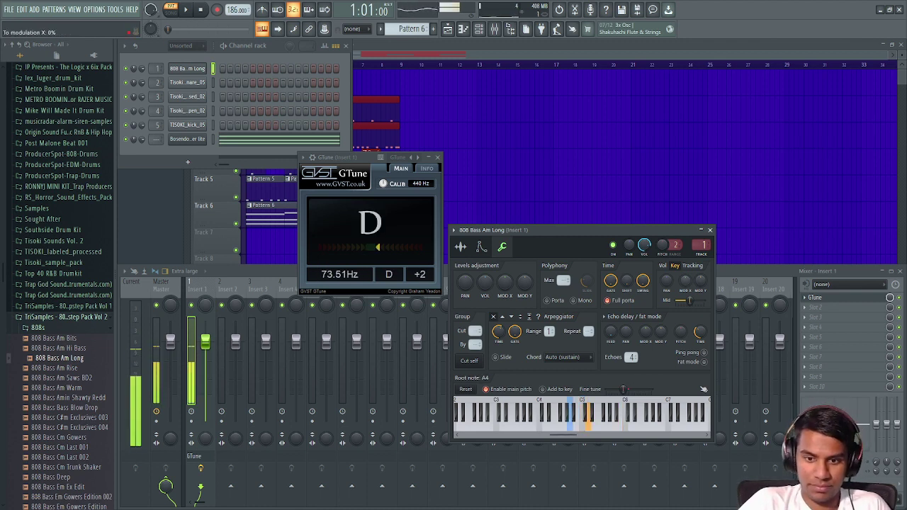
key("t")
key("q")
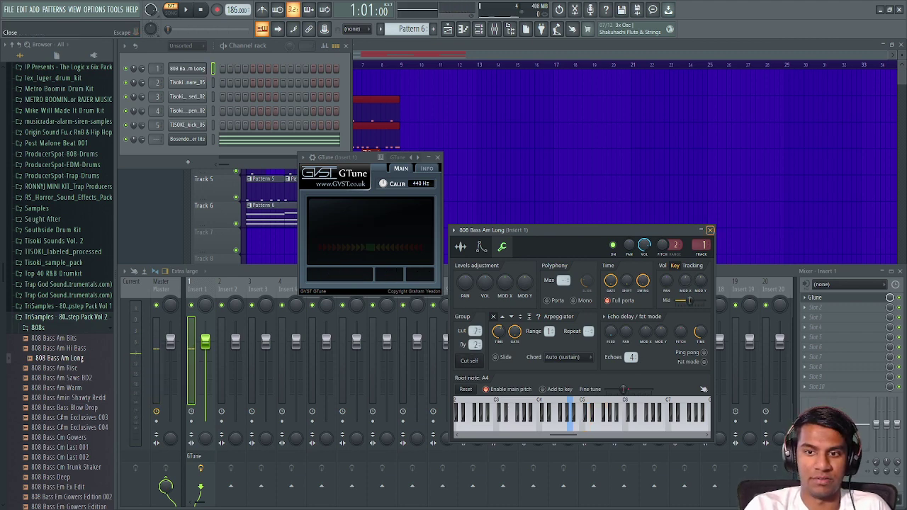
left_click(709, 230)
left_click(437, 157)
left_click(900, 272)
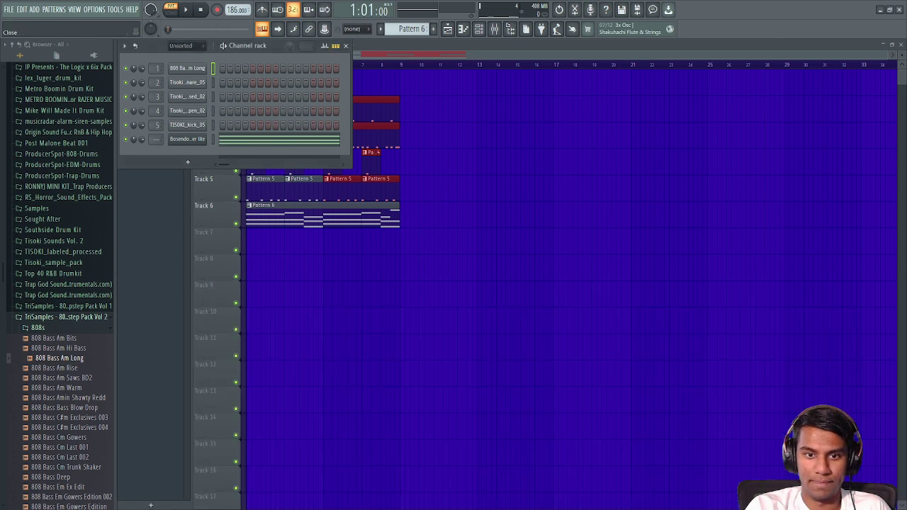
left_click(346, 46)
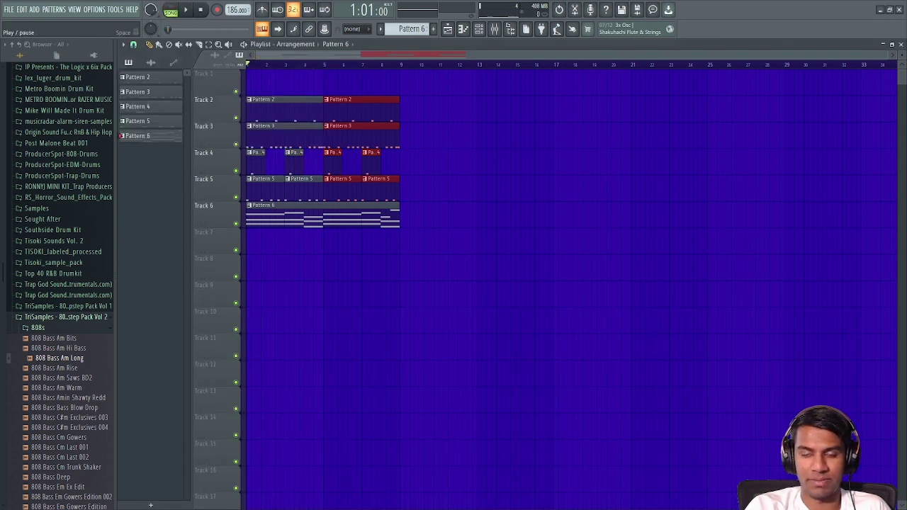
Step: Rehearse an 808 bass line over the arrangement and record it into Pattern 1 on Track 1 across bars 1 to 8
left_click(185, 9)
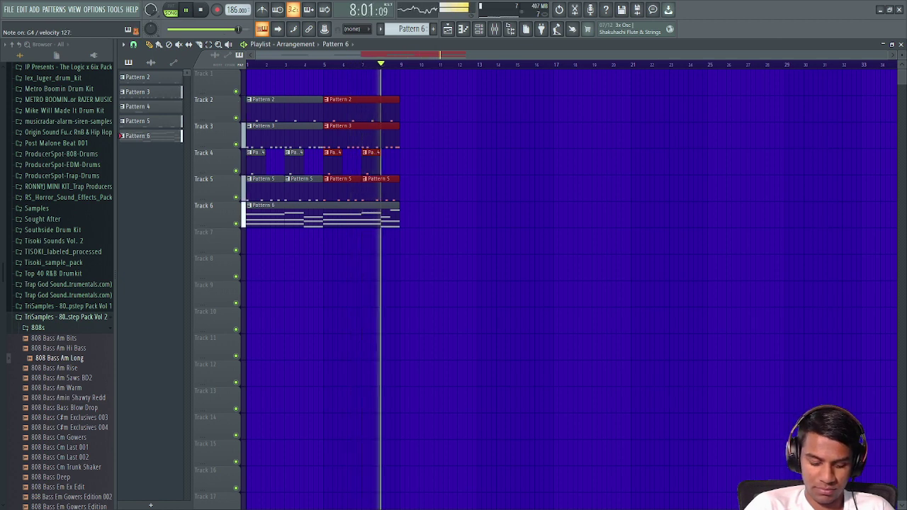
key("space")
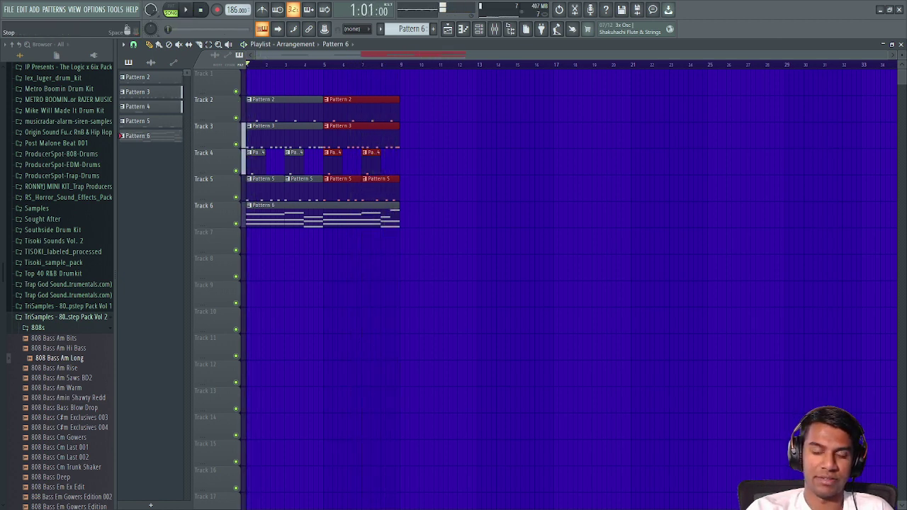
left_click(433, 29)
left_click(216, 10)
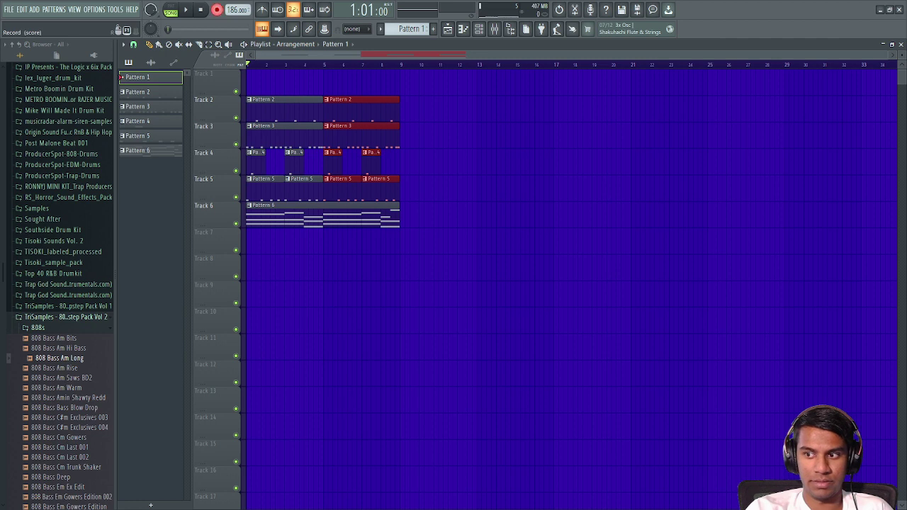
key("space")
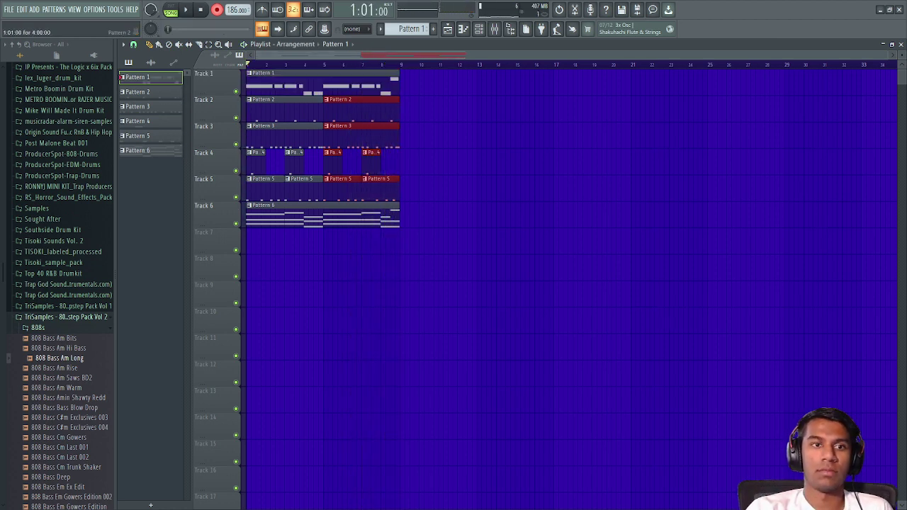
Step: Quantize the recorded Pattern 1 bass notes, extended end to end, and raise all their velocities to maximum
key("F7")
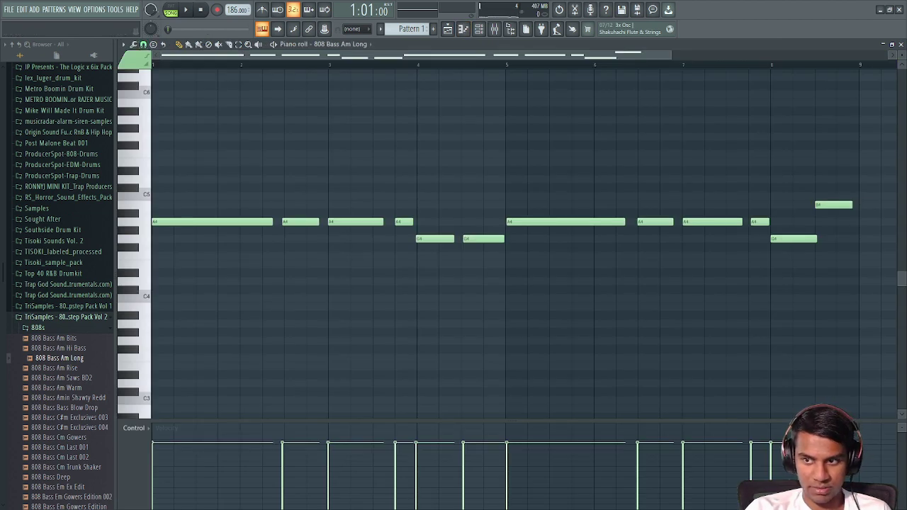
key("ctrl+a")
key("ctrl+q")
key("ctrl+l")
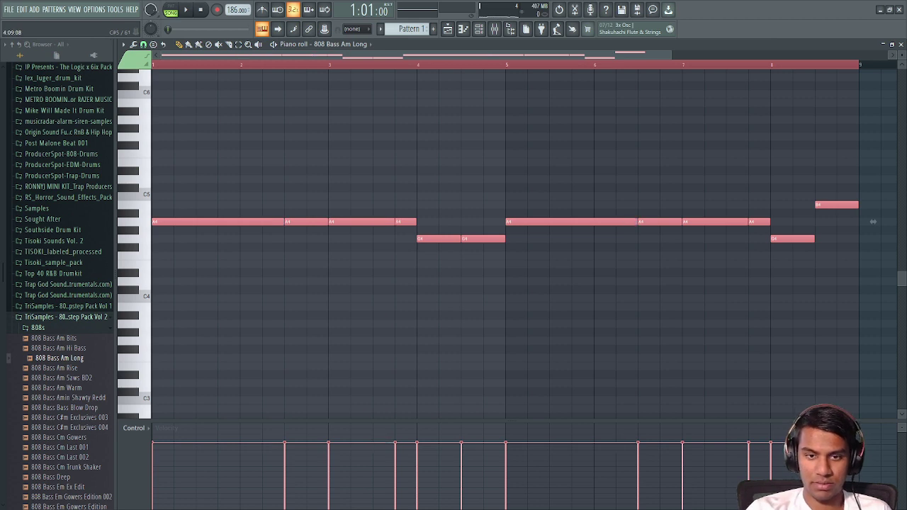
scroll(486, 239, "up", 4)
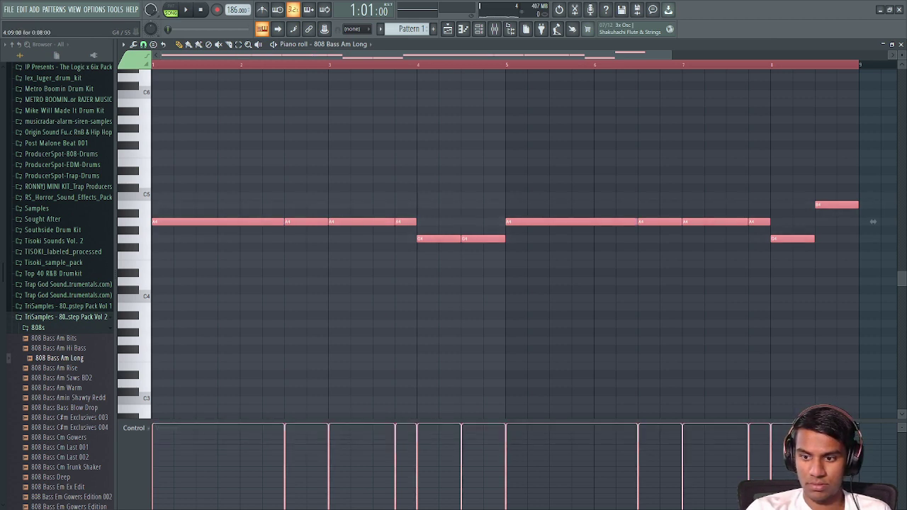
Step: Enable the volume envelope on the 808 Bass Am Long channel with a 2% attack time and audition Pattern 1
key("space")
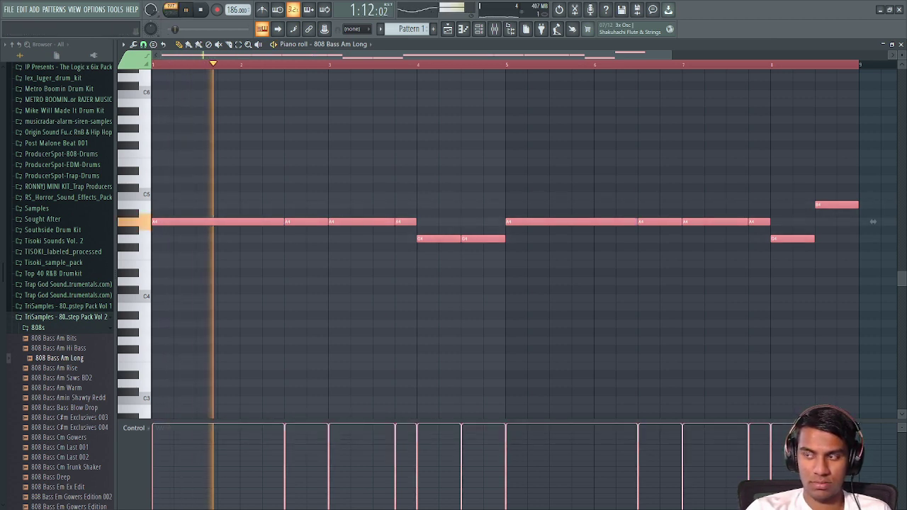
key("space")
left_click(479, 28)
left_click(187, 69)
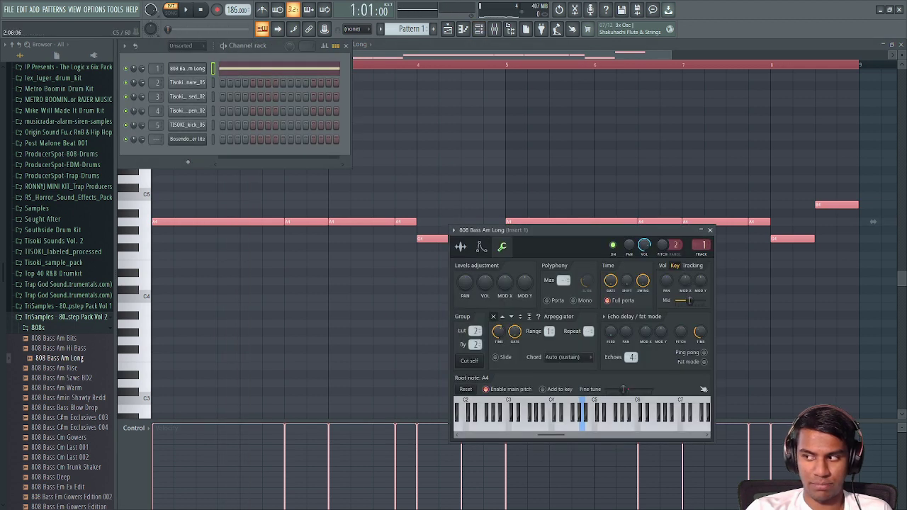
left_click(481, 246)
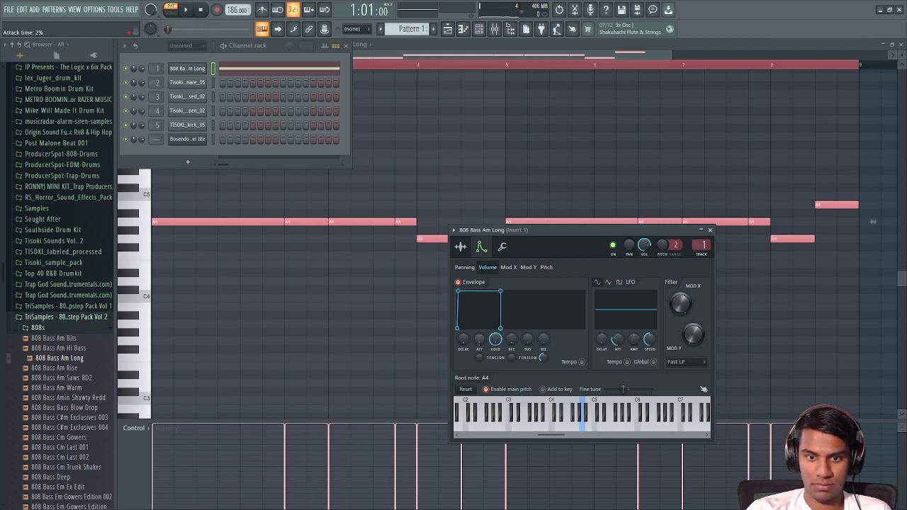
left_click(710, 231)
key("space")
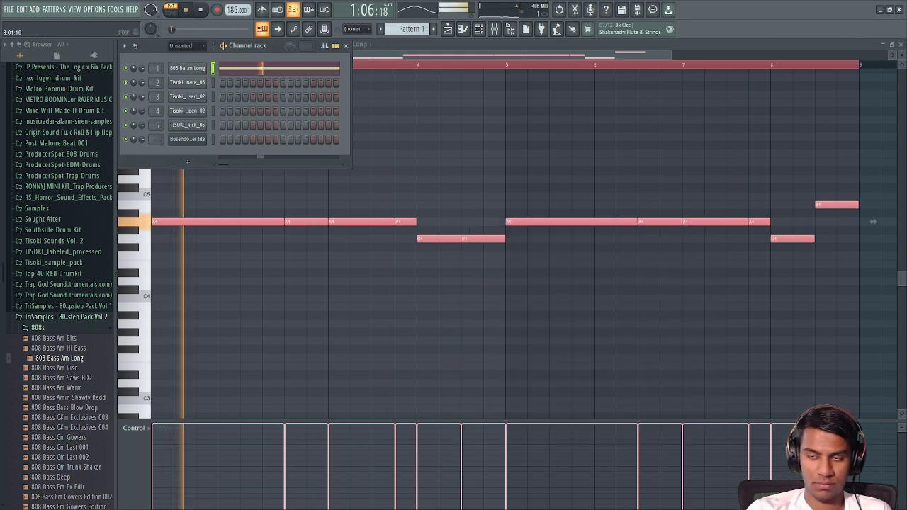
left_click(900, 45)
left_click(345, 45)
key("space")
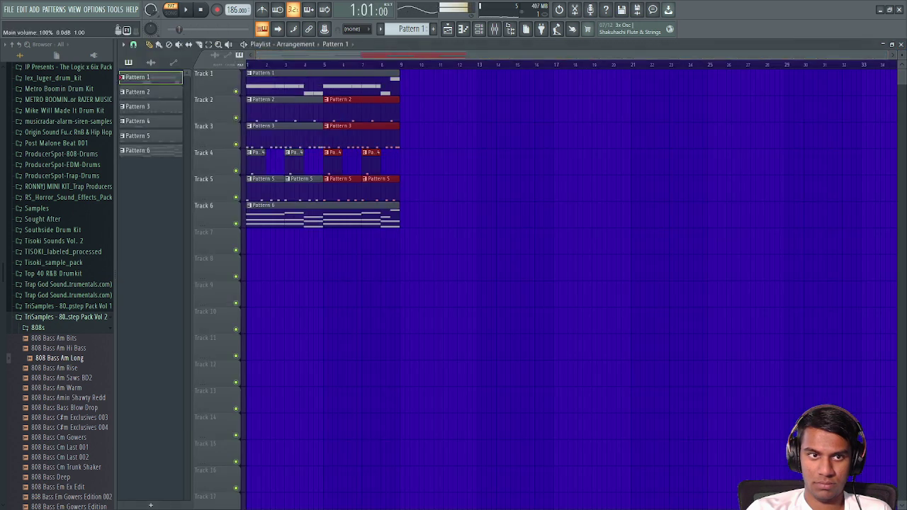
Step: Play the arrangement and delete the Pattern 5 clips at bars 3 and 7 on Track 5
key("space")
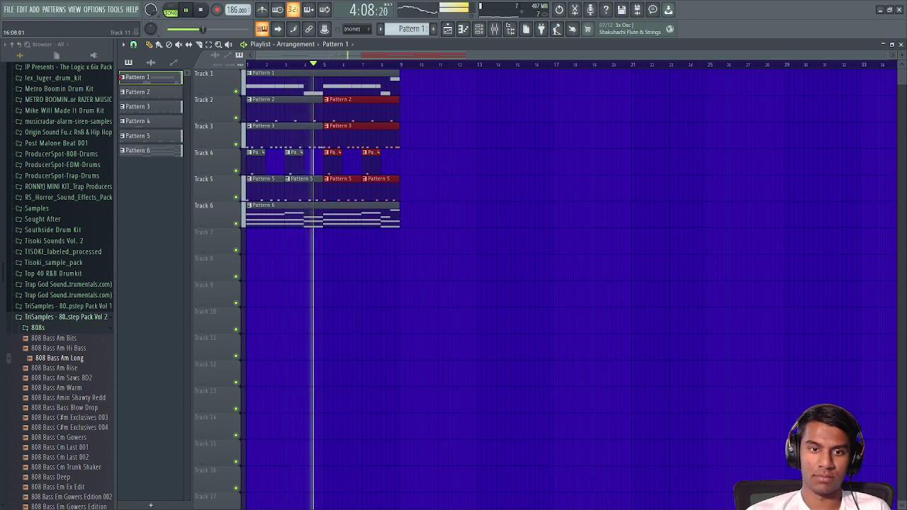
key("space")
right_click(304, 189)
right_click(381, 188)
Step: Check the TISOKI_kick_05 notes of Pattern 5, solo Tracks 5 and 1, and play the kick against the 808 bass
left_click(343, 189)
left_click(462, 29)
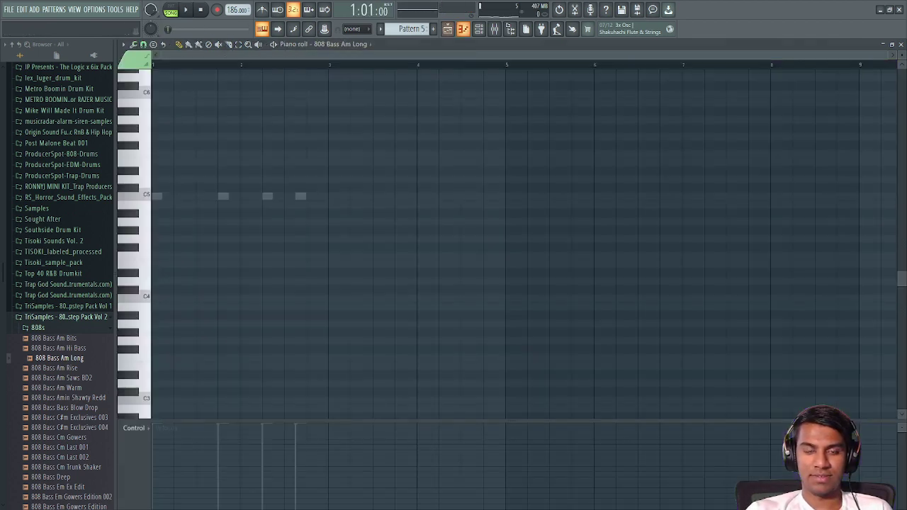
left_click(342, 58)
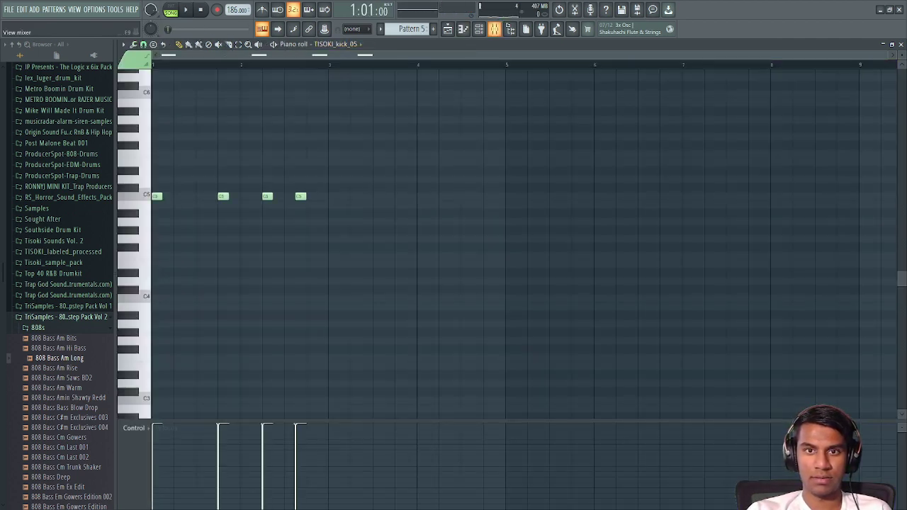
left_click(448, 30)
right_click(236, 197)
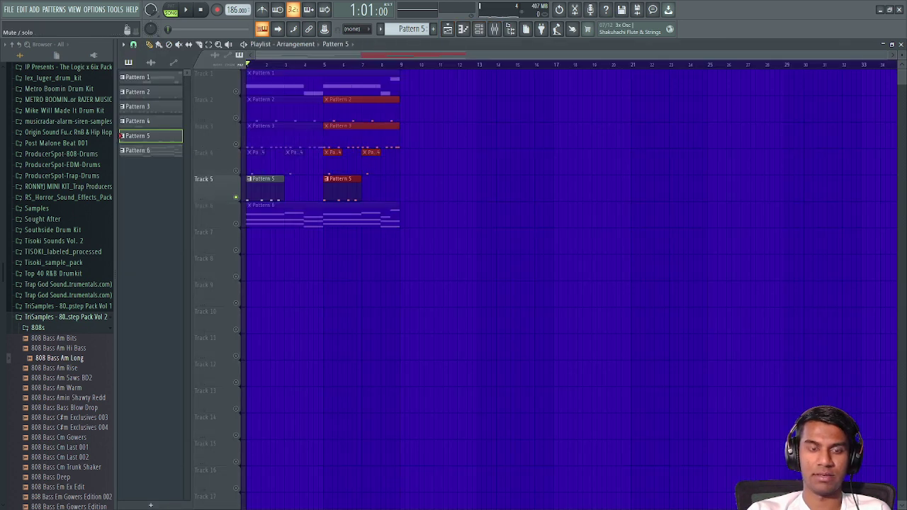
left_click(236, 92)
key("space")
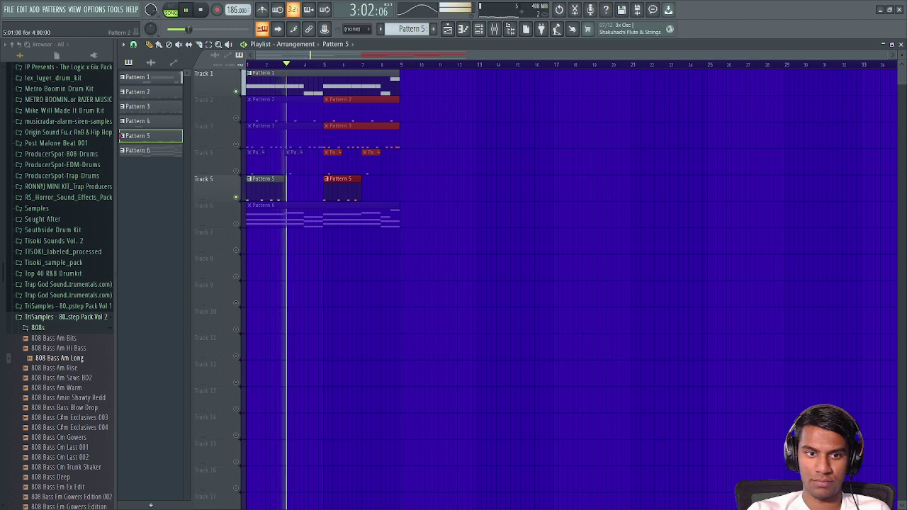
key("space")
Step: Duplicate the four kick notes of Pattern 5 into bars 3 and 4, add a C5 kick midway through bar 4, and audition it
key("F7")
key("ctrl+a")
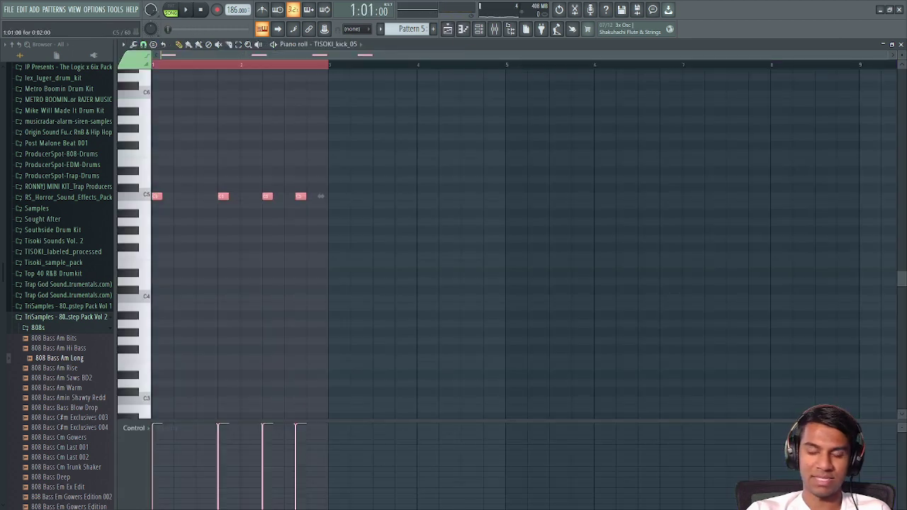
key("ctrl+b")
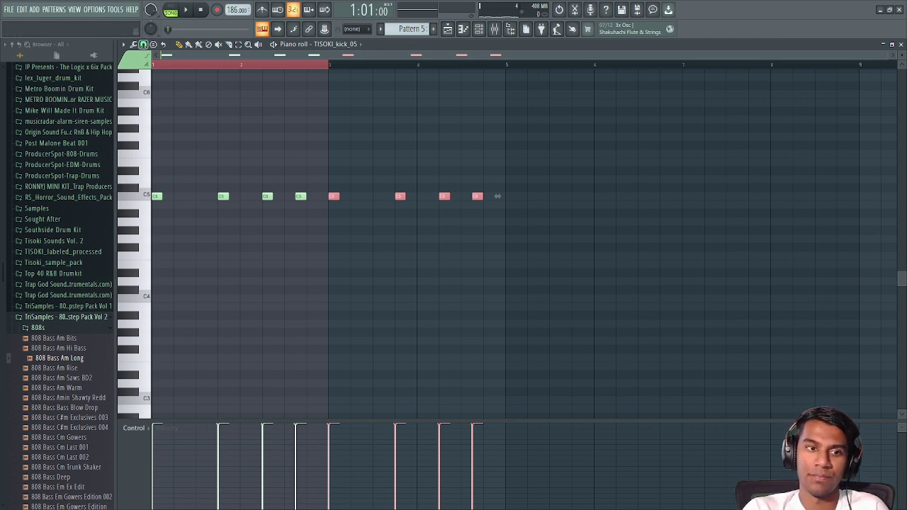
left_click(465, 221)
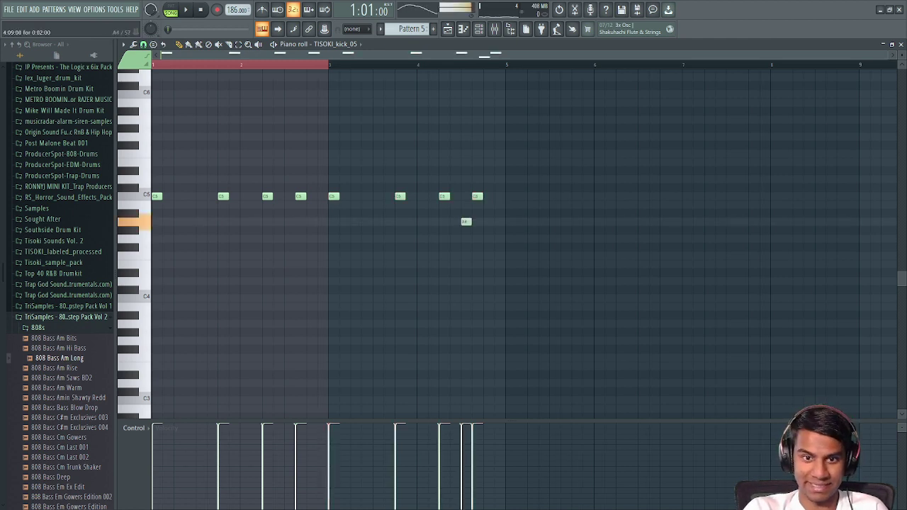
right_click(466, 221)
left_click(464, 197)
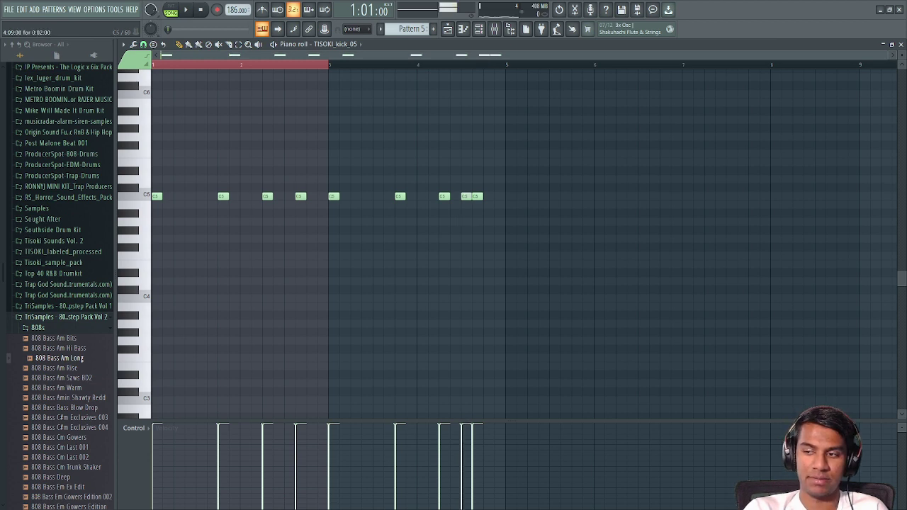
key("F5")
key("space")
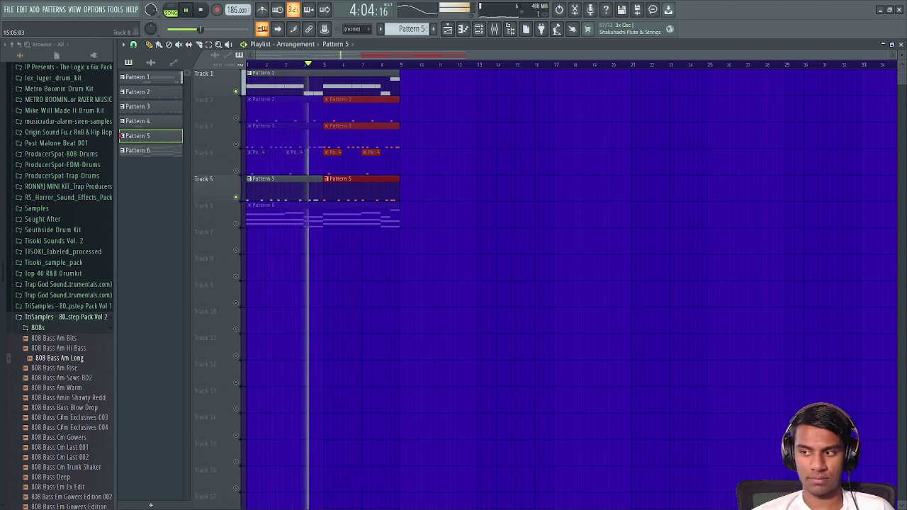
key("space")
Step: Hide the browser and move the extra kick note of Pattern 5 to the start of bar 4, playing it with the bass
key("F7")
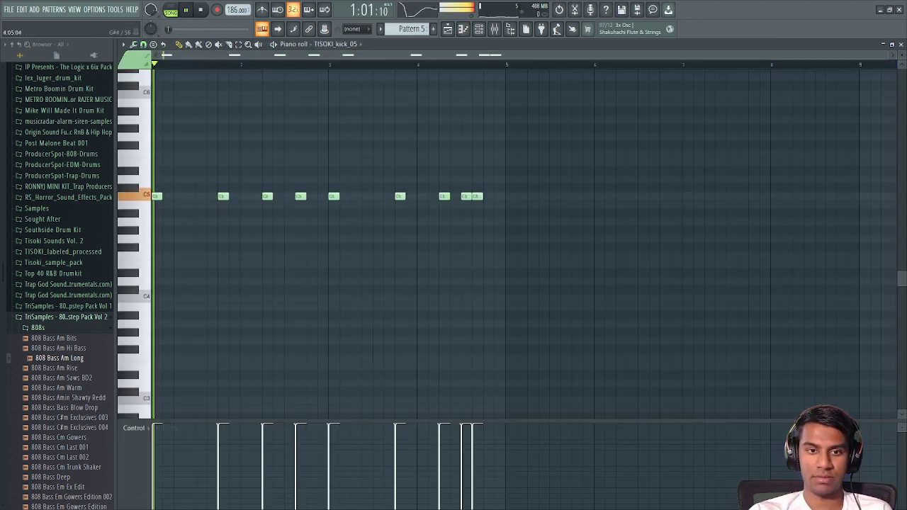
key("space")
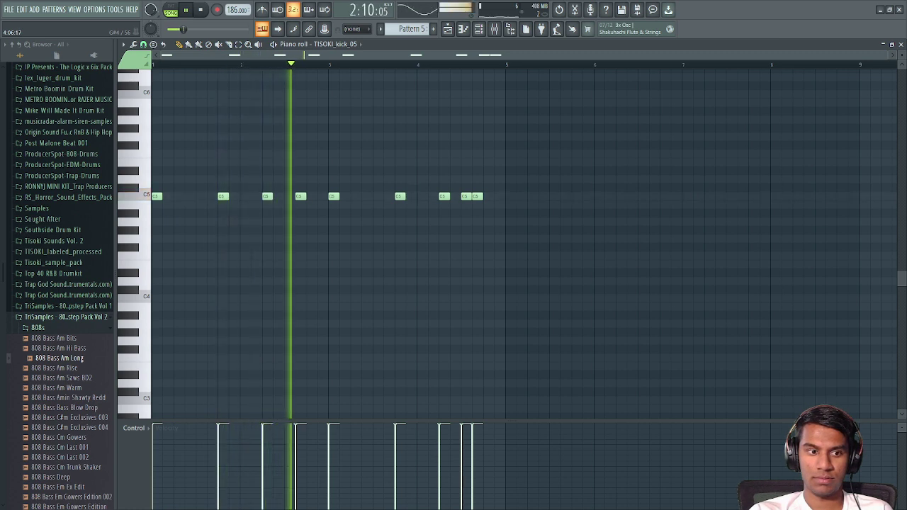
key("space")
left_click(526, 29)
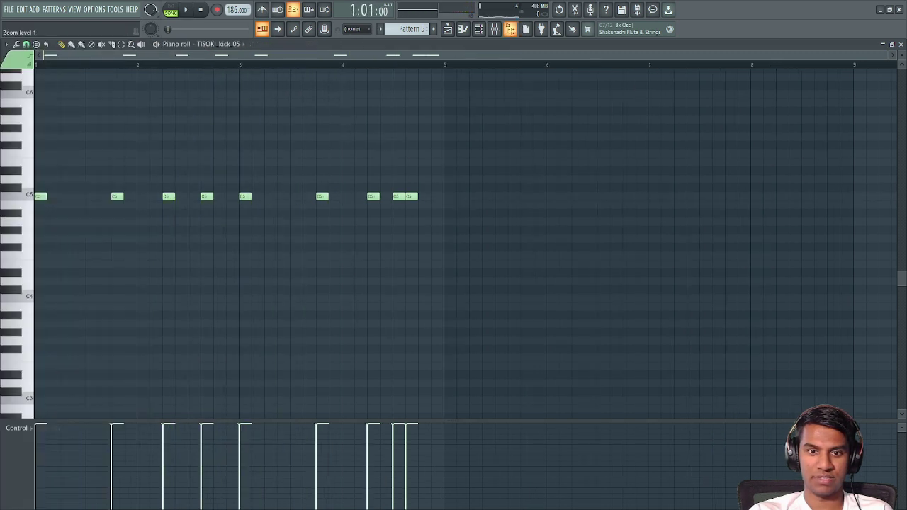
key("space")
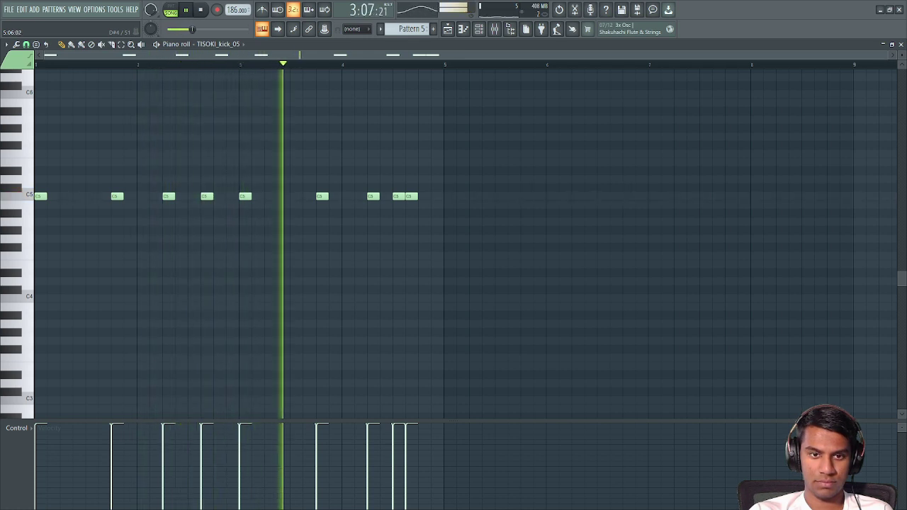
key("space")
left_click_drag(397, 196, 346, 196)
key("space")
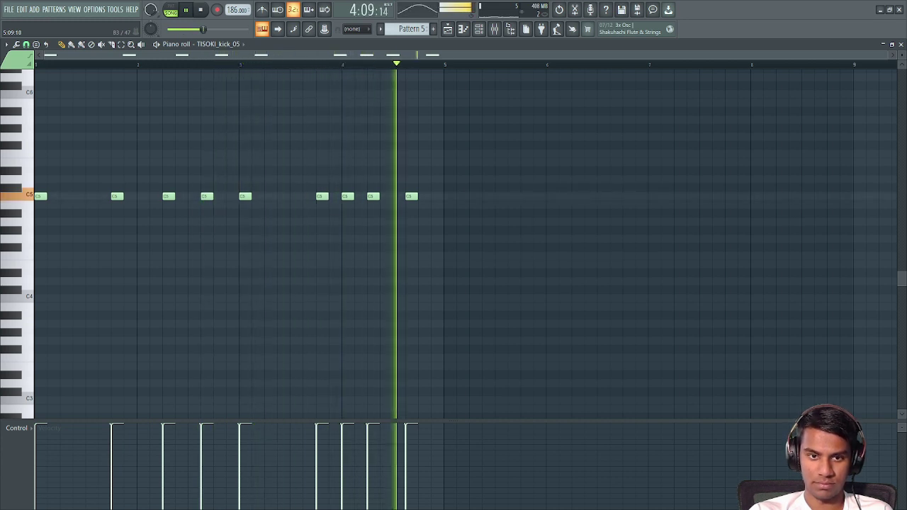
key("F5")
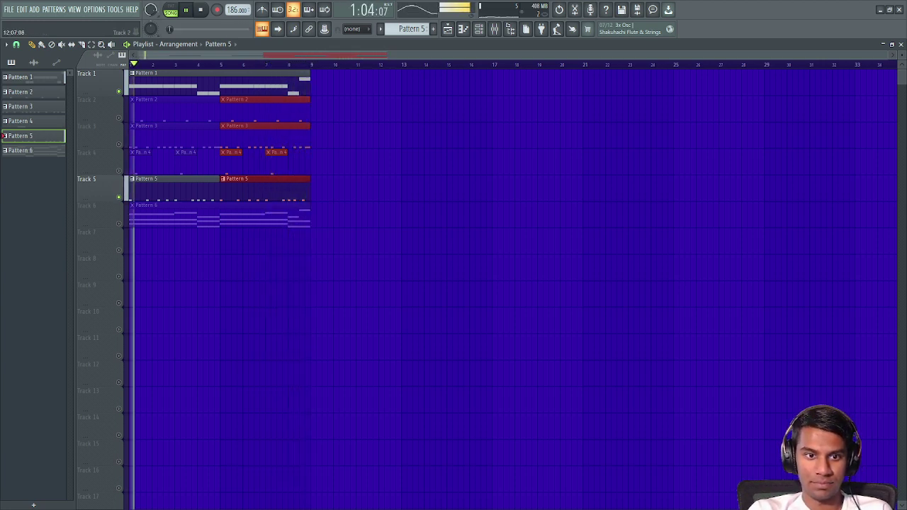
Step: Replace the Pattern 5 clip at bar 5 by duplicating the pattern's kick notes into bars 5–8, adding a C5 kick midway through bar 8
key("space")
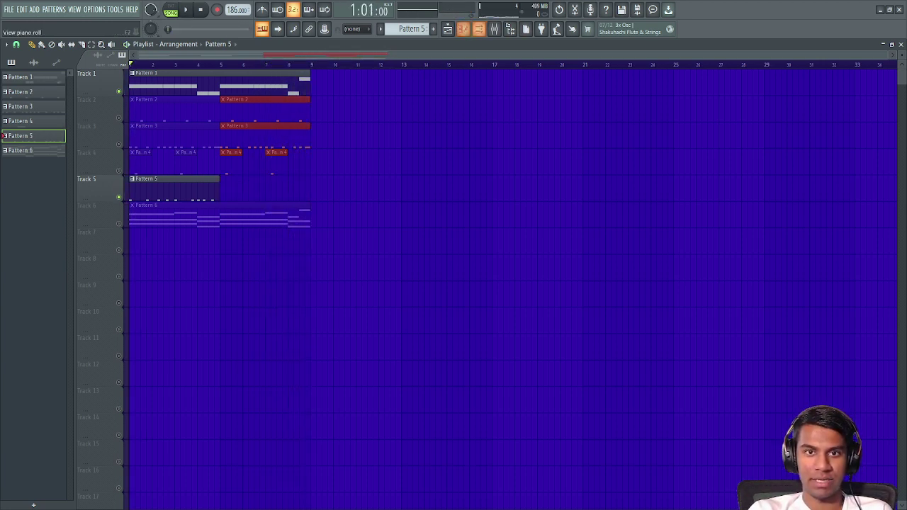
key("F7")
key("ctrl+a")
key("ctrl+b")
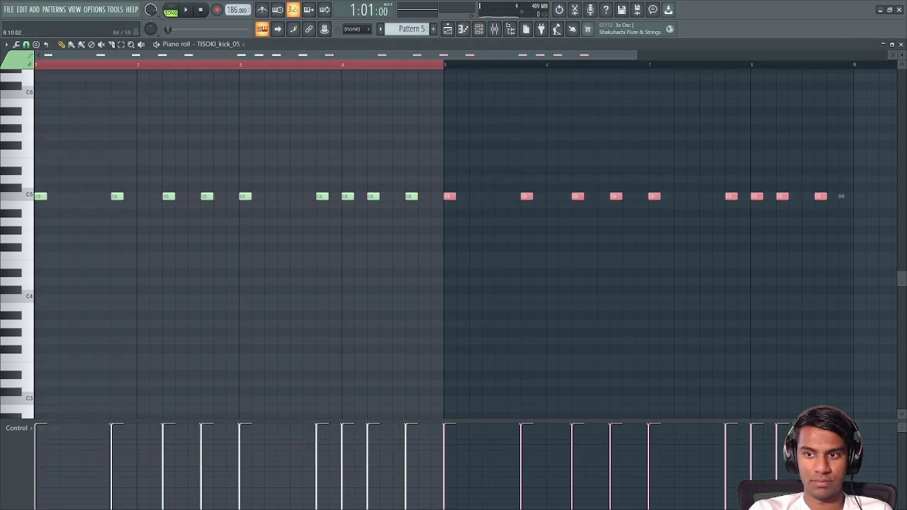
left_click(808, 196)
Step: Play the extended kick pattern against the 808 bass and unsolo all playlist tracks
key("space")
key("ctrl+a")
key("F5")
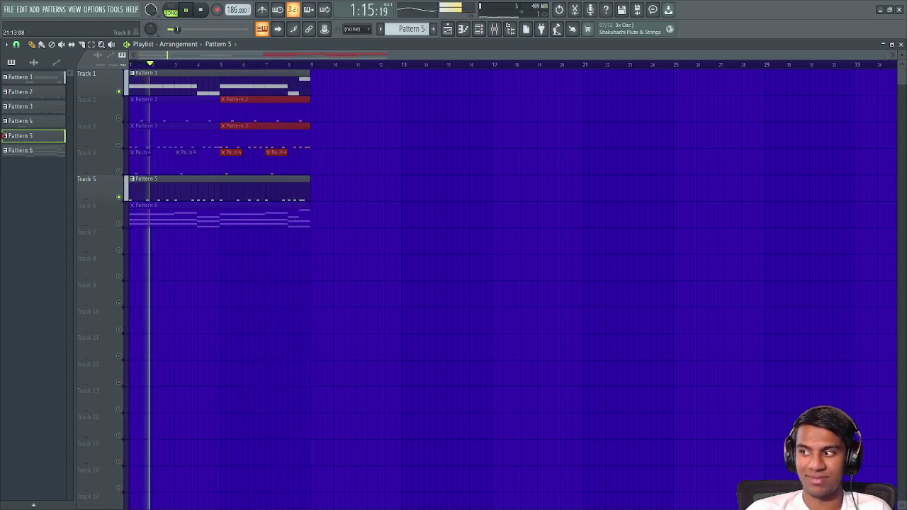
key("space")
right_click(119, 91)
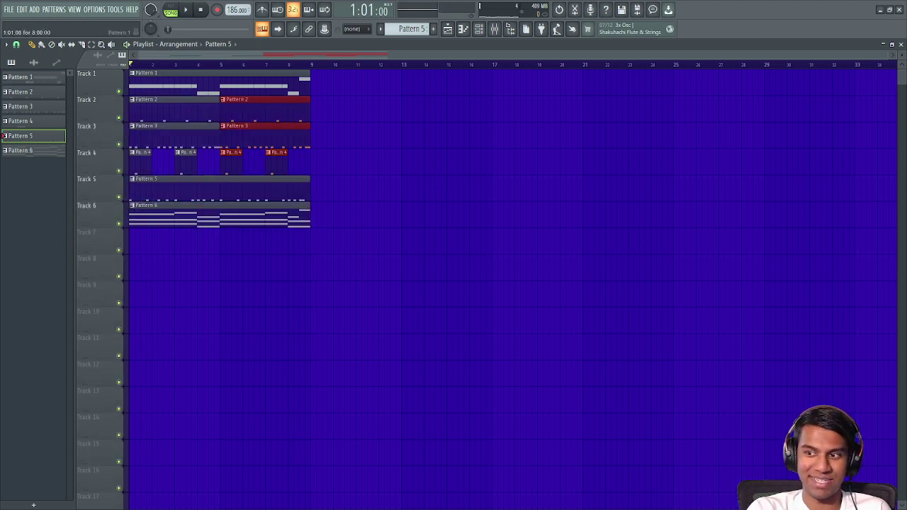
Step: Add a reFX Nexus channel on mixer insert 7 and load the PD Chillpad 2 preset from the Single Layer Pads category
scroll(411, 29, "down", 1)
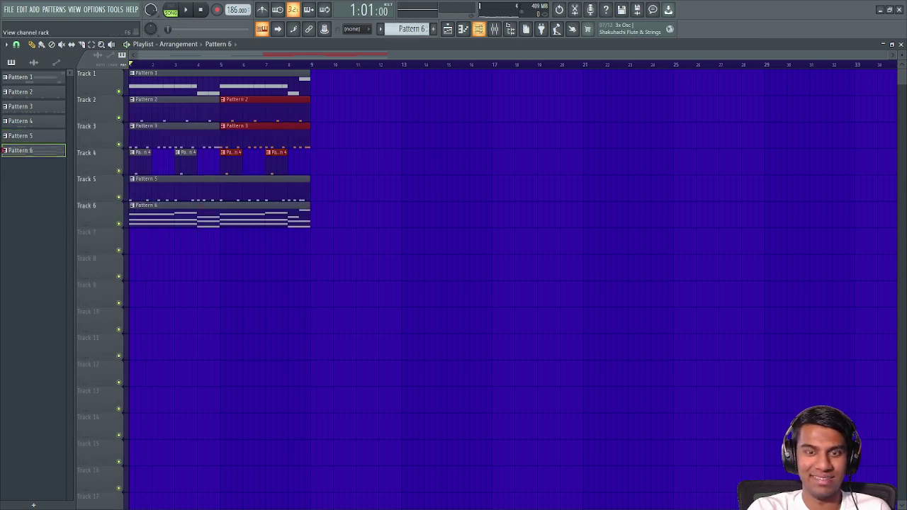
left_click(479, 29)
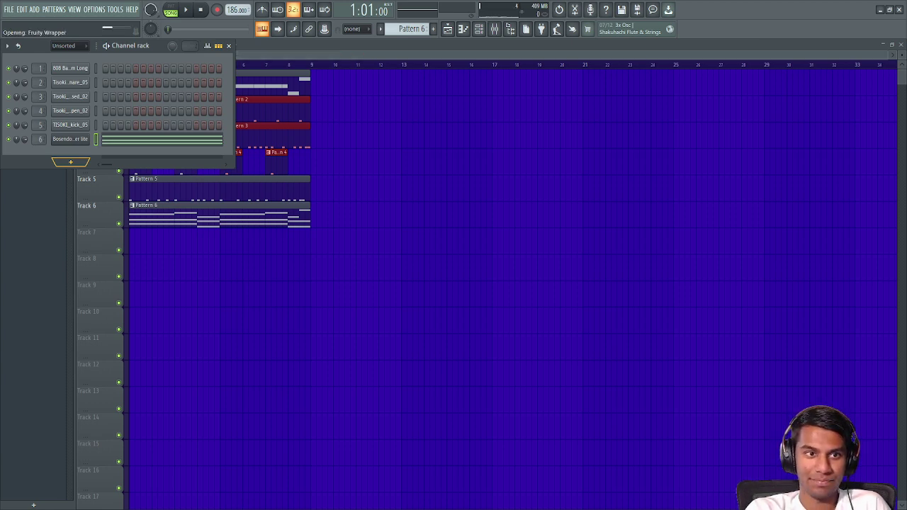
left_click_drag(163, 136, 229, 230)
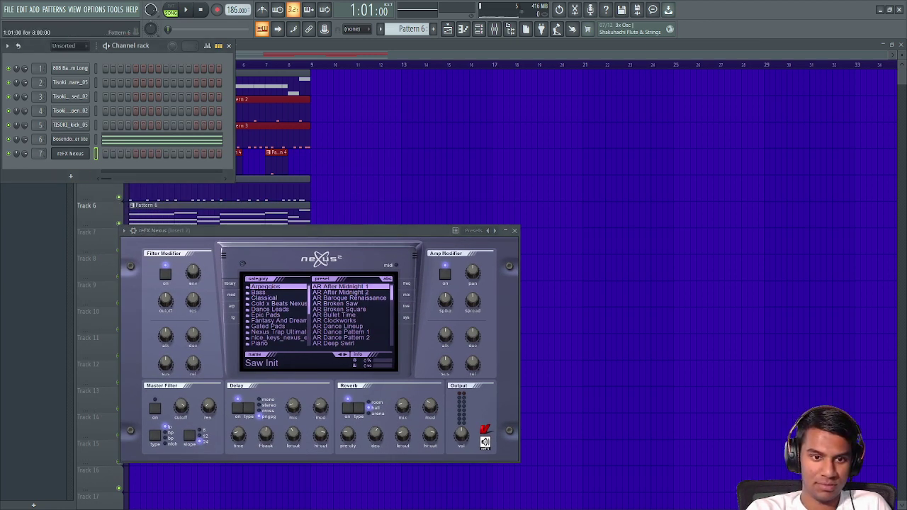
left_click(270, 310)
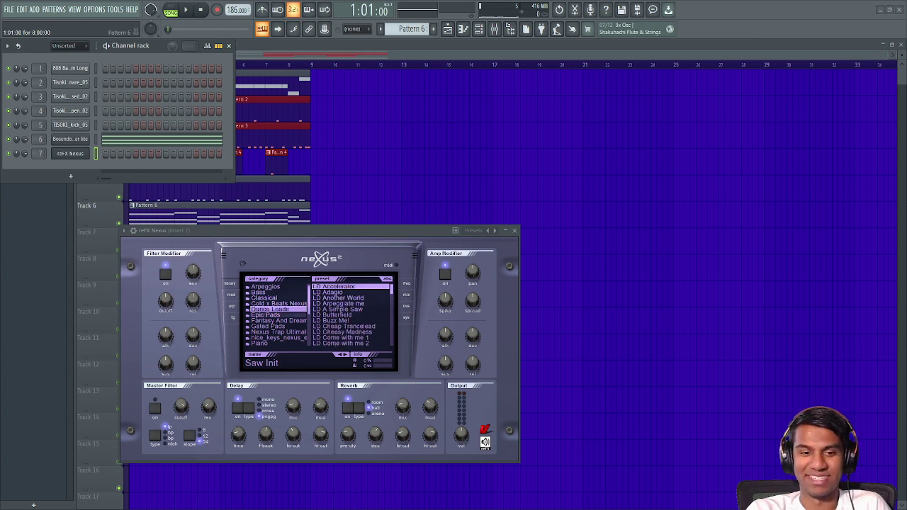
scroll(276, 315, "down", 5)
left_click(276, 332)
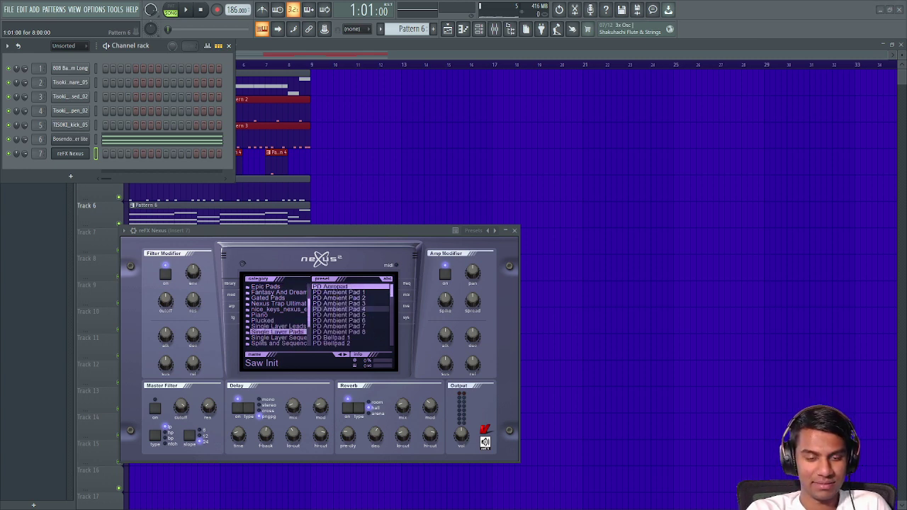
scroll(333, 309, "down", 3)
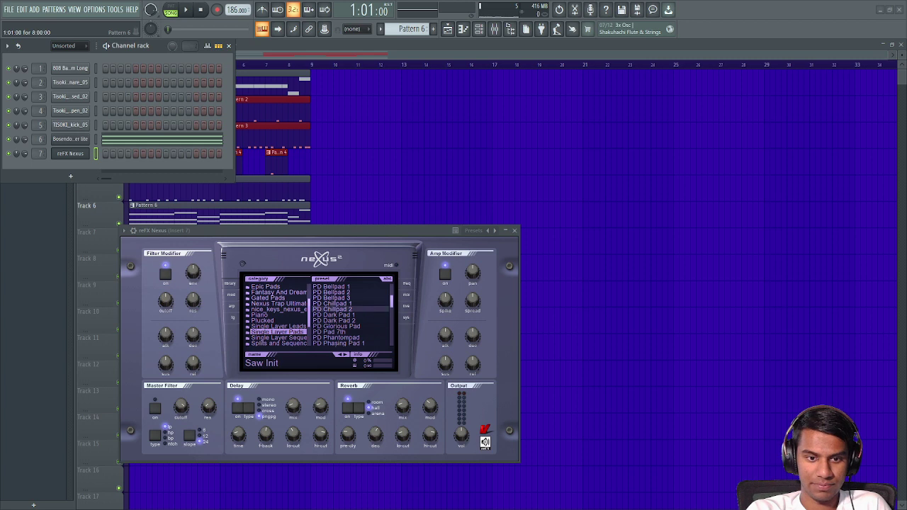
left_click(336, 309)
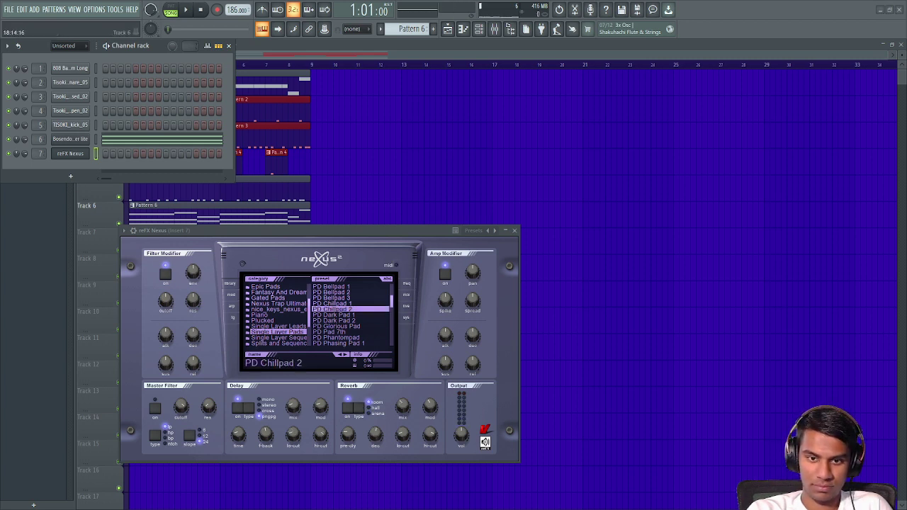
left_click(514, 231)
Step: Create Pattern 7, place it at bar 1 on Track 7, and play the arrangement
left_click(433, 29)
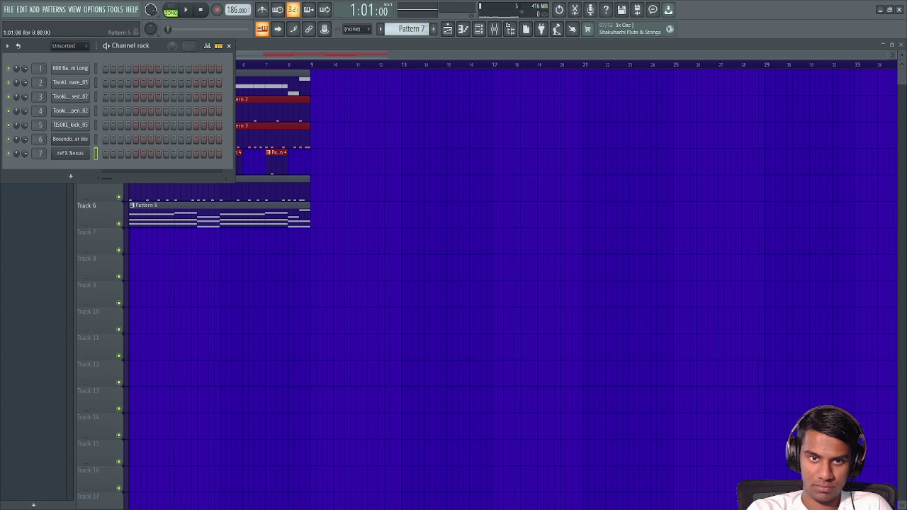
left_click(279, 241)
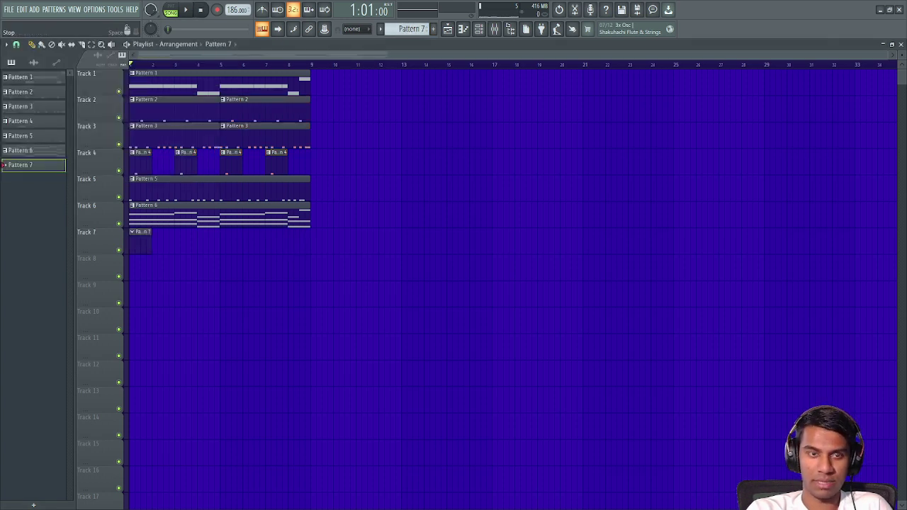
key("space")
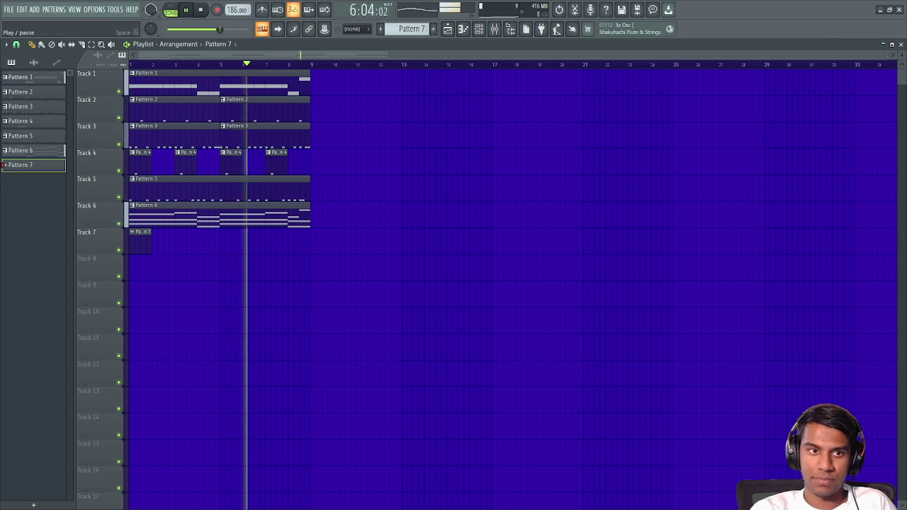
key("space")
Step: Switch the reFX Nexus channel to the PD Chillpad 1 preset and close the plugin and channel rack
left_click(479, 29)
left_click(70, 153)
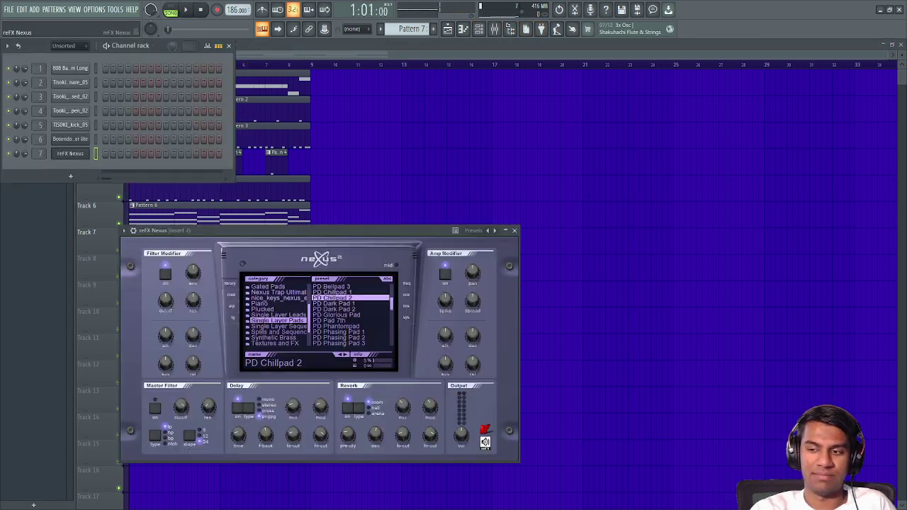
left_click(334, 292)
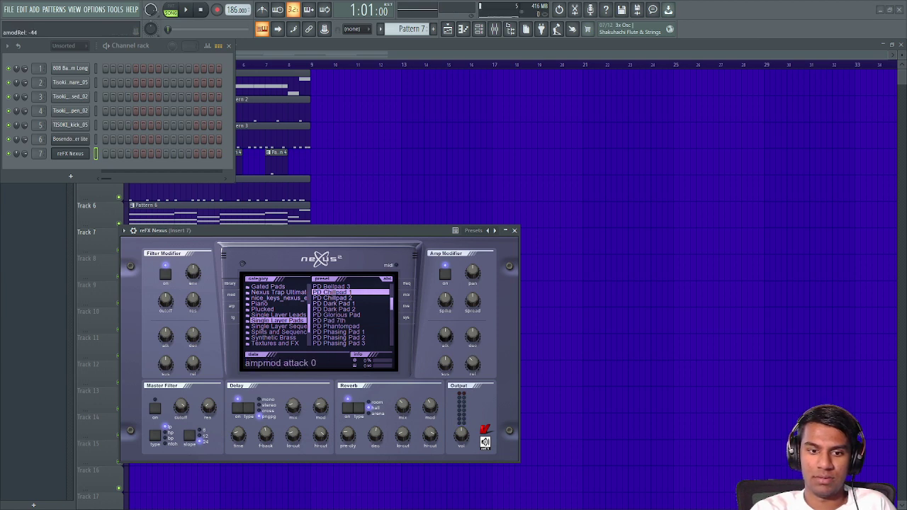
left_click(514, 230)
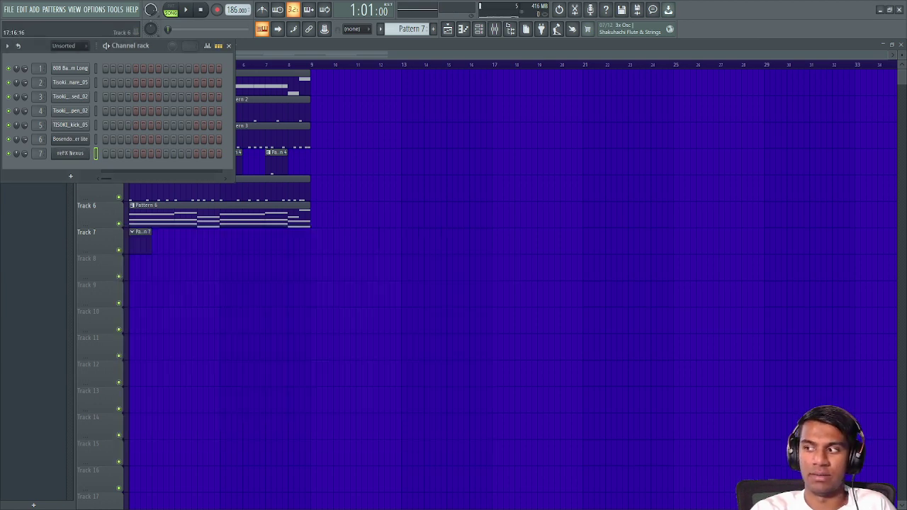
left_click(228, 46)
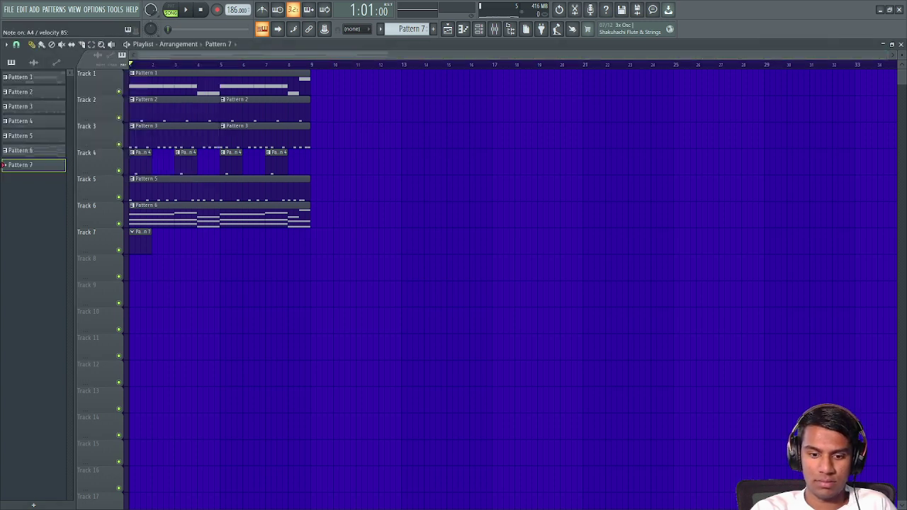
Step: Rehearse the pad over the beat and record held A3, A3 and G3 notes across bars 1–4 of Pattern 7
key("space")
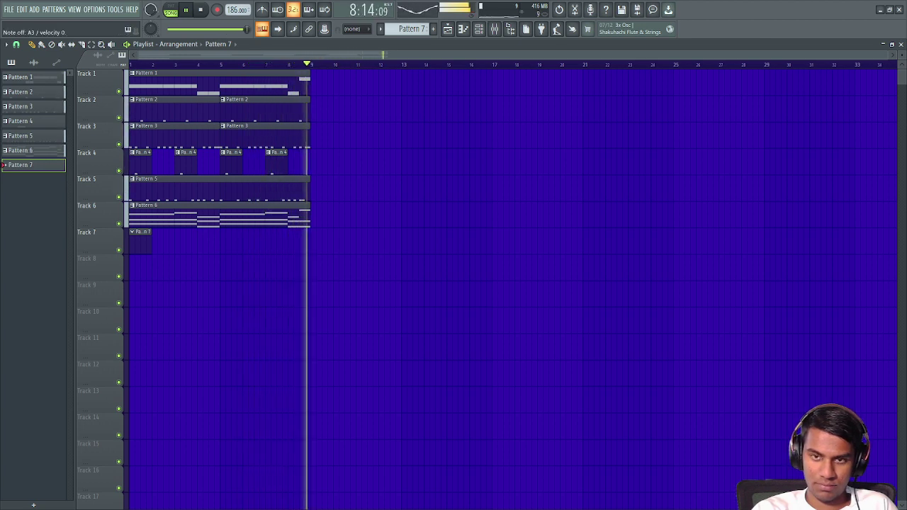
key("space")
key("F7")
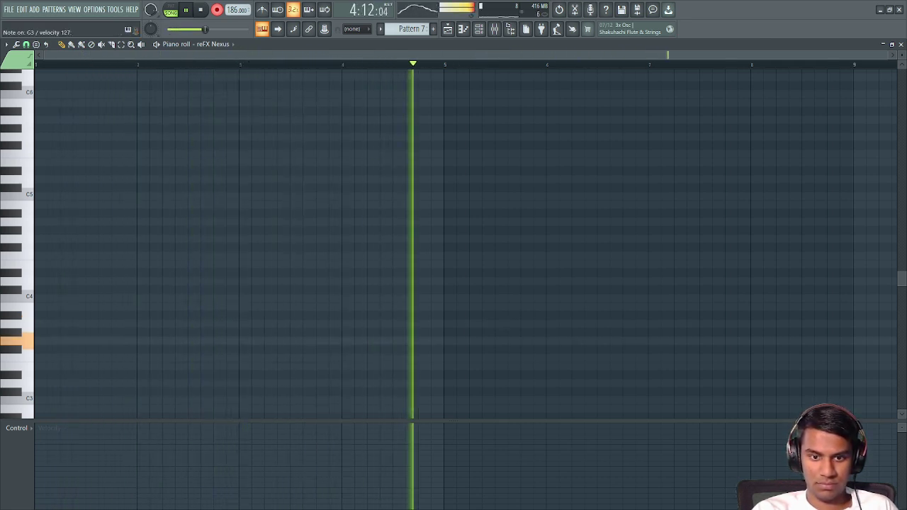
key("space")
Step: Extend all recorded pad notes of Pattern 7 so they join end to end, and quantize them to the grid
key("ctrl+a")
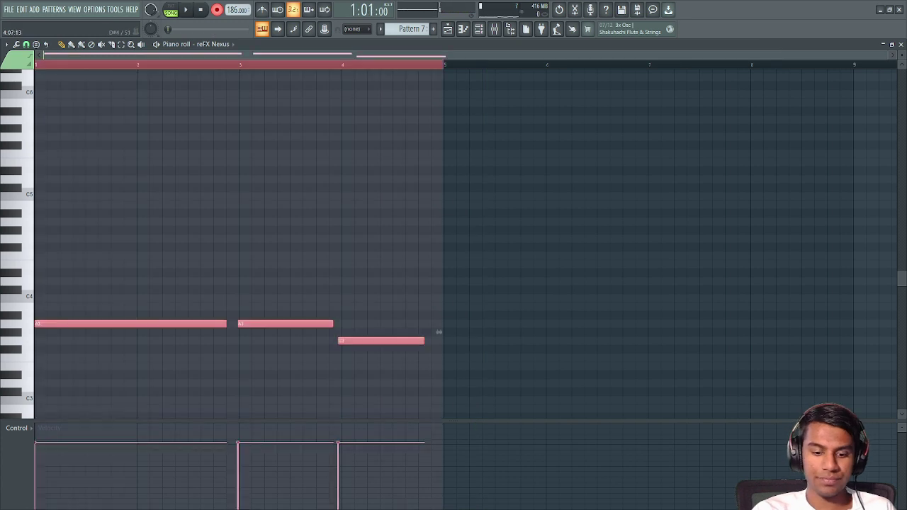
key("ctrl+l")
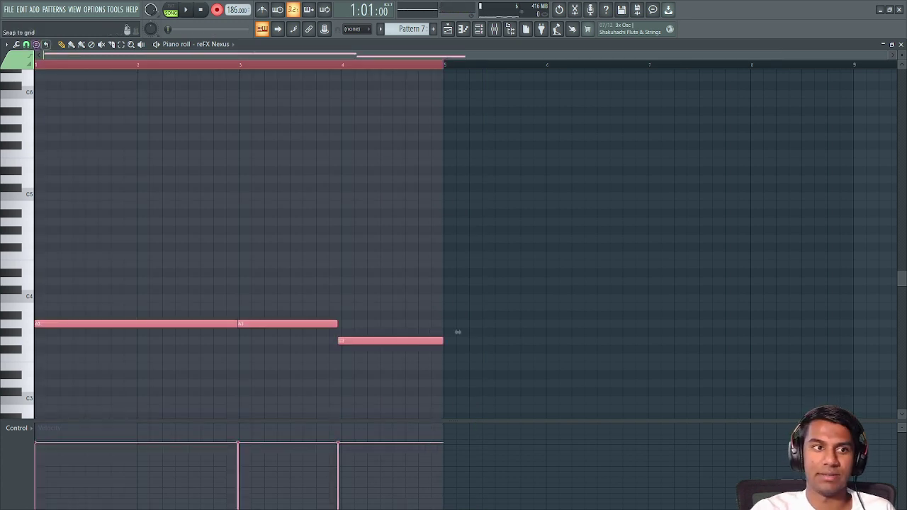
key("ctrl+q")
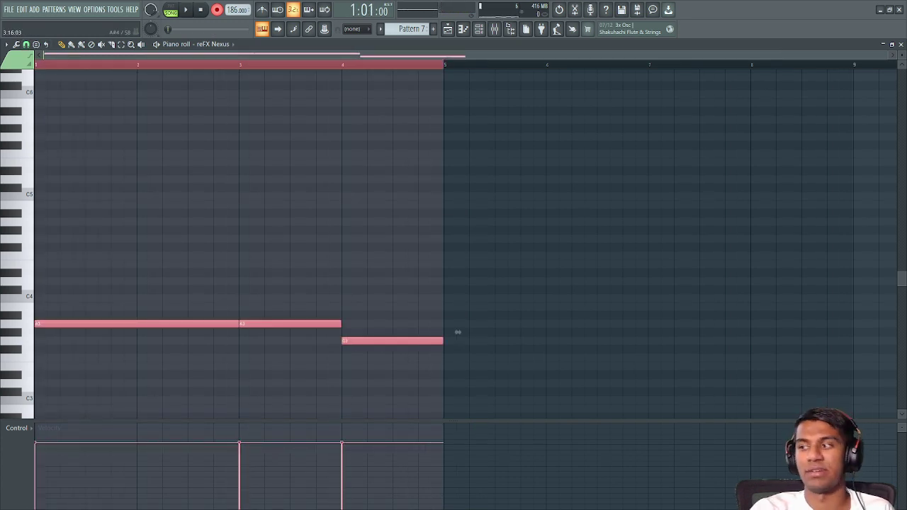
Step: Duplicate the Pattern 7 clip to bar 5 on Track 7 and play the arrangement with the pad
key("F5")
key("ctrl+b")
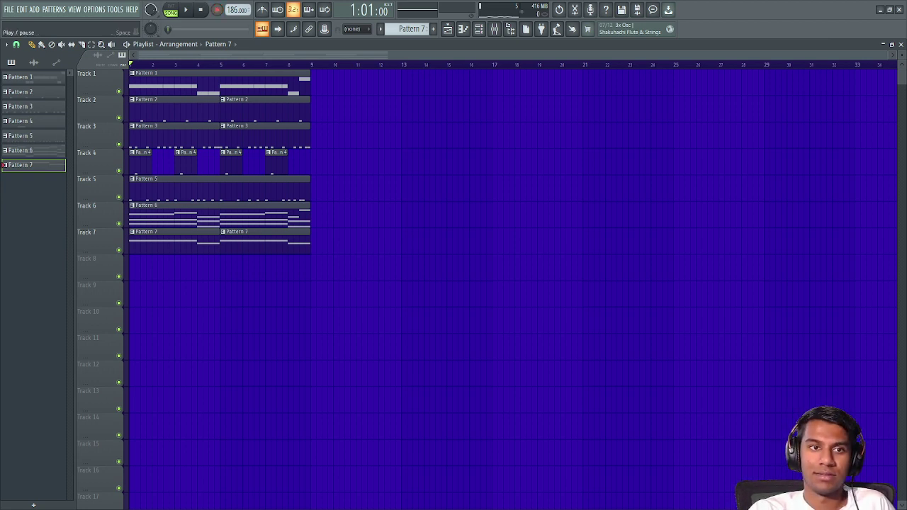
key("space")
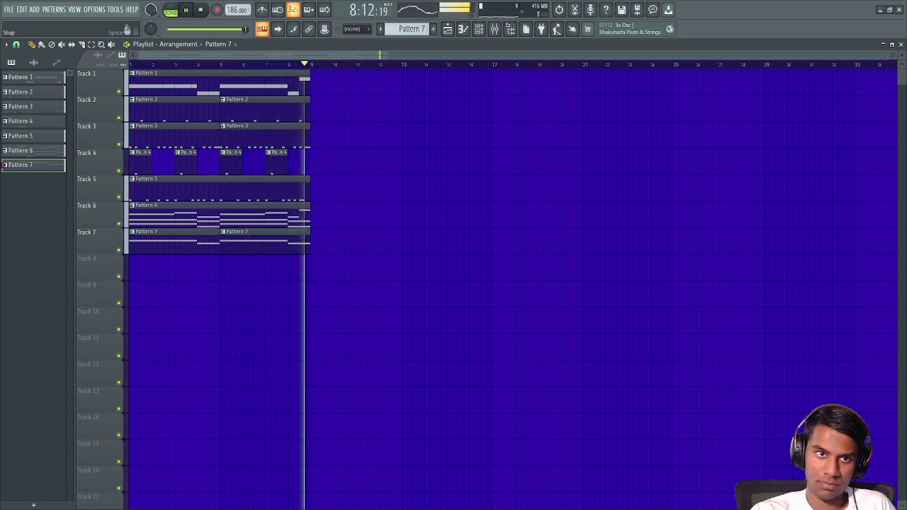
key("space")
Step: Add a second reFX Nexus channel and route it to mixer insert 8
left_click(478, 28)
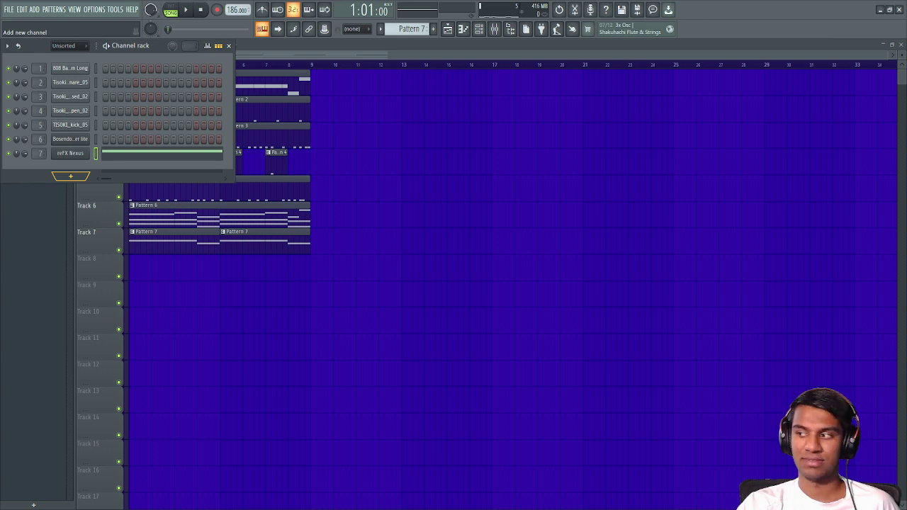
left_click(71, 176)
left_click_drag(212, 149, 429, 214)
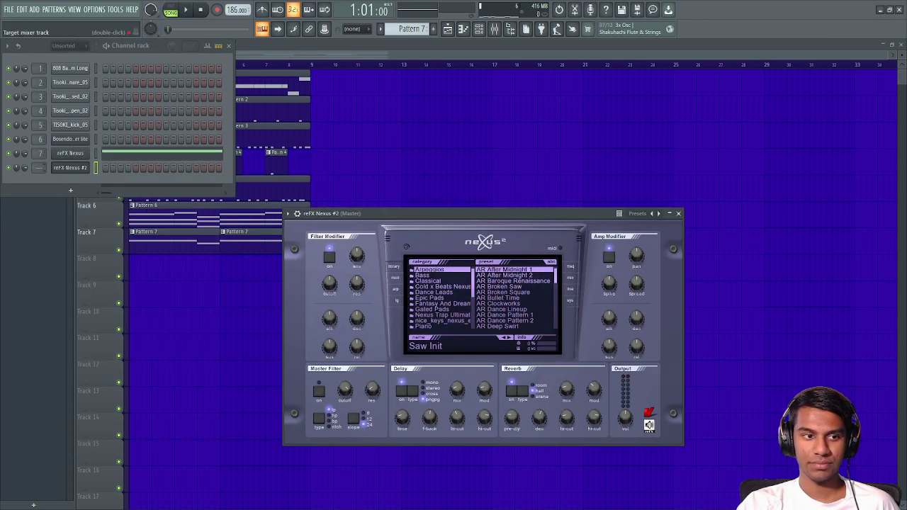
left_click_drag(39, 168, 39, 150)
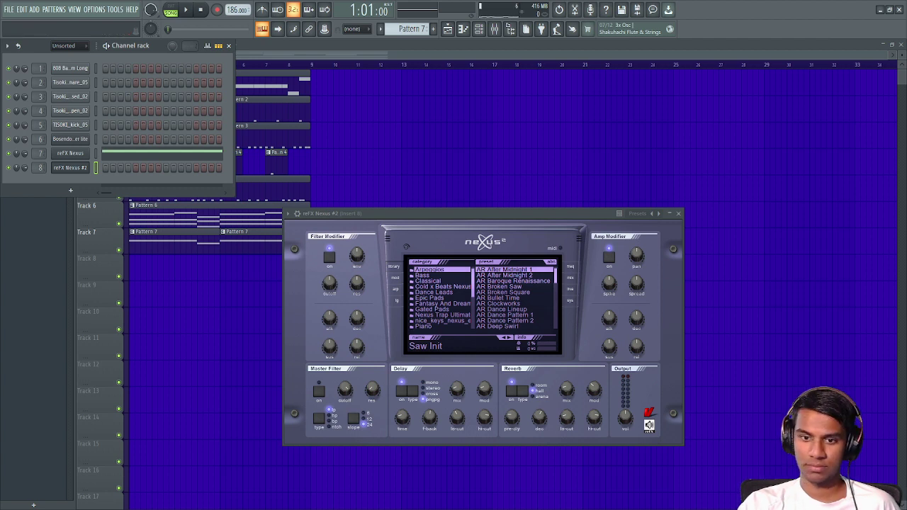
Step: Load the Ultimate R&B - Arp 1 preset from the Ultimate R&B category into reFX Nexus #2
scroll(440, 298, "down", 5)
left_click(442, 309)
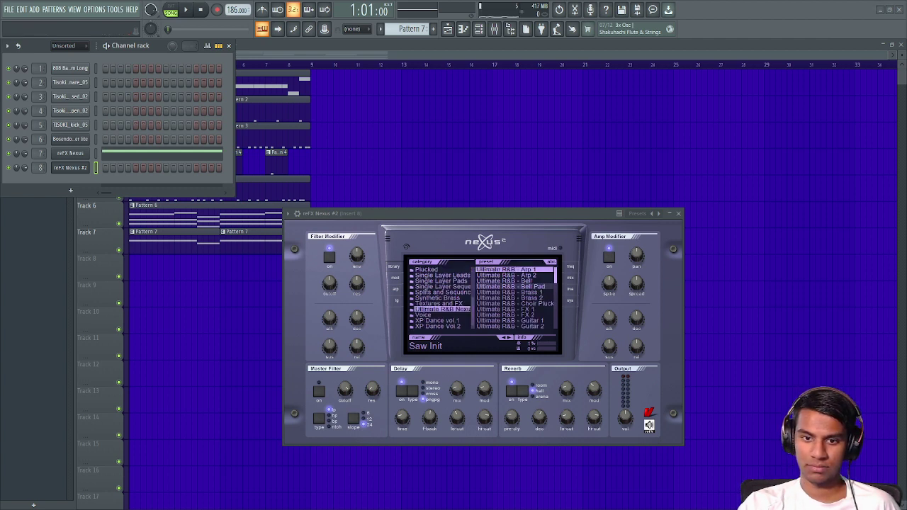
left_click(511, 287)
left_click(508, 270)
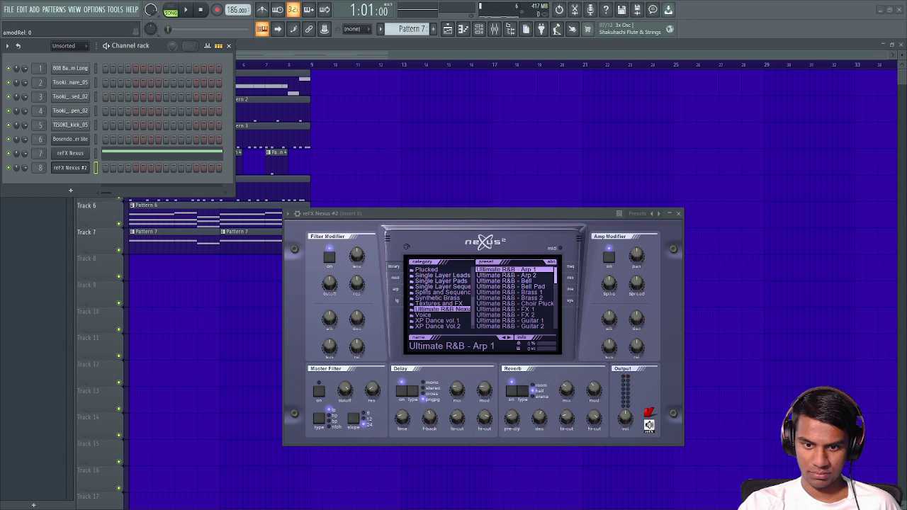
Step: Audition the Arp 1 preset with single notes in several octaves, check its arpeggiator settings, and close the plugin
key("z")
key("z")
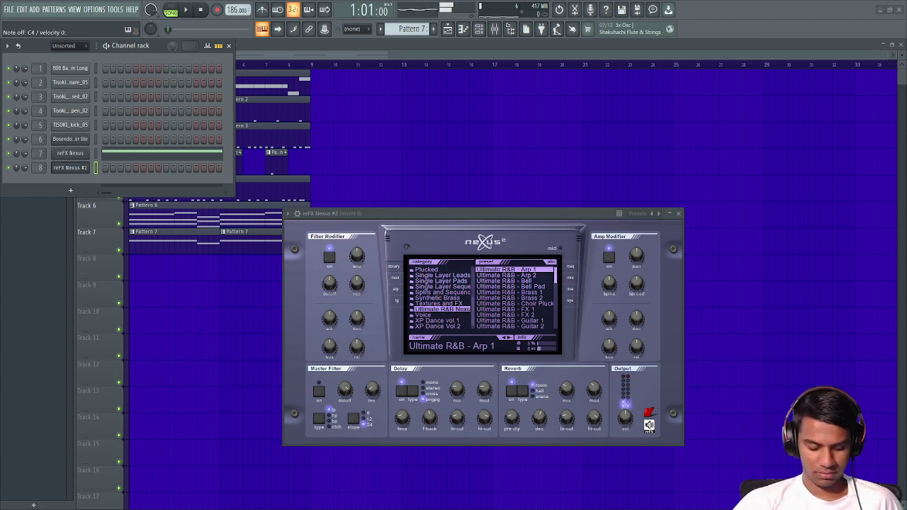
key("z")
key("z")
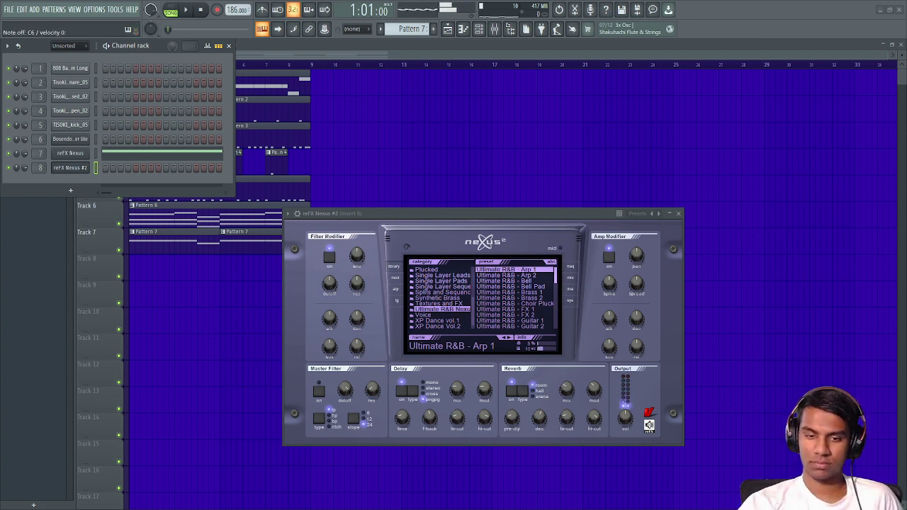
key("i")
left_click(395, 289)
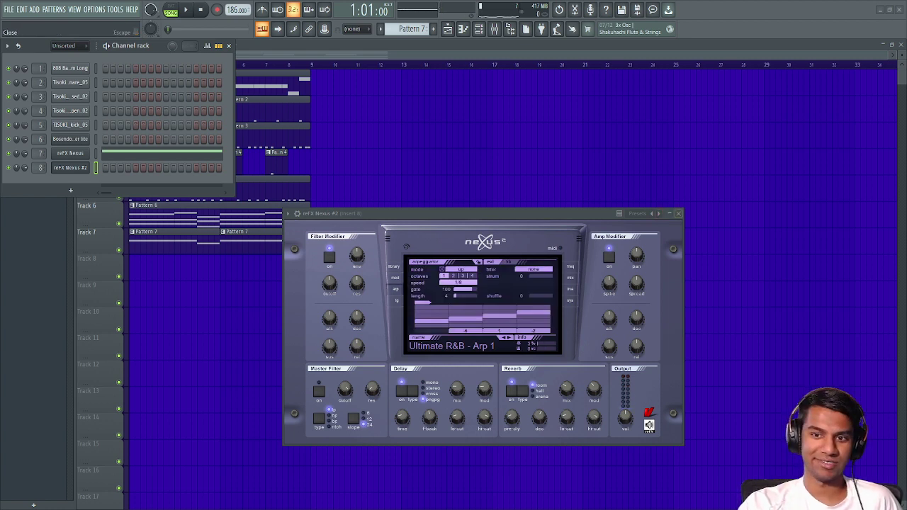
left_click(678, 213)
Step: Create Pattern 8, place it at bar 1 on Track 8, and play the arrangement while trying out the arp
left_click(433, 30)
left_click(319, 318)
left_click_drag(321, 319, 140, 266)
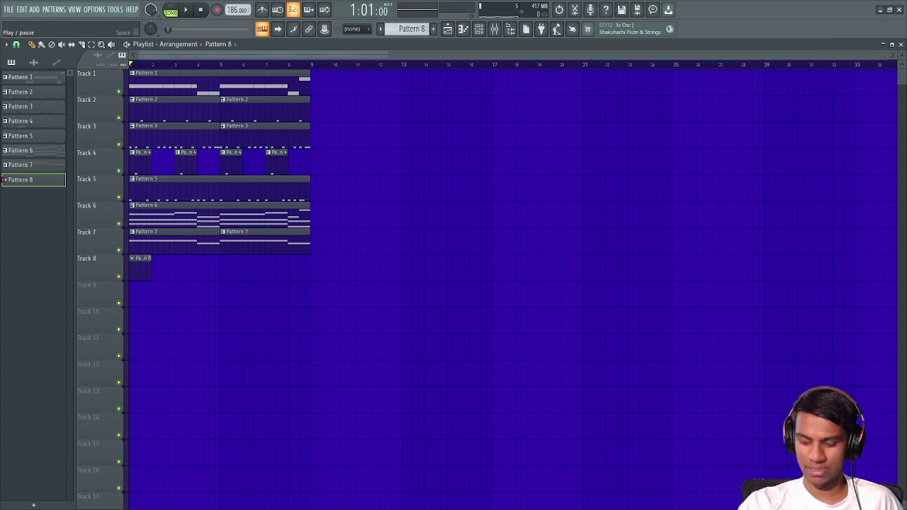
key("space")
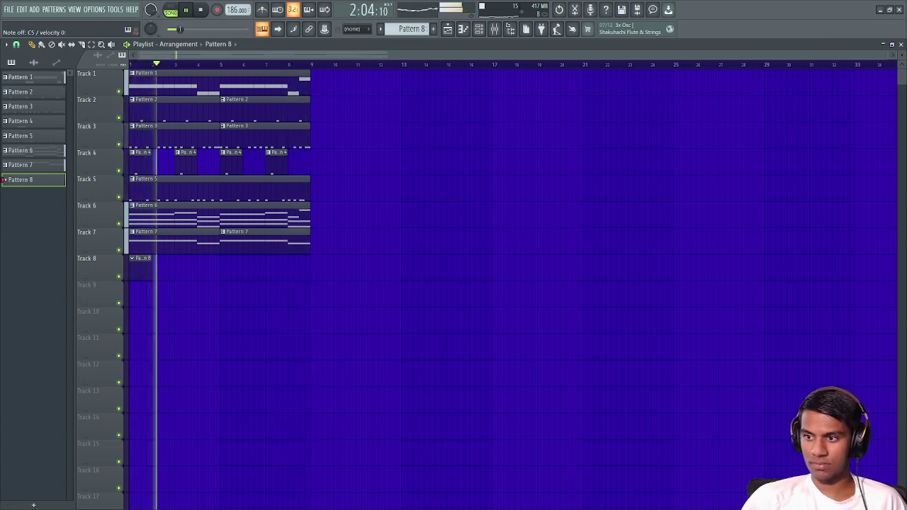
Step: Stop playback and examine the Ultimate R&B - Arp 1 preset and delay settings of the reFX Nexus #2 channel
key("space")
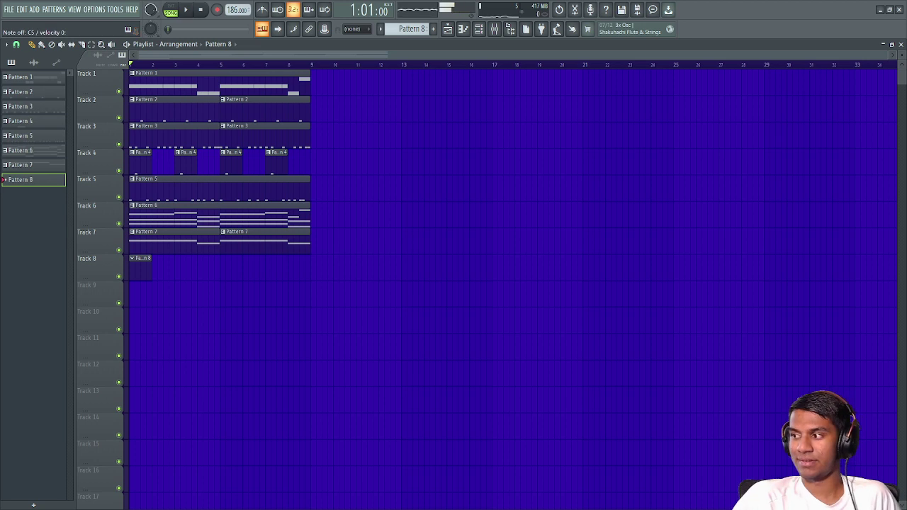
left_click(479, 29)
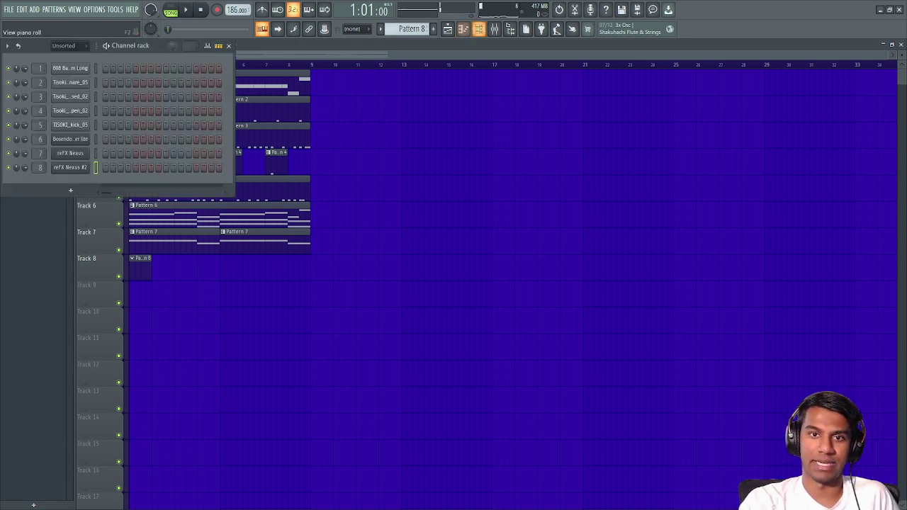
left_click(70, 168)
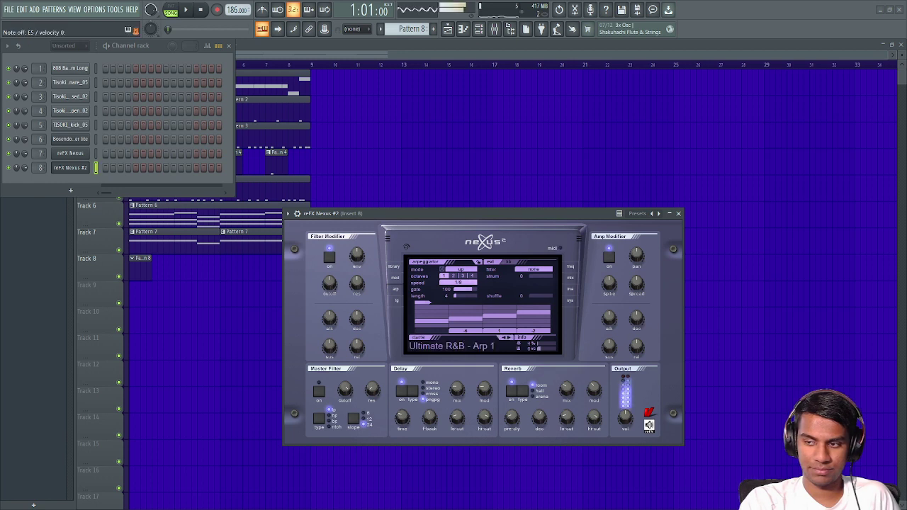
left_click_drag(401, 419, 430, 429)
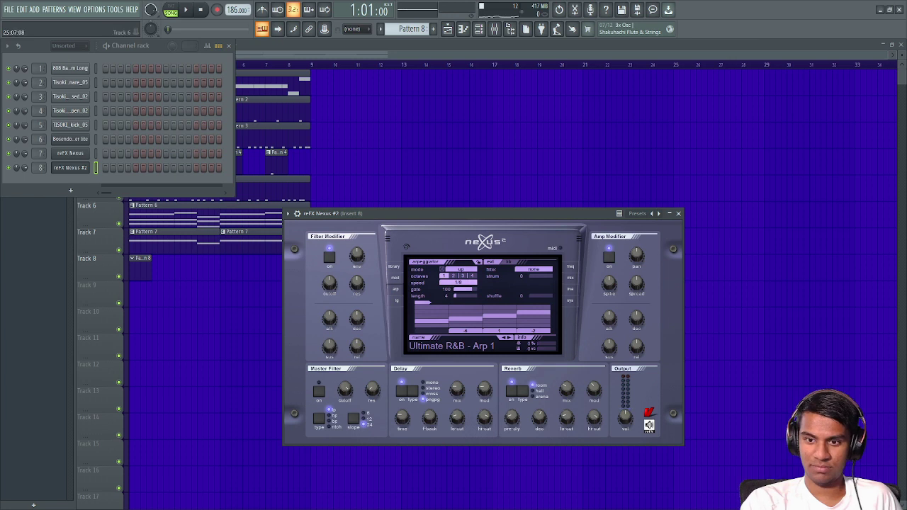
left_click(678, 213)
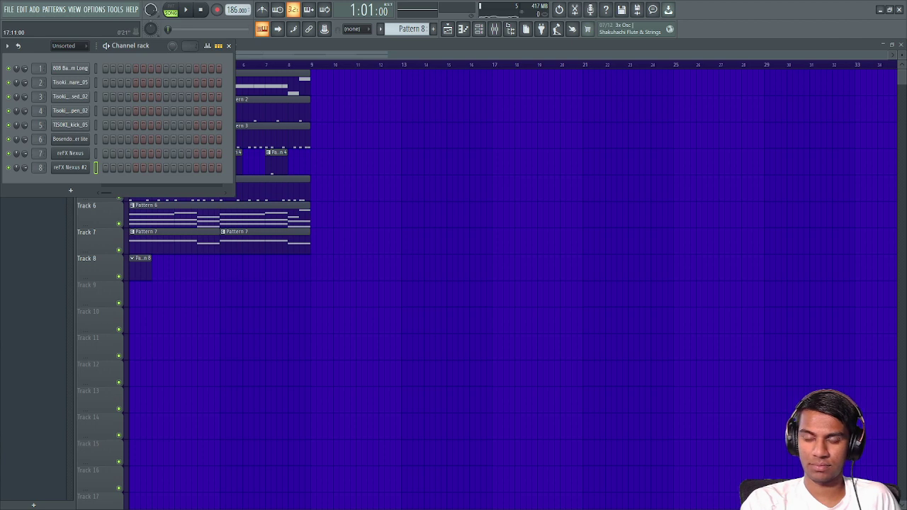
Step: Record an eight-bar part of short two-note chords with reFX Nexus #2 into Pattern 8's piano roll and quantize all notes
key("F7")
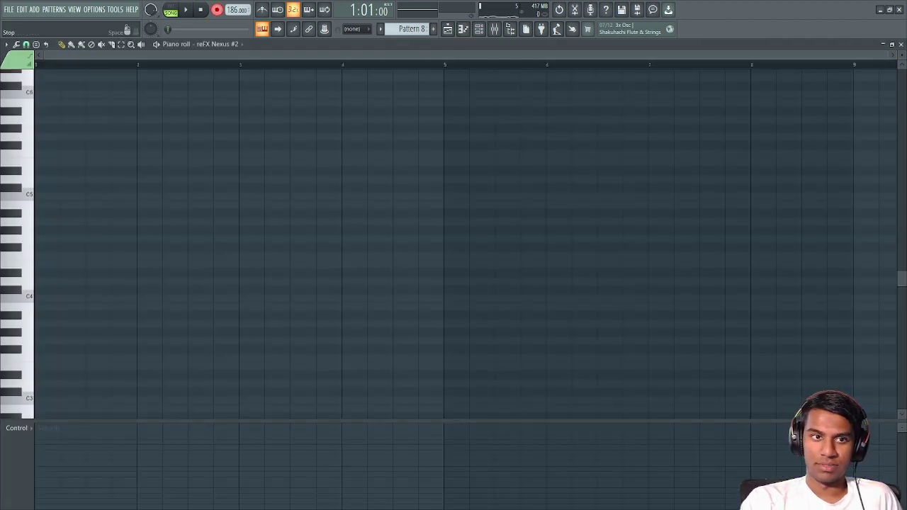
key("space")
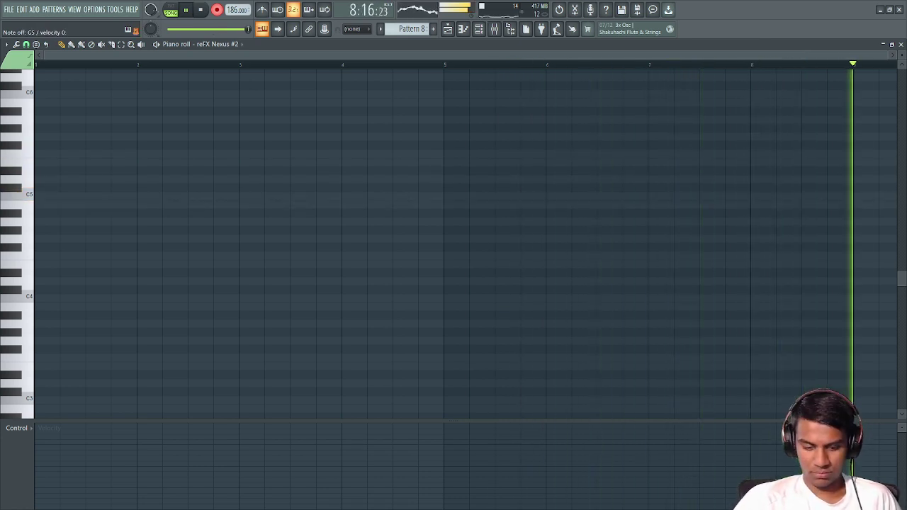
key("space")
key("ctrl+a")
key("ctrl+q")
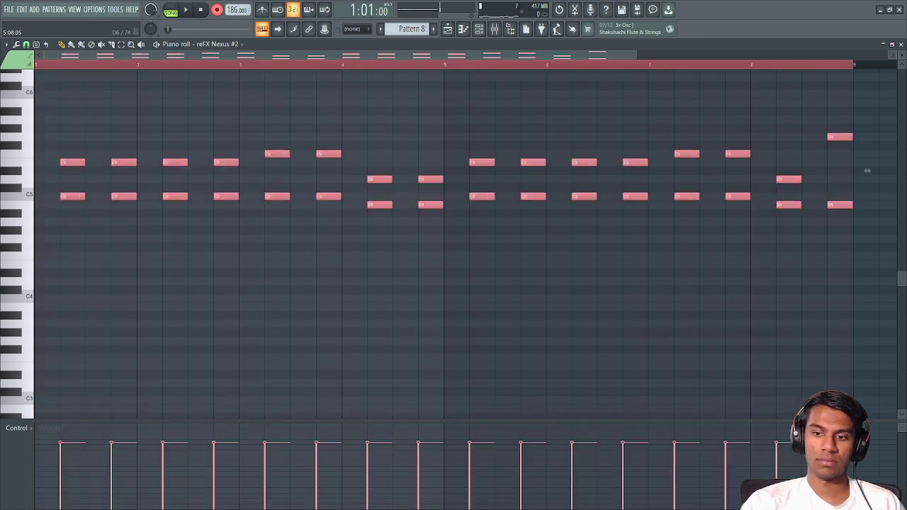
Step: Return to the playlist, turn recording off and play back the arrangement with Pattern 8
left_click(448, 29)
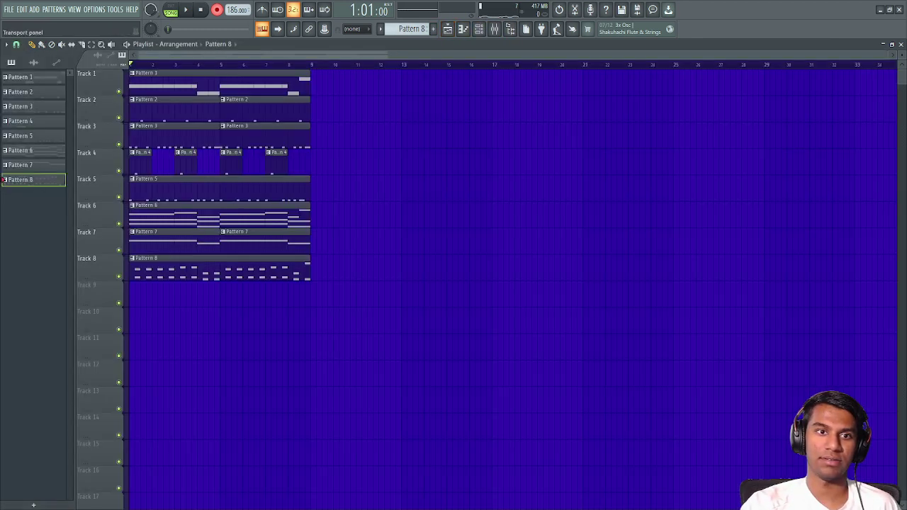
left_click(217, 10)
key("space")
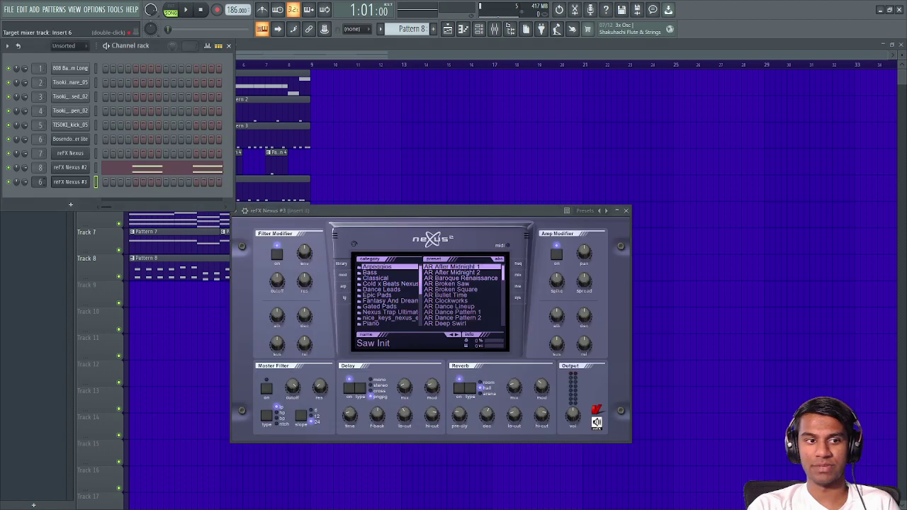
Step: Assign reFX Nexus #3 to mixer track 9 and rename the other channels 808, Snare, HH, Open Hat, Kick, Piano, Pad and Pluck
scroll(39, 182, "up", 1)
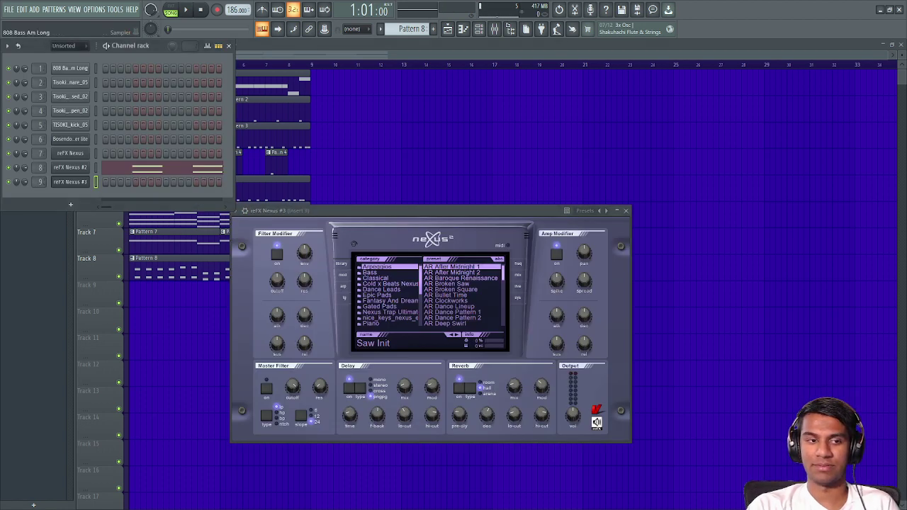
left_click(70, 69)
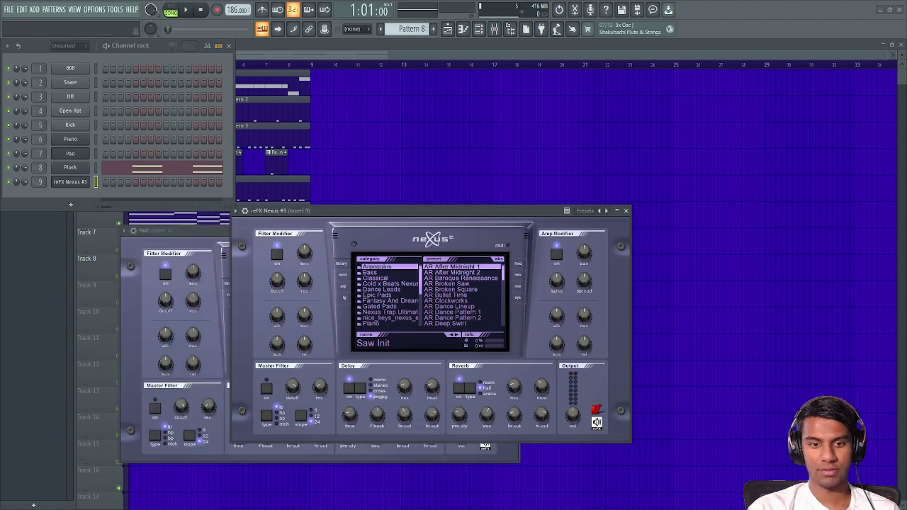
left_click(177, 230)
left_click(515, 230)
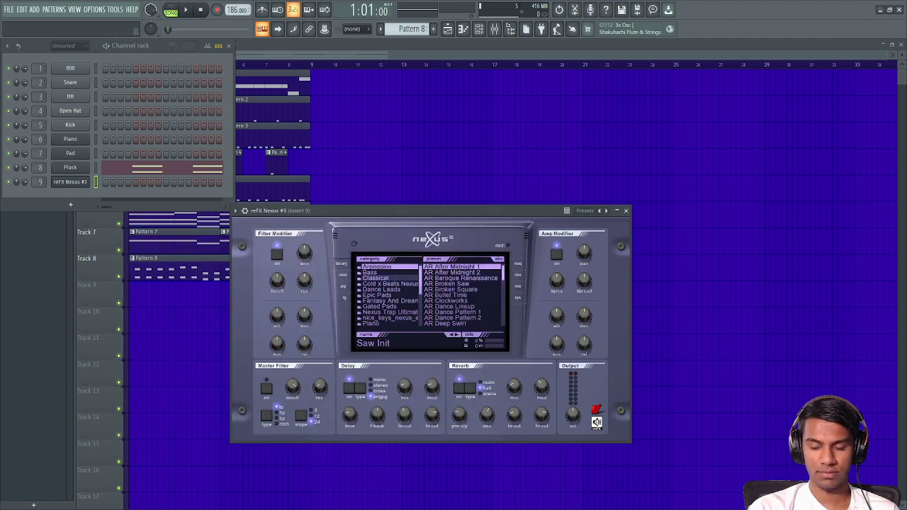
Step: Load the Ultimate R&B - Pluck 2 preset in reFX Nexus #3, audition it with a few notes and close the plugin
left_click(371, 273)
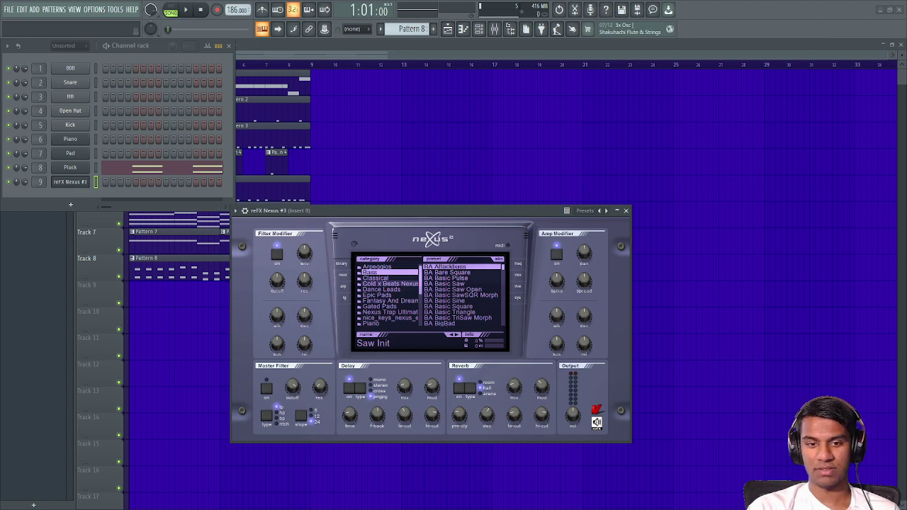
scroll(390, 284, "down", 4)
left_click(389, 312)
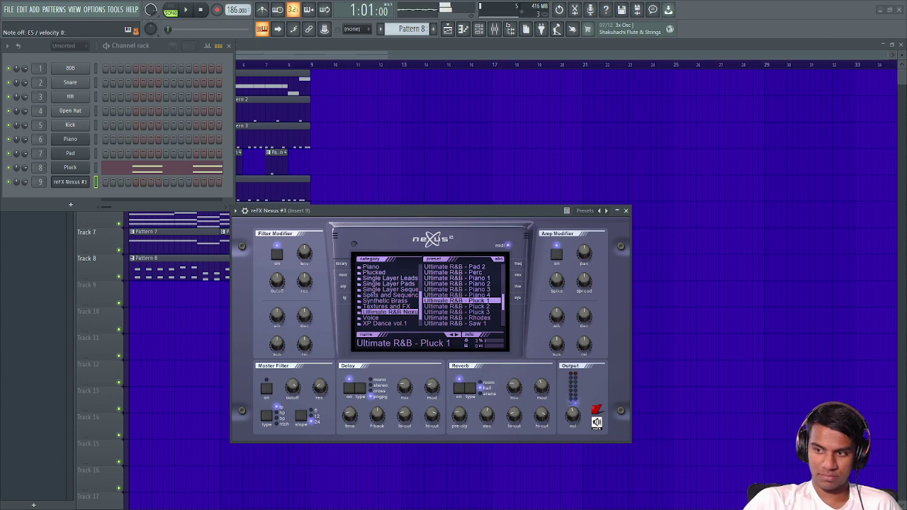
left_click(460, 306)
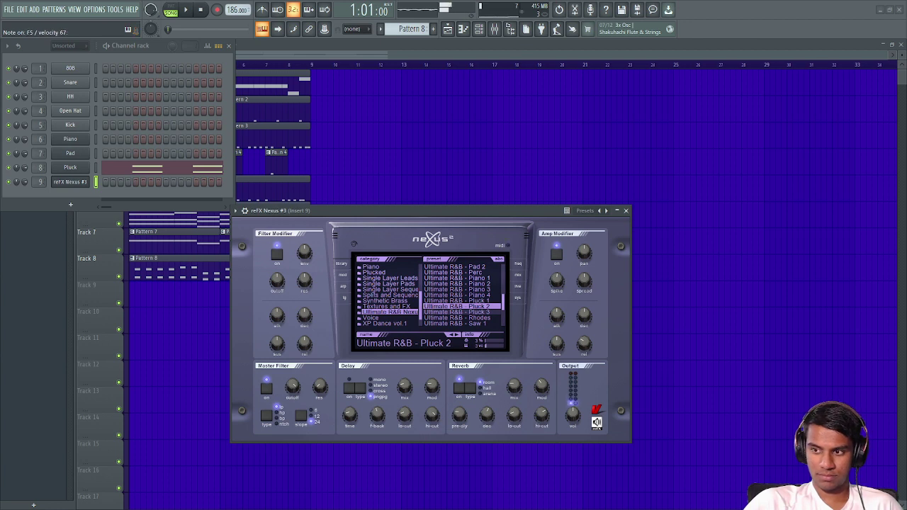
key("m")
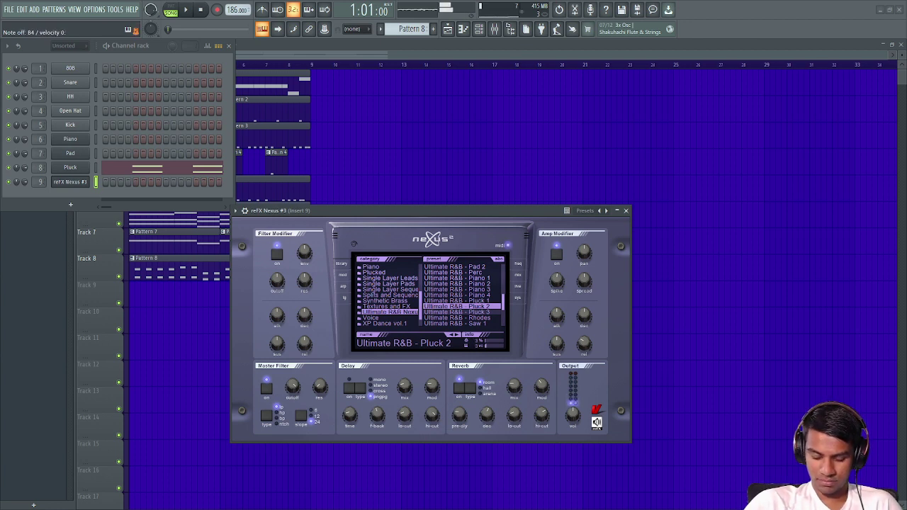
key("e")
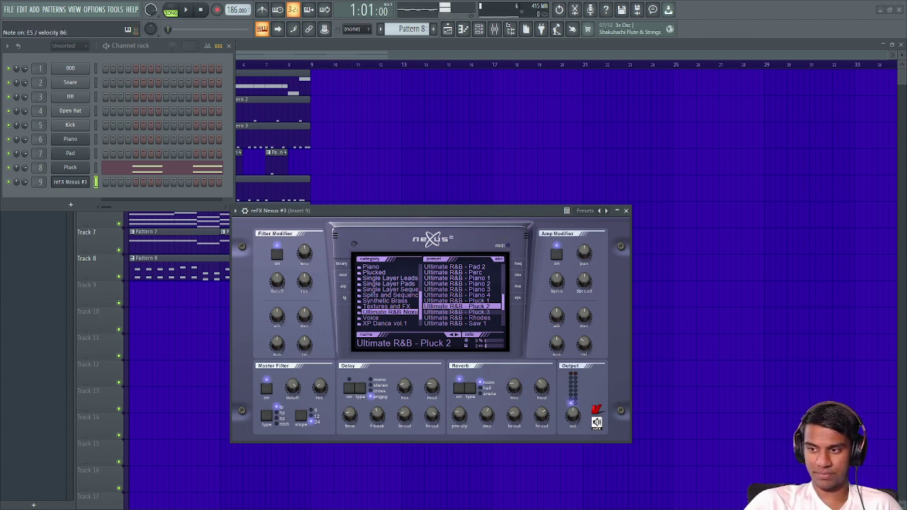
left_click(457, 311)
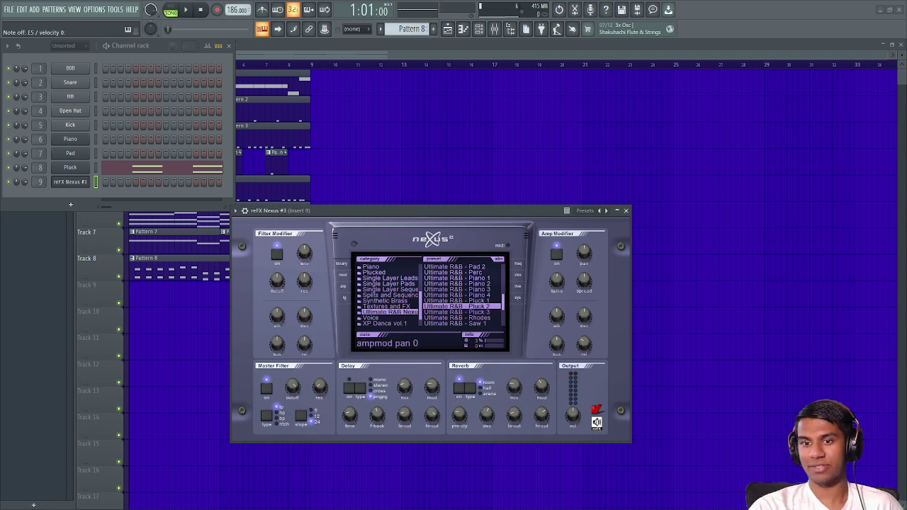
left_click(625, 211)
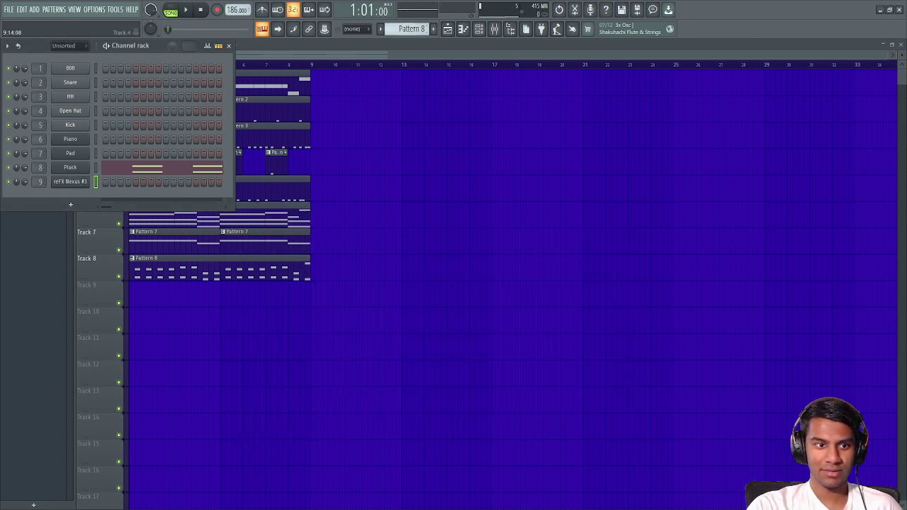
Step: Create new Pattern 9 and place it at bar 1 on Track 9 of the playlist
left_click(204, 294)
right_click(204, 294)
left_click(433, 29)
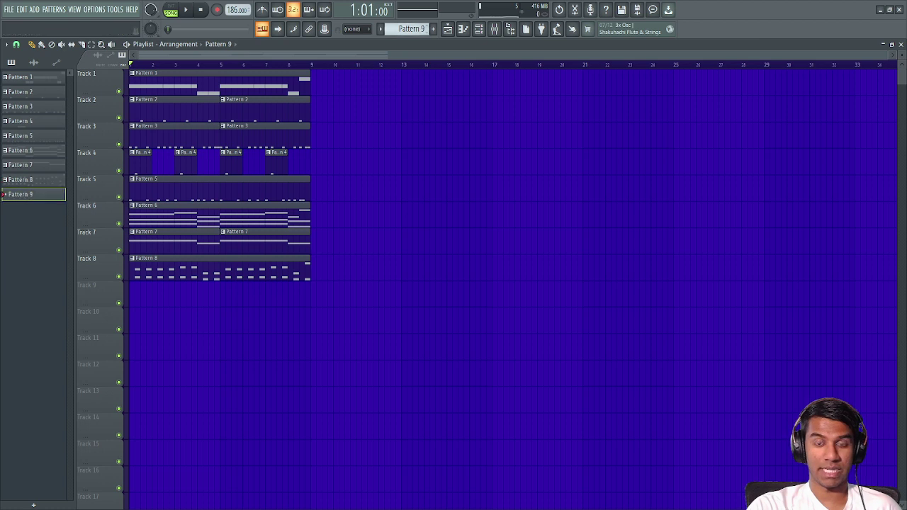
left_click(241, 319)
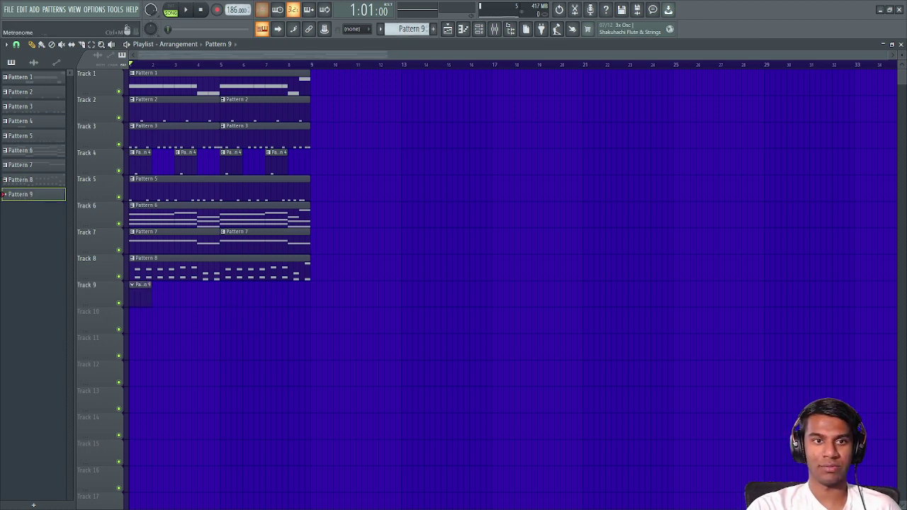
Step: Record a take of three-note chords into Pattern 9 and delete all of its notes in the piano roll
key("space")
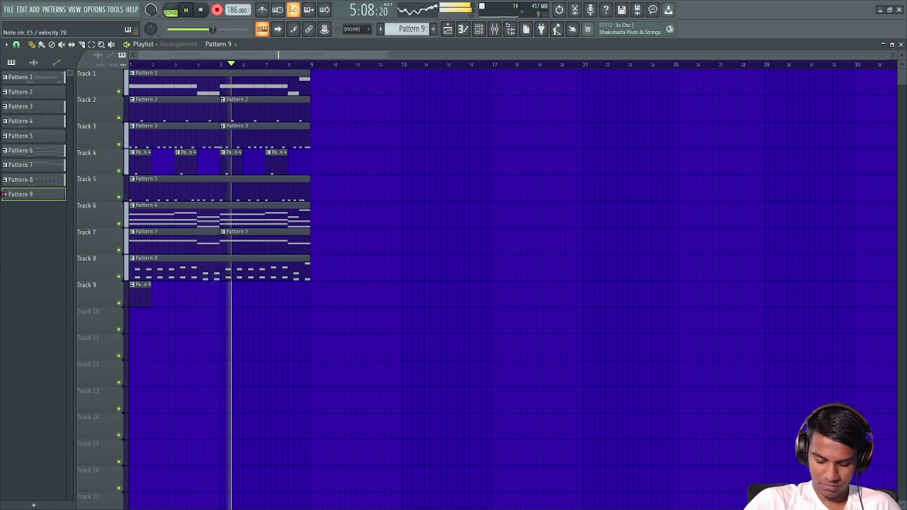
key("space")
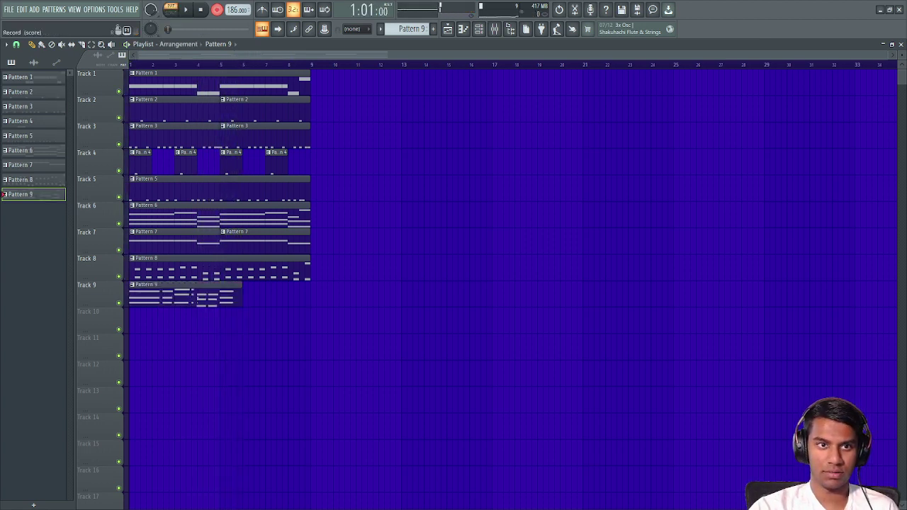
left_click(217, 9)
left_click(463, 29)
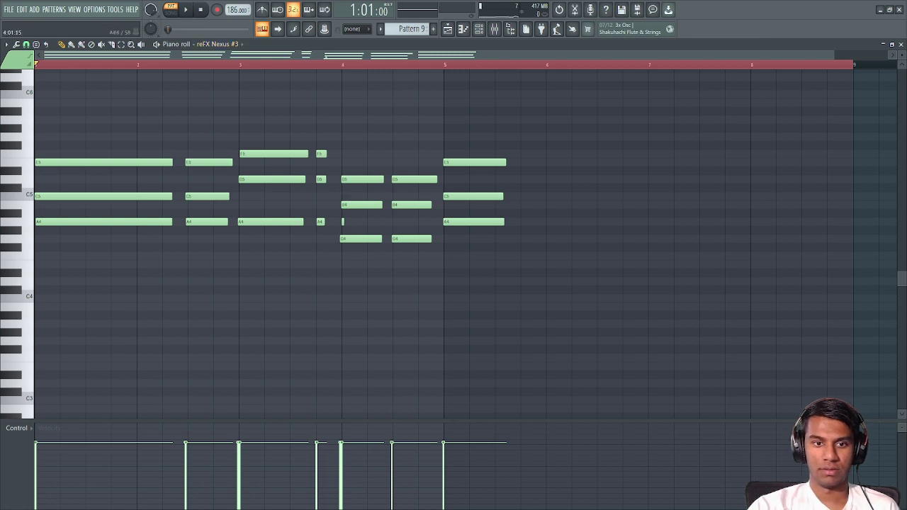
key("ctrl+a")
key("Delete")
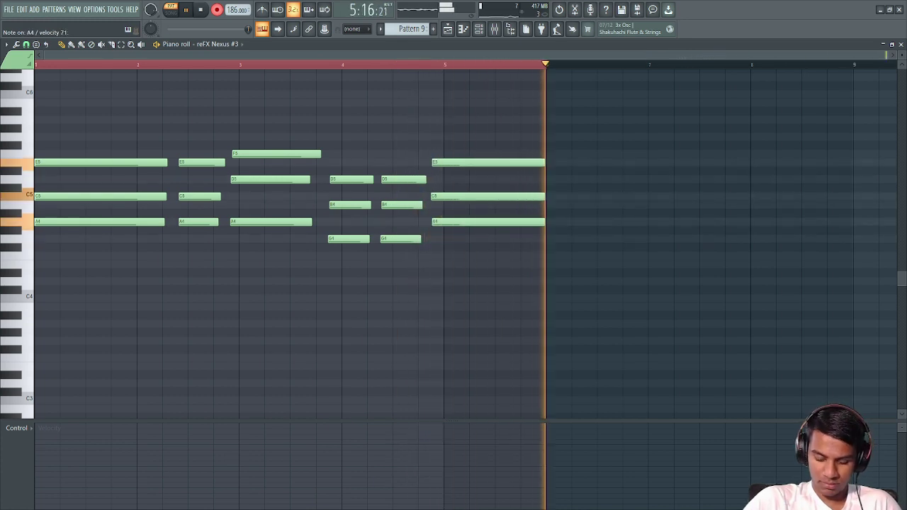
Step: Re-record Pattern 9's chord progression over eight bars and lower the D5 note at bar 3 to C5
key("space")
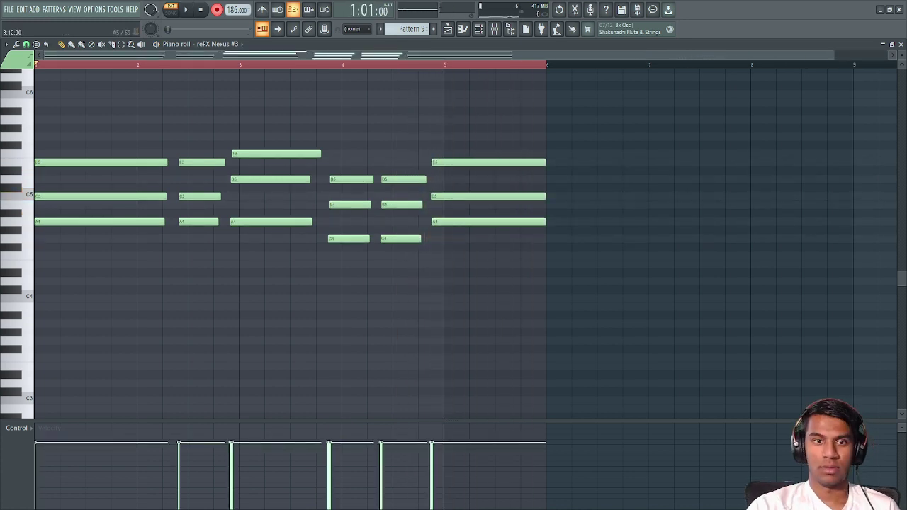
key("ctrl+z")
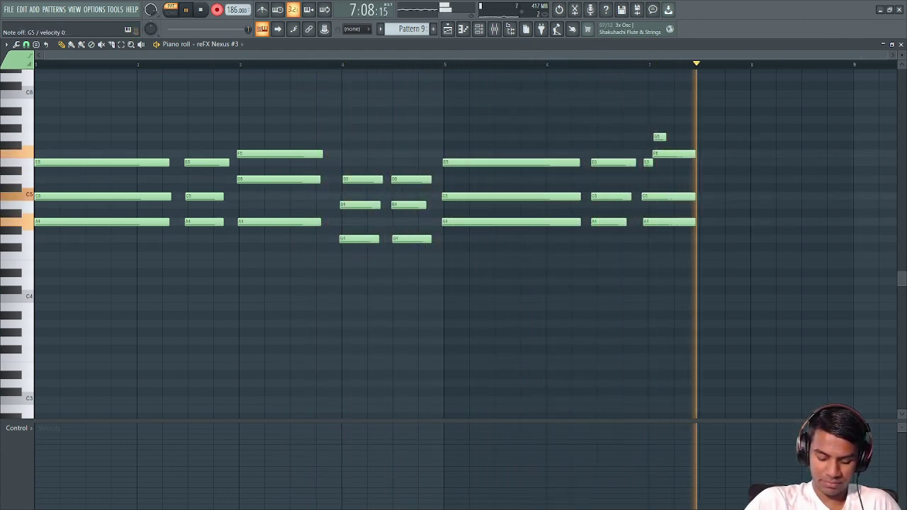
key("space")
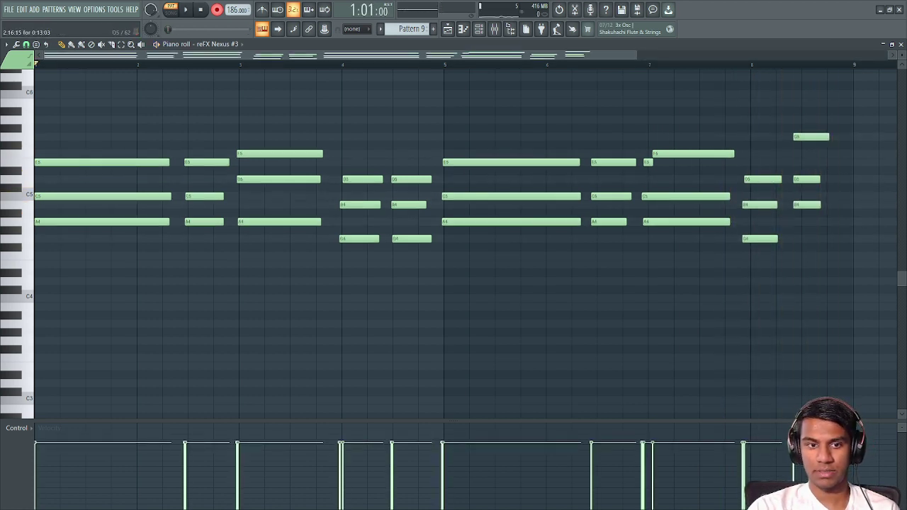
left_click_drag(279, 179, 278, 196)
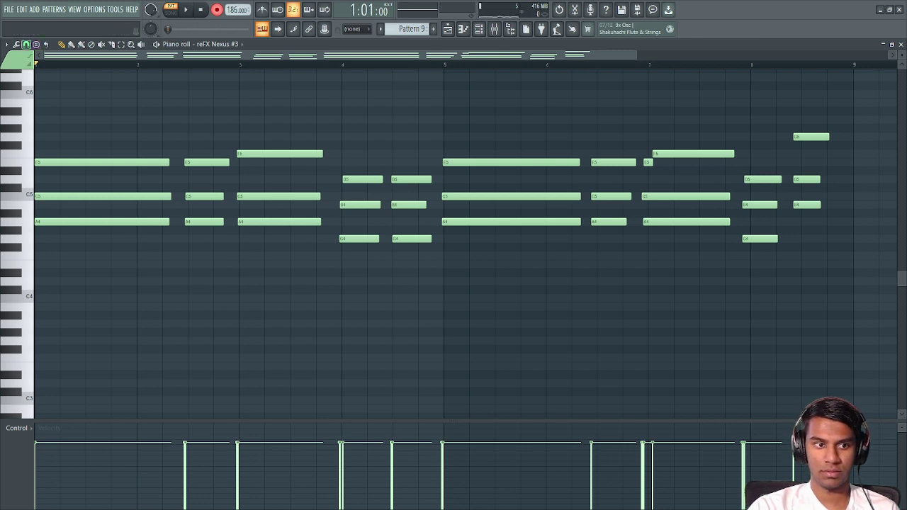
Step: Quantize all of Pattern 9's notes, extend them legato so each reaches the next chord, and preview the result
key("ctrl+a")
key("ctrl+q")
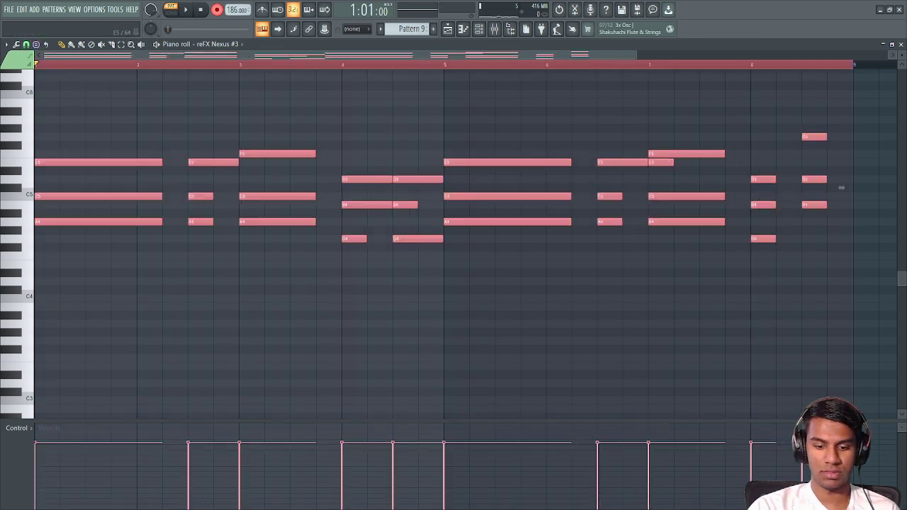
key("ctrl+l")
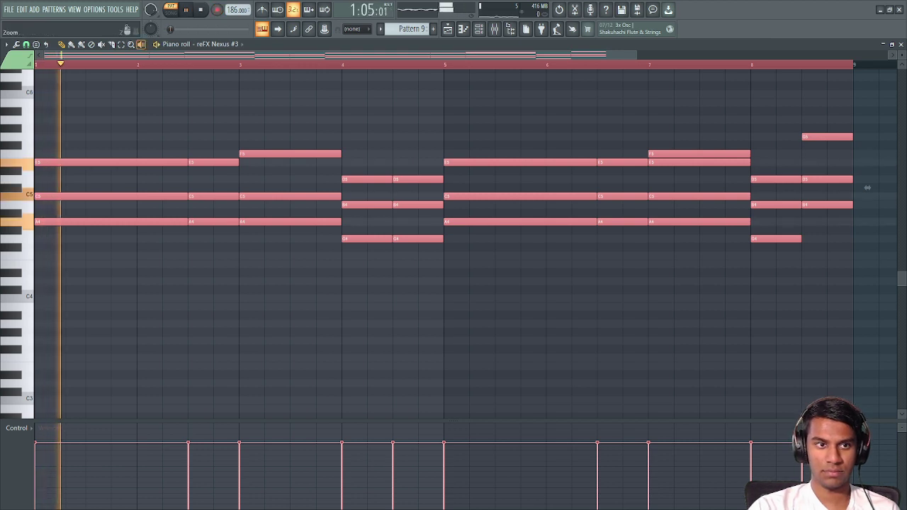
key("space")
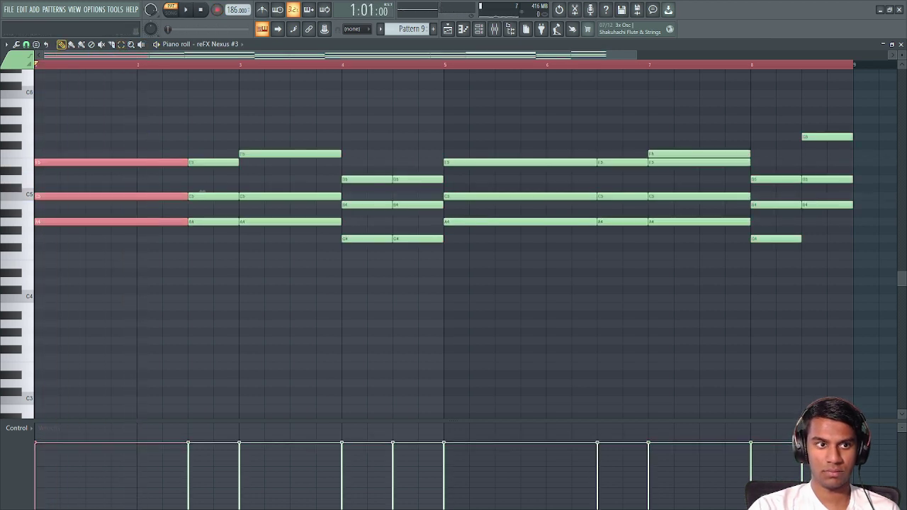
Step: Delete the extra E5 note at bar 7 beneath the F5 and select all of Pattern 9's notes
mouse_move(203, 190)
left_mouse_down()
mouse_move(177, 192)
mouse_move(203, 189)
left_mouse_up()
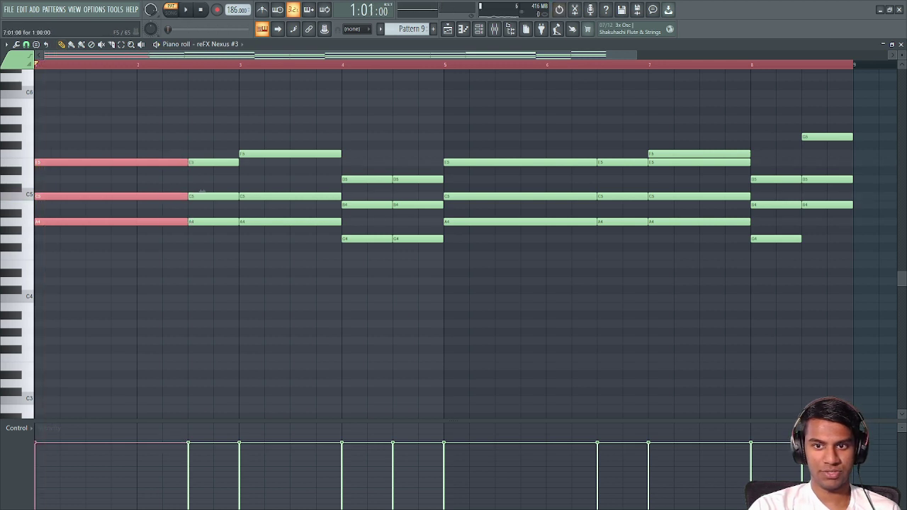
right_click(698, 163)
key("ctrl+a")
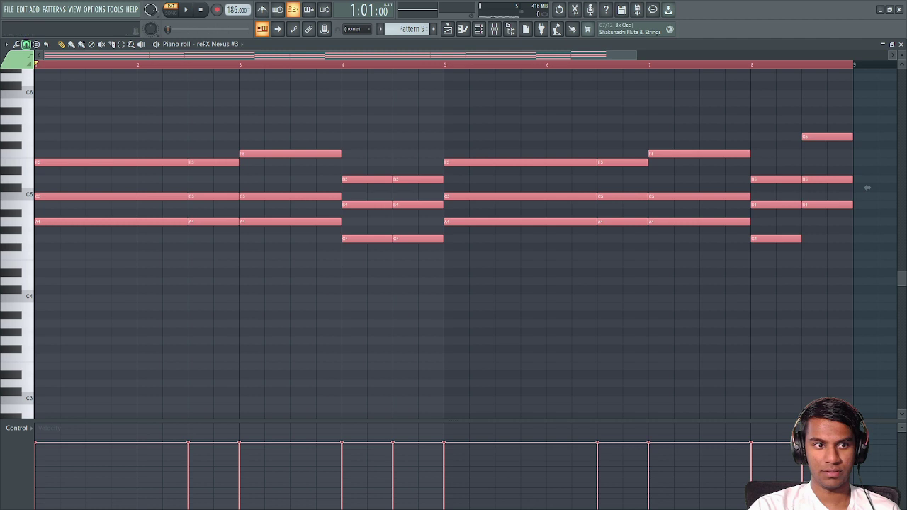
Step: Shorten all of Pattern 9's notes in two passes to leave one-beat gaps between chords, and preview the result
left_click_drag(867, 187, 854, 188)
key("space")
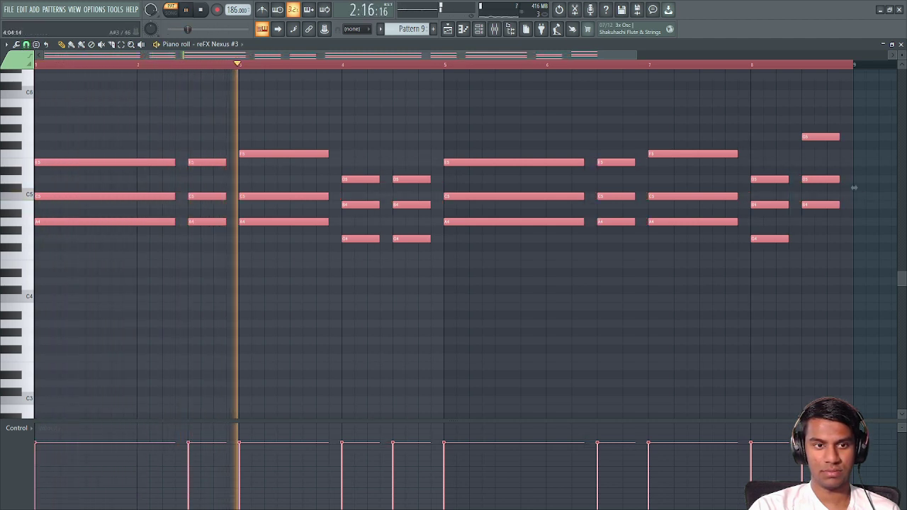
key("space")
left_click_drag(853, 187, 841, 188)
key("space")
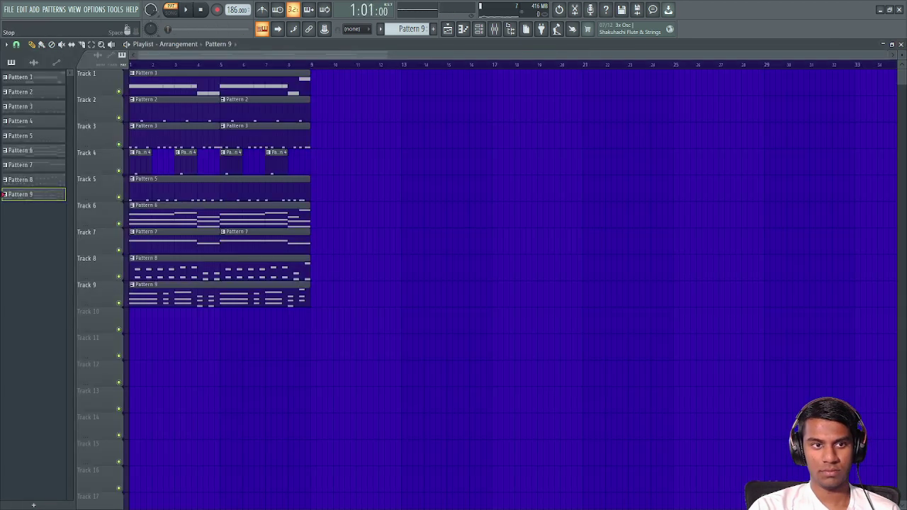
Step: Solo Track 9 together with Track 6 and play the two patterns against each other
right_click(118, 304)
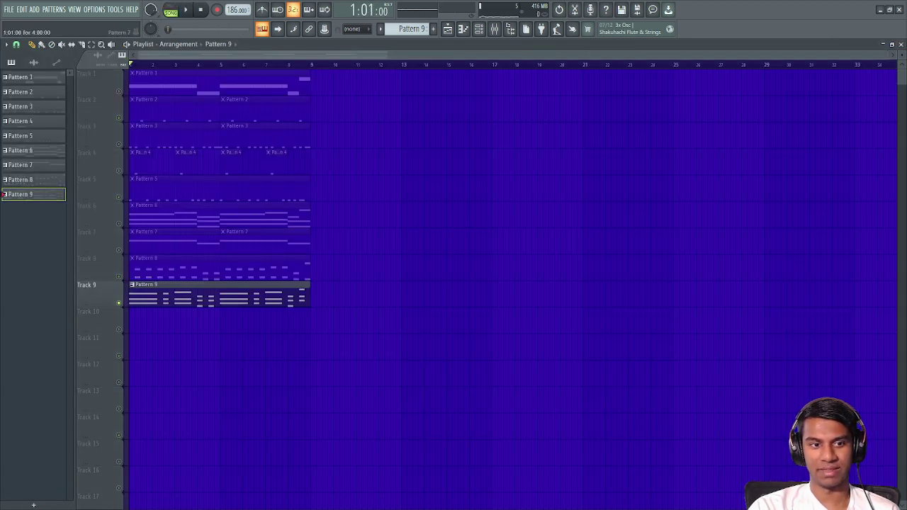
left_click(119, 224)
key("space")
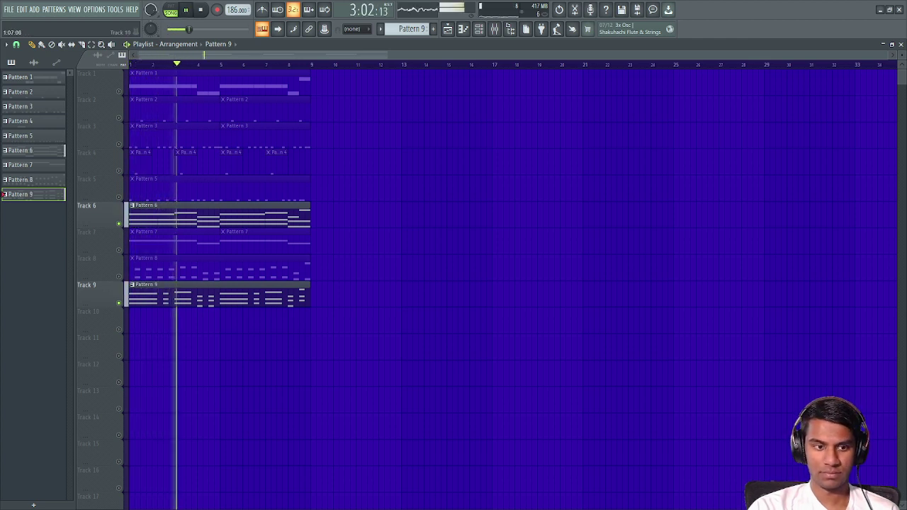
key("space")
Step: Restore all playlist tracks from solo and play the full arrangement with Pattern 9
left_click(118, 224)
right_click(118, 303)
key("space")
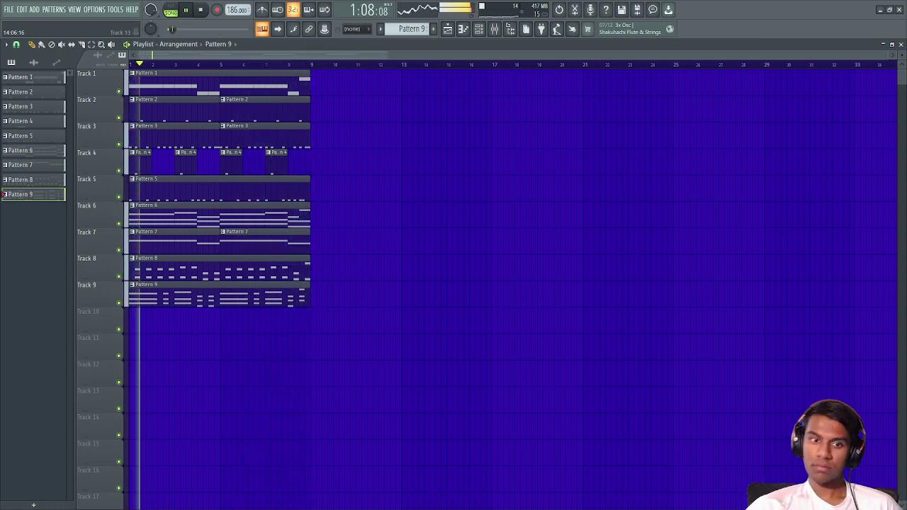
key("space")
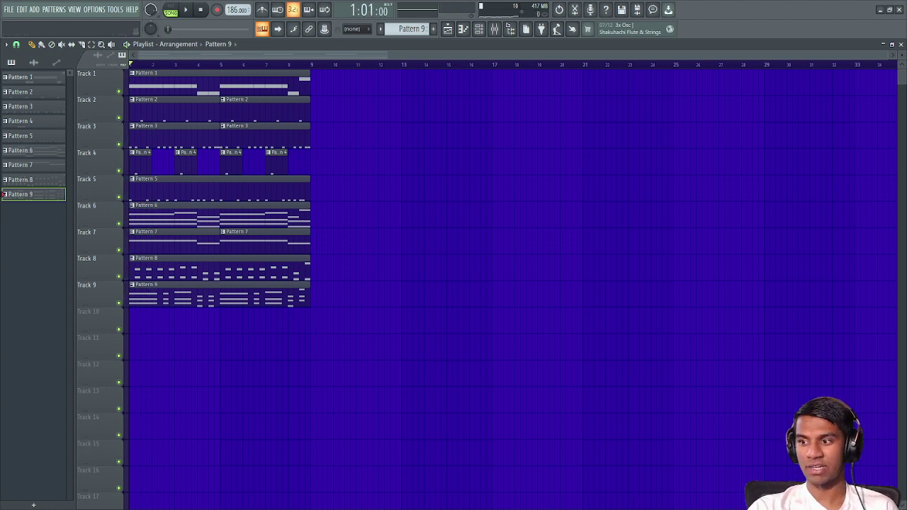
Step: Add a new reFX Nexus channel and load the LD Dance Saw 9 preset from the Single Layer Leads category
left_click(463, 29)
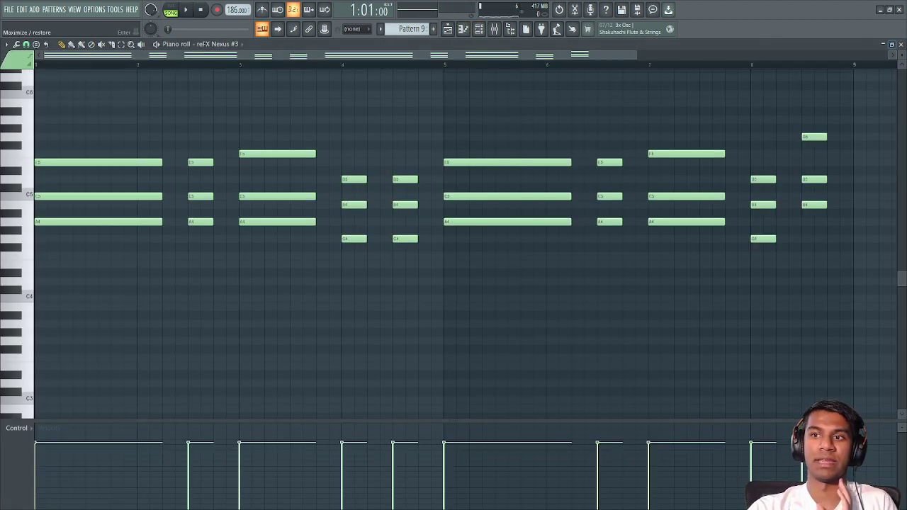
left_click(901, 44)
left_click(479, 29)
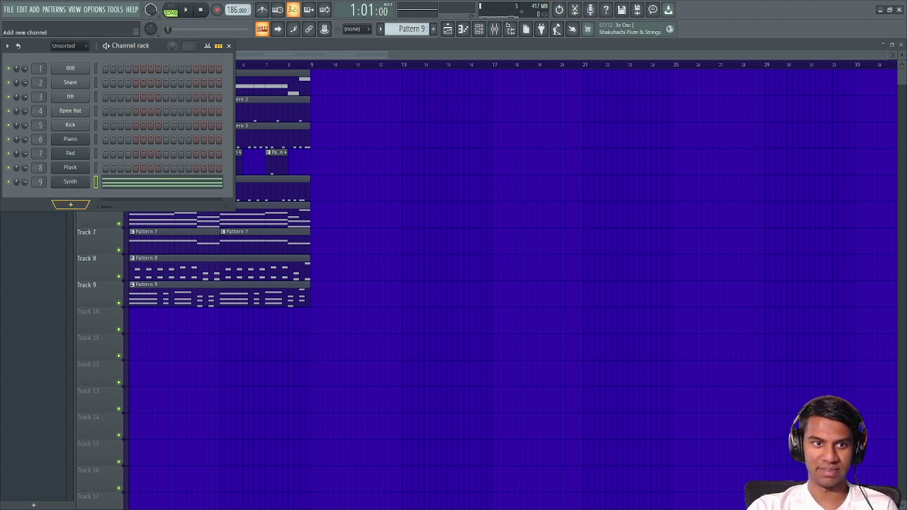
left_click(71, 205)
left_click_drag(276, 175, 454, 207)
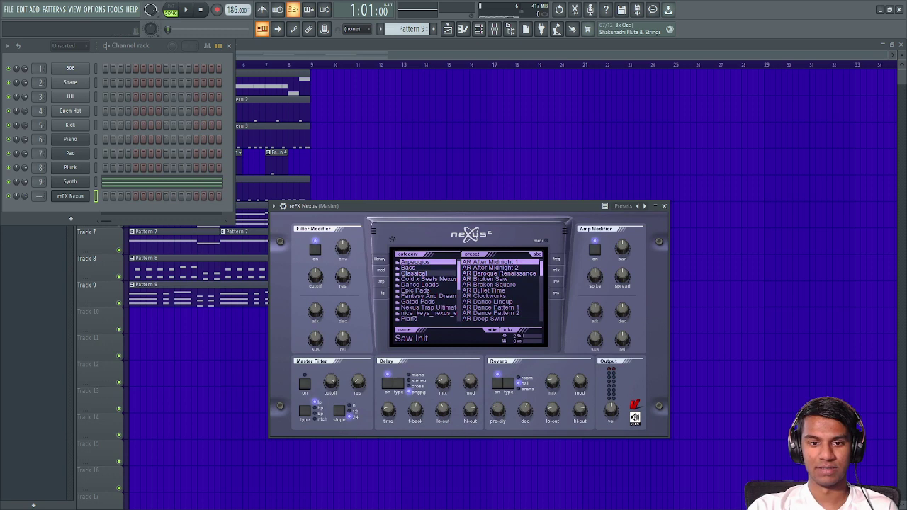
scroll(428, 279, "down", 4)
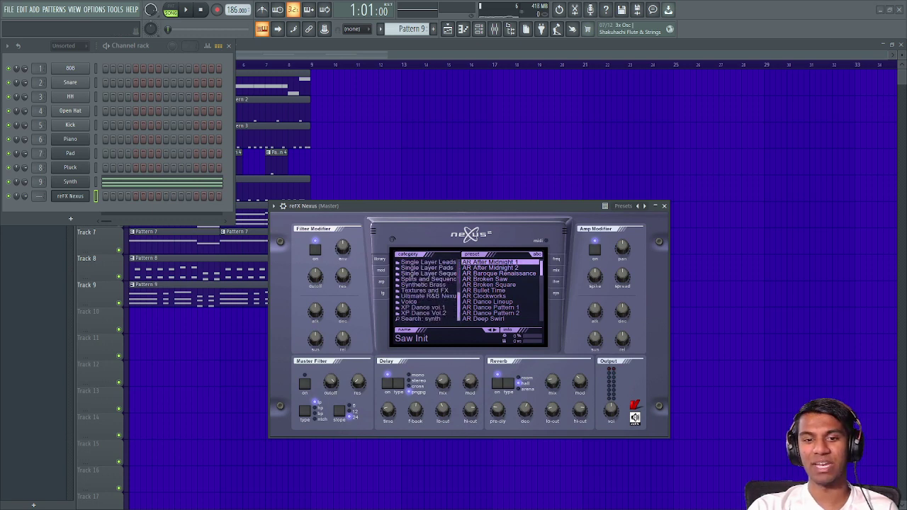
left_click(428, 262)
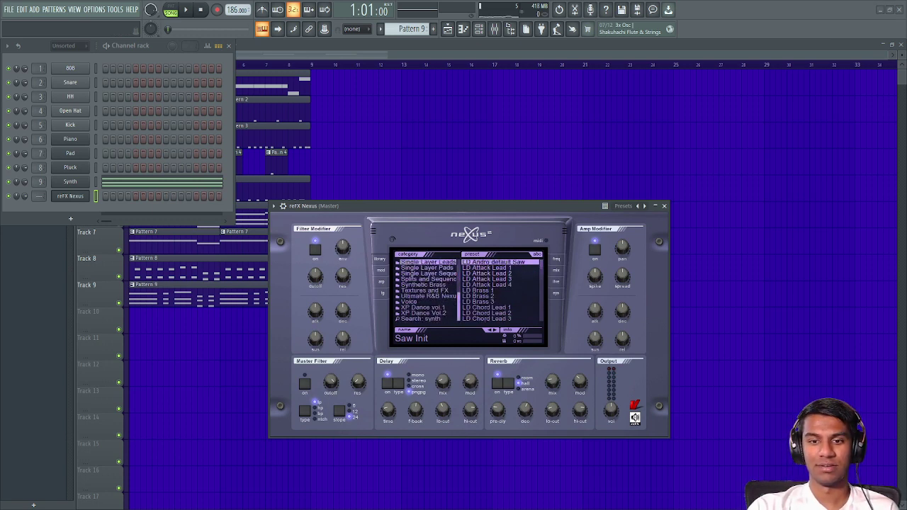
scroll(496, 291, "down", 5)
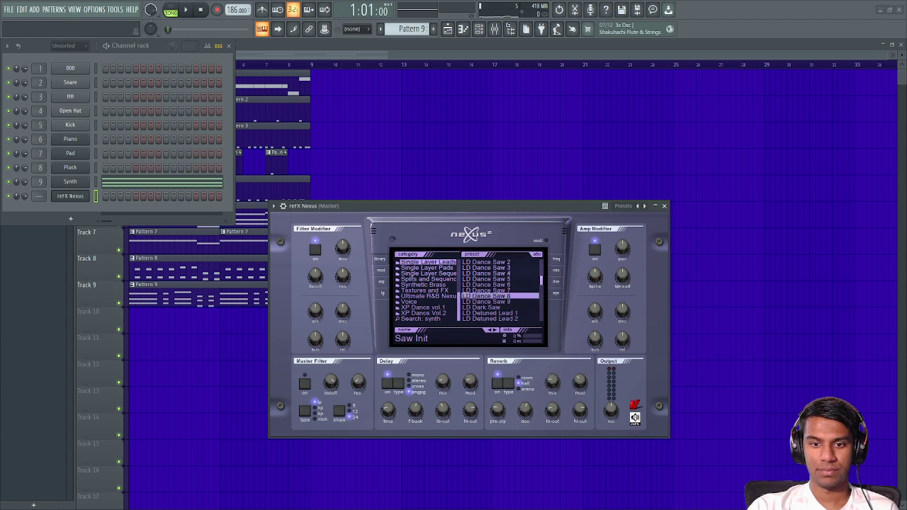
left_click(489, 301)
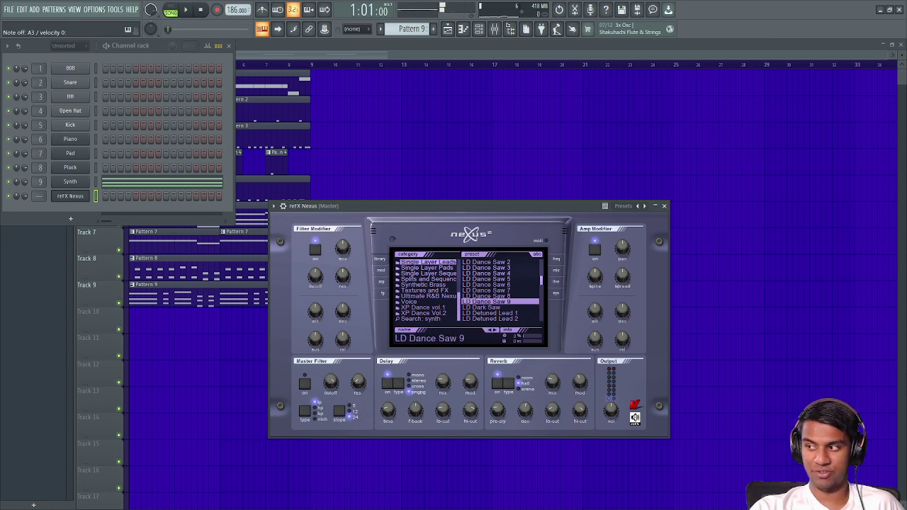
Step: Enable the Nexus master filter, turn down its cutoff, and route the channel to mixer track Insert 10
left_click(304, 383)
left_click_drag(331, 382, 330, 399)
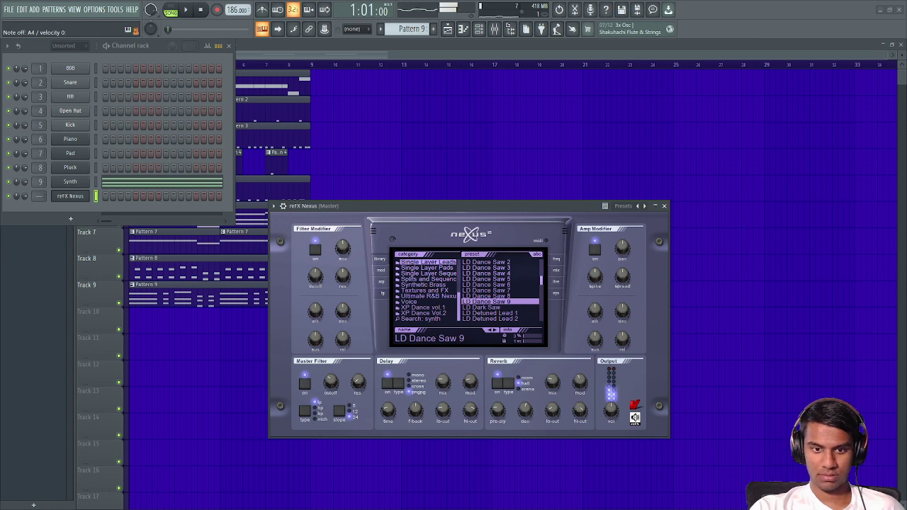
left_click(381, 282)
left_click(381, 270)
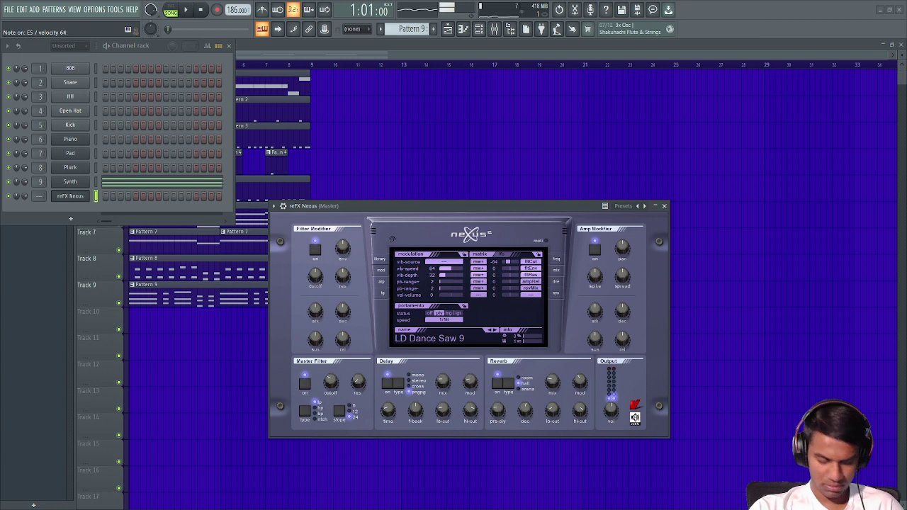
key("Escape")
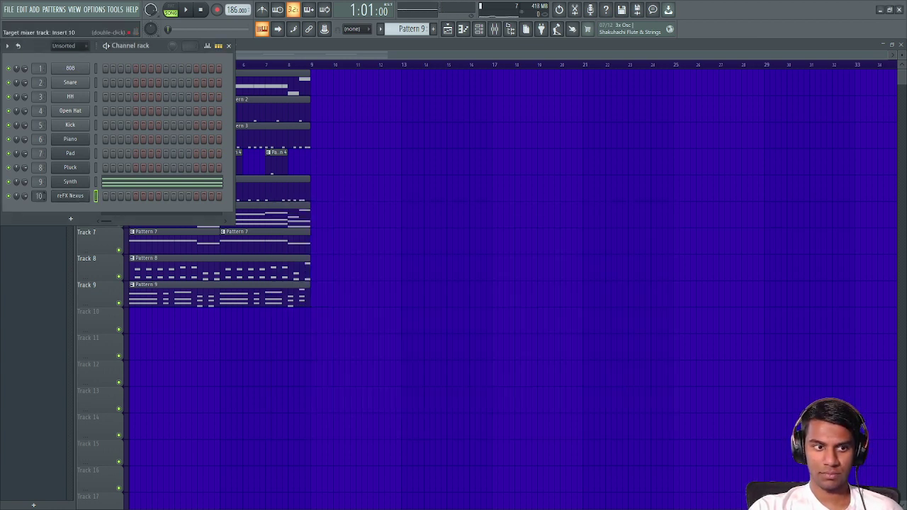
Step: Create Pattern 10 on Track 10 with a four-bar line holding A4 and dropping to G4 for the last half of bars 2 and 4
left_click(432, 29)
left_click_drag(273, 371, 130, 319)
key("F7")
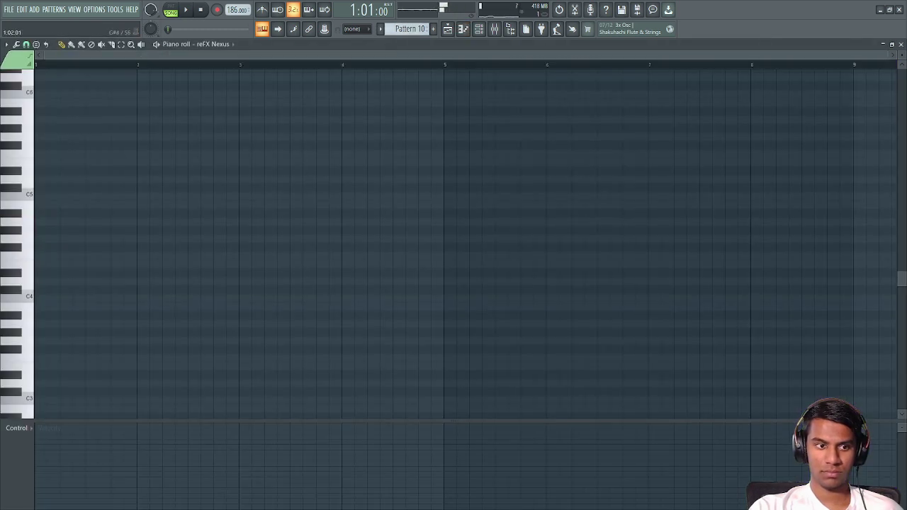
left_click(143, 222)
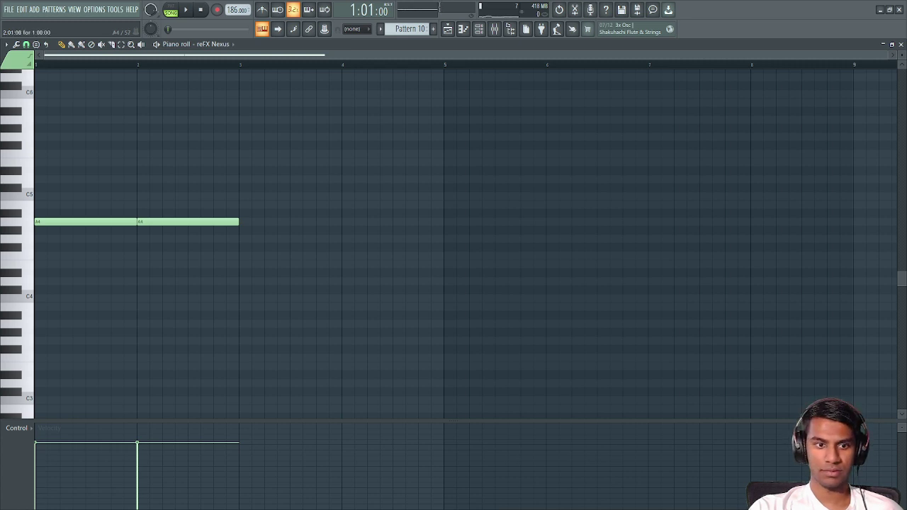
left_click_drag(237, 222, 187, 221)
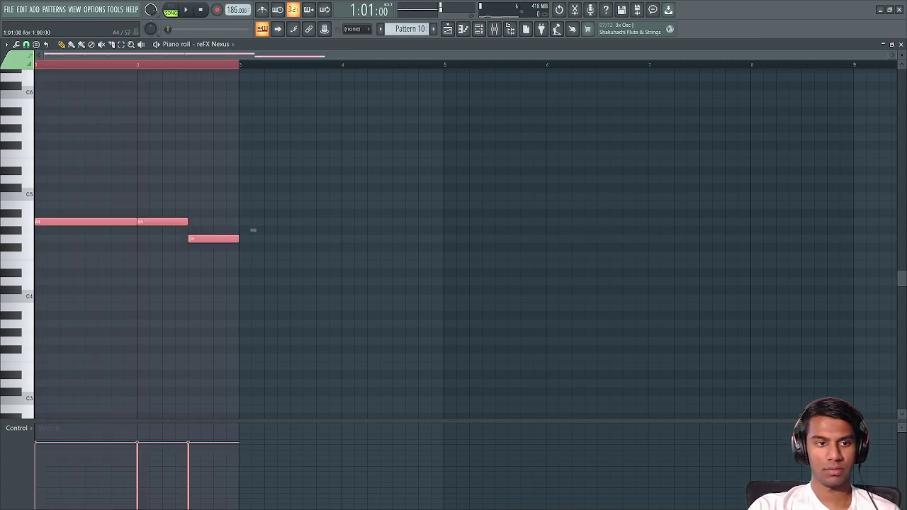
key("F5")
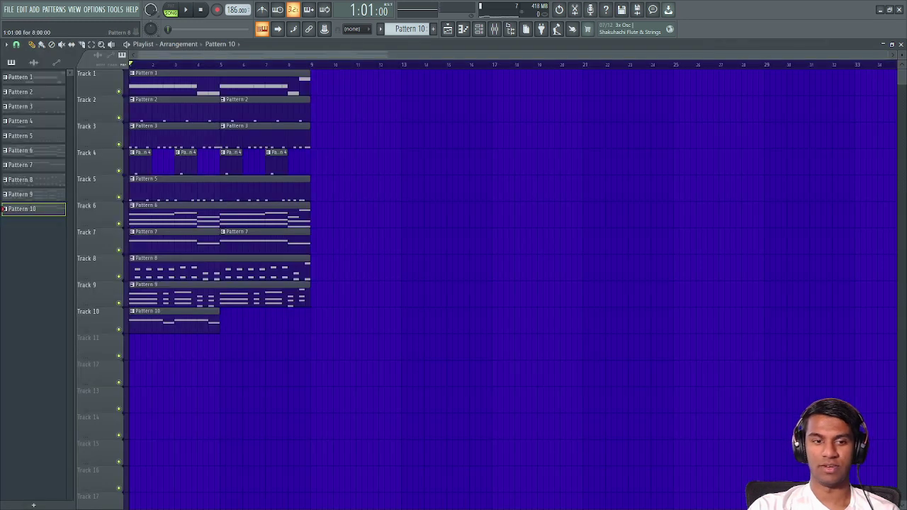
Step: Place a second Pattern 10 clip on Track 10 from bar 5 and play the arrangement
left_click(222, 322)
key("space")
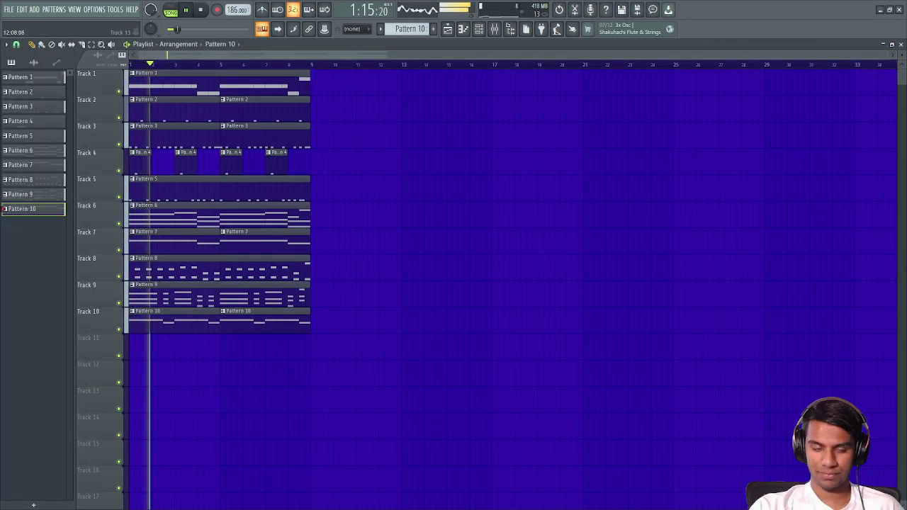
key("space")
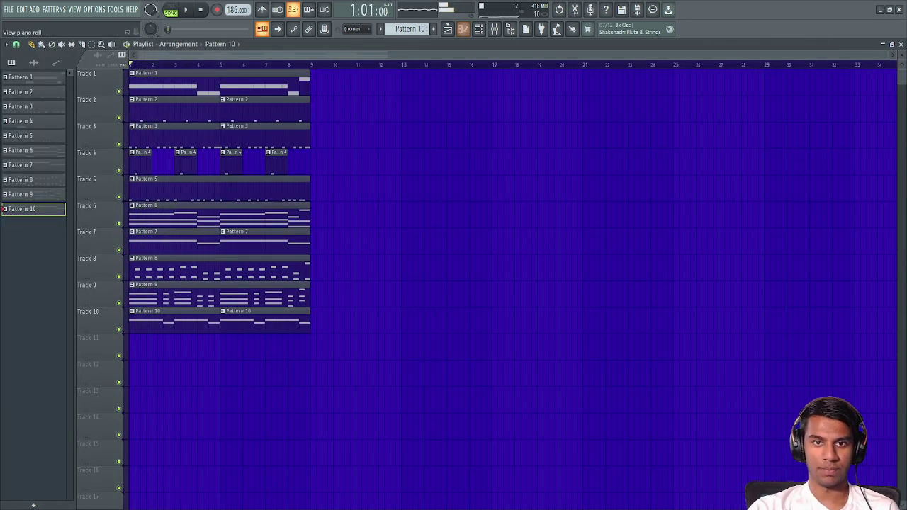
Step: Rework Pattern 10 so A4 runs through bars 1 to 3 and G4 fills bar 4, and play the arrangement
key("F7")
right_click(201, 239)
right_click(183, 222)
left_click_drag(135, 222, 238, 221)
left_click(213, 222)
right_click(407, 239)
left_click_drag(386, 213, 369, 239)
right_click(386, 230)
key("F5")
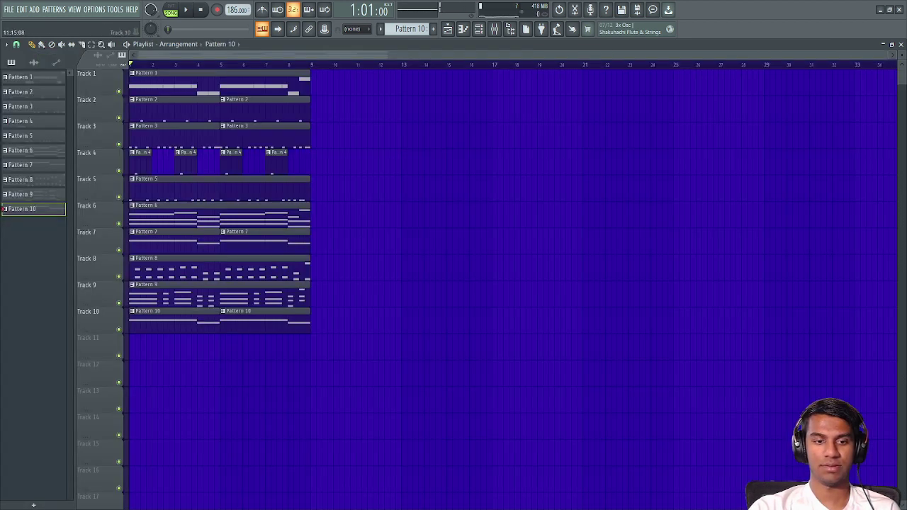
key("space")
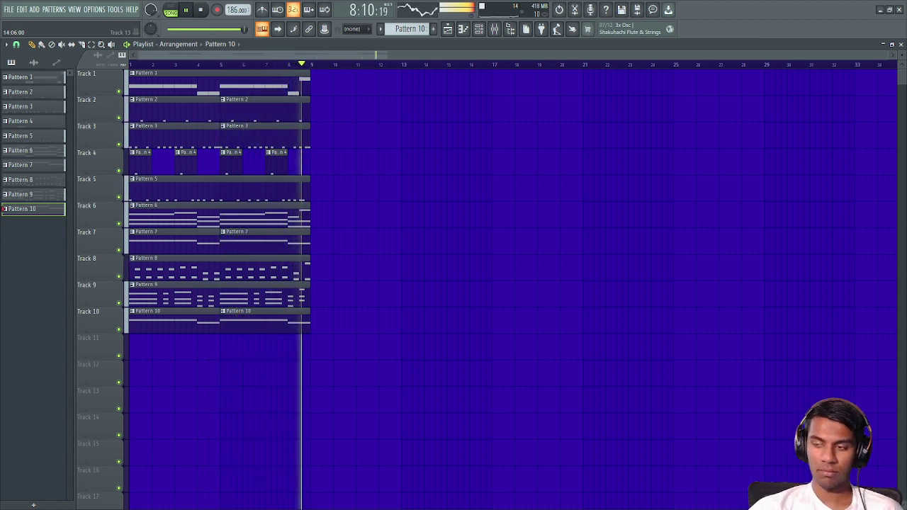
key("space")
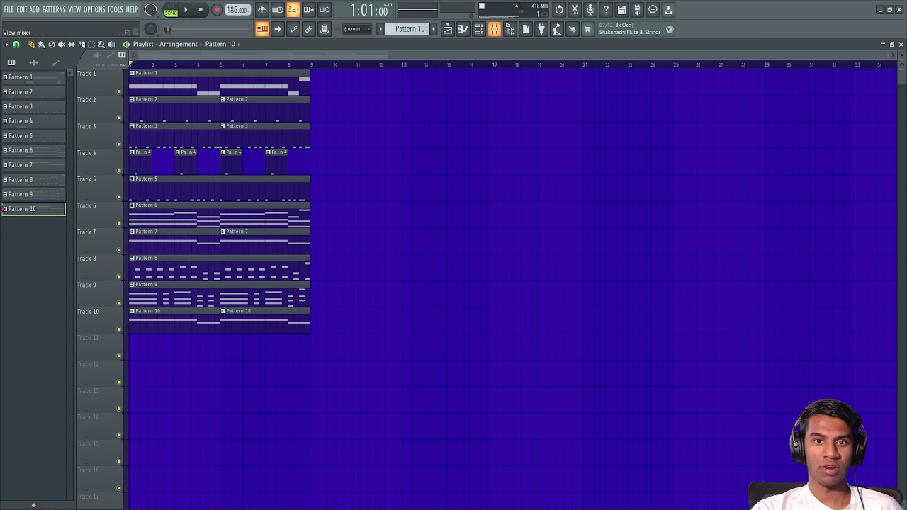
Step: Name channel 10 Saw and add another reFX Nexus channel with the Ultimate R&B - Pluck 3 preset
left_click(479, 29)
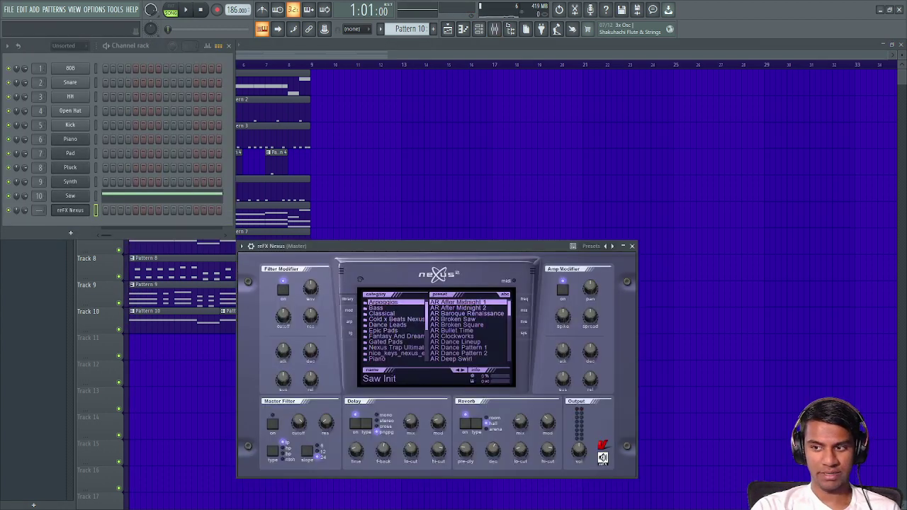
scroll(396, 330, "down", 4)
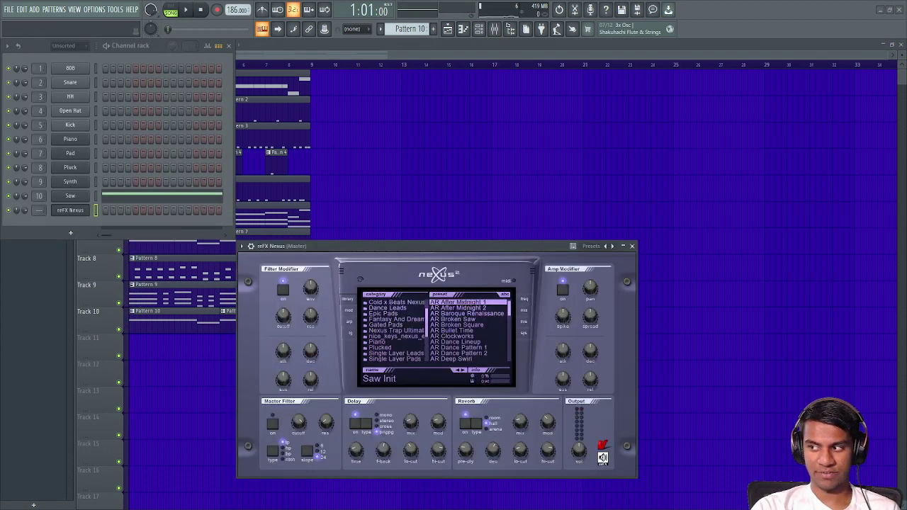
left_click(396, 347)
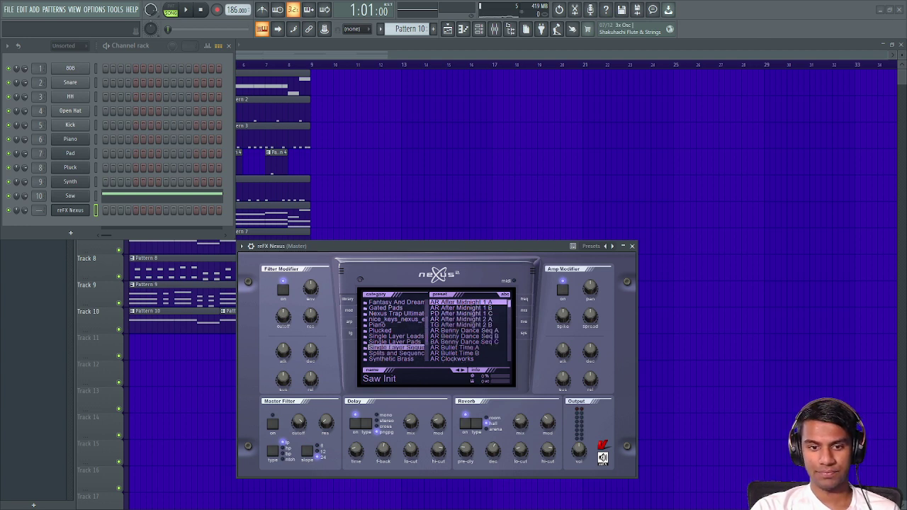
scroll(396, 330, "down", 1)
left_click(396, 353)
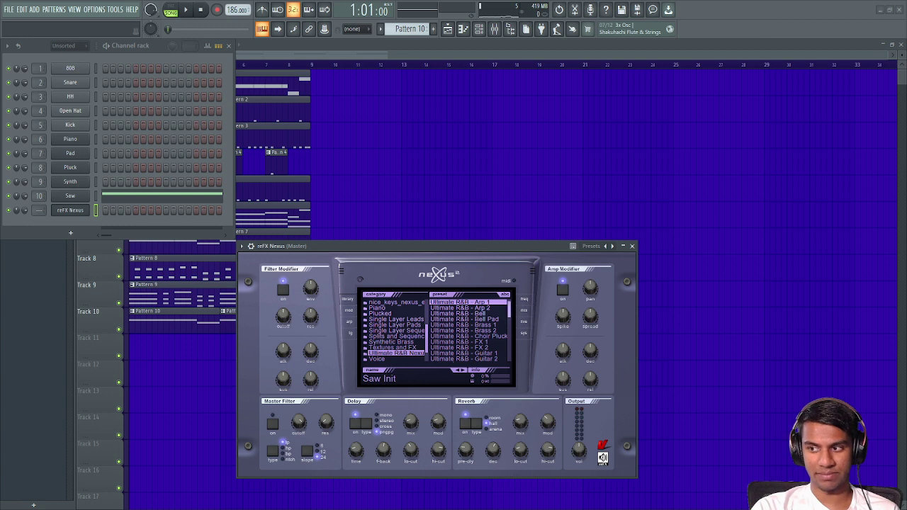
scroll(469, 330, "down", 5)
scroll(469, 331, "up", 1)
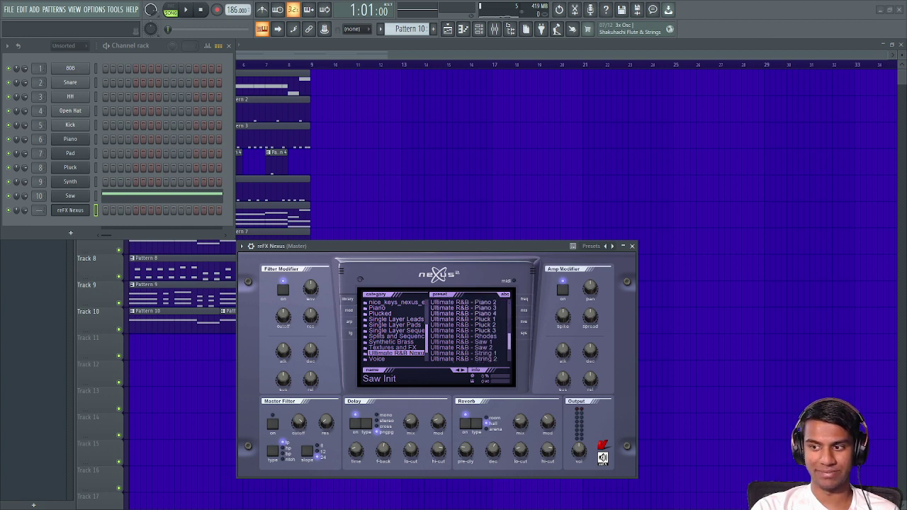
left_click(464, 331)
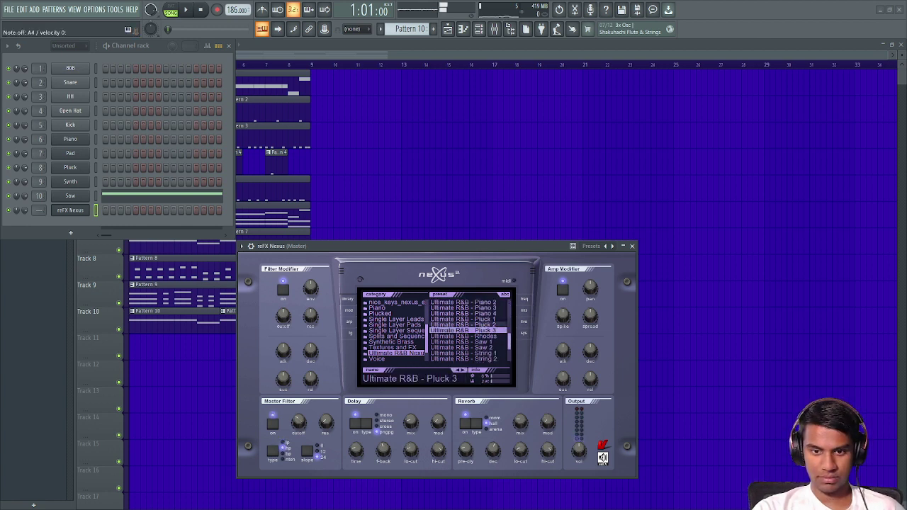
Step: Audition the Ultimate R&B presets in Nexus, going from Pluck 1 down the list to Theremin
left_click(464, 325)
left_click(464, 320)
key("Down")
key("Down")
key("Down")
key("Down")
key("Down")
key("Down")
key("Down")
key("Down")
key("Down")
key("Down")
key("Down")
key("Down")
key("Down")
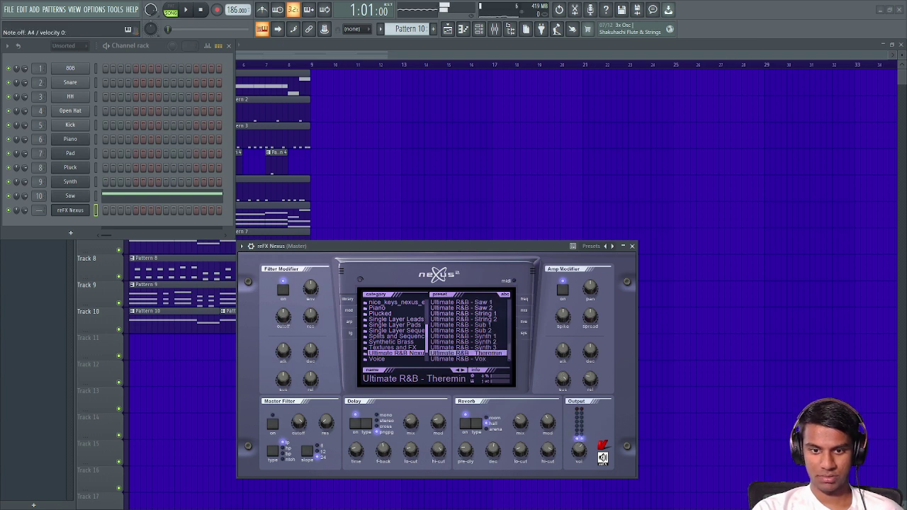
Step: Audition the Ultimate R&B presets back up the list from Theremin to Horn 1
key("Up")
key("Up")
key("Up")
key("Up")
key("Up")
key("Up")
key("Up")
key("Up")
key("Up")
key("Up")
key("Up")
key("Up")
key("Up")
key("Up")
key("Up")
key("Up")
key("Up")
key("Up")
key("Up")
key("Up")
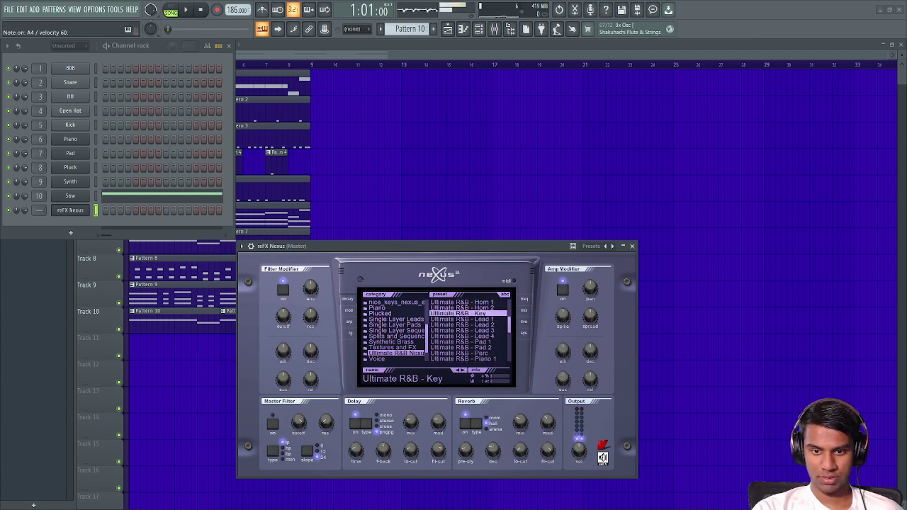
key("Up")
key("Up")
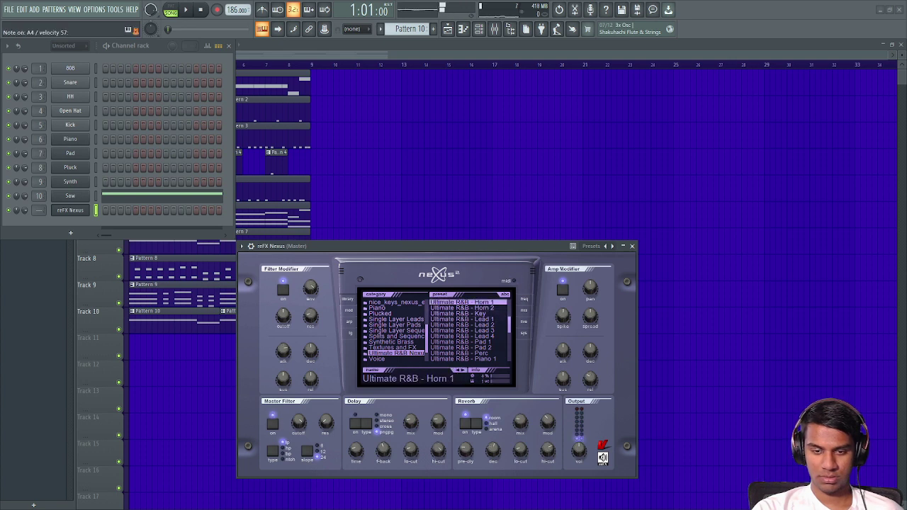
Step: Load the Ultimate R&B - Bell preset in Nexus
scroll(468, 318, "up", 8)
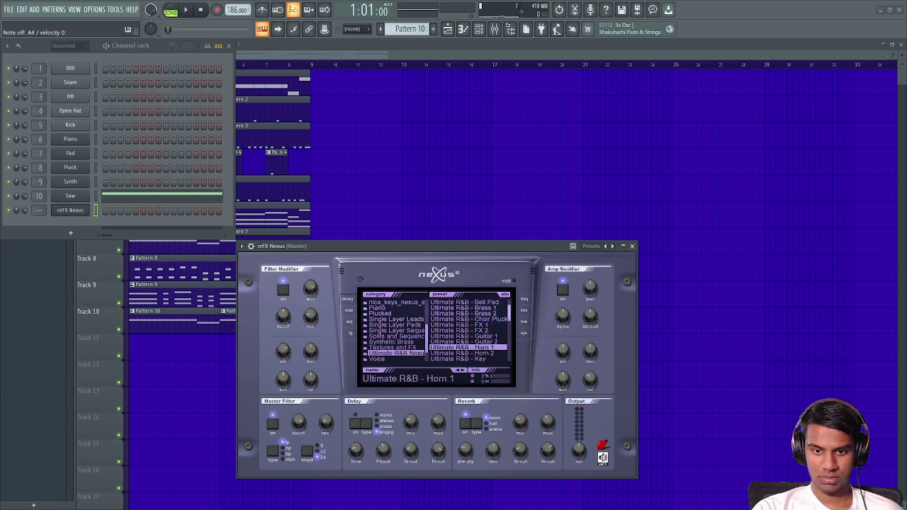
scroll(468, 318, "up", 3)
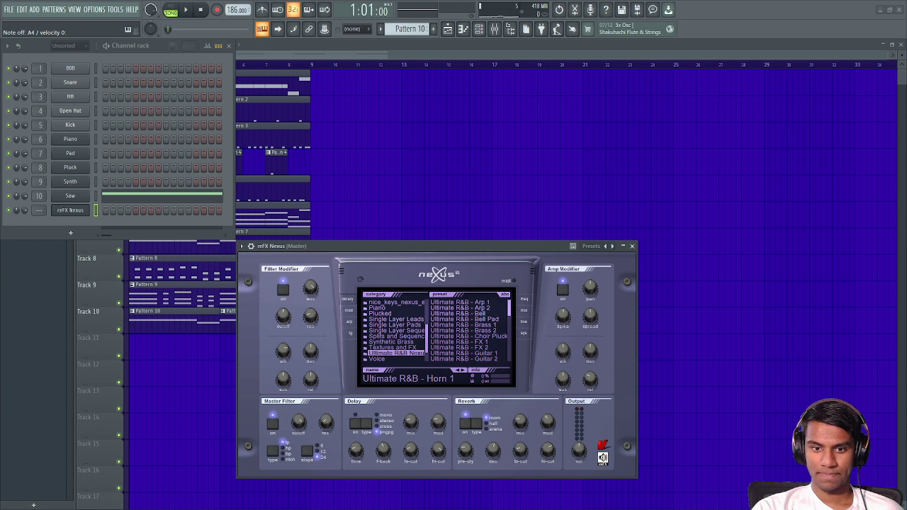
left_click(476, 308)
left_click(476, 313)
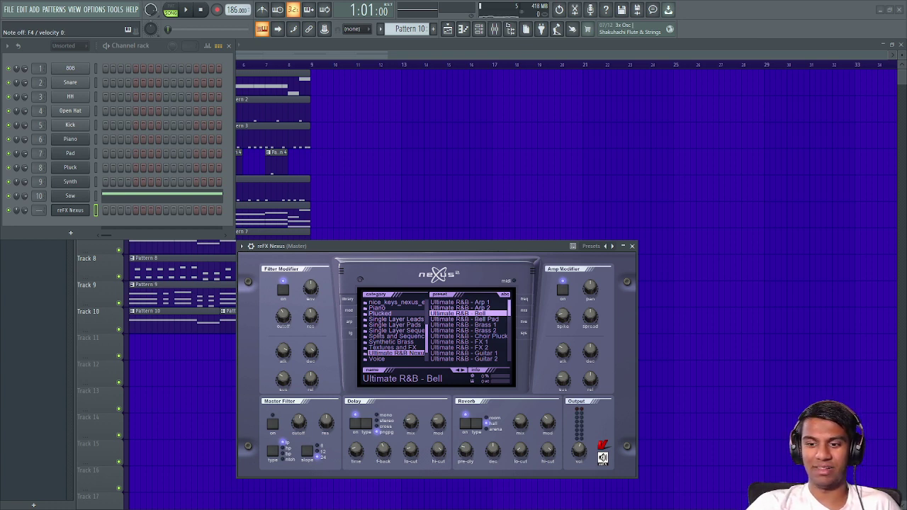
Step: Audition the PL Hands Up Bells 4, 2 and 1 presets from the Plucked category, showing the mix page
left_click(382, 313)
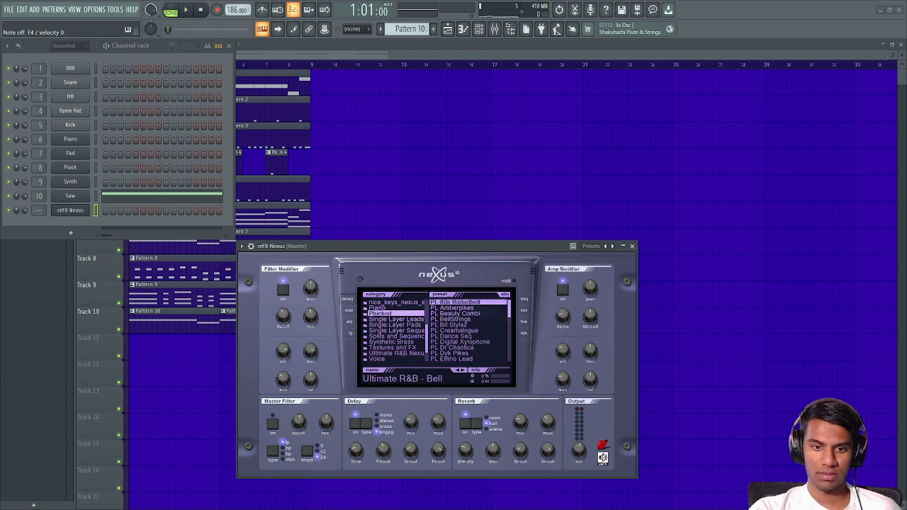
scroll(468, 330, "down", 10)
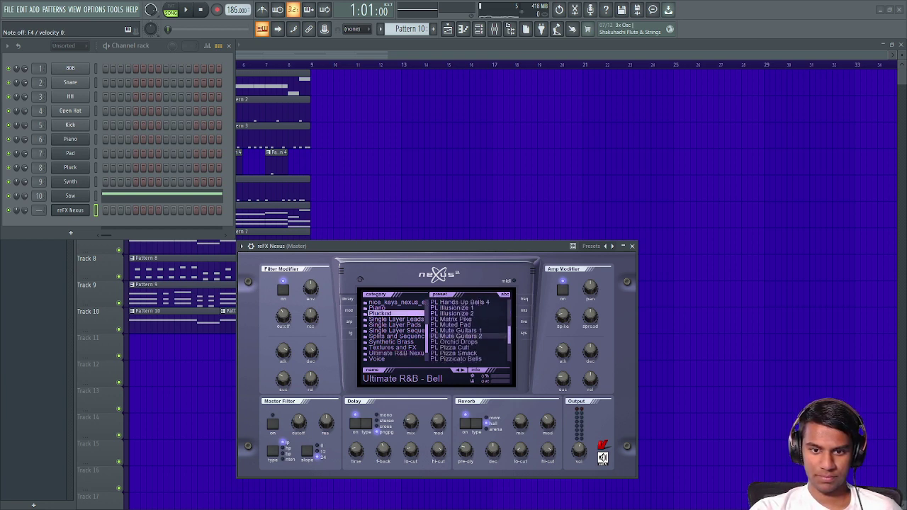
left_click(459, 336)
left_click(524, 310)
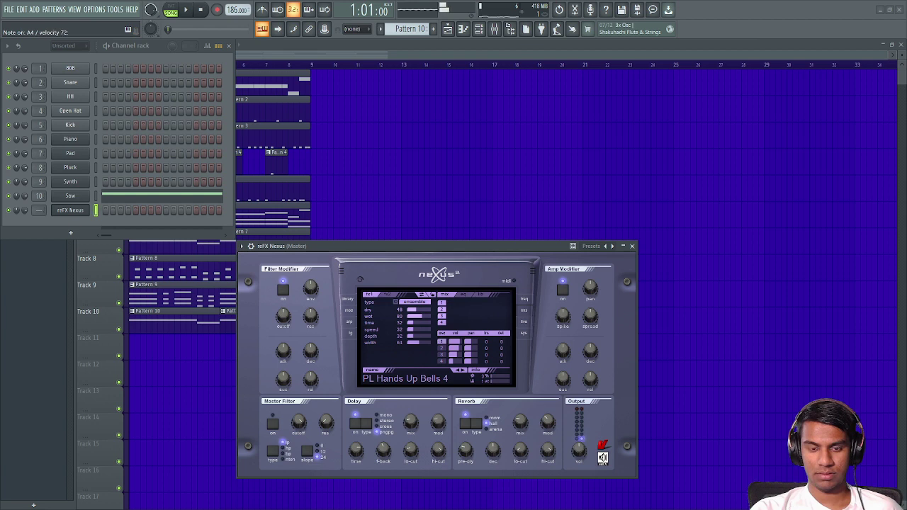
left_click(347, 299)
left_click(468, 324)
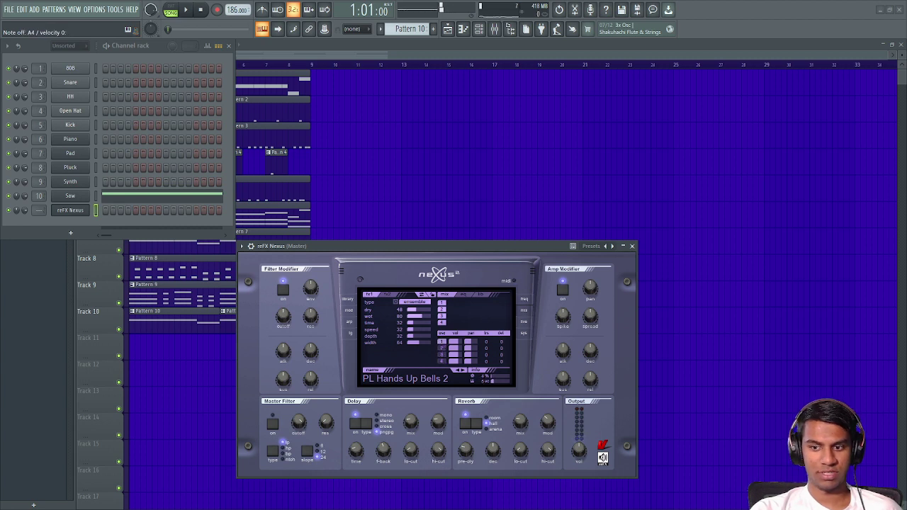
left_click(348, 299)
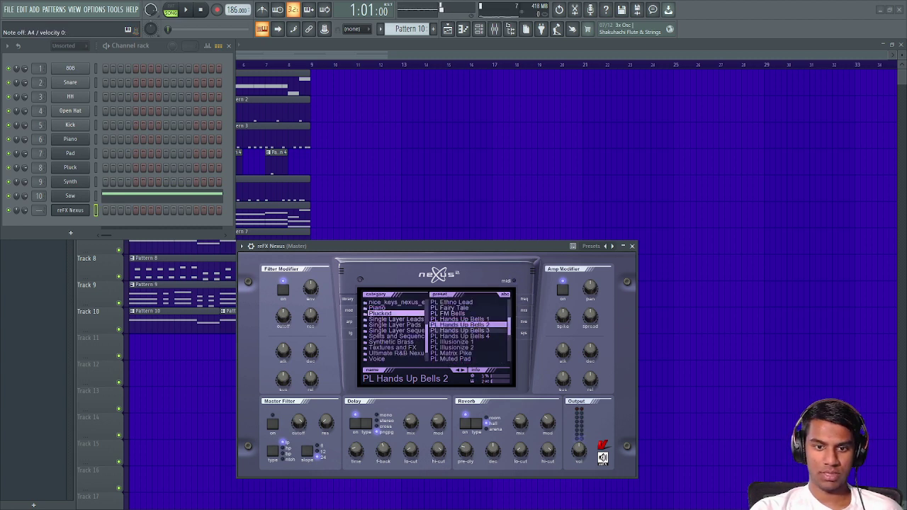
left_click(468, 317)
left_click(524, 310)
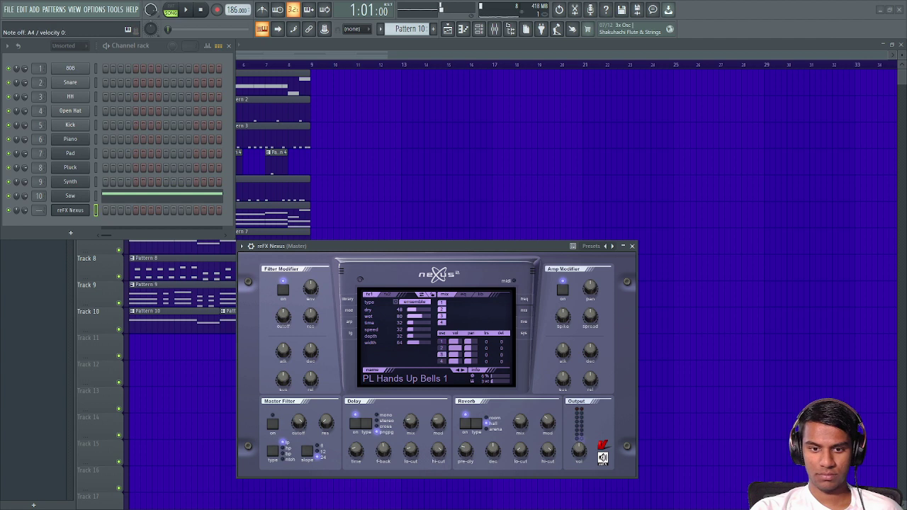
Step: Audition the PL Hands Up Bells 3 preset and reload PL Hands Up Bells 4
left_click(348, 299)
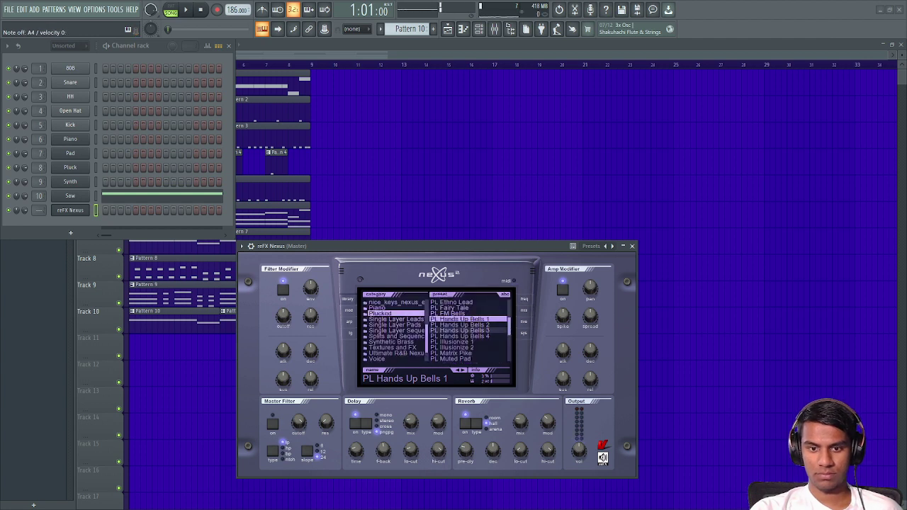
left_click(467, 330)
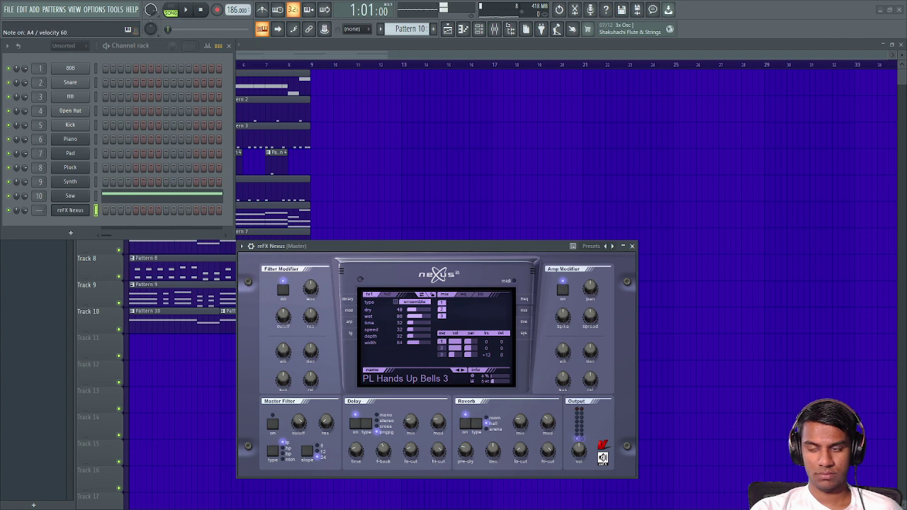
left_click(347, 299)
left_click(464, 337)
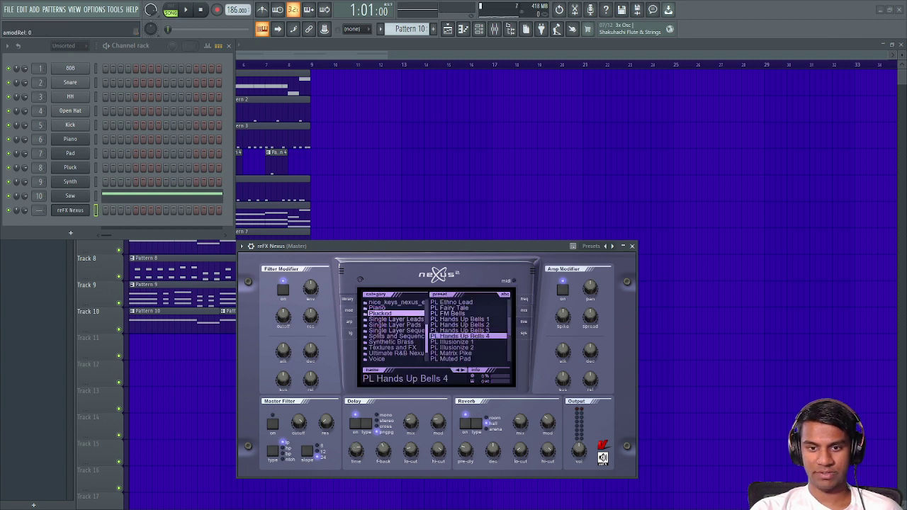
left_click(524, 310)
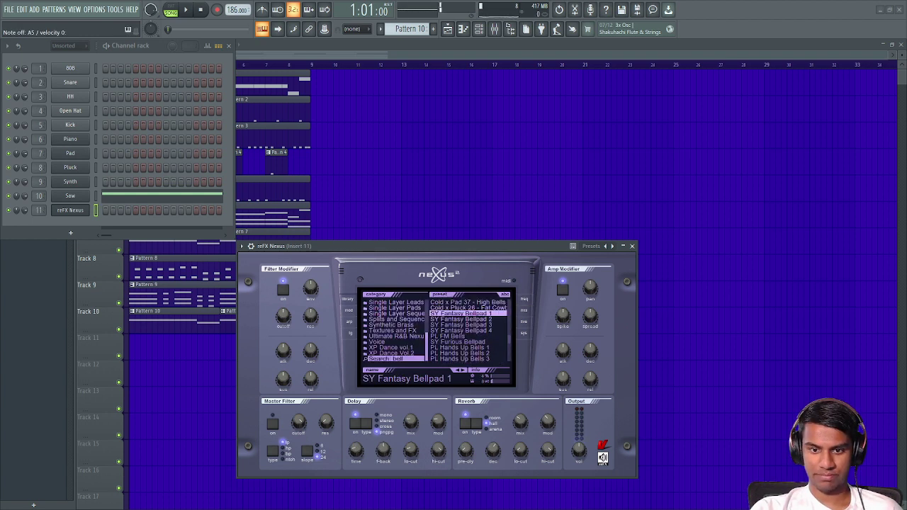
Step: Load the PL VZ Bells 2 preset from the bell search results and close the Nexus window
scroll(465, 330, "down", 4)
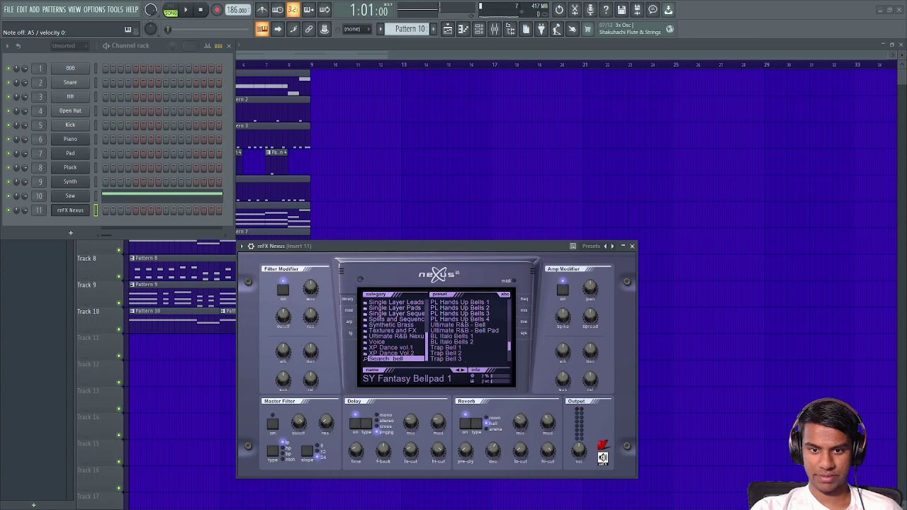
scroll(467, 330, "up", 2)
scroll(467, 330, "down", 7)
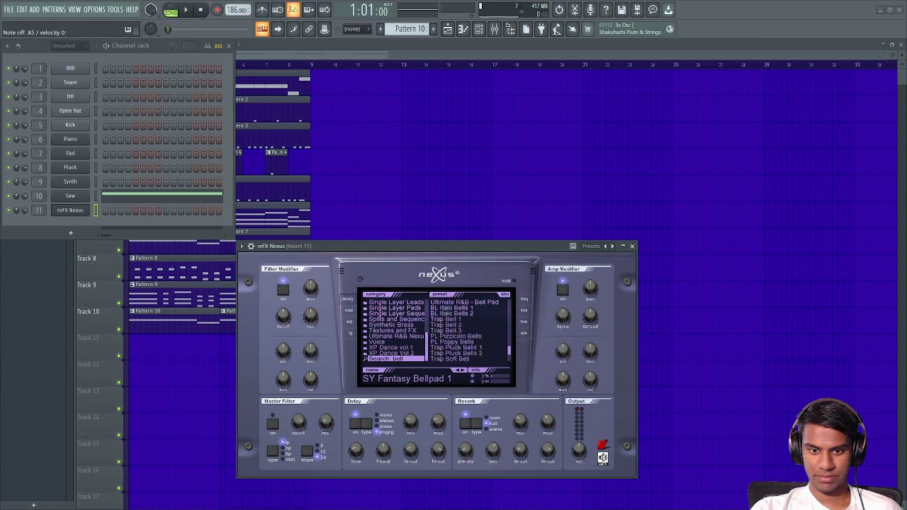
scroll(468, 330, "down", 7)
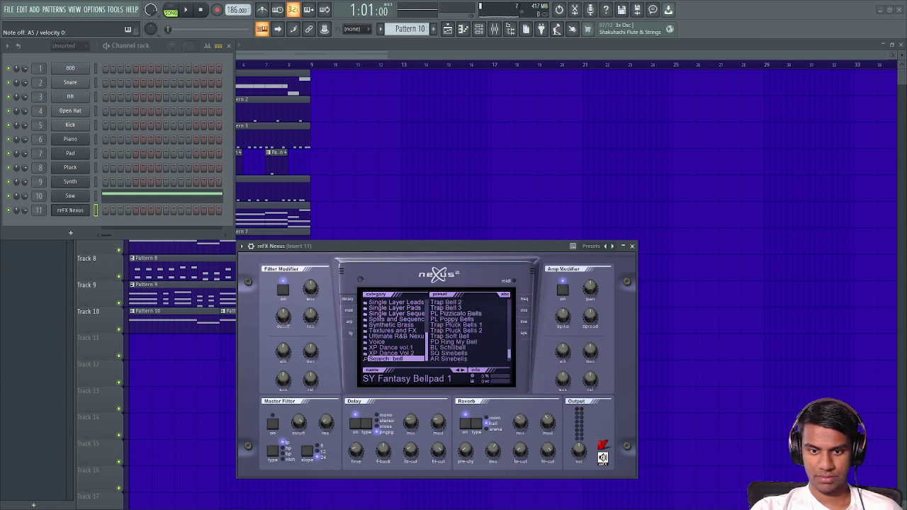
left_click(449, 353)
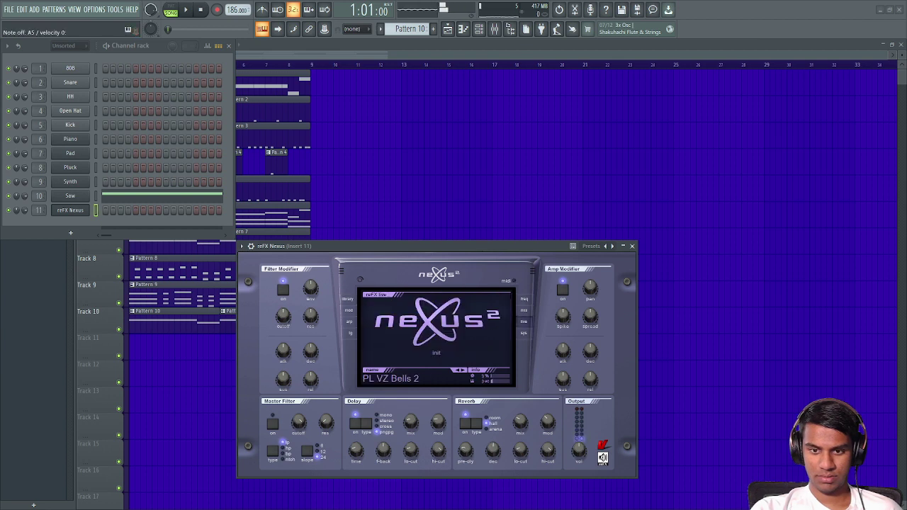
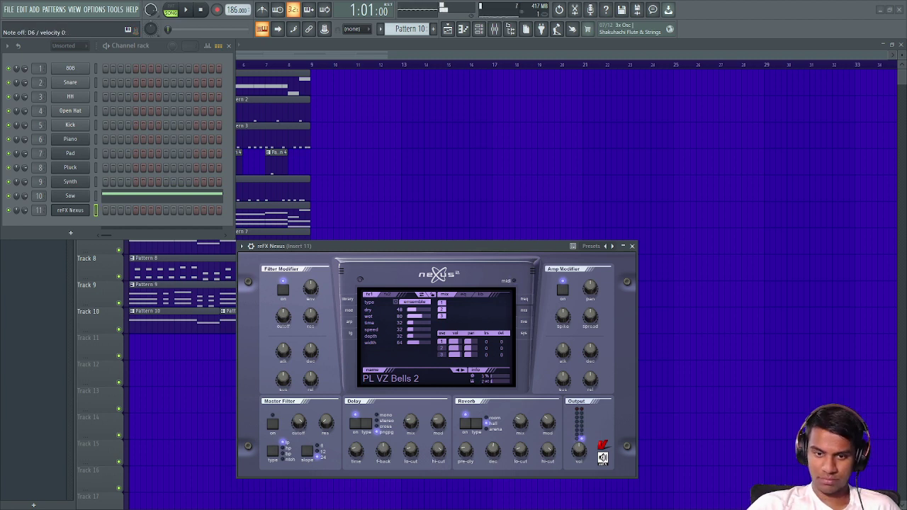
left_click(632, 246)
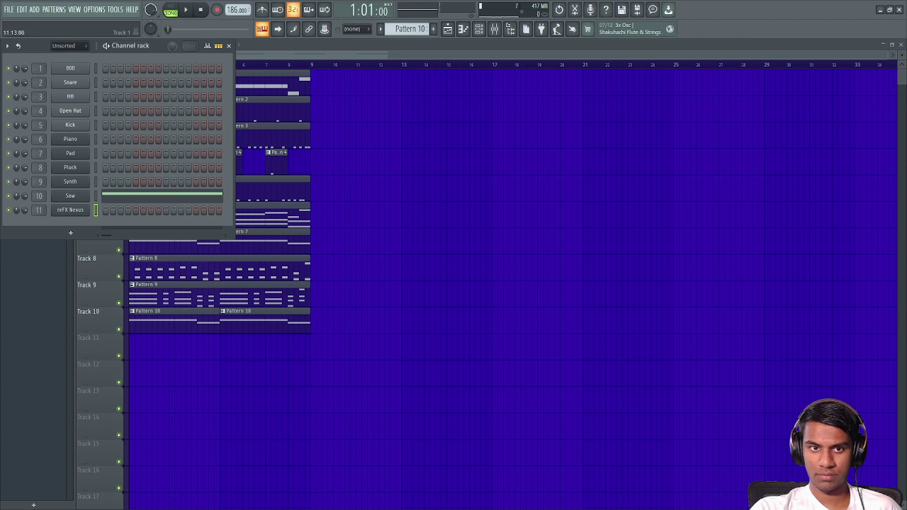
Step: Add a new Pattern 11 at bar 1 of Track 11 and open the Nexus channel's piano roll
left_click(433, 29)
left_click_drag(229, 347, 133, 347)
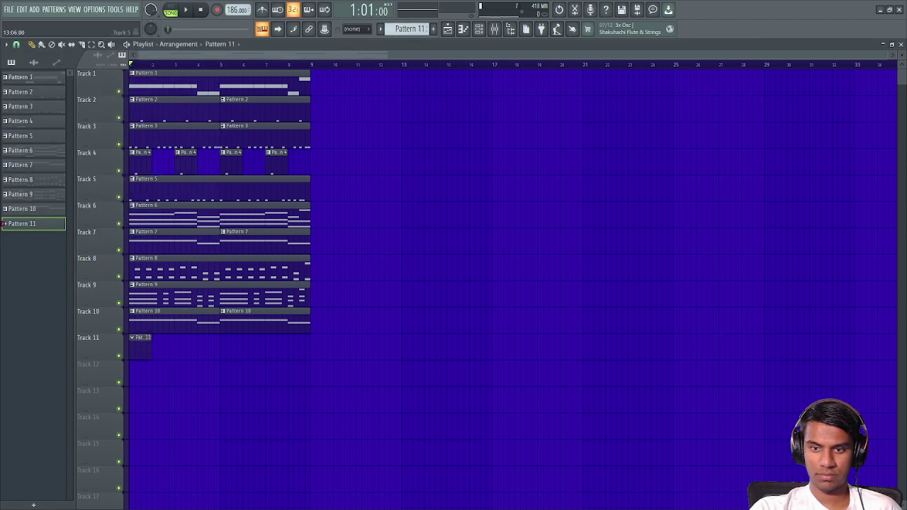
key("F7")
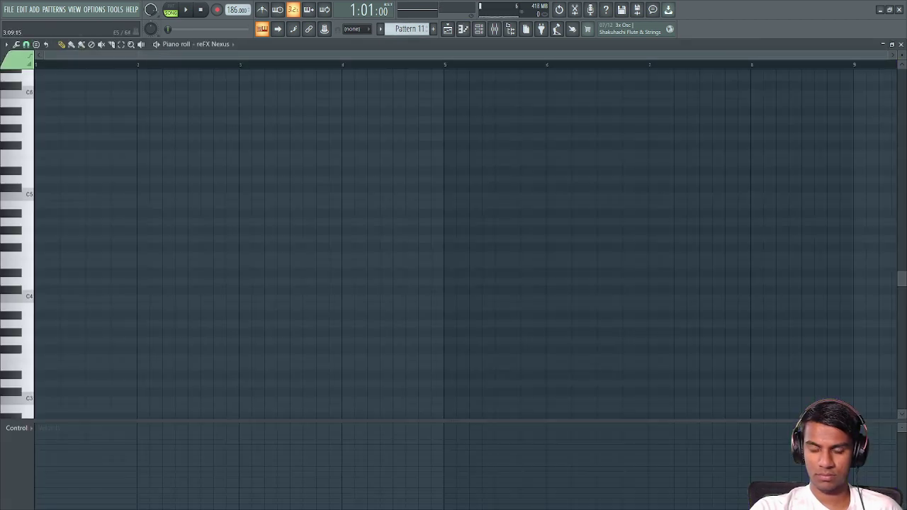
Step: Shorten a trial C5 note to an eighth note, replacing it with a C6 note at the start of bar 1
left_click(43, 197)
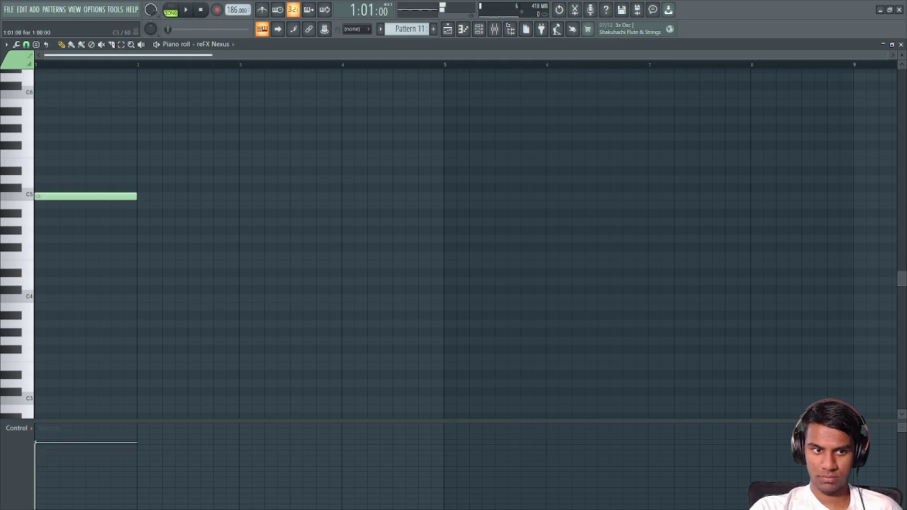
left_click_drag(135, 196, 46, 196)
right_click(41, 197)
scroll(41, 212, "up", 5)
left_click(41, 222)
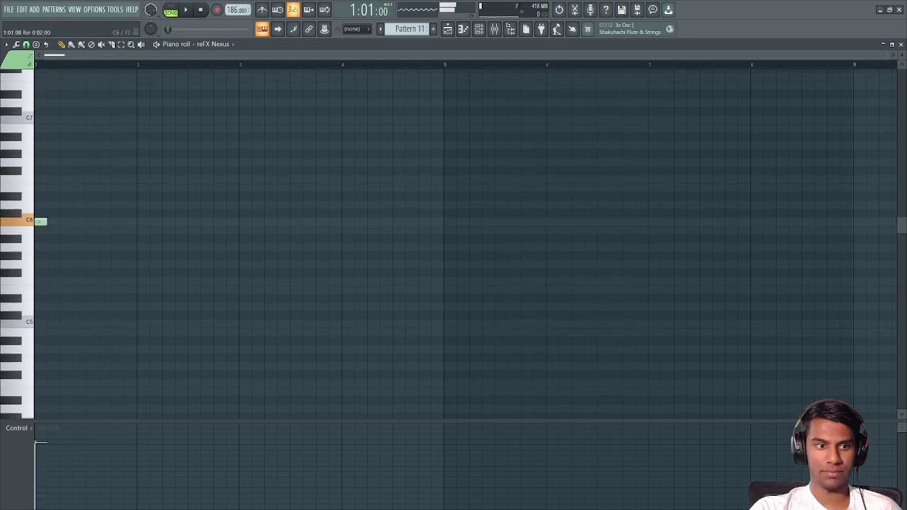
Step: Try a rhythm of four short C6 notes per bar in bars 1 and 2, clearing all but the first note after playback
left_click(79, 222)
left_click(92, 222)
left_click(117, 222)
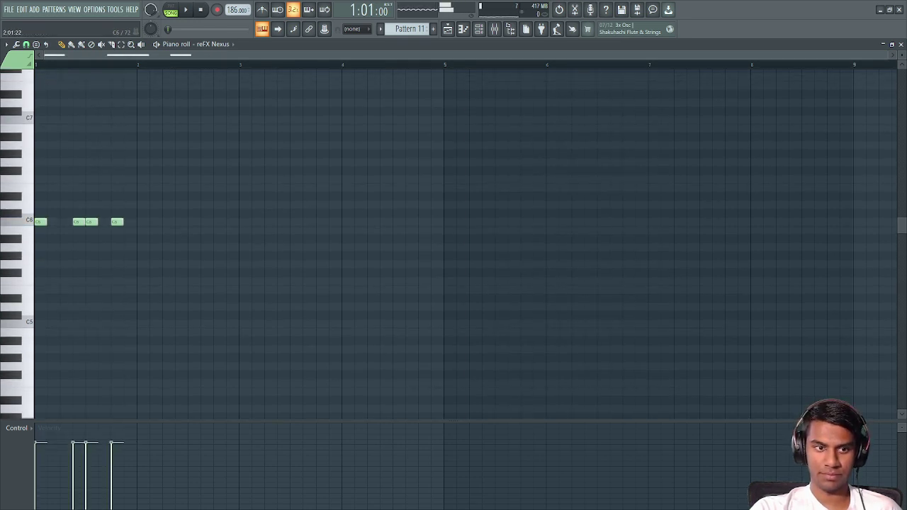
left_click(143, 222)
left_click(181, 222)
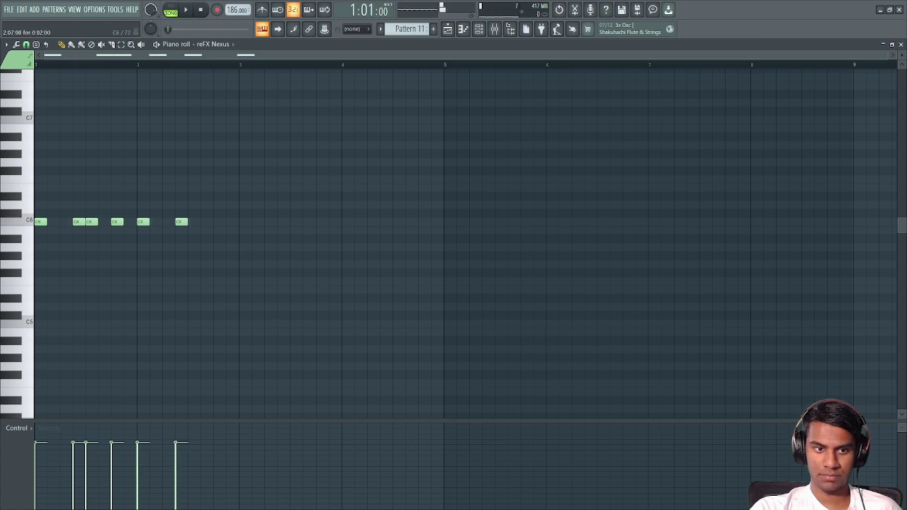
left_click(193, 222)
left_click(219, 222)
key("space")
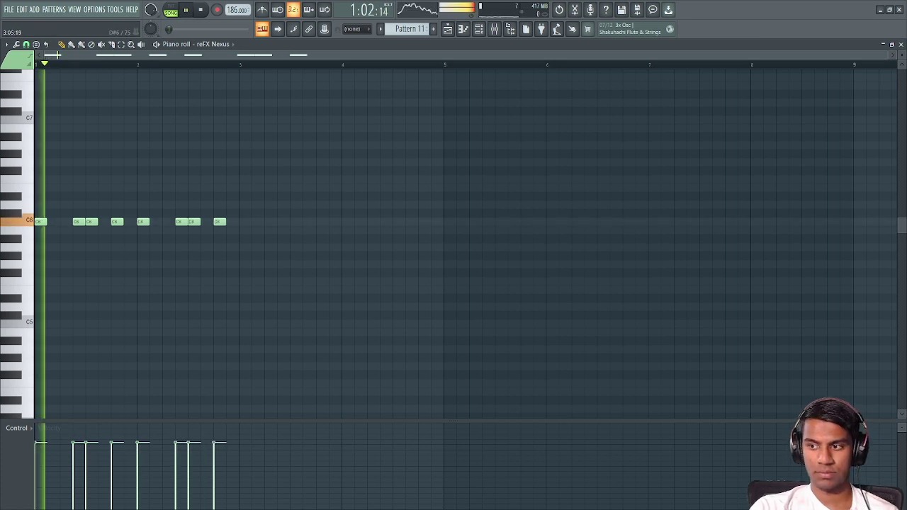
key("space")
right_click(219, 222)
right_click(194, 221)
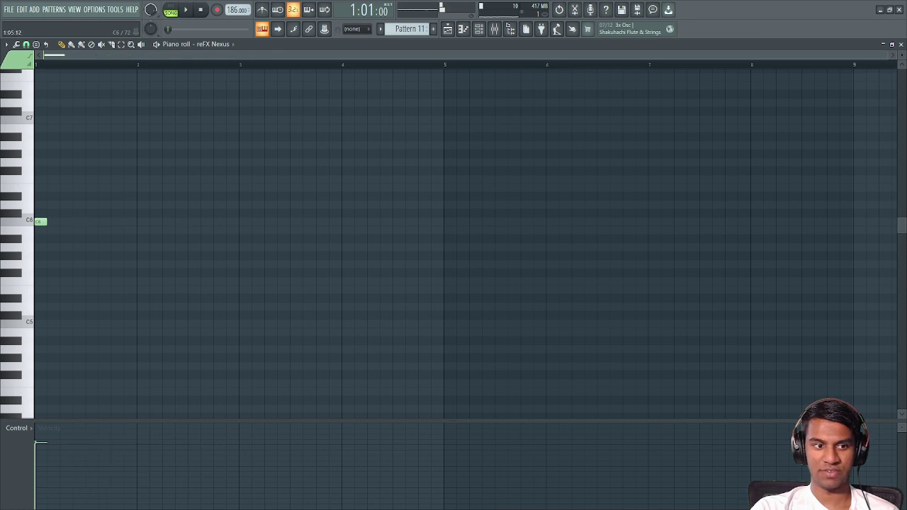
Step: Extend the C6 rhythm while playing: bar 1 beat 4, bar 2 beat 3, bar 3 beats 1 and 4, bar 4 beats 1 and 3
key("space")
left_click(117, 222)
left_click(142, 222)
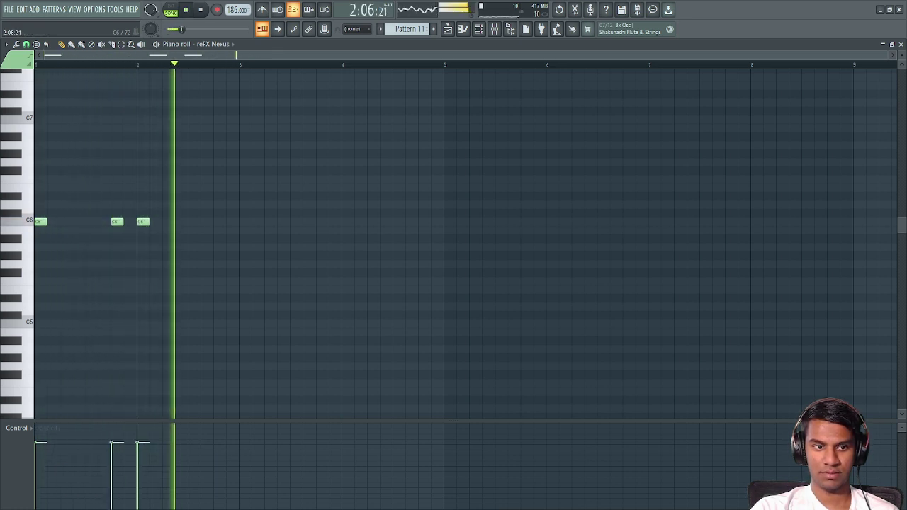
left_click(193, 222)
left_click(245, 221)
key("space")
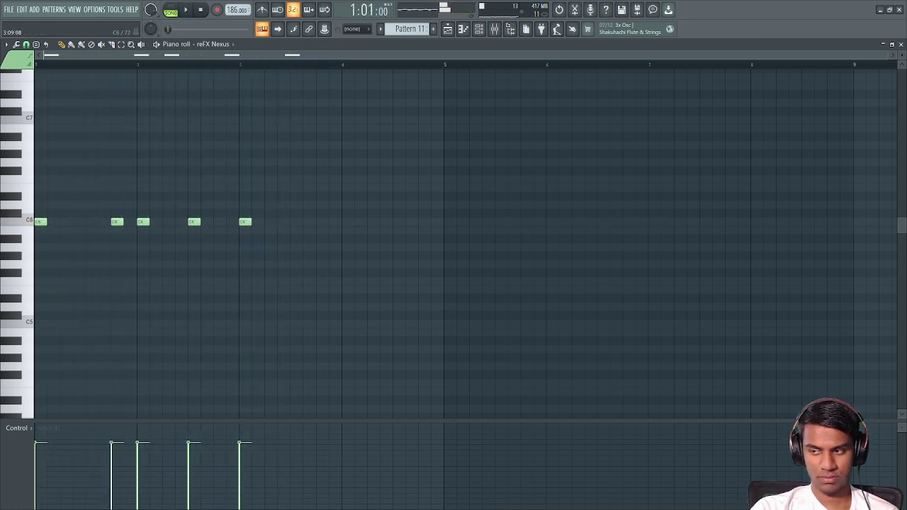
key("ctrl+alt+z")
key("space")
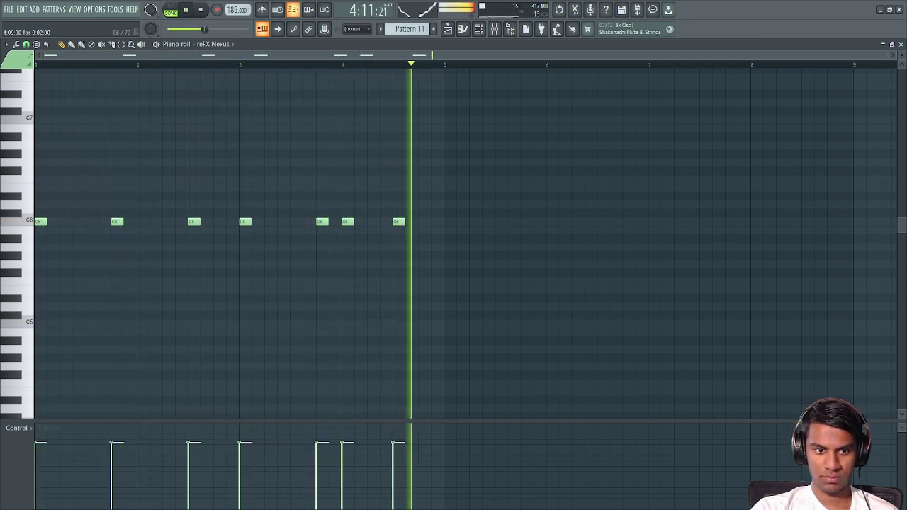
key("space")
Step: Move the second C6 note to E6 at bar 1 beat 3 and lower the bar 2 note to A5, checking by playback
key("ctrl+a")
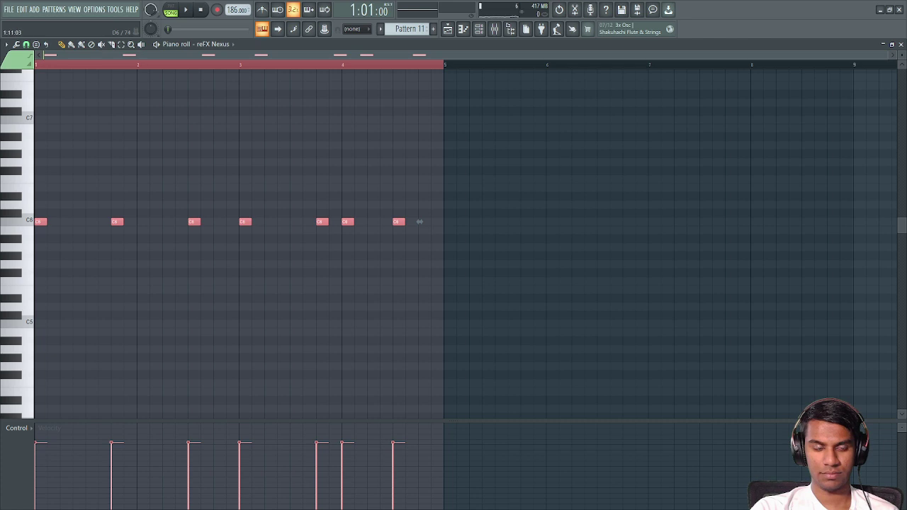
left_click(419, 221)
left_click_drag(117, 222, 92, 187)
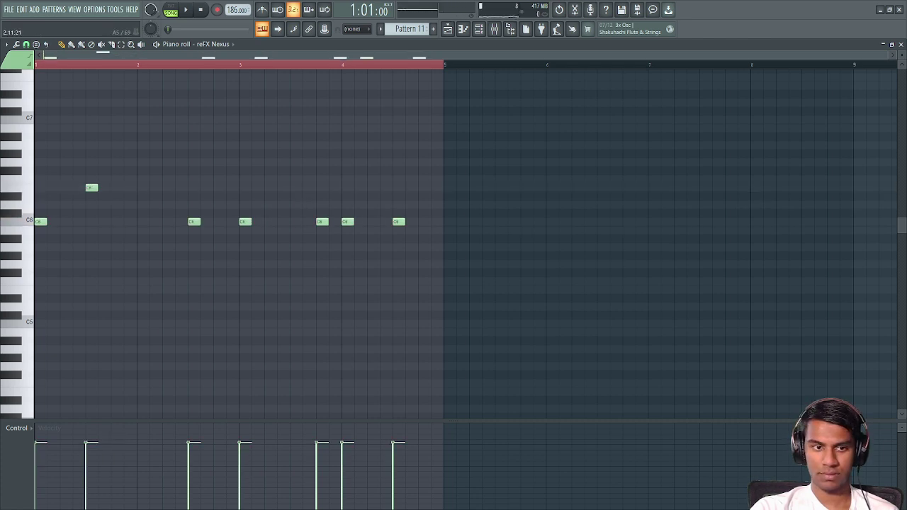
left_click_drag(194, 222, 195, 247)
key("space")
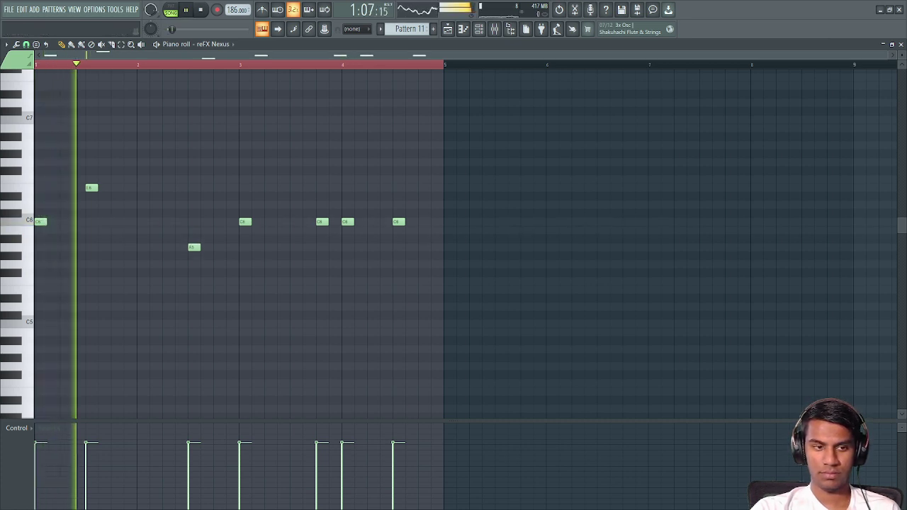
key("space")
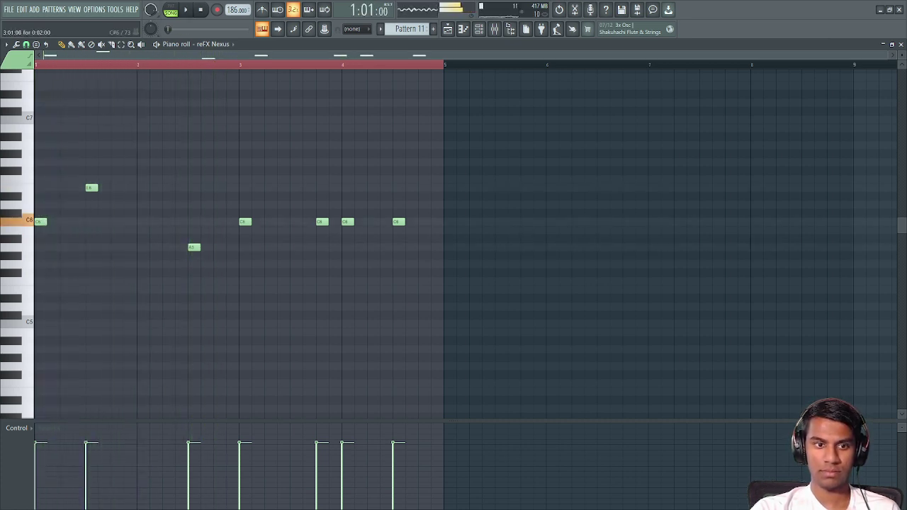
Step: Raise the bar 3 downbeat note to D6 and place F6 at beat 3 and D6 at beat 4 of bar 3
left_click_drag(244, 222, 244, 205)
key("space")
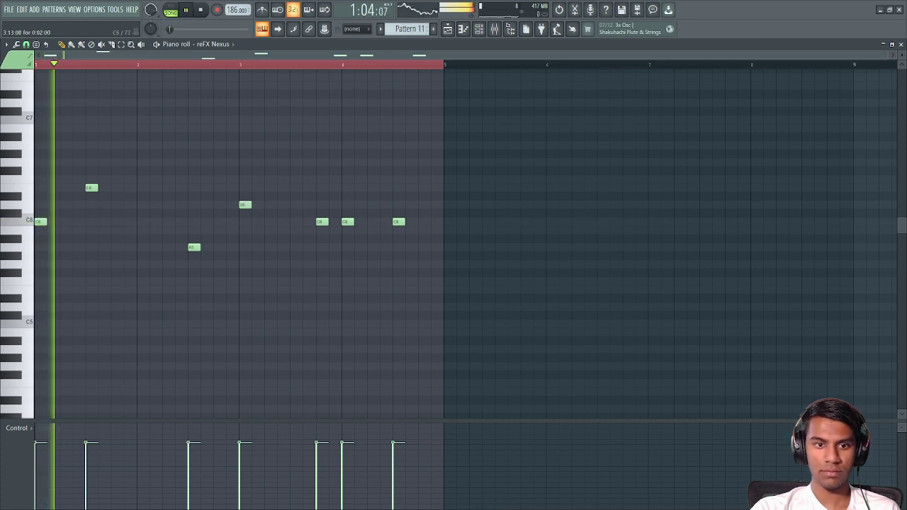
left_click_drag(322, 222, 296, 179)
left_click_drag(347, 222, 322, 205)
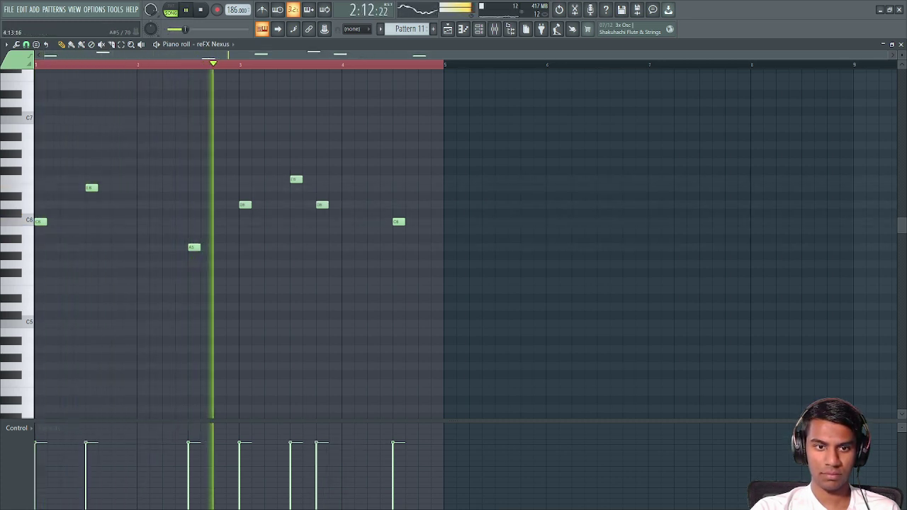
Step: Move the last note to B5 at bar 4 beat 1, add D6 at beat 3, and play the phrase
left_click_drag(398, 222, 347, 231)
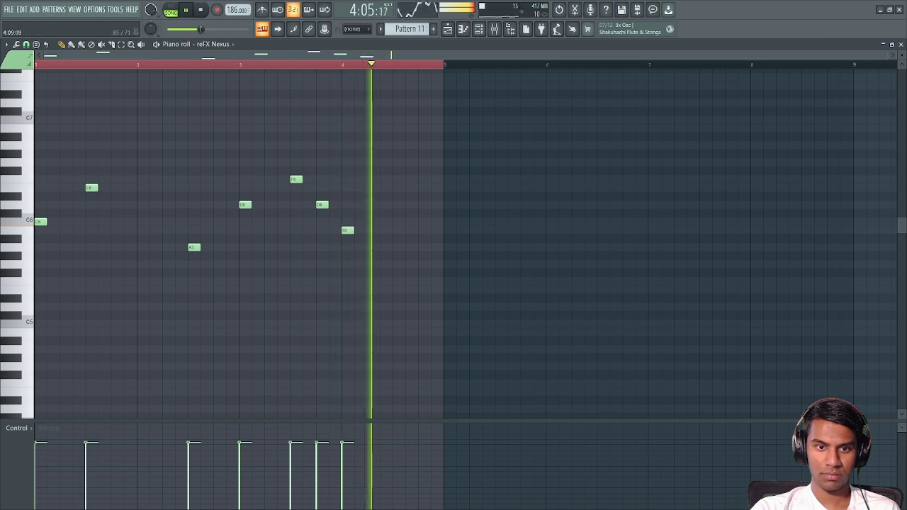
key("space")
left_click(398, 205)
key("space")
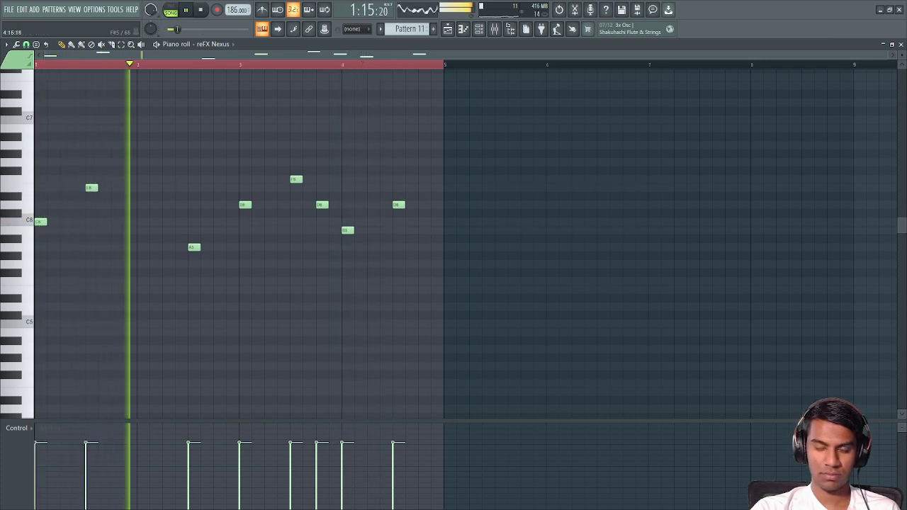
key("space")
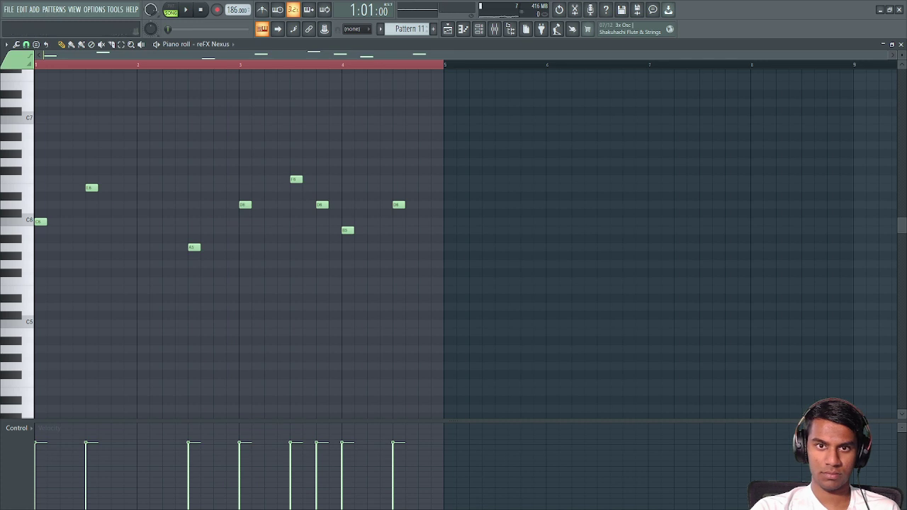
Step: Play the song while checking the Pluck channel's Nexus settings in the channel rack
key("F6")
key("space")
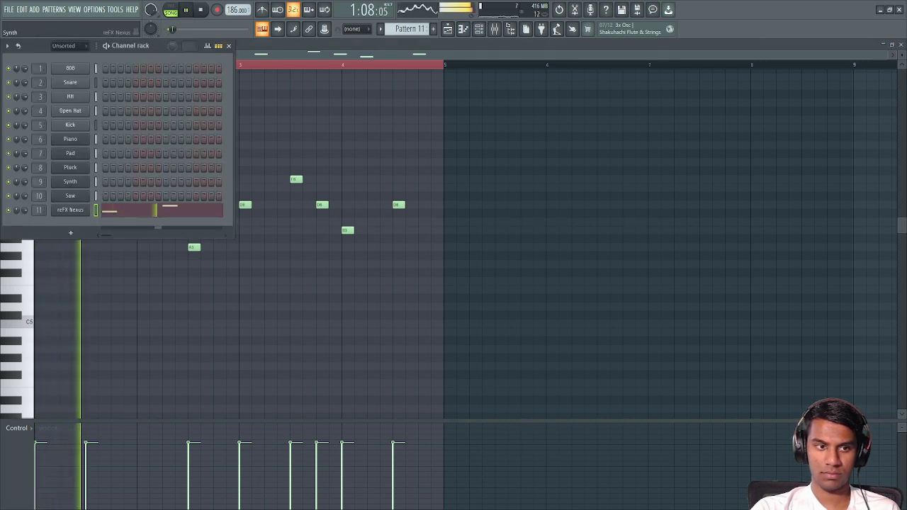
left_click(70, 167)
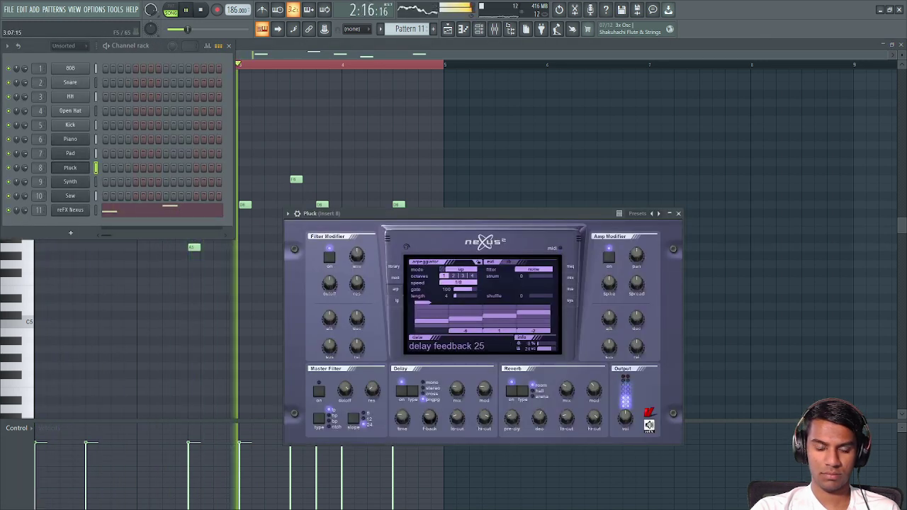
key("Escape")
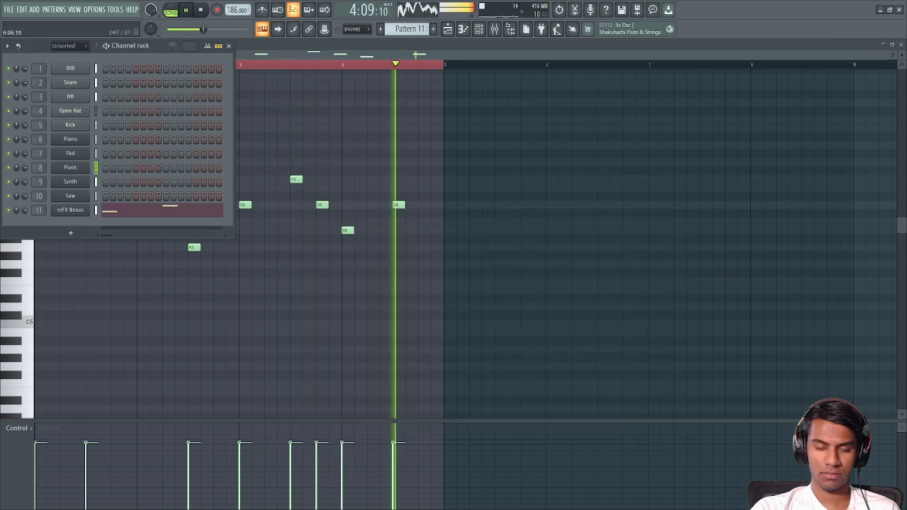
key("space")
key("F6")
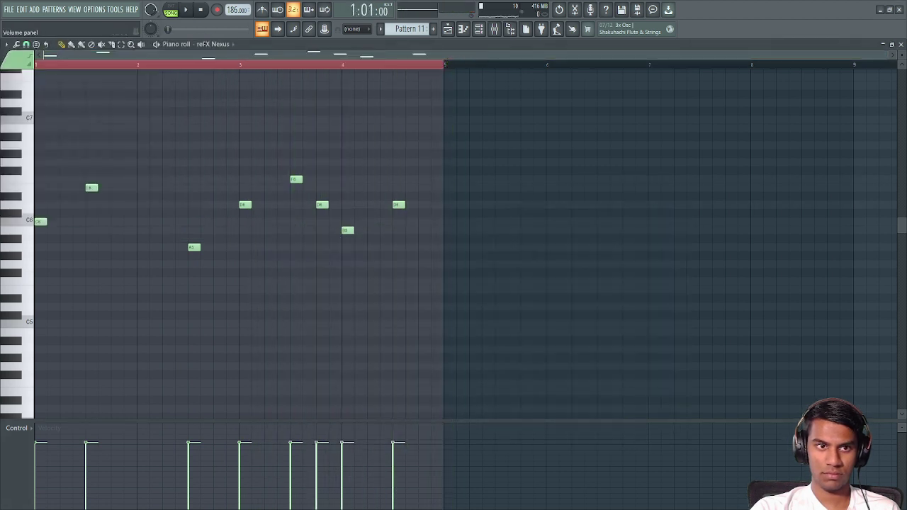
Step: Add a short C6 note at bar 2 beat 1 and play the pattern on its own
key("space")
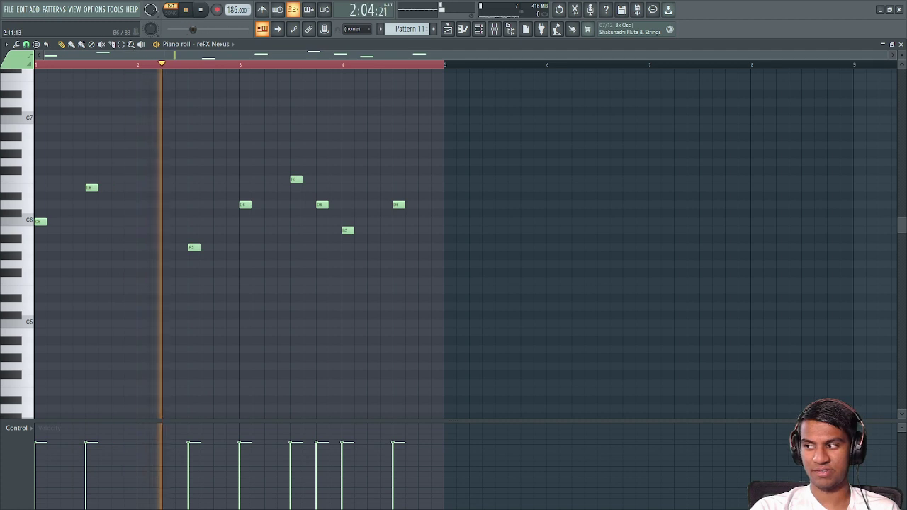
key("space")
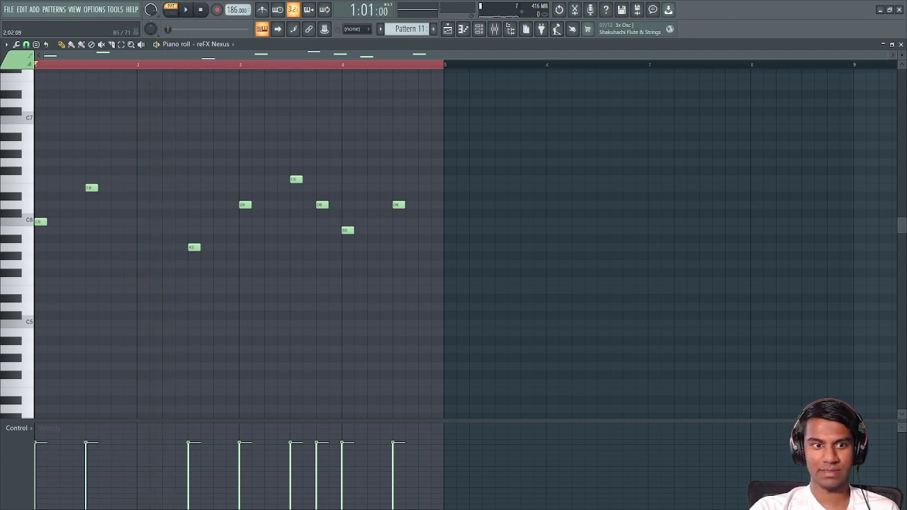
left_click(140, 222)
key("space")
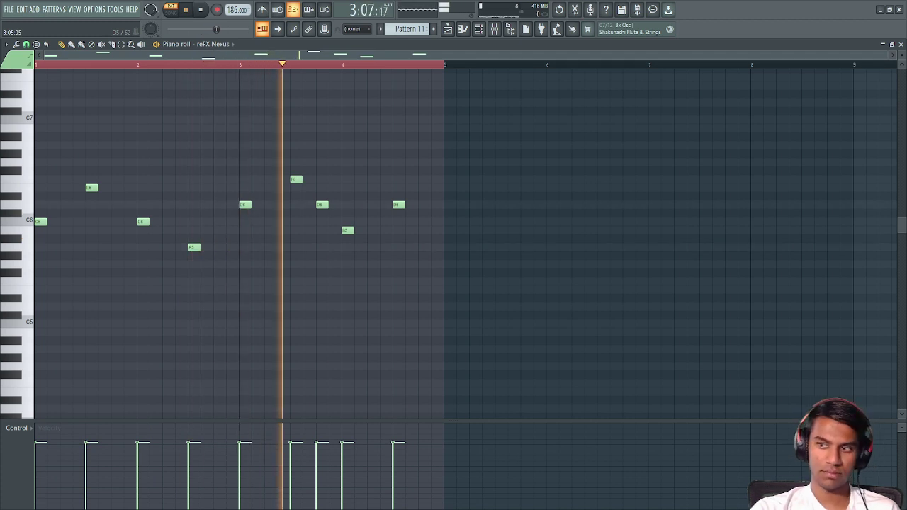
key("space")
Step: Repeat the four-bar melody in bars 5 to 8, ending it with a G6 at bar 8 beat 4, and play it
key("ctrl+a")
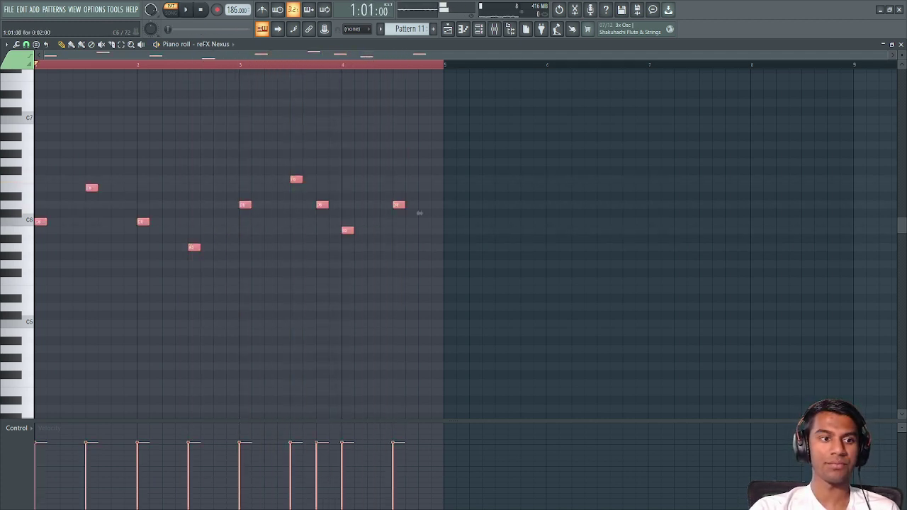
left_click_drag(399, 205, 832, 162, "shift")
key("ctrl+d")
left_click(805, 205)
key("space")
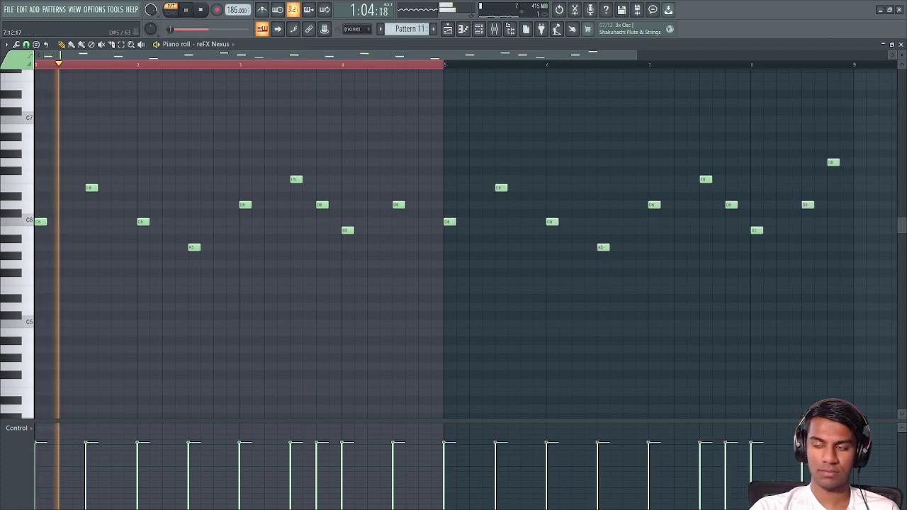
Step: Play the full arrangement from the playlist and rename the new Nexus channel to Melody
key("ctrl+a")
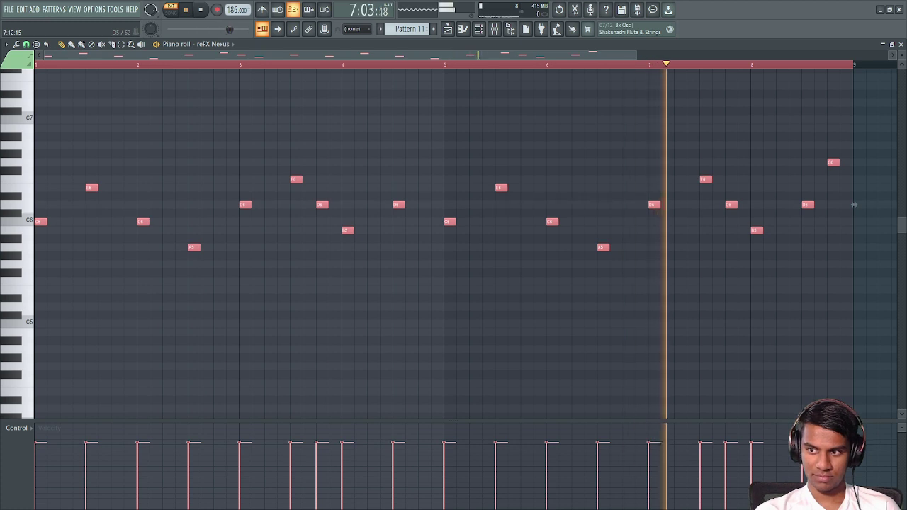
key("space")
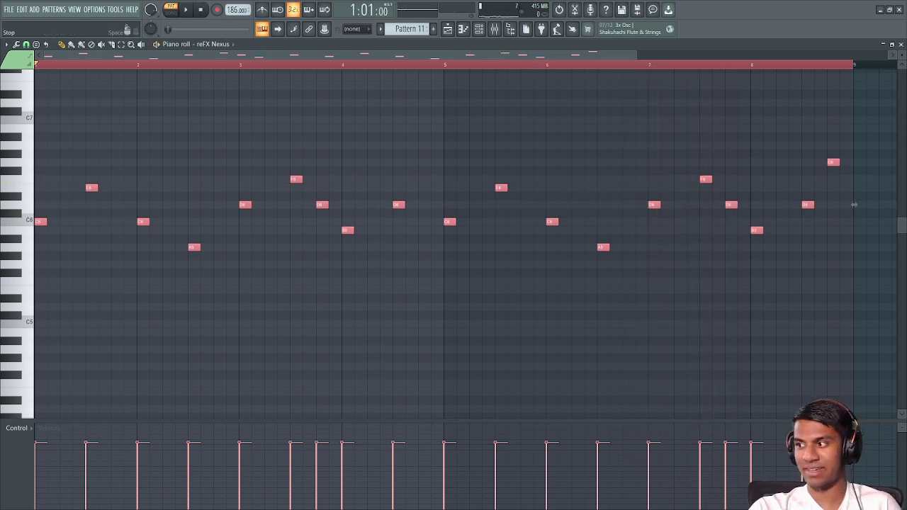
key("F5")
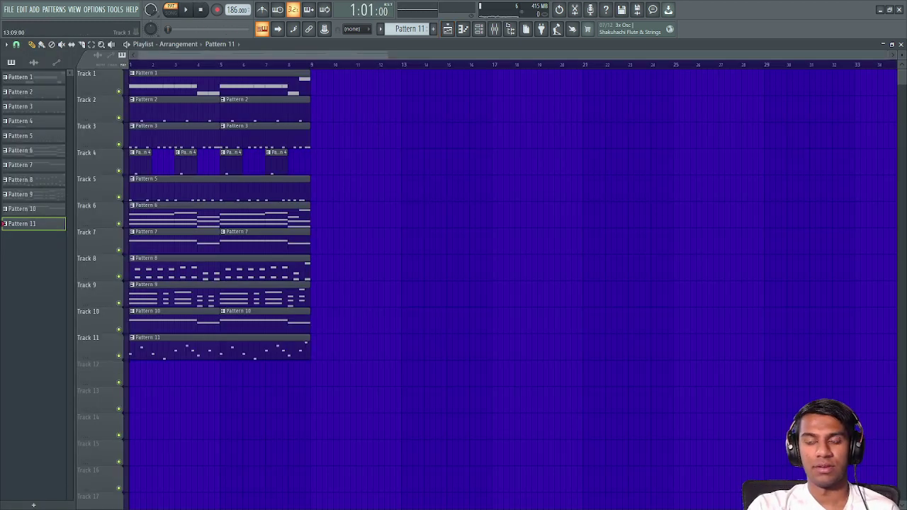
key("space")
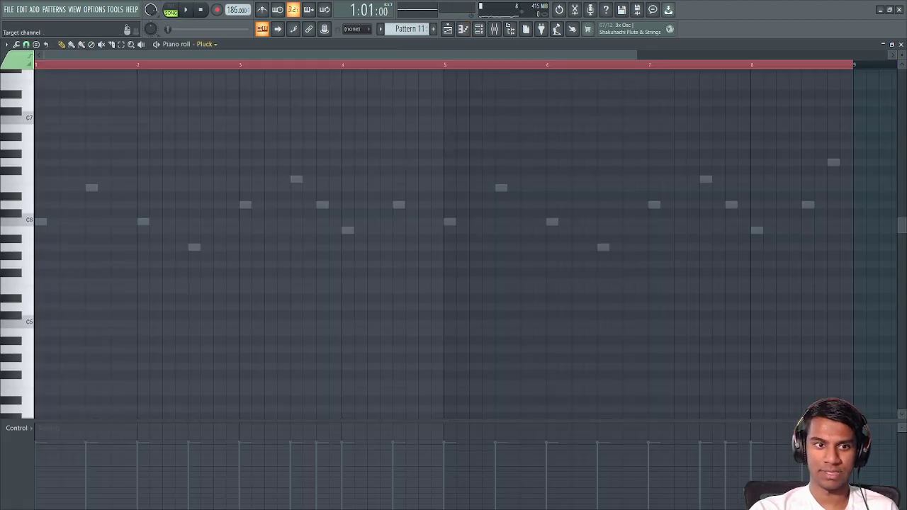
key("F6")
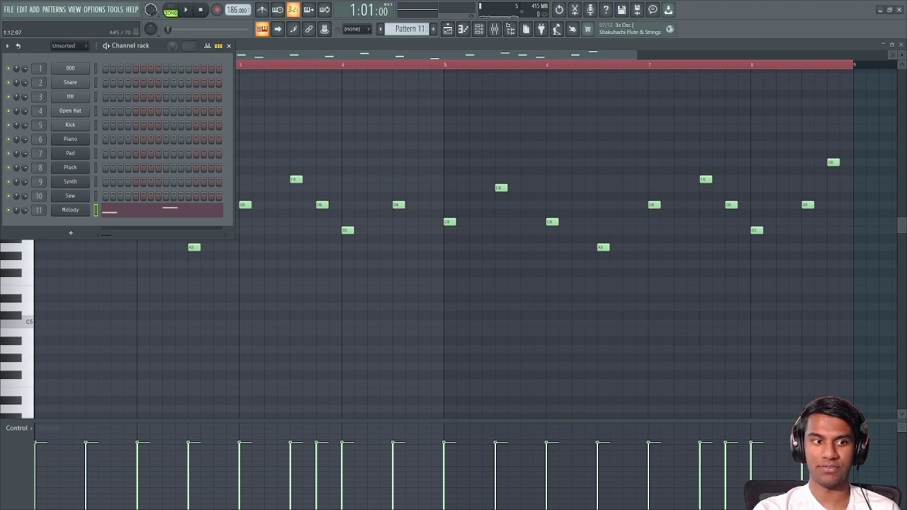
key("F6")
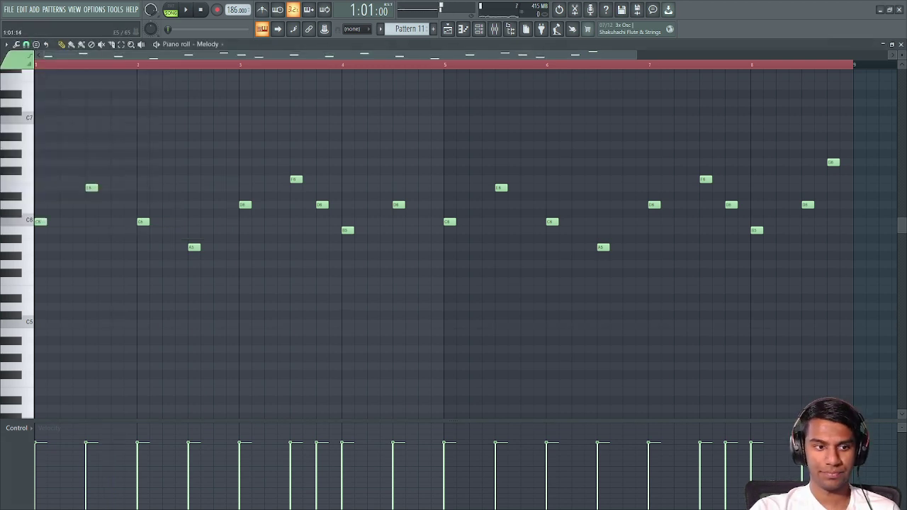
Step: Add short C5 and E5 harmony notes under the first melody note at bar 1 and listen to the pattern
left_click(41, 282)
left_click_drag(41, 281, 41, 289)
left_click_drag(52, 323, 42, 323)
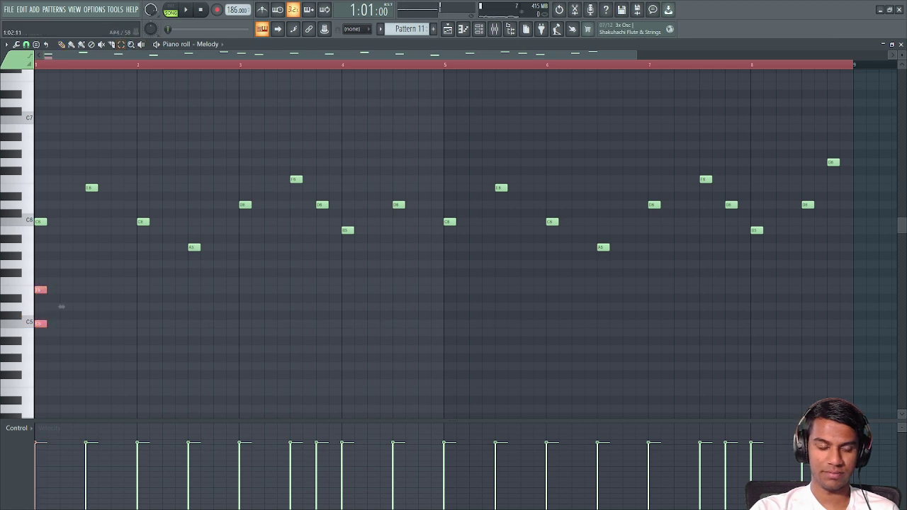
left_click(62, 307, "ctrl")
key("space")
key("space")
key("l")
key("space")
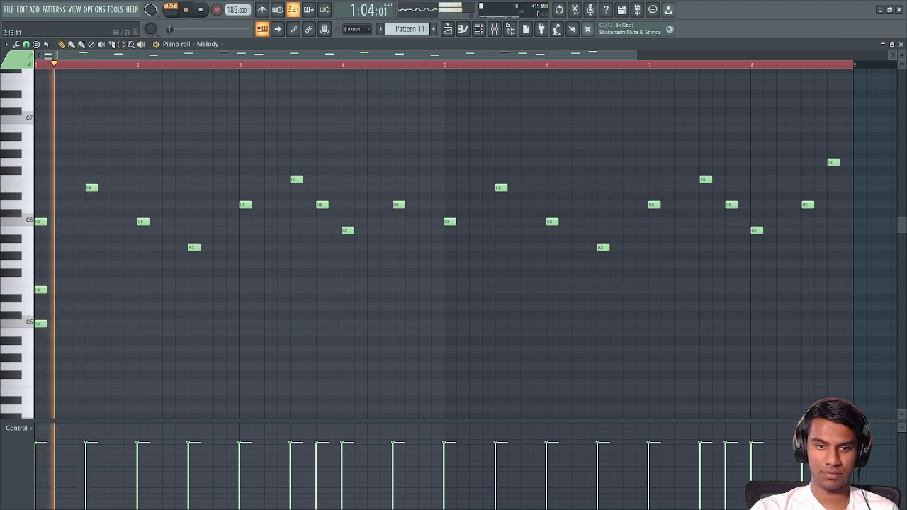
key("space")
key("space")
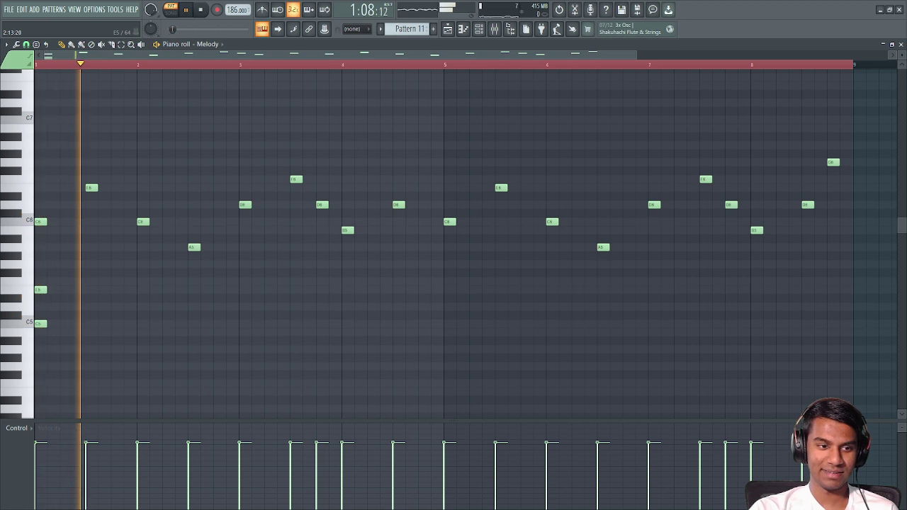
Step: Harmonize the bar 3 downbeat with C5 and F5, and the bar 4 downbeat with D5 and B4
key("space")
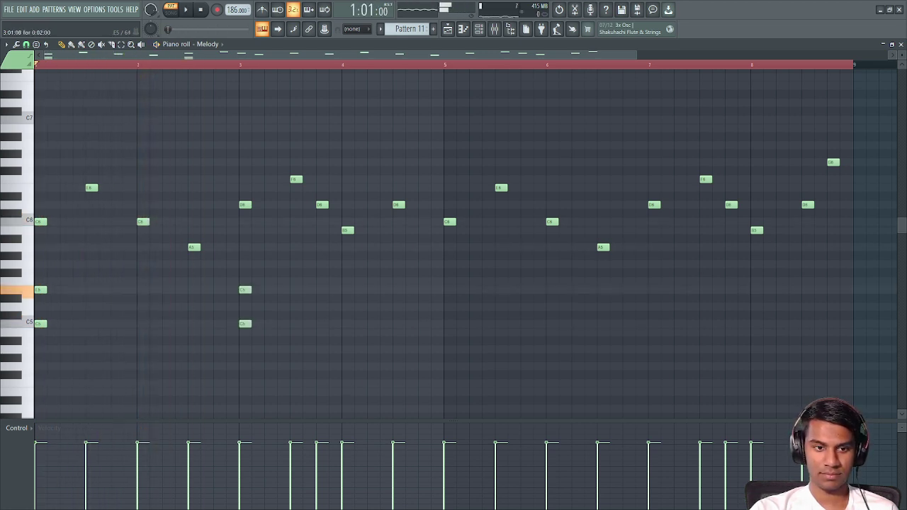
left_click_drag(245, 290, 245, 281)
key("space")
left_click(346, 306)
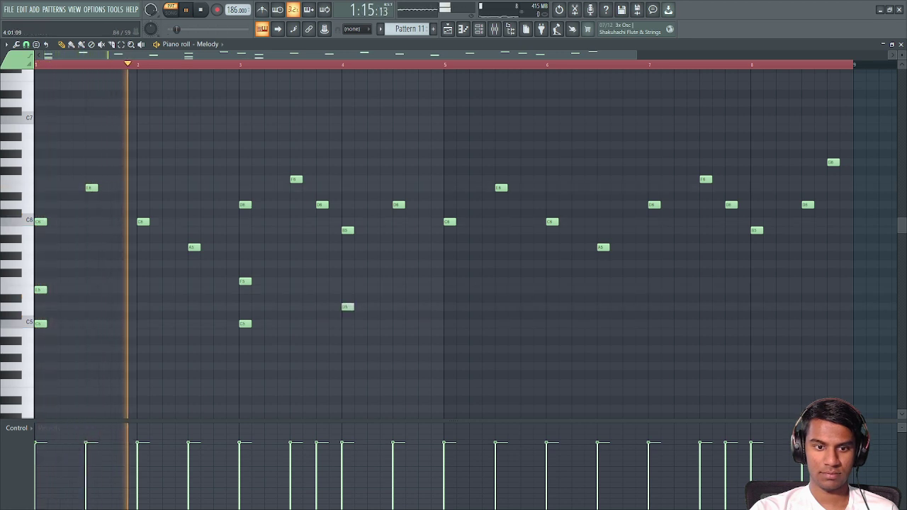
left_click(345, 332)
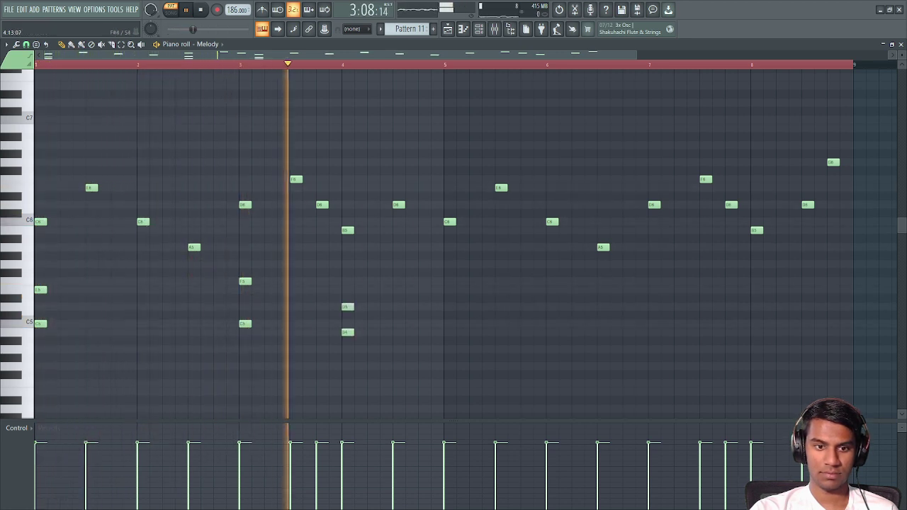
Step: Add C5 and E5 at bar 5 and C5 and F5 at bar 7, clearing a trial C5 at bar 6
left_click(449, 324)
left_click(449, 290)
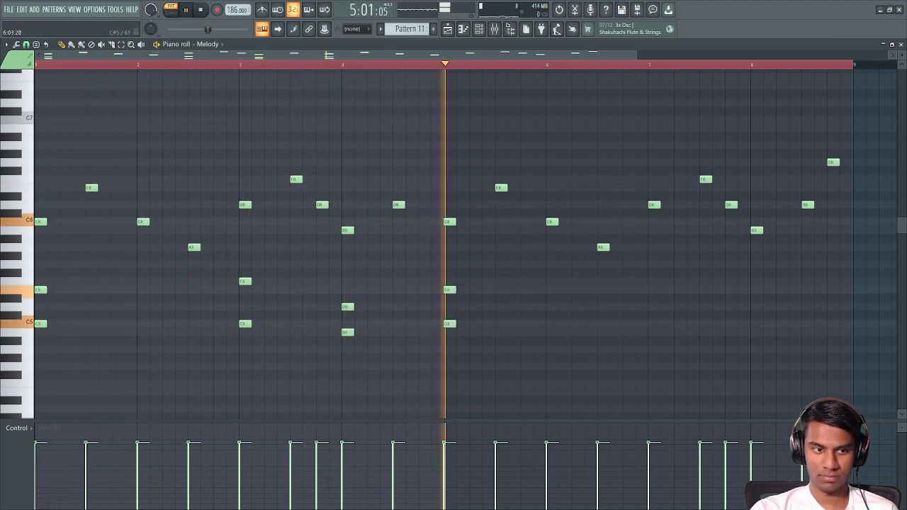
left_click(551, 324)
right_click(551, 323)
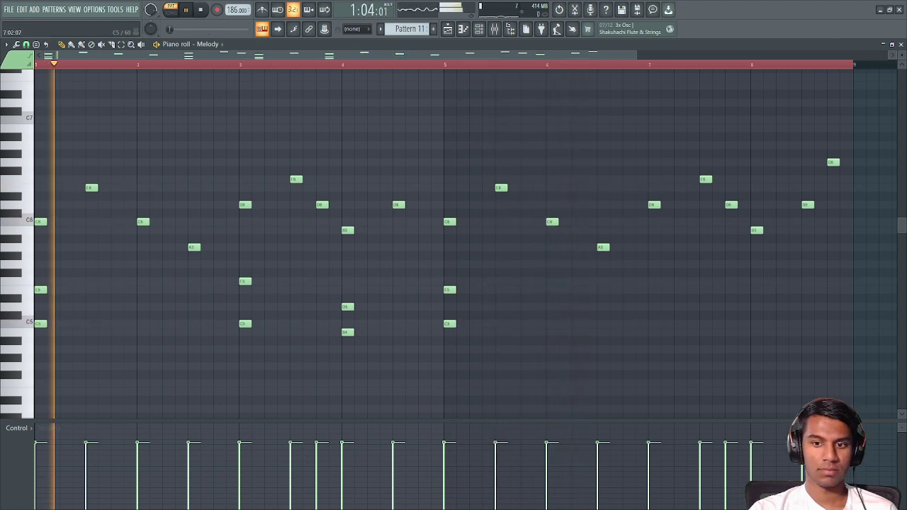
left_click(656, 324)
left_click(656, 281)
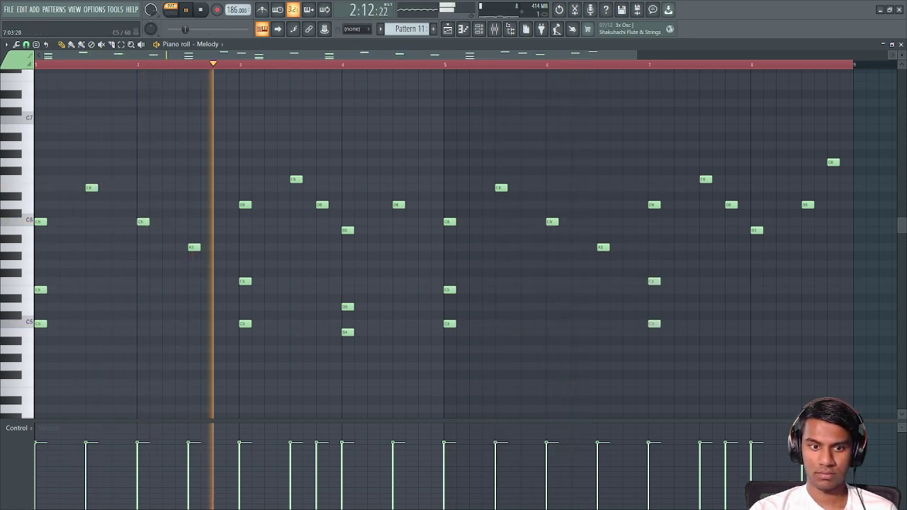
Step: Add B4 and D5 at bar 8 beat 1, and B4 and G5 at bar 8 beat 3
left_click(756, 332)
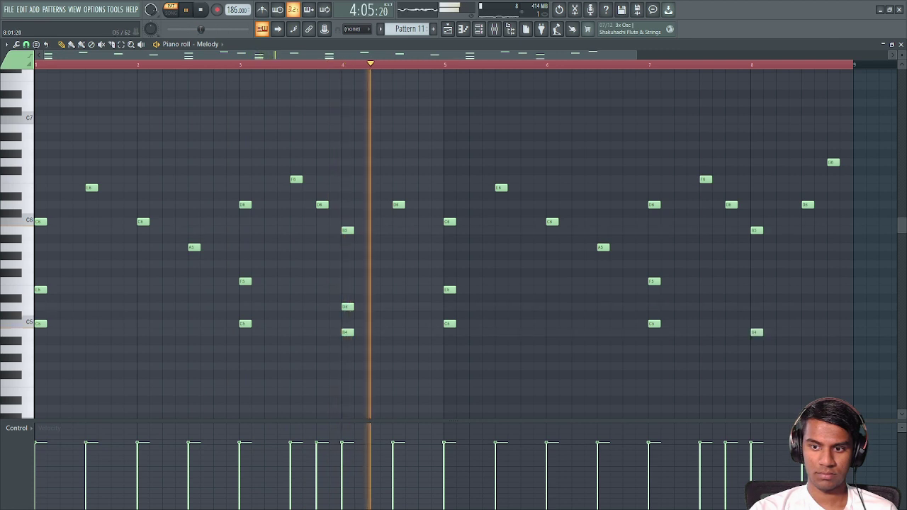
left_click(756, 307)
left_click(807, 332)
left_click(807, 265)
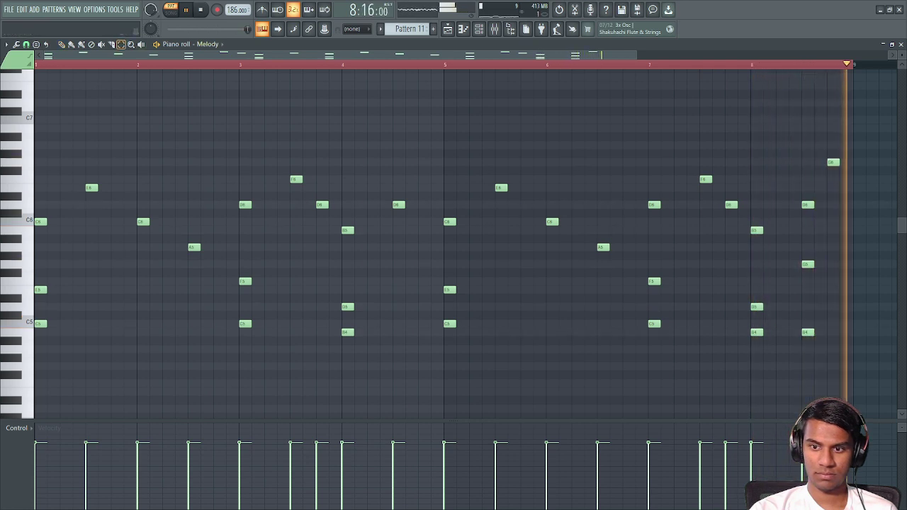
Step: Lower the velocity of all harmony notes below the melody in Pattern 11 and return to the playlist
left_click_drag(844, 378, 34, 263)
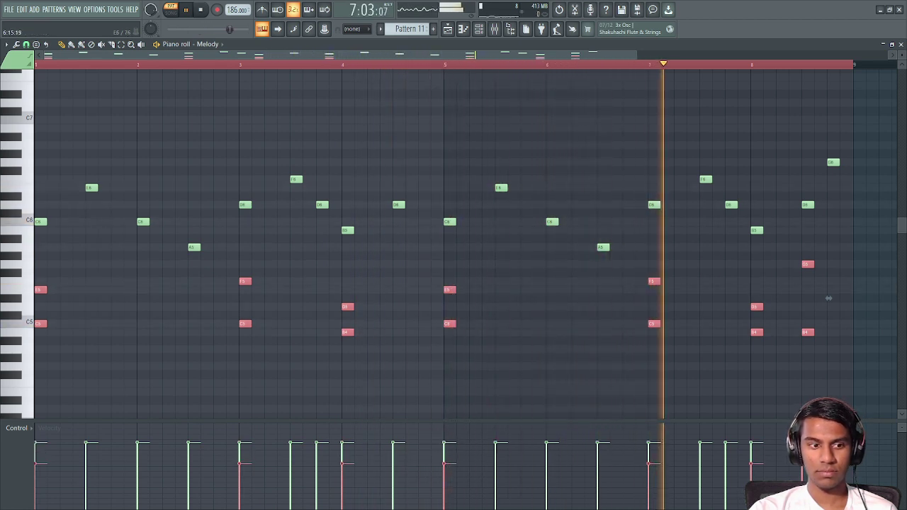
key("space")
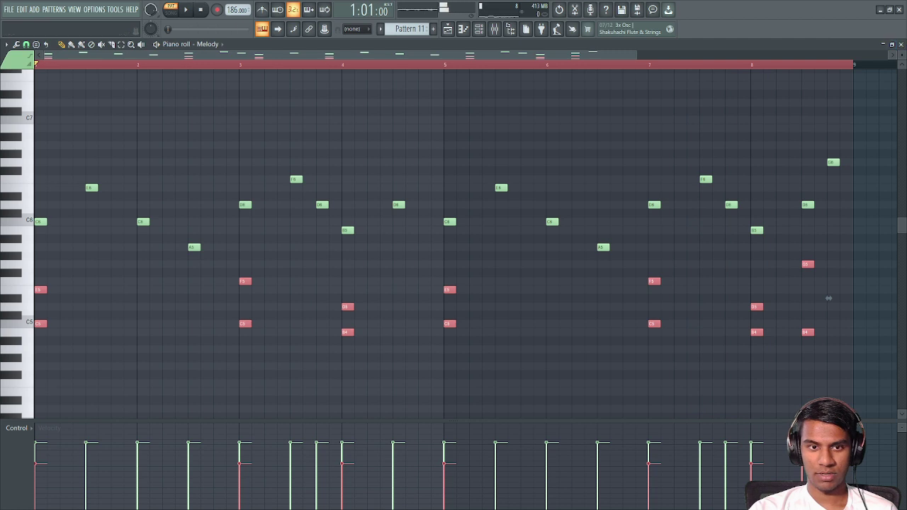
key("Escape")
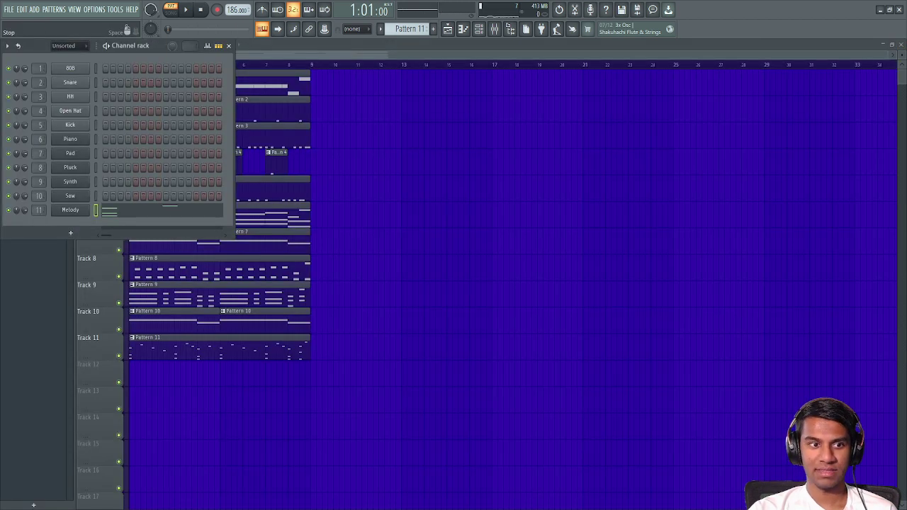
key("Escape")
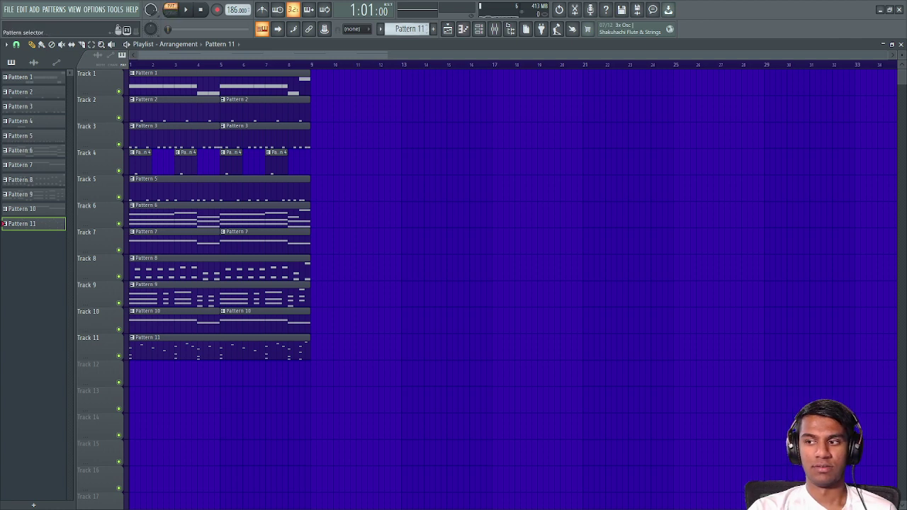
Step: Play Pattern 1 and check the level of mixer track Insert 1
left_click(33, 77)
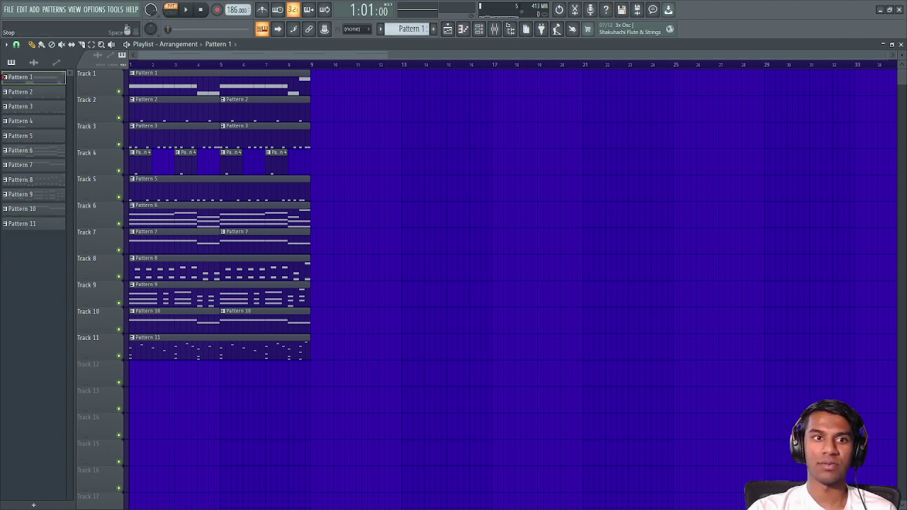
key("space")
key("F9")
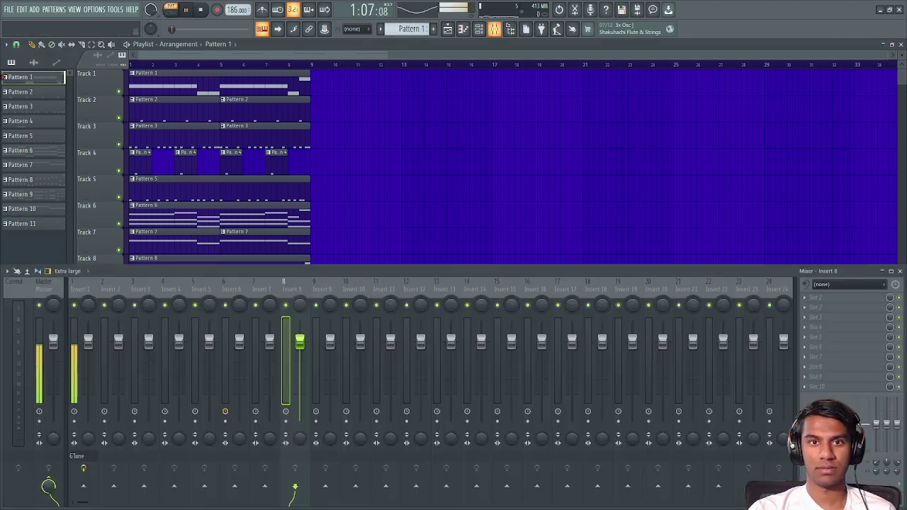
left_click(78, 369)
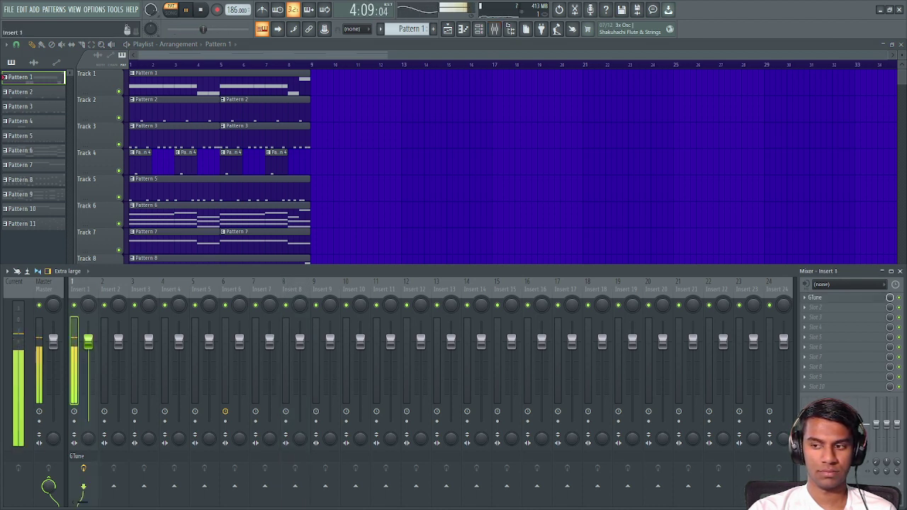
key("space")
Step: Play Pattern 2 and raise the volume of Insert 2 to 0.3 dB
scroll(408, 29, "down", 1)
key("space")
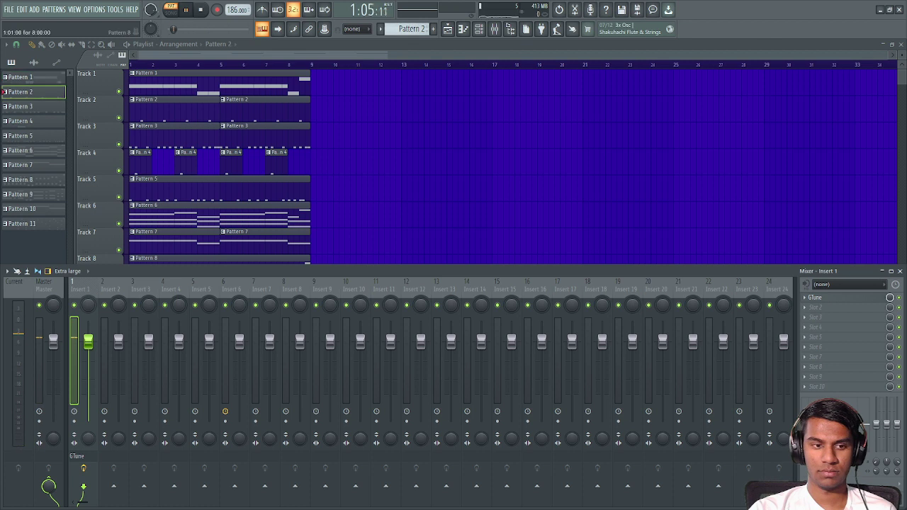
left_click(110, 367)
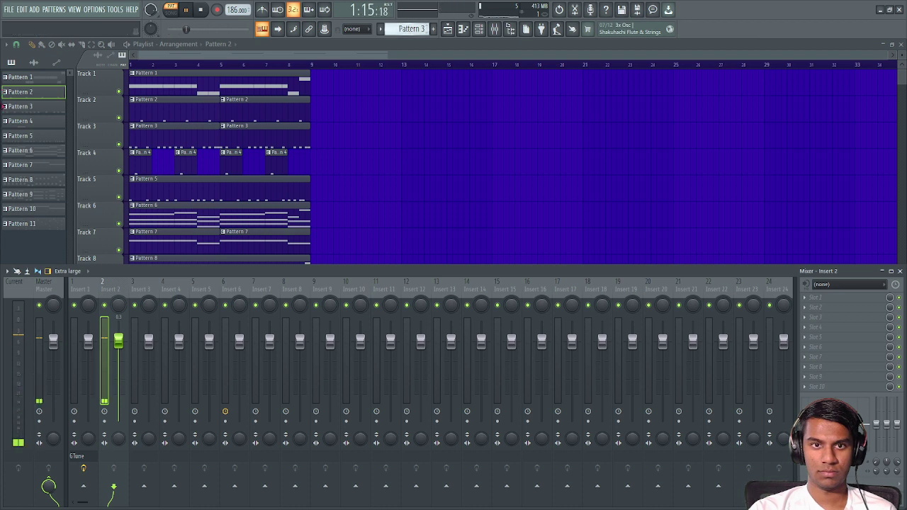
Step: Play Pattern 3 and lower the volume of Insert 3 to -4.6 dB
scroll(407, 29, "down", 1)
left_click(140, 289)
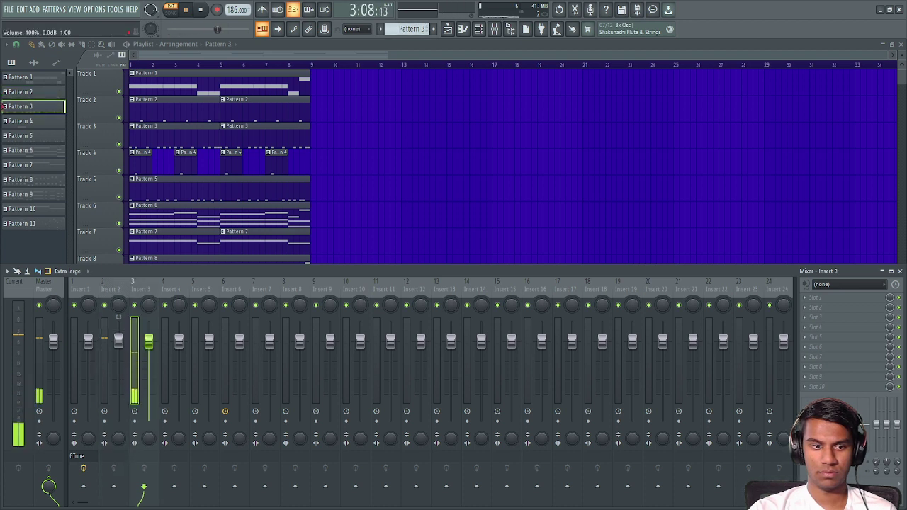
left_click_drag(148, 342, 149, 356)
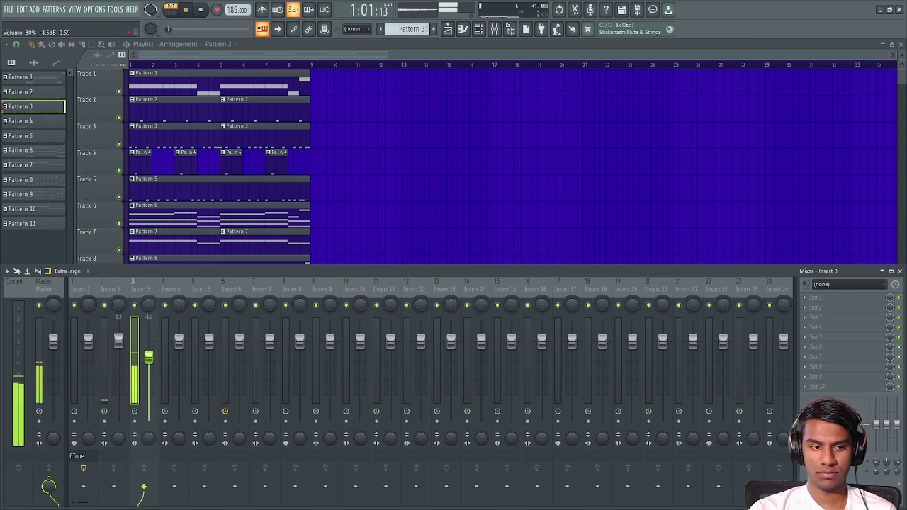
key("space")
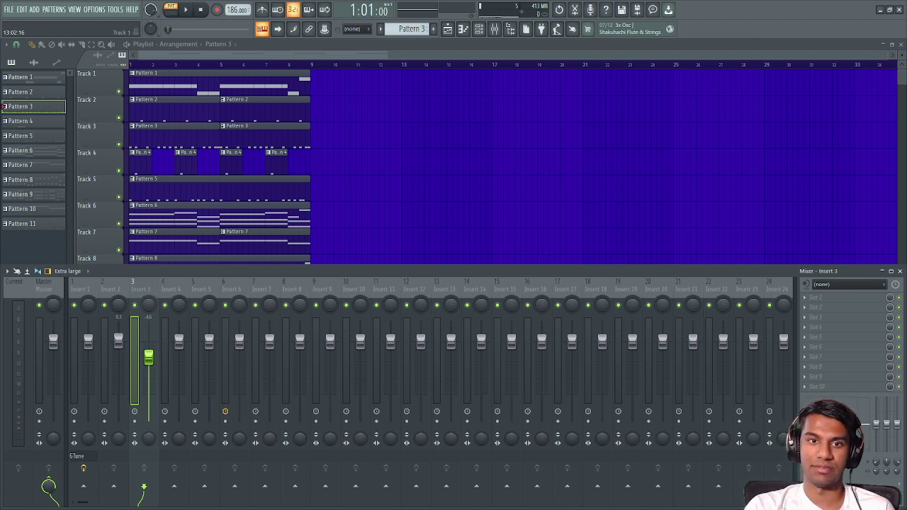
key("F9")
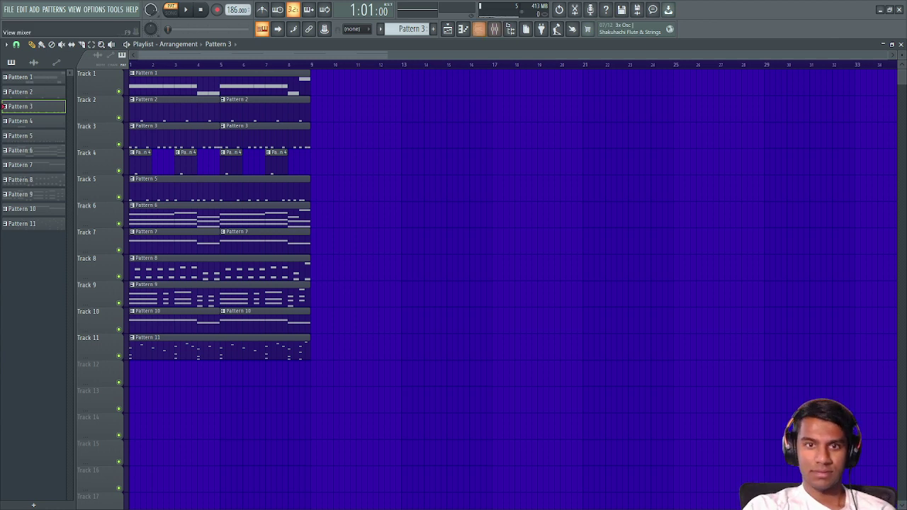
Step: Play Pattern 4 and lower the volume of Insert 4 to -4.1 dB in the mixer
left_click(494, 29)
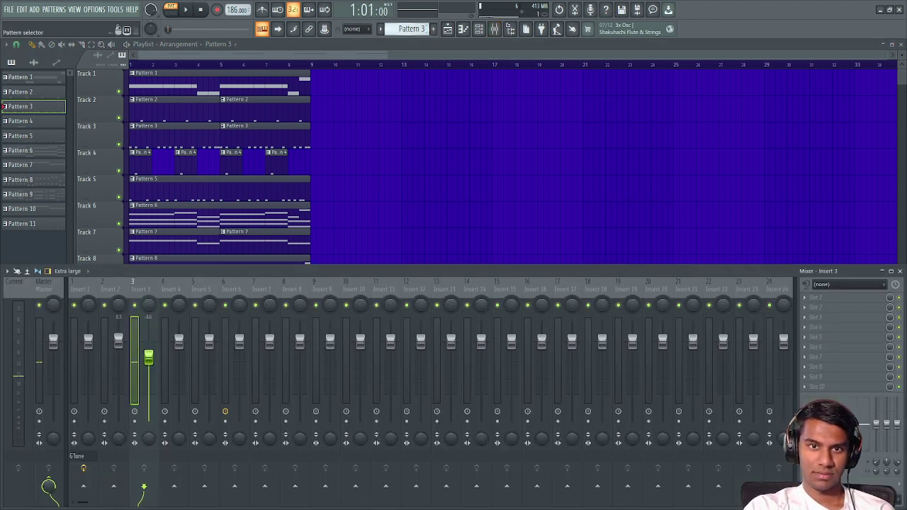
scroll(408, 29, "down", 1)
key("space")
left_click(172, 290)
key("space")
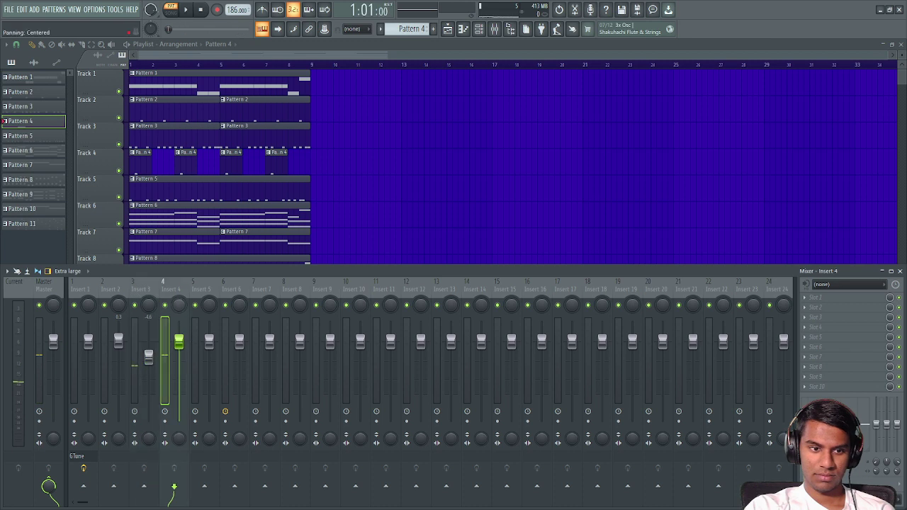
key("space")
key("space")
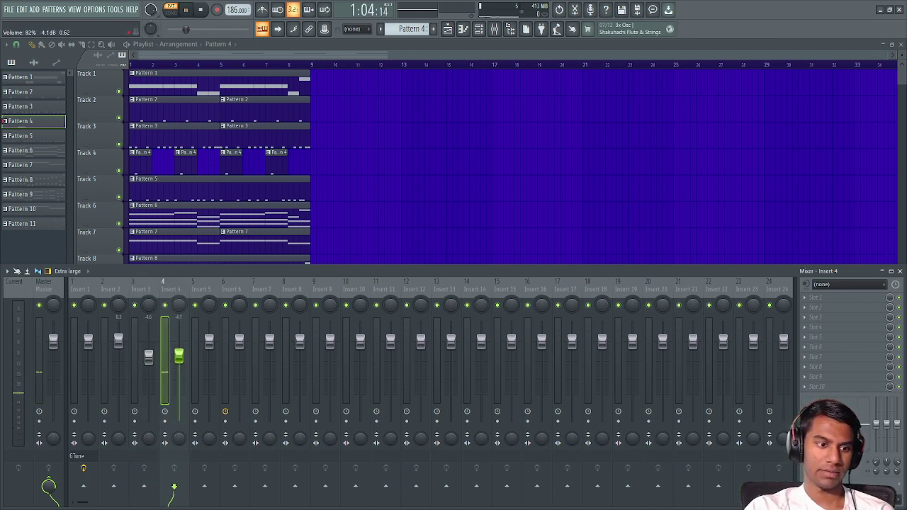
Step: Play Pattern 5 and raise the volume of Insert 5 to 1.9 dB
scroll(411, 28, "down", 1)
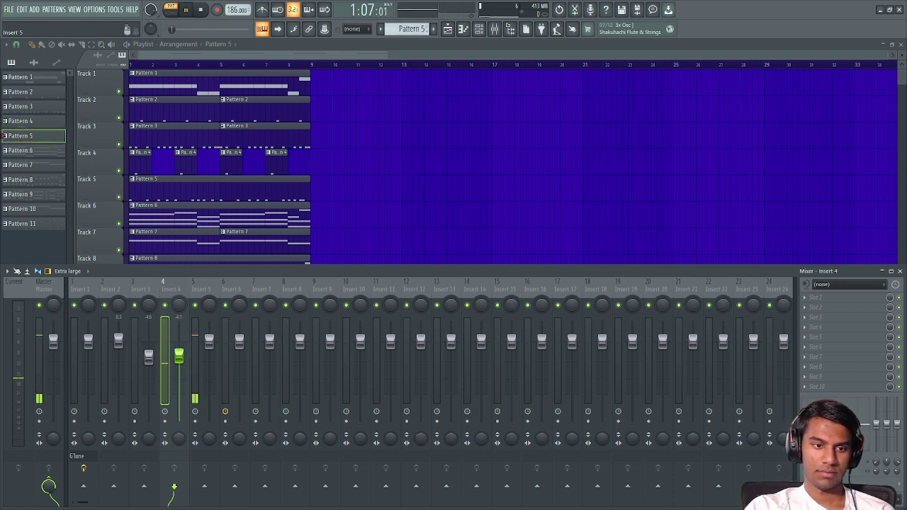
left_click_drag(209, 342, 209, 334)
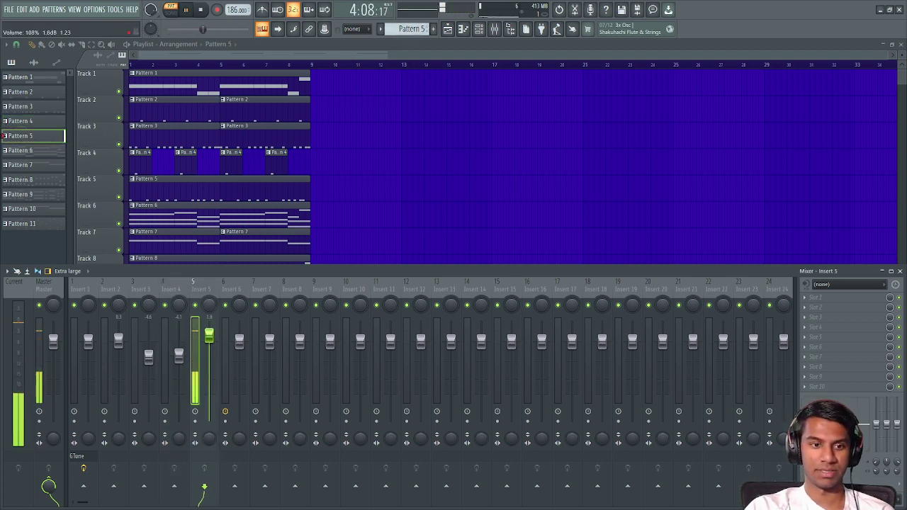
left_click_drag(209, 334, 209, 335)
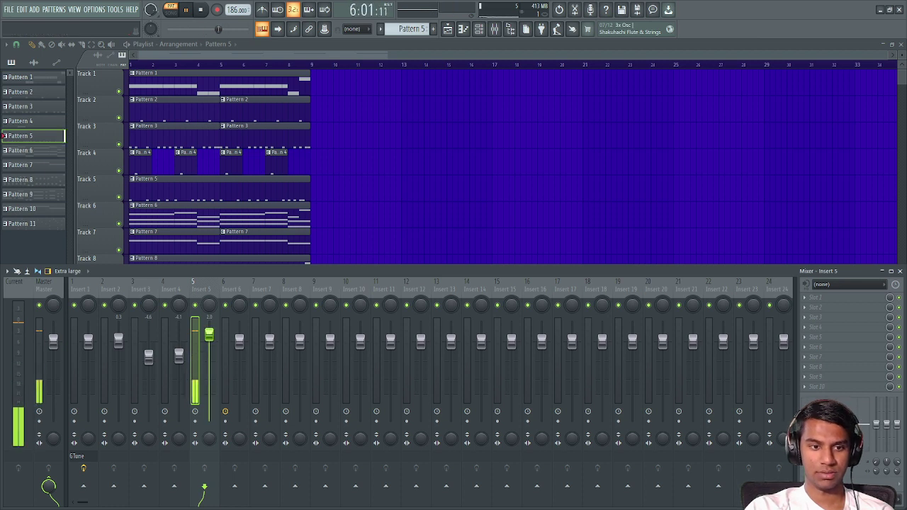
key("space")
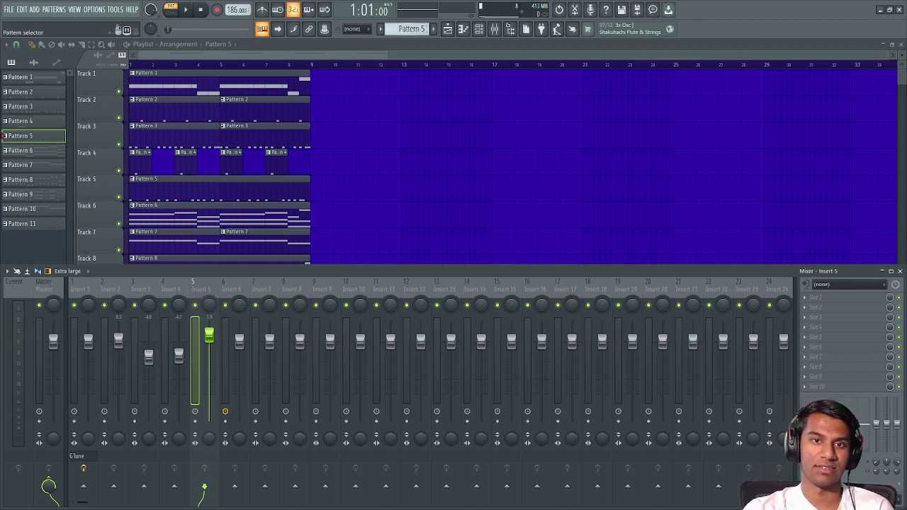
Step: Play Pattern 6, enlarge the mixer and set the volume of Insert 6 to -1.8 dB
scroll(408, 29, "down", 1)
key("space")
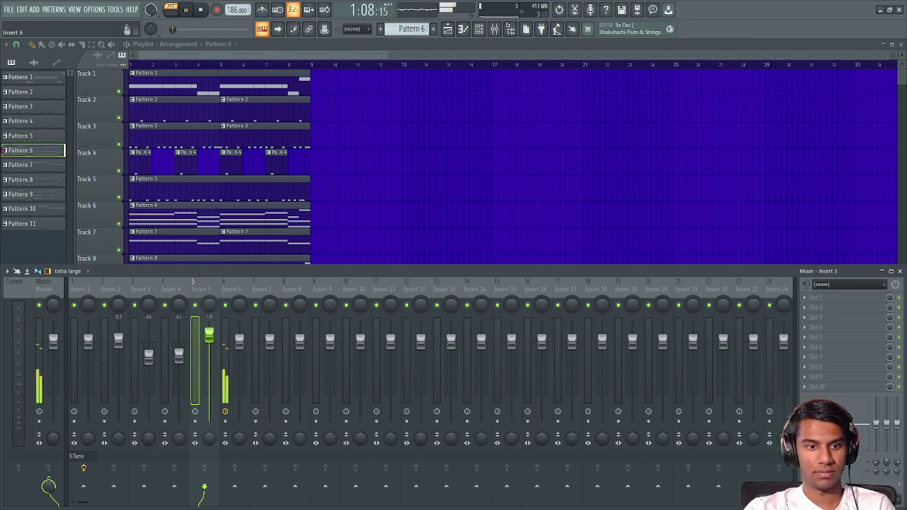
left_click_drag(239, 342, 240, 353)
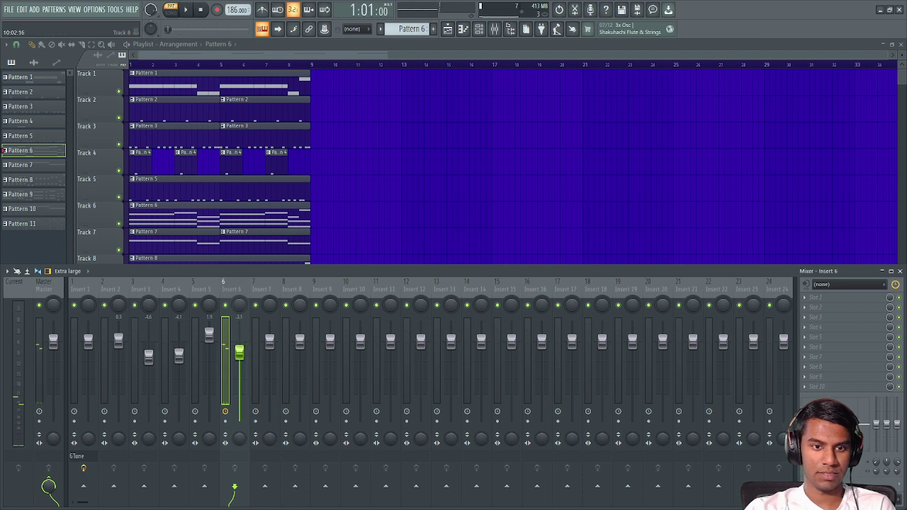
left_click_drag(335, 266, 330, 183)
key("space")
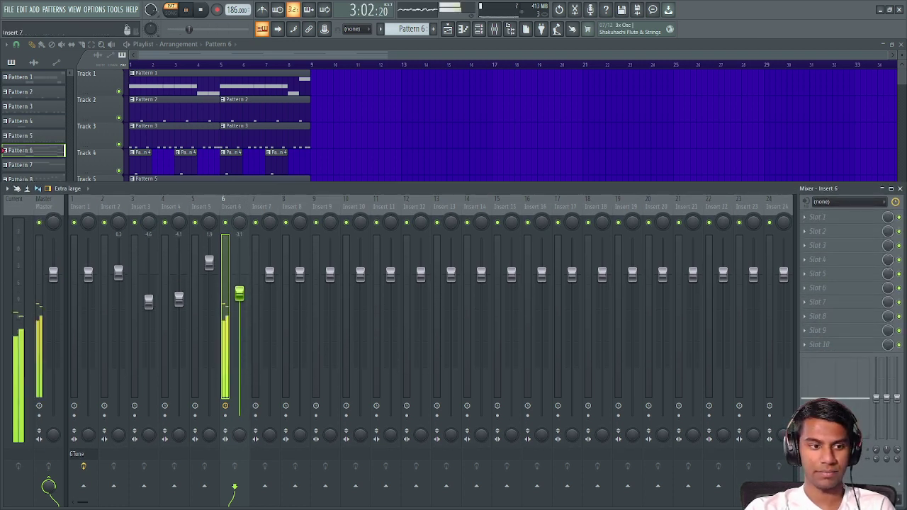
left_click_drag(239, 293, 239, 285)
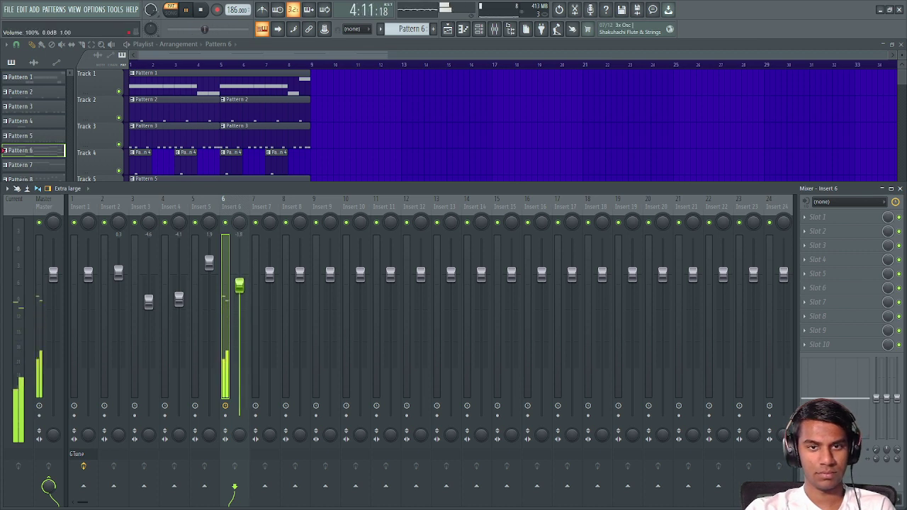
key("space")
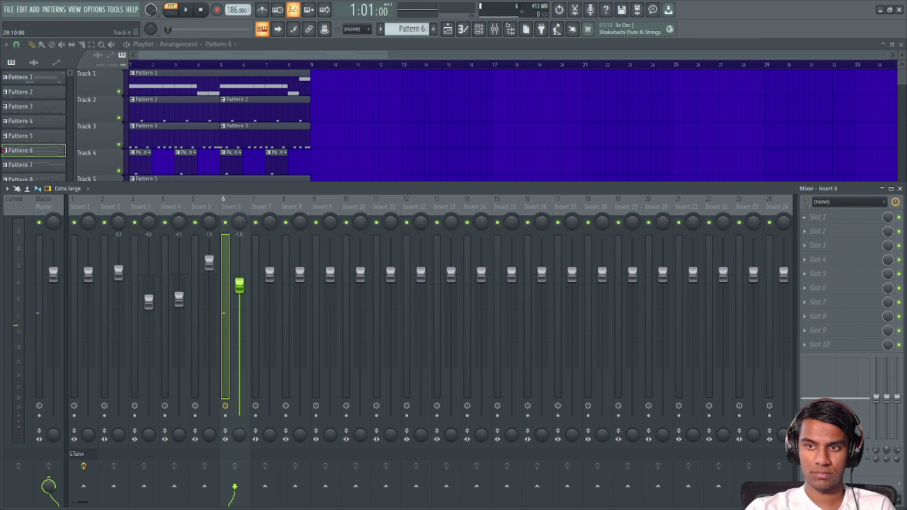
Step: Listen to Pattern 7, and lower the volume of Insert 8 to -6.5 dB while playing Pattern 8
key("KP_Add")
key("space")
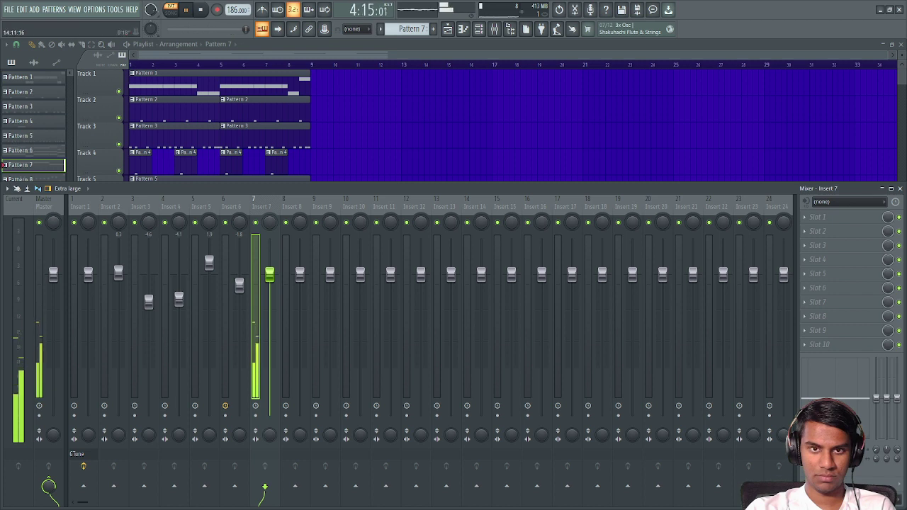
key("KP_Add")
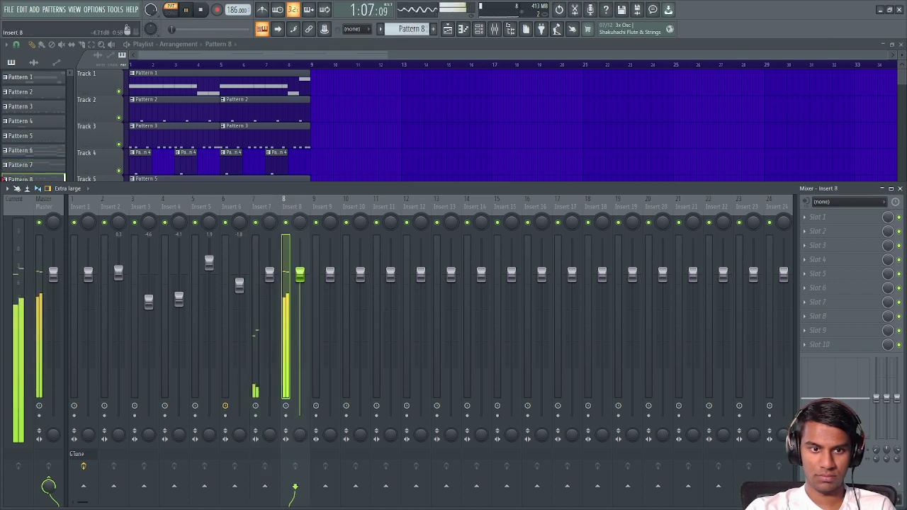
left_click_drag(300, 273, 299, 311)
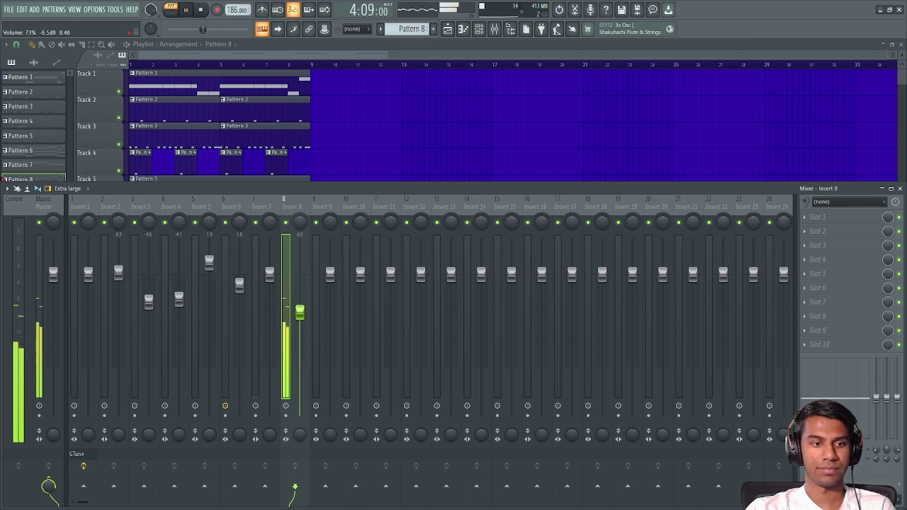
key("space")
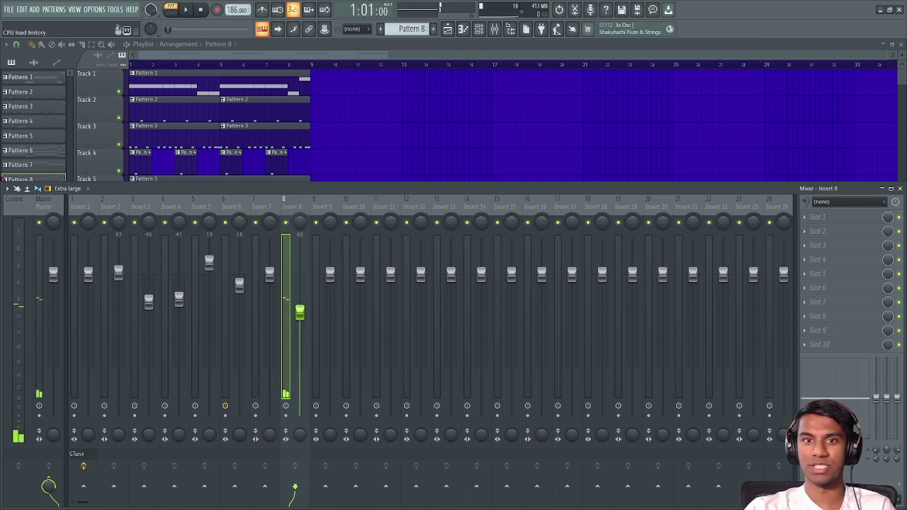
Step: In the Pluck piano roll of Pattern 8, select every upper note from D5 to G5 and pan these notes to the right
key("F7")
left_click(209, 78)
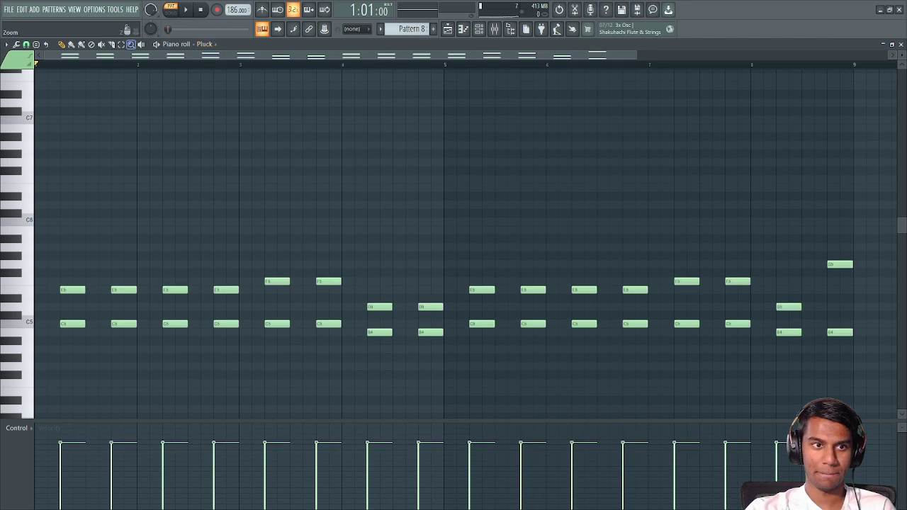
left_click(27, 281, "ctrl")
left_click_drag(27, 290, 27, 264)
left_click_drag(867, 277, 867, 277)
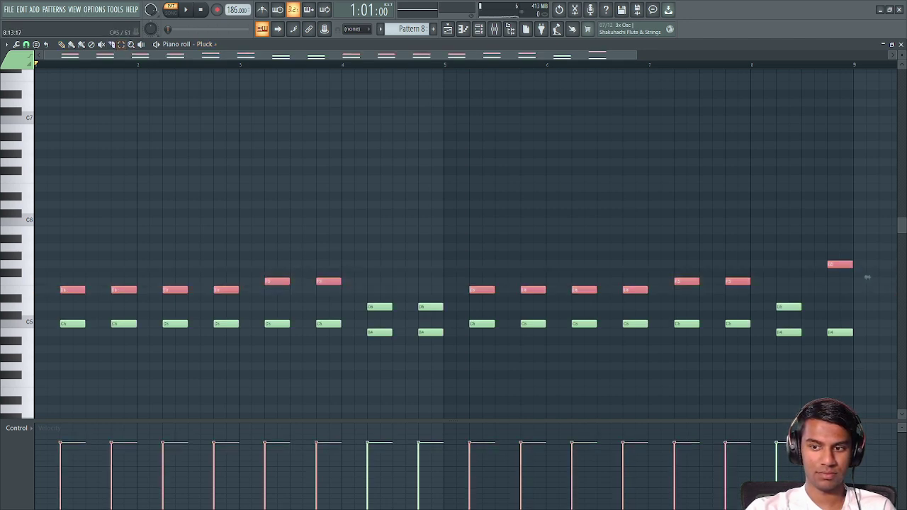
left_click_drag(849, 315, 36, 230)
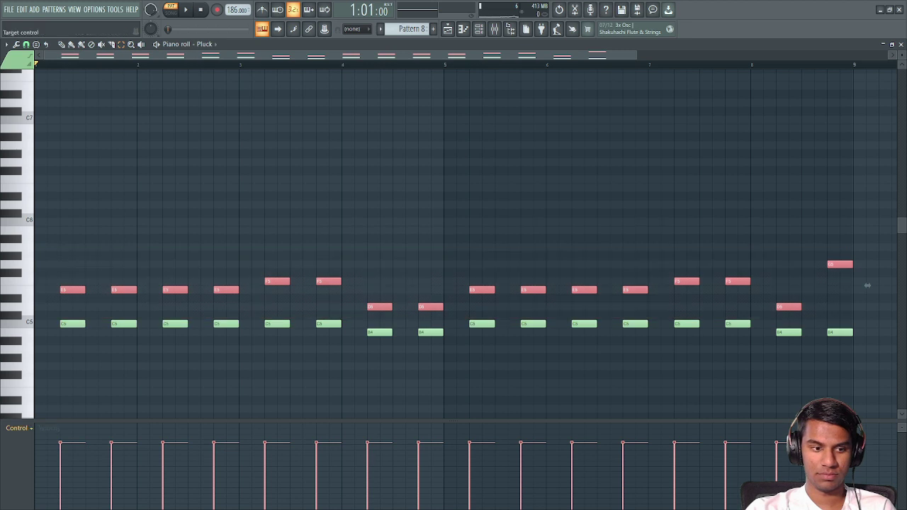
left_click(250, 85)
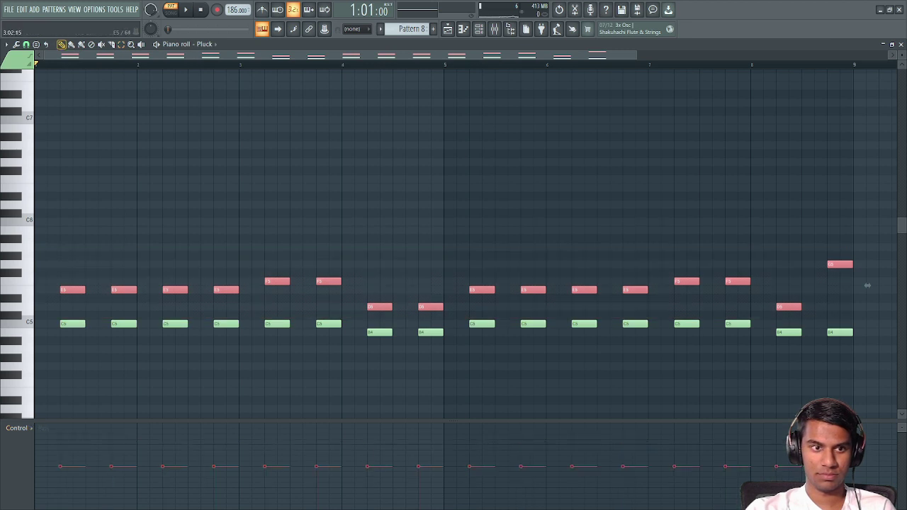
scroll(277, 281, "up", 6)
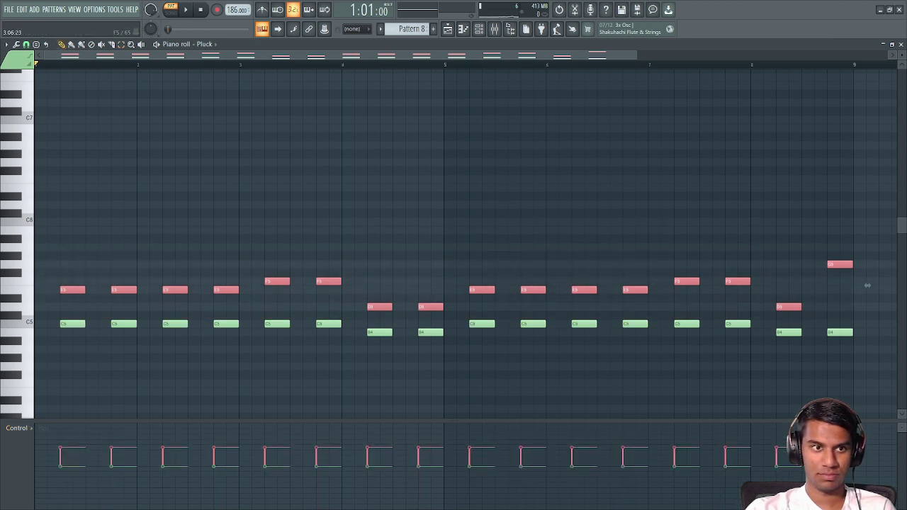
scroll(277, 281, "up", 1)
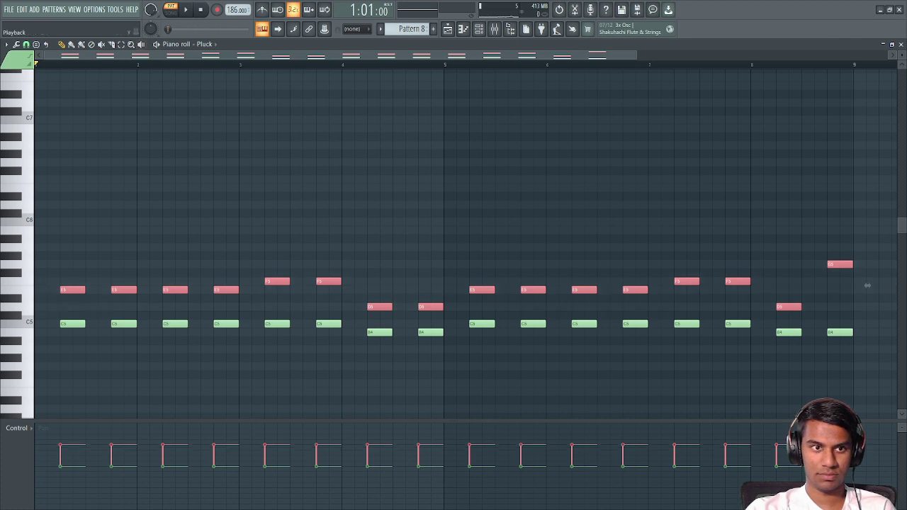
Step: Select all the lower C5 and B4 Pluck notes, pan them to the left and play Pattern 8
left_click_drag(851, 349, 35, 324)
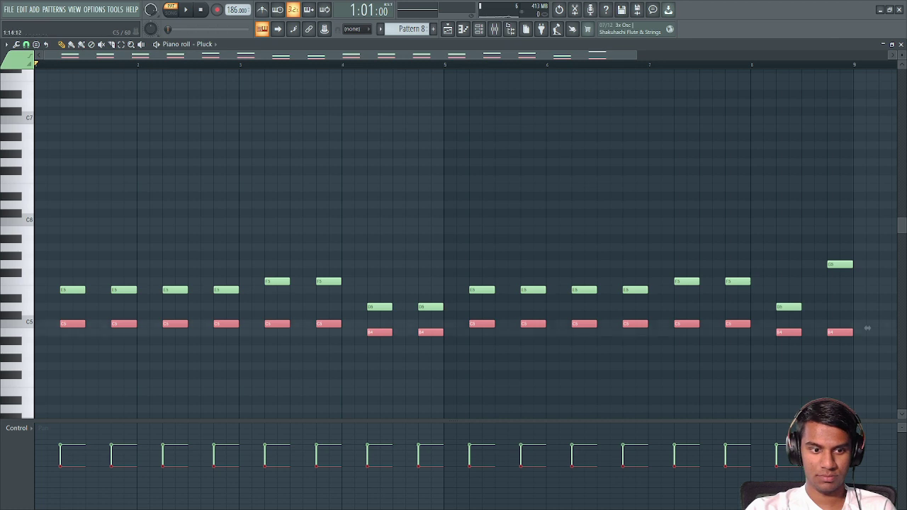
scroll(121, 324, "down", 6)
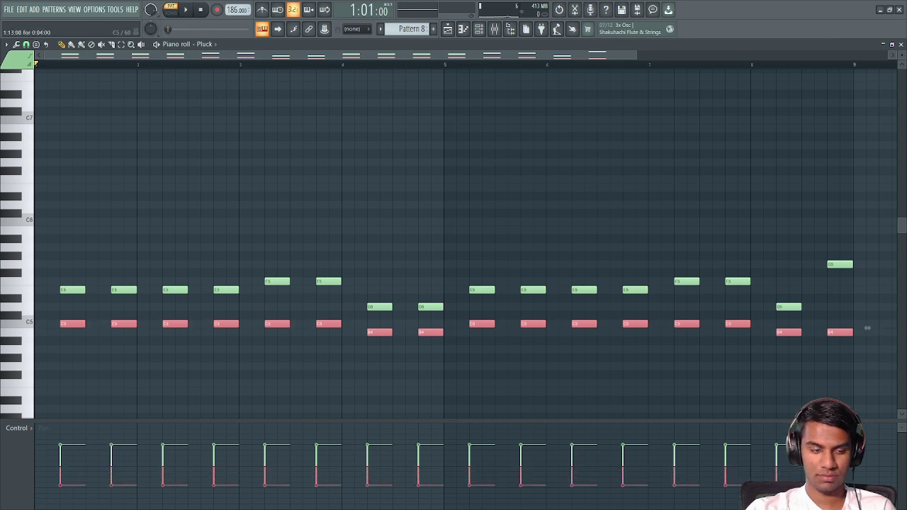
scroll(868, 328, "down", 1)
key("space")
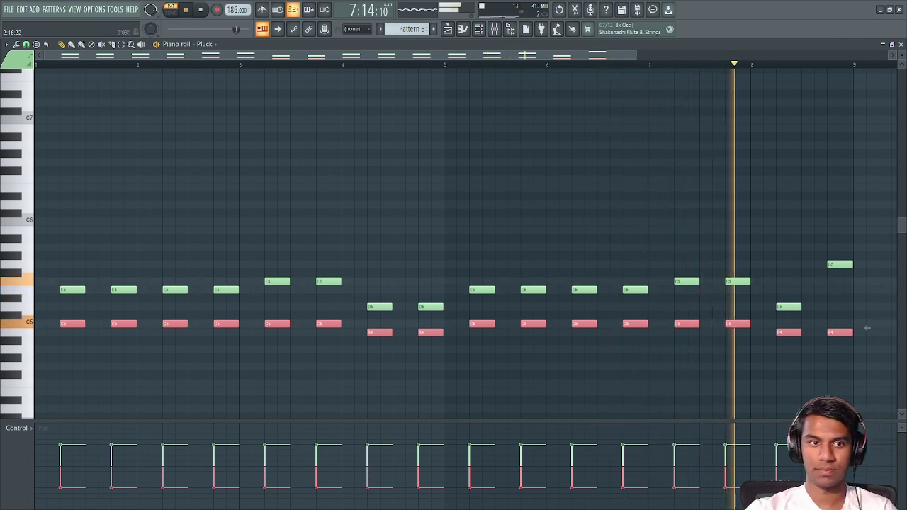
key("space")
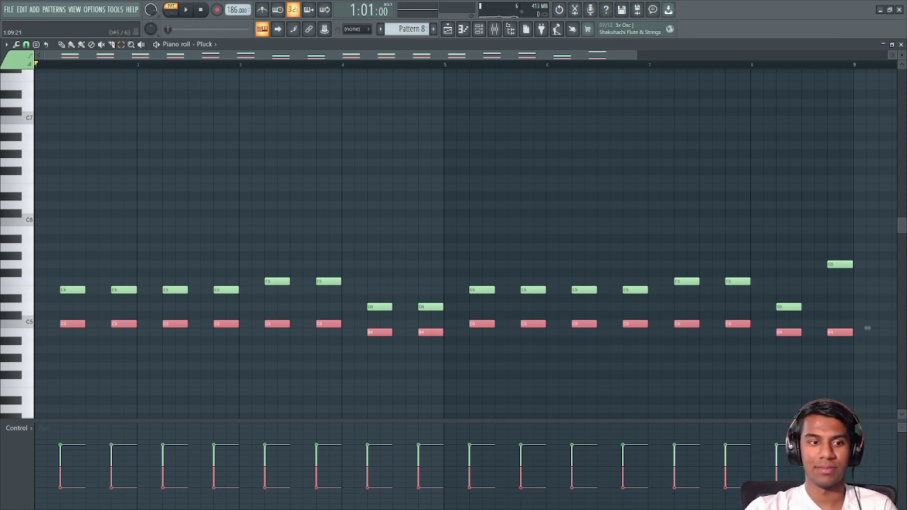
Step: Pan the upper Pluck notes further right and the lower ones further left, and play the pattern again
left_click_drag(65, 259, 864, 312)
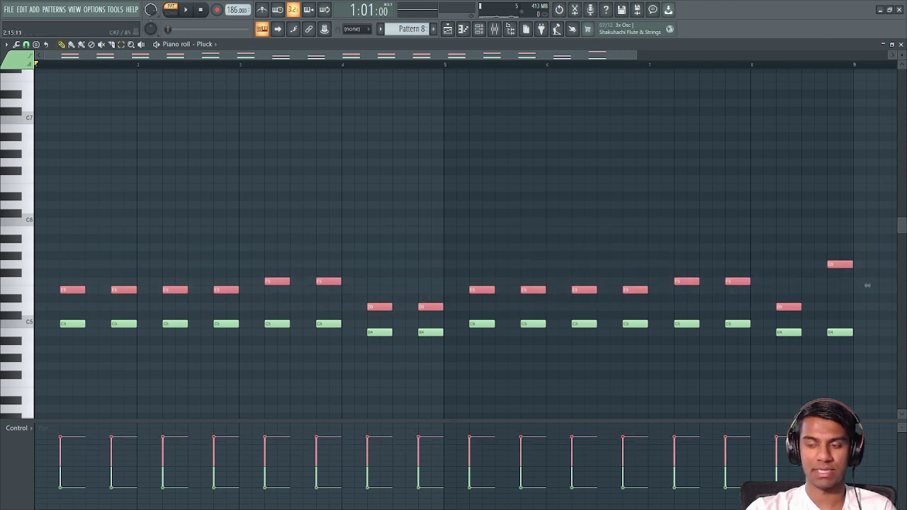
left_click_drag(856, 351, 35, 304)
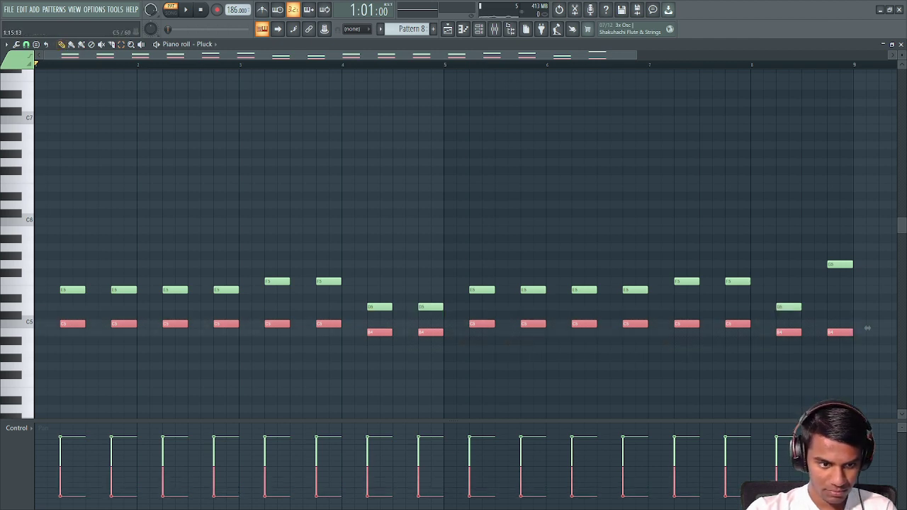
key("space")
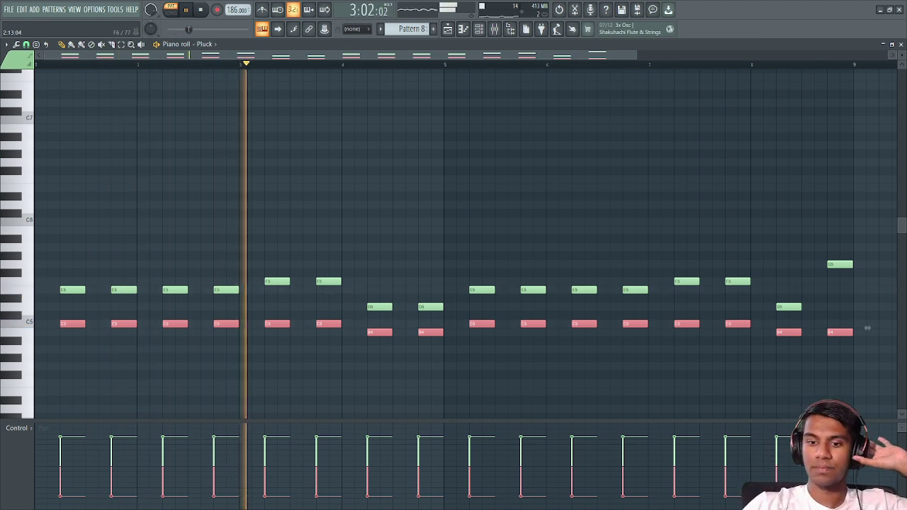
Step: Pan the upper Pluck notes fully right, try deleting them during playback, undo the deletion and replay the pattern
left_click_drag(62, 299, 866, 268)
left_click_drag(668, 246, 163, 206)
left_click_drag(61, 245, 855, 310)
key("Delete")
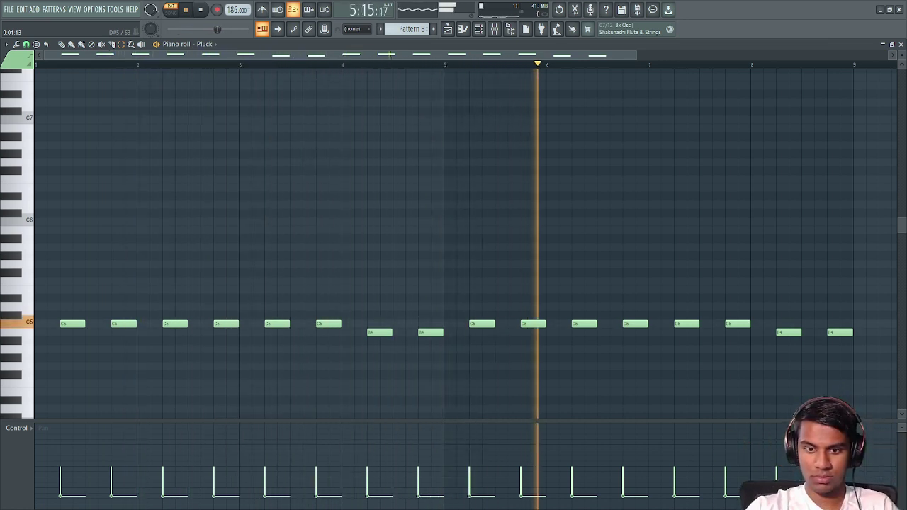
key("space")
key("ctrl+z")
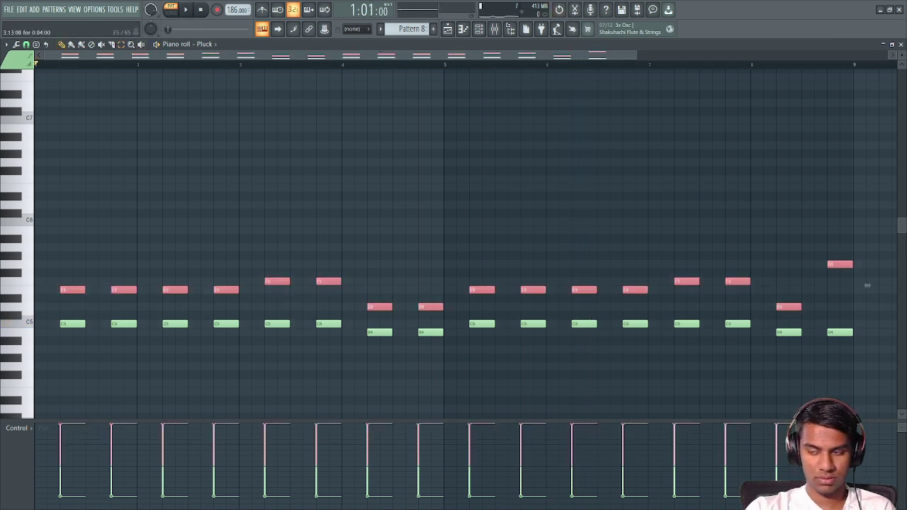
key("space")
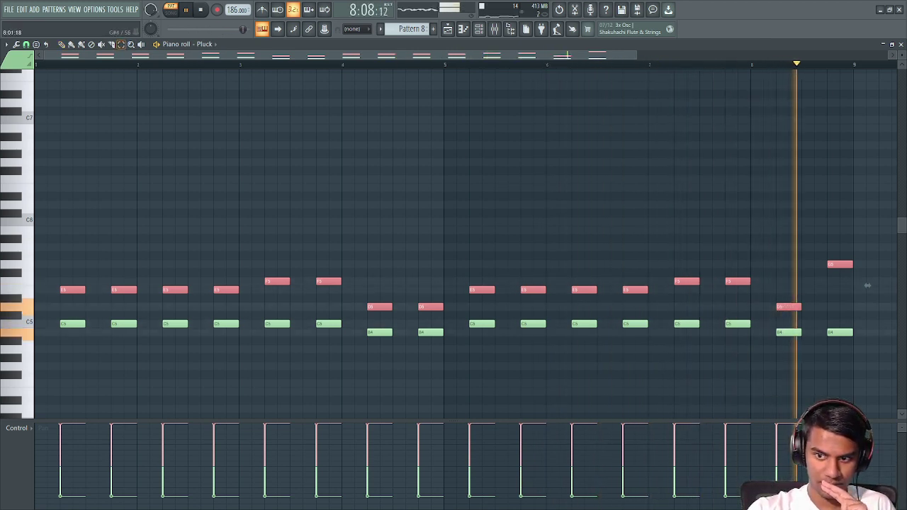
Step: Stop playback, select every Pluck note and reset the panning of all notes to centre
left_click_drag(850, 371, 44, 216)
key("space")
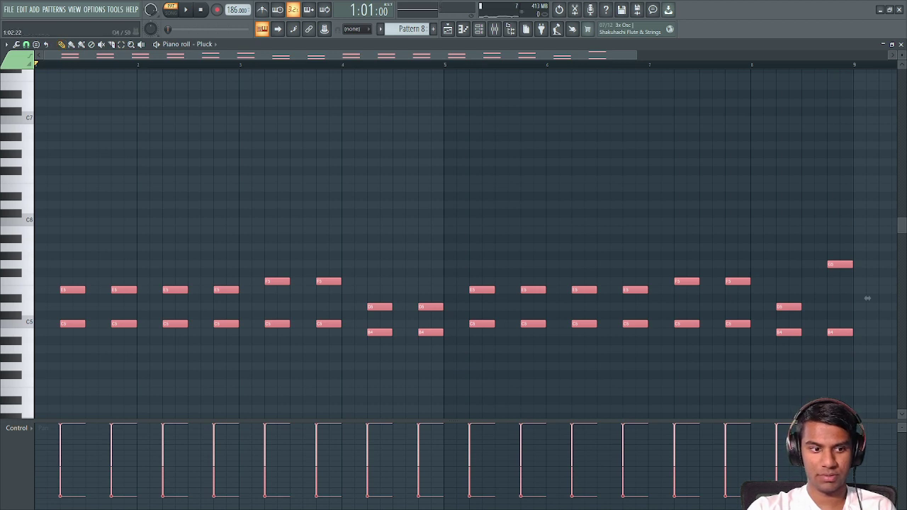
scroll(867, 299, "down", 5)
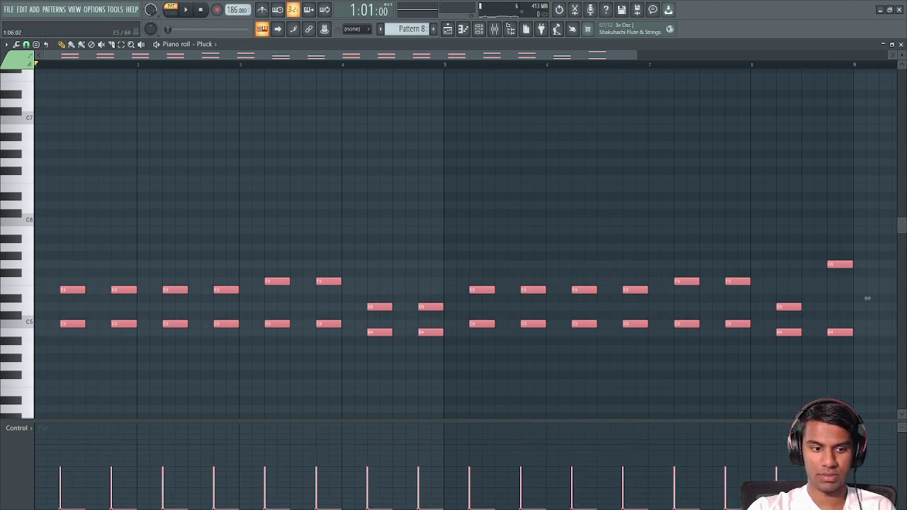
scroll(867, 299, "up", 5)
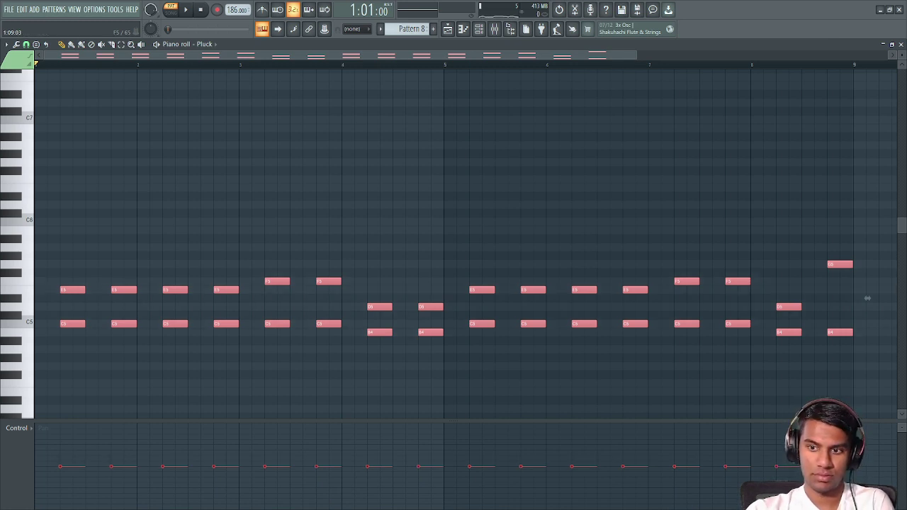
Step: Clone the Pluck channel and name the two channels Pluck R and Pluck L
key("F6")
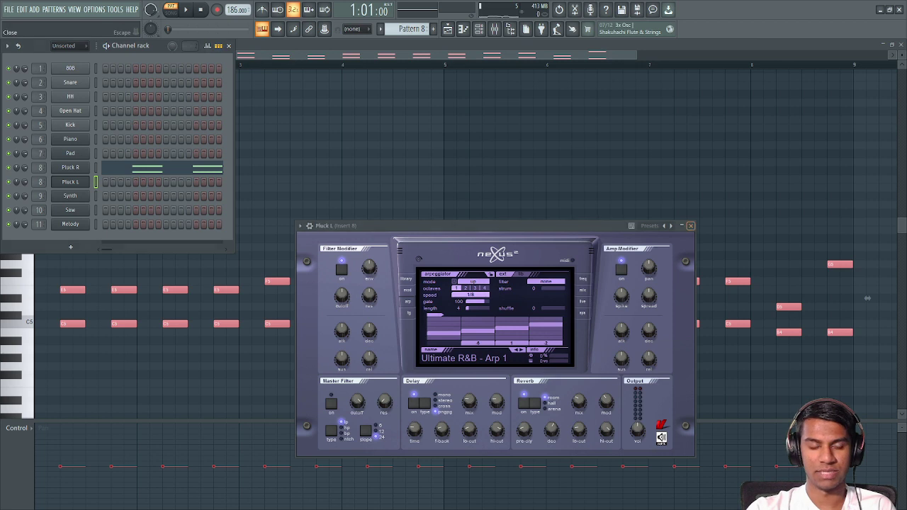
key("Escape")
key("Escape")
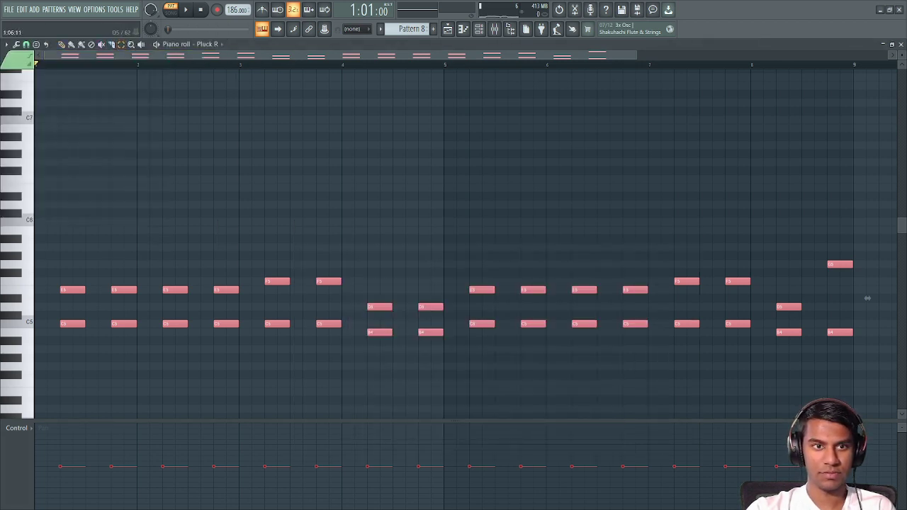
Step: Cut the lower C5 and B4 notes out of Pluck R and paste them into the Pluck L piano roll
left_click_drag(58, 339, 867, 329)
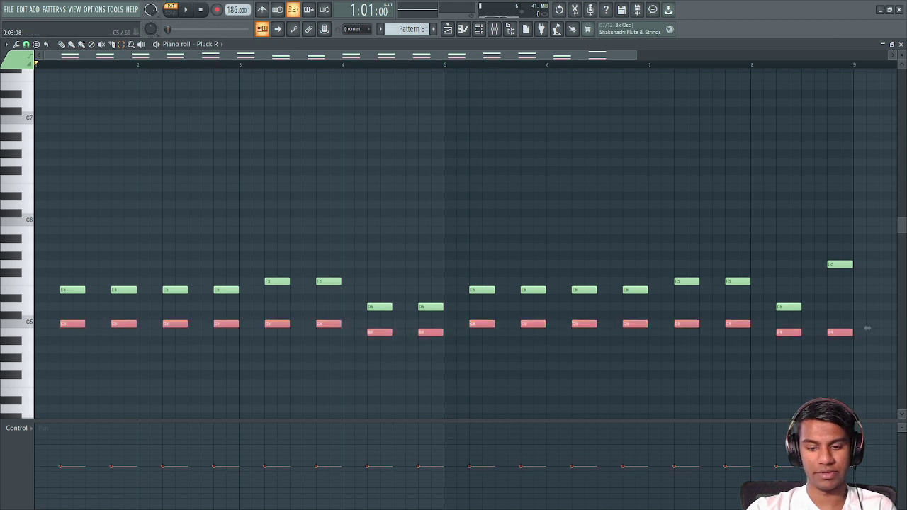
key("Delete")
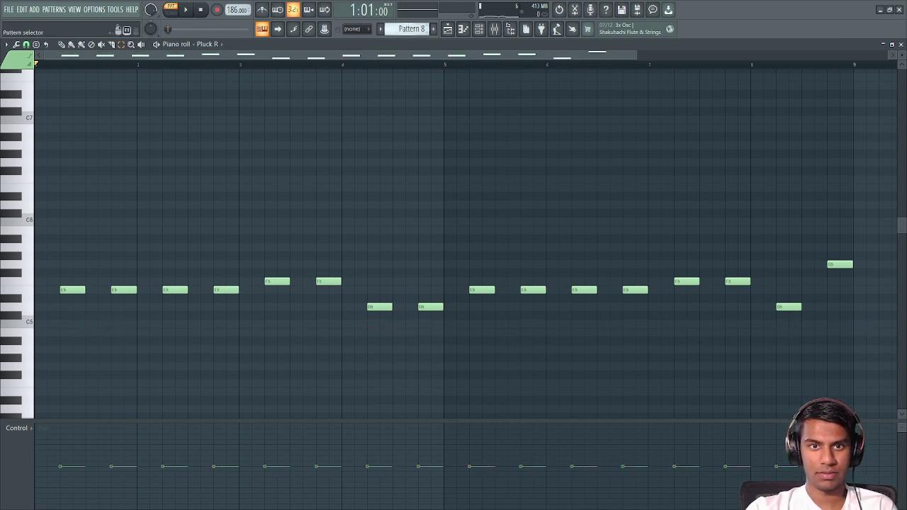
scroll(410, 29, "up", 1)
scroll(409, 29, "down", 1)
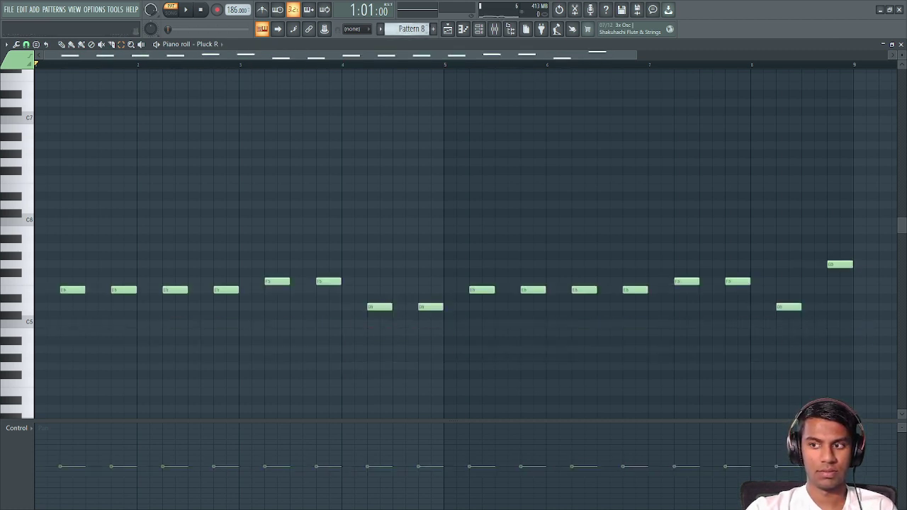
key("ctrl+z")
key("ctrl+x")
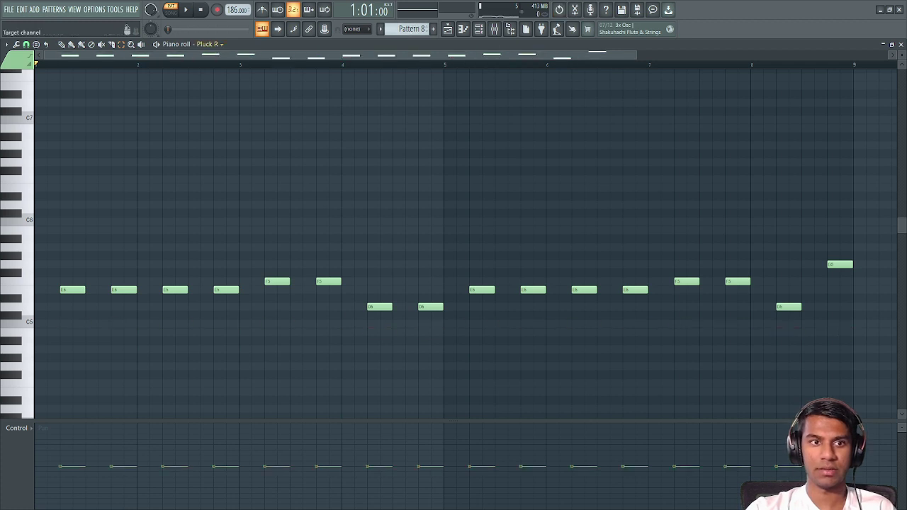
left_click(217, 127)
key("ctrl+v")
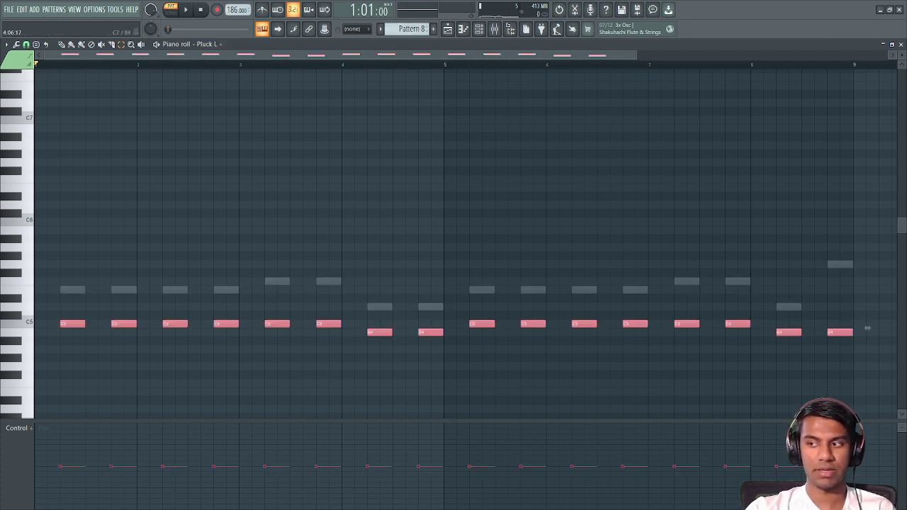
Step: Pan the Pluck R channel to the right and Pluck L about 74% left while playing Pattern 8
left_click(479, 28)
left_click(70, 167)
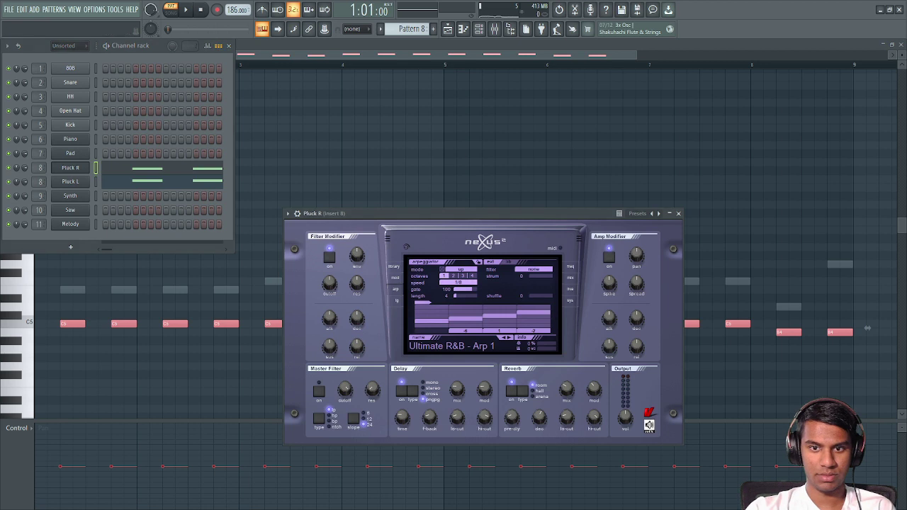
left_click(297, 213)
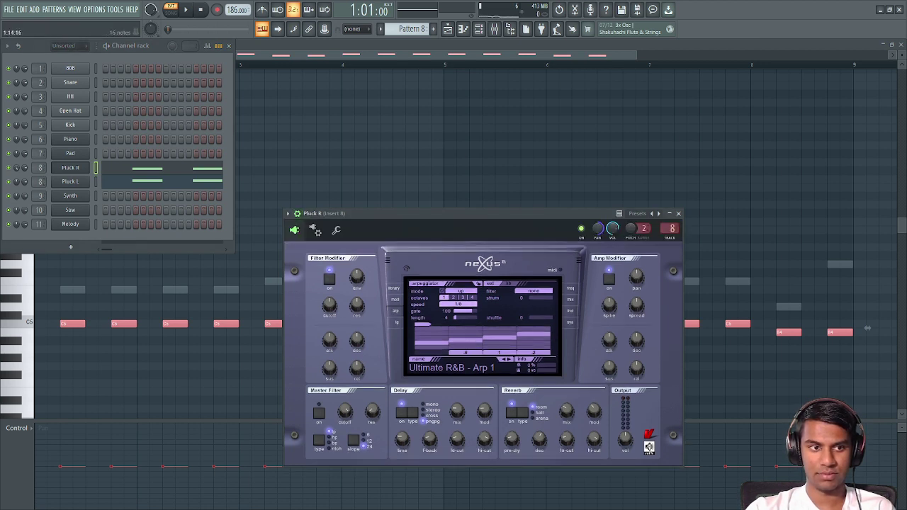
key("space")
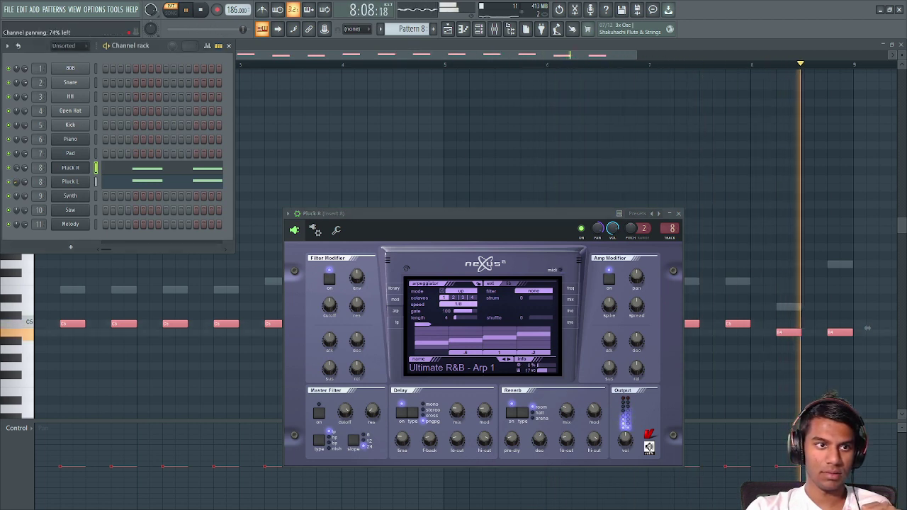
key("Escape")
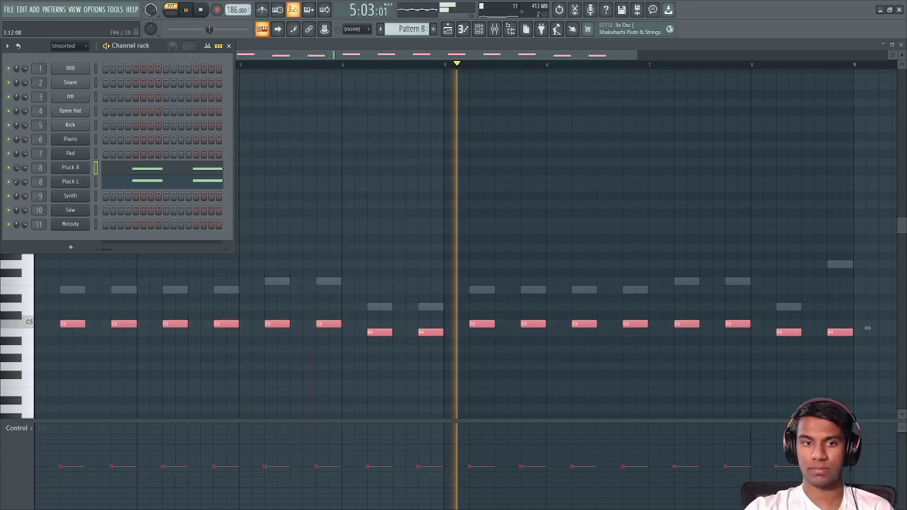
Step: Show the mixer, play Pattern 9 and check the level of Insert 9 and the Synth channel's Nexus preset
left_click(494, 29)
key("space")
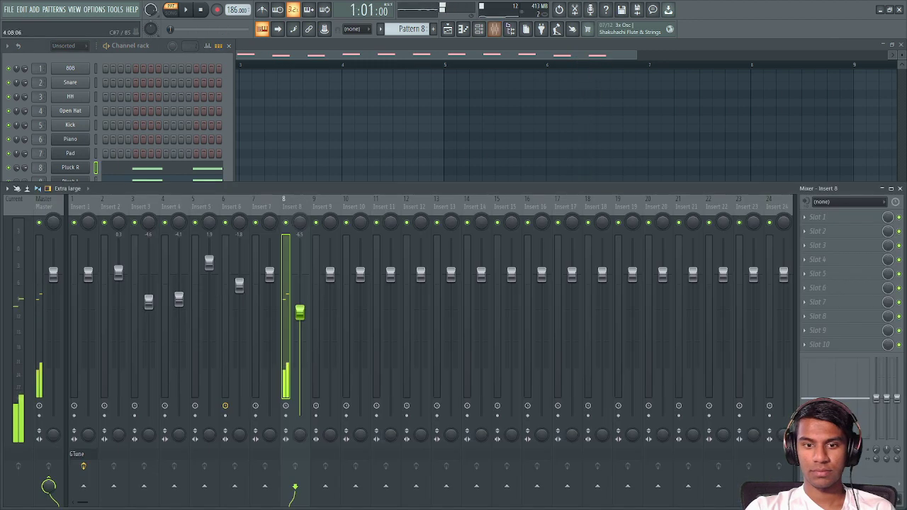
scroll(411, 29, "down", 1)
key("space")
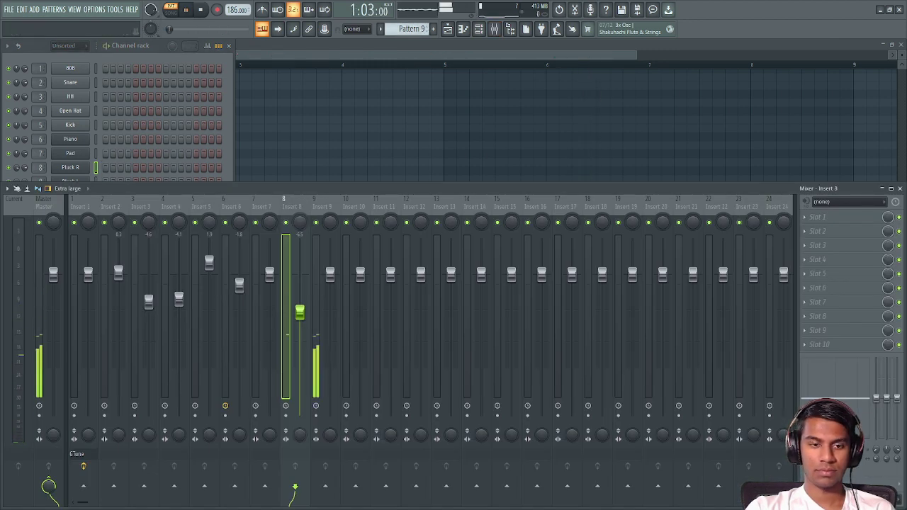
left_click(330, 275)
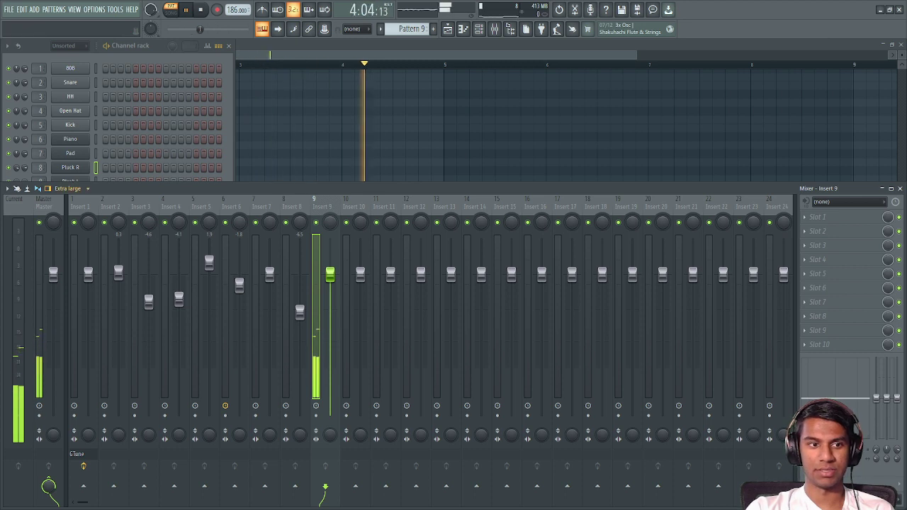
left_click_drag(213, 182, 213, 228)
left_click(70, 196)
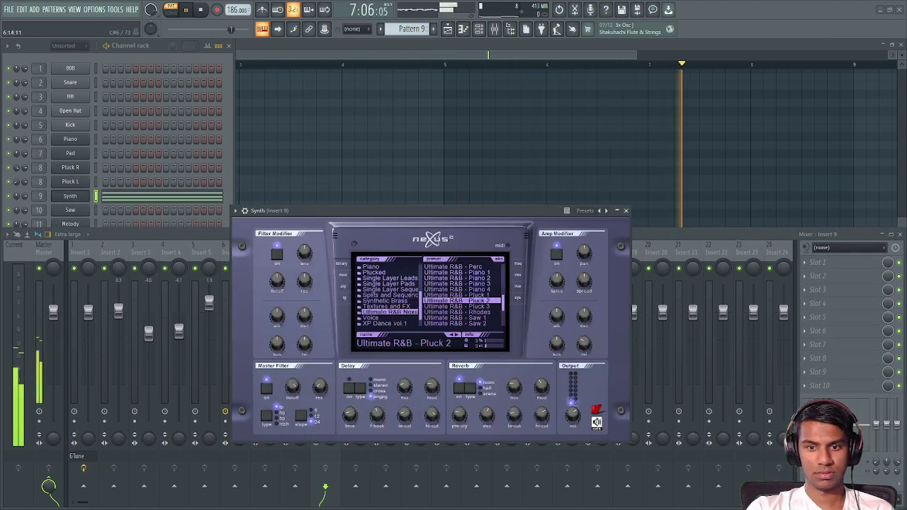
left_click(626, 210)
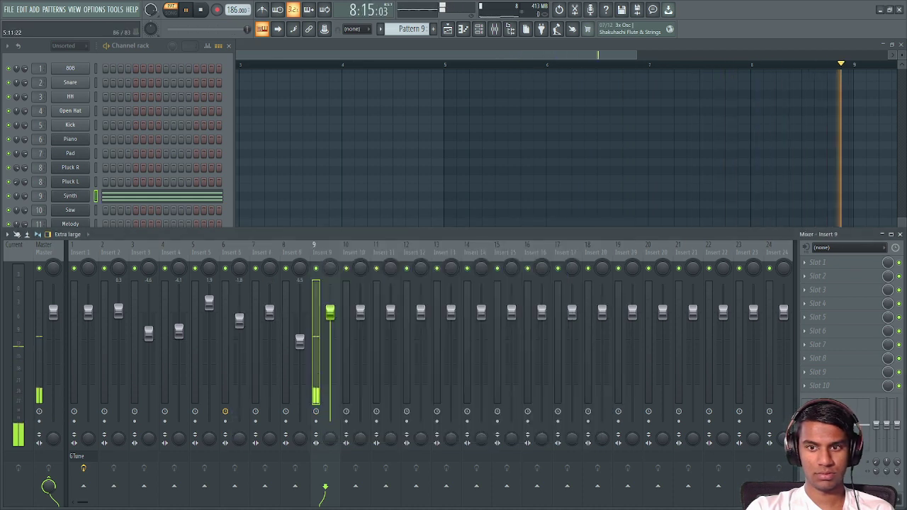
Step: Play Pattern 10 and lower the volume of Insert 10 to -1.0 dB
scroll(409, 29, "down", 1)
key("space")
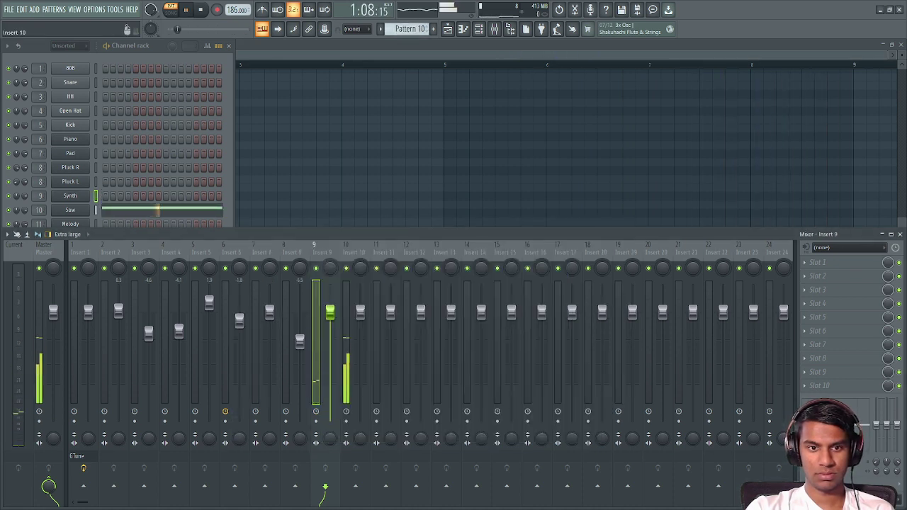
left_click_drag(360, 312, 360, 325)
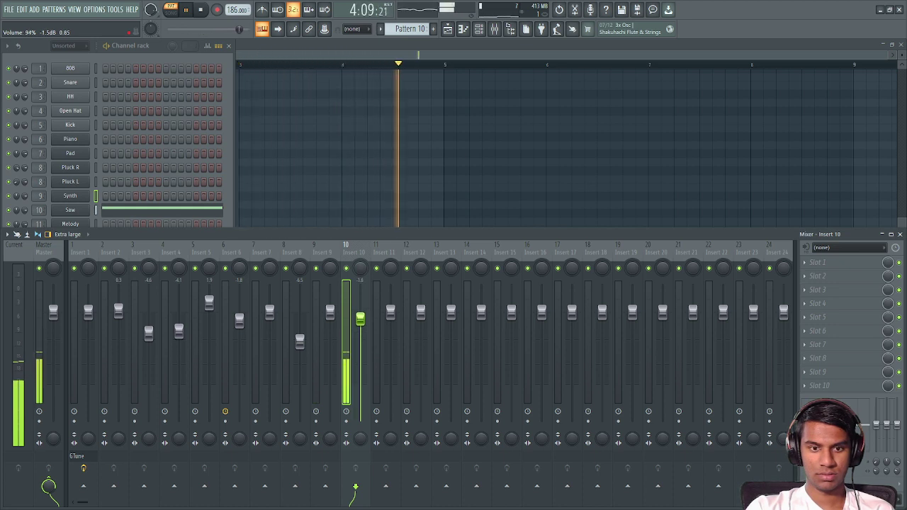
left_click_drag(360, 318, 360, 317)
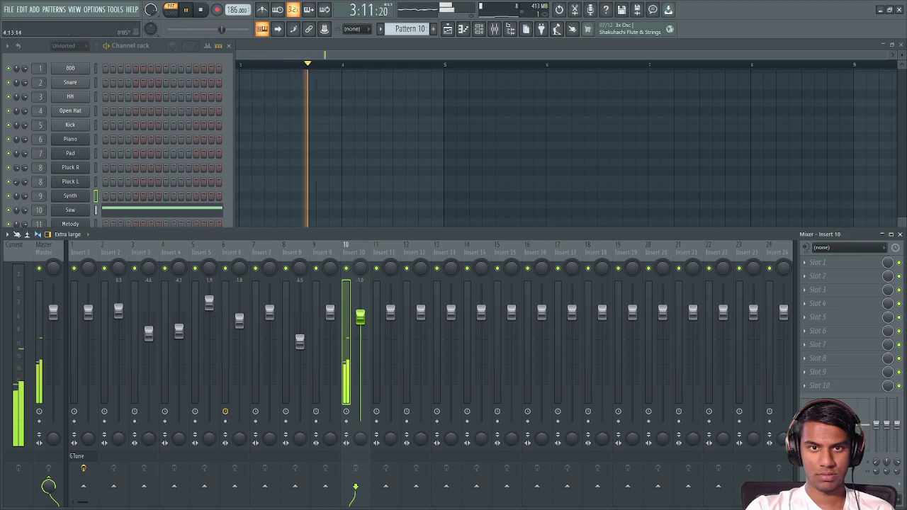
Step: Play Pattern 11, check the Melody channel's Nexus preset and raise the volume of Insert 11 to 0.8 dB
key("space")
key("KP_Add")
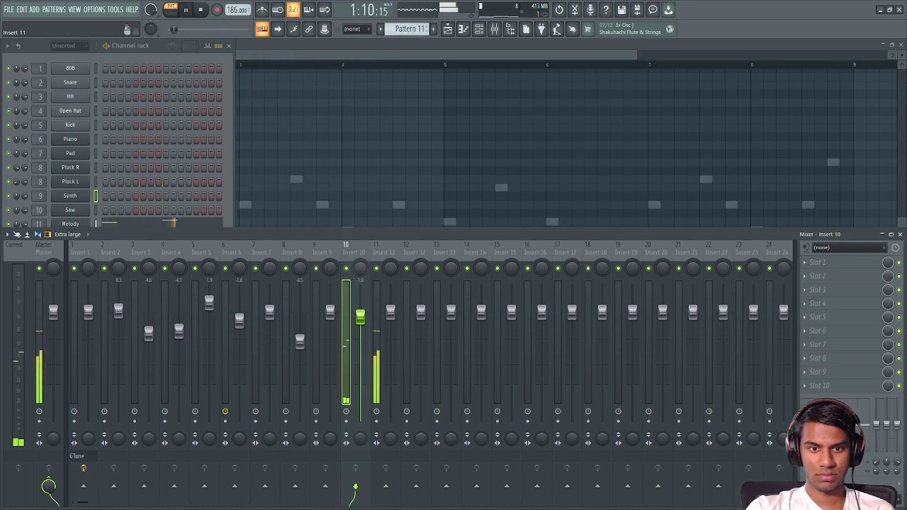
left_click(389, 314)
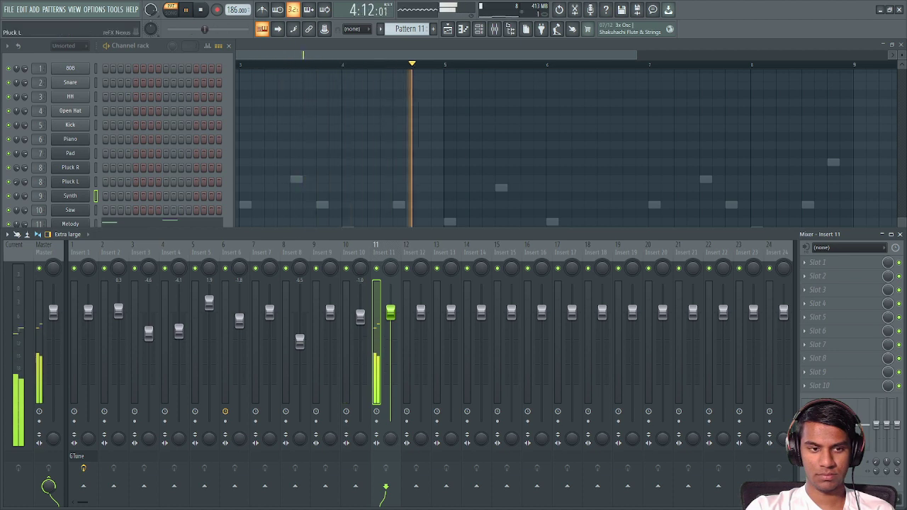
left_click(71, 223)
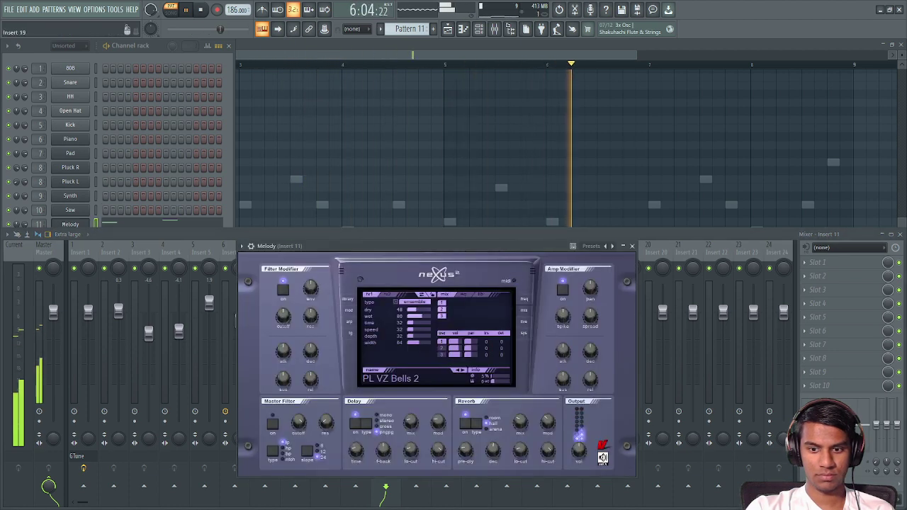
key("Escape")
left_click_drag(391, 312, 391, 309)
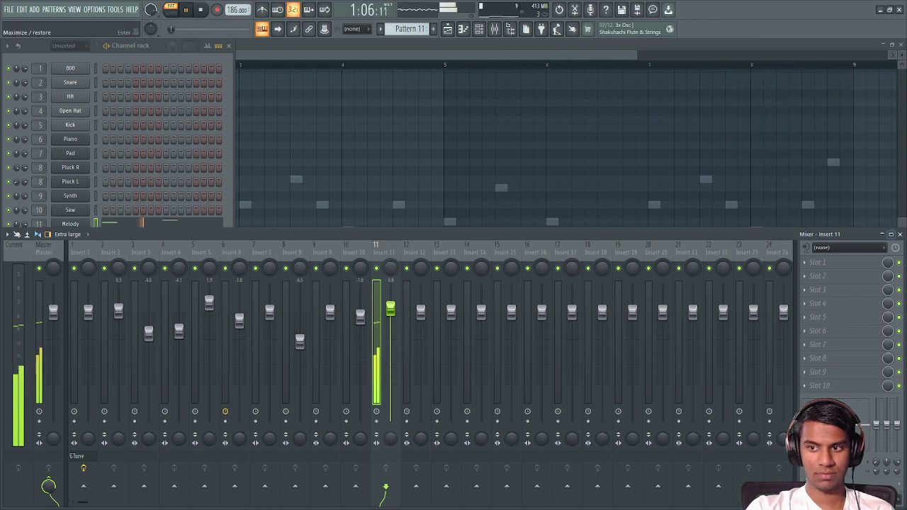
Step: Play the full arrangement in song mode and raise the volume of Insert 8 to -3.8 dB in the mixer
left_click(900, 235)
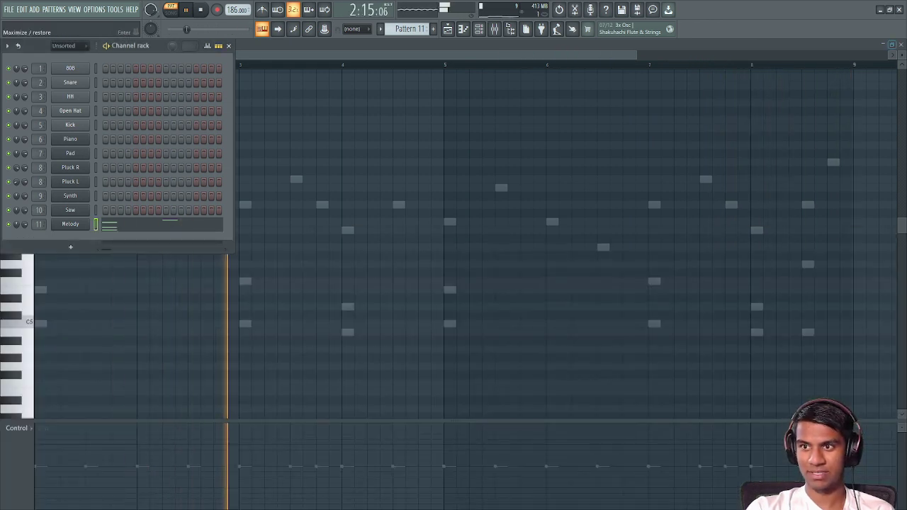
key("F5")
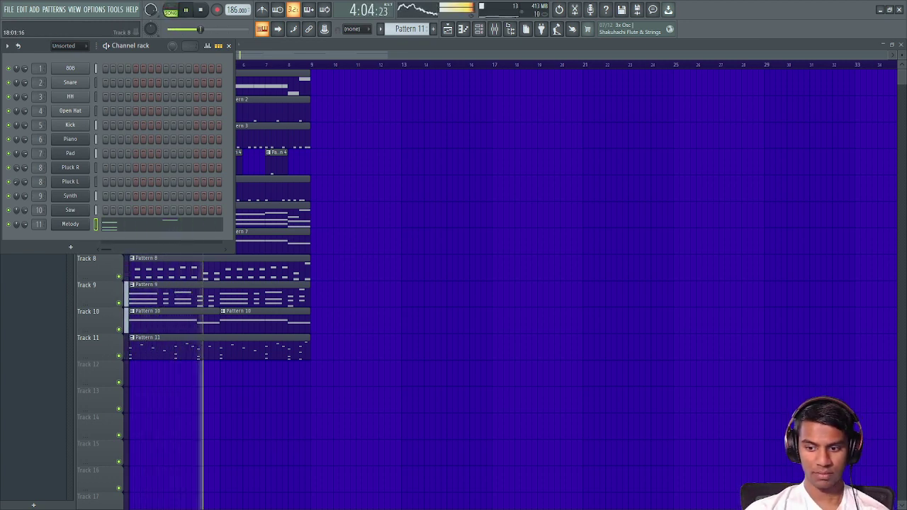
key("space")
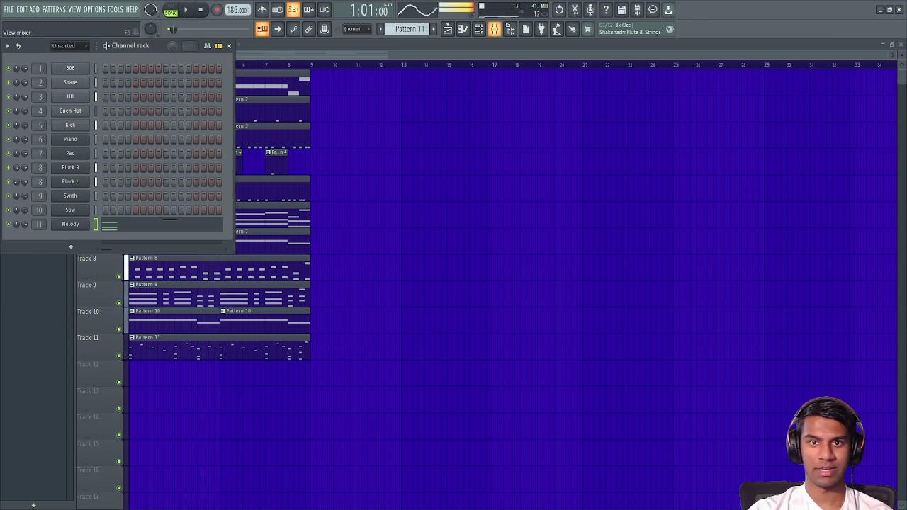
left_click(494, 28)
left_click_drag(300, 342, 299, 333)
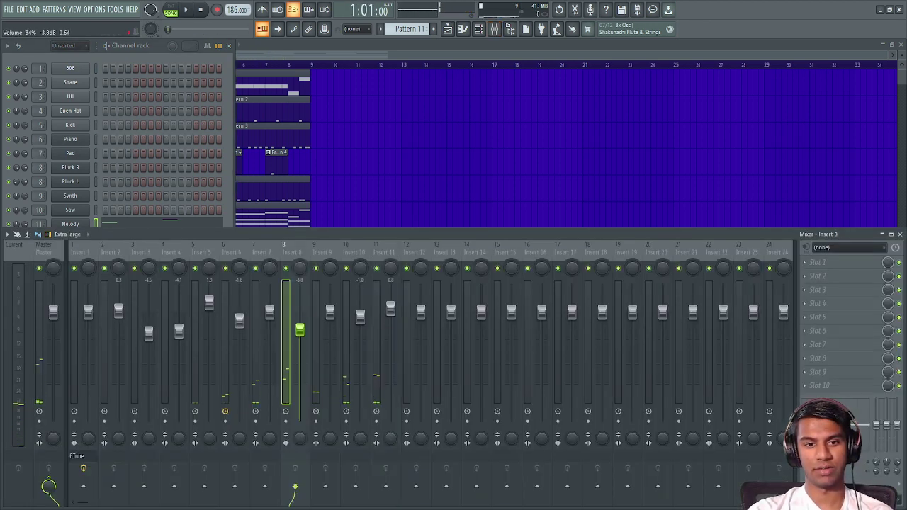
Step: Replay the arrangement with the playlist in view to check the new mix balance, and stop playback
key("space")
key("F5")
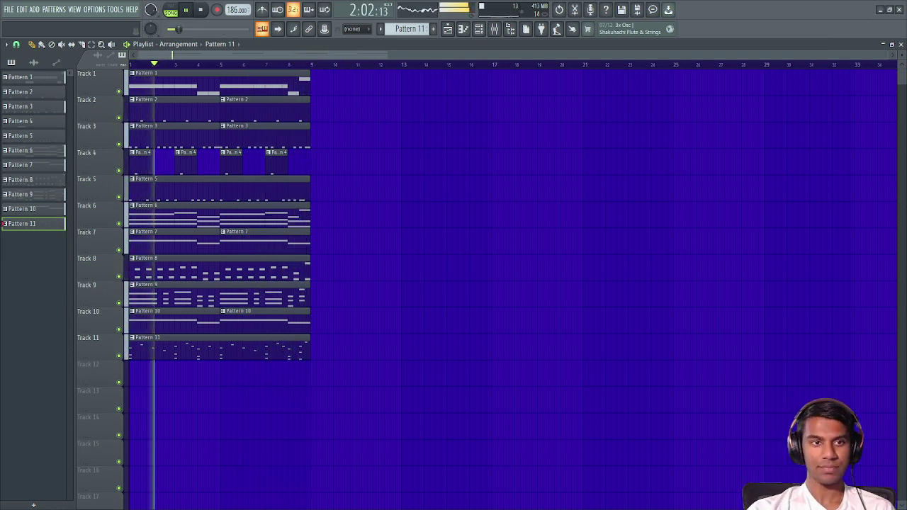
key("space")
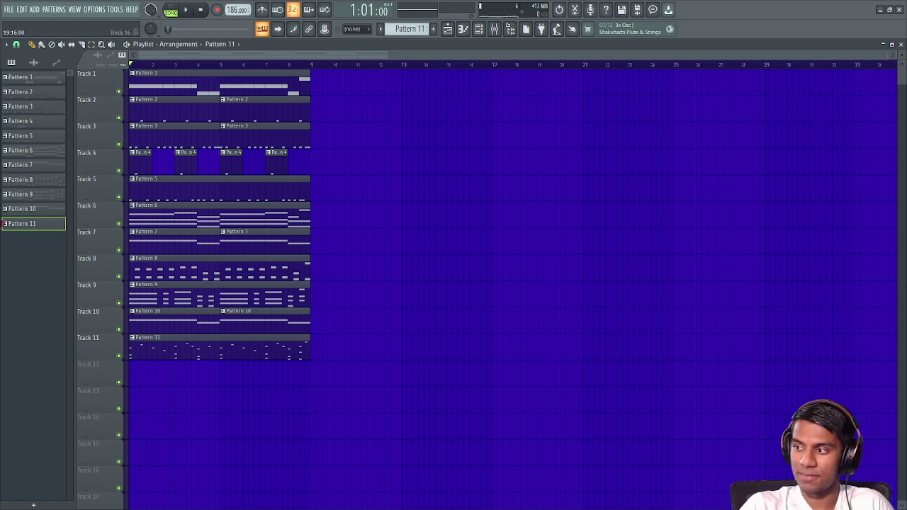